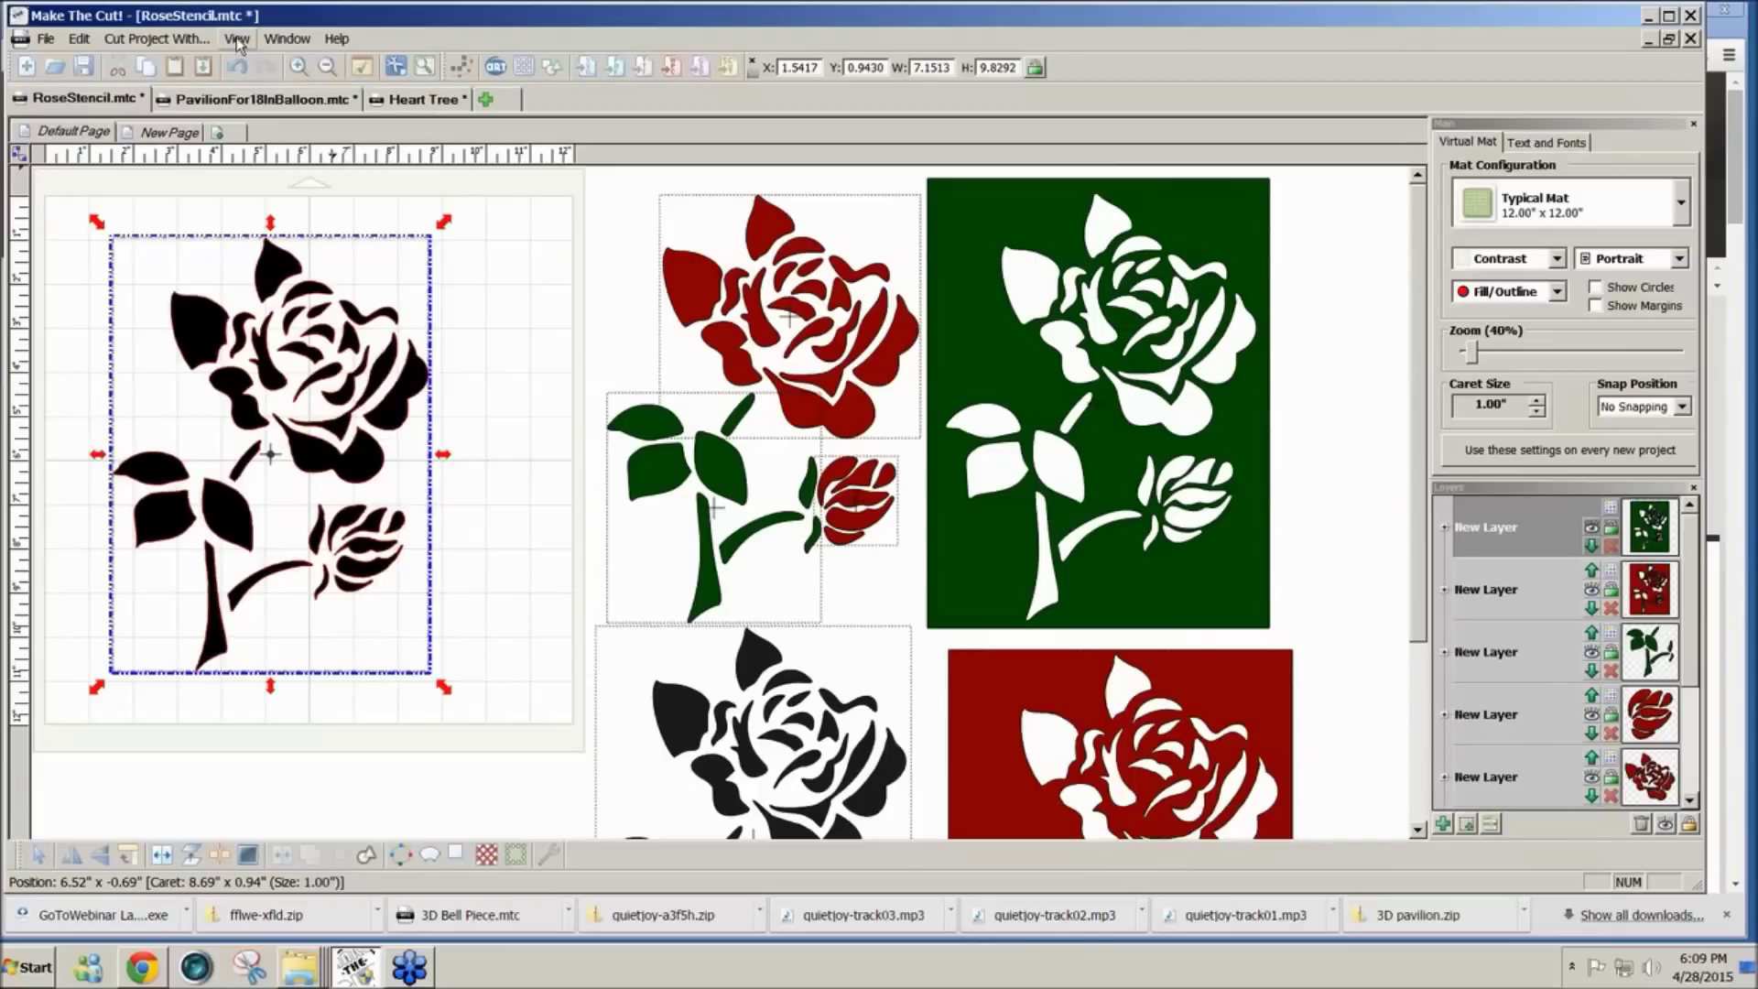
# Step: Open the Project Notes window of RoseStencil.mtc to read the font source, and close it
pyautogui.click(237, 40)
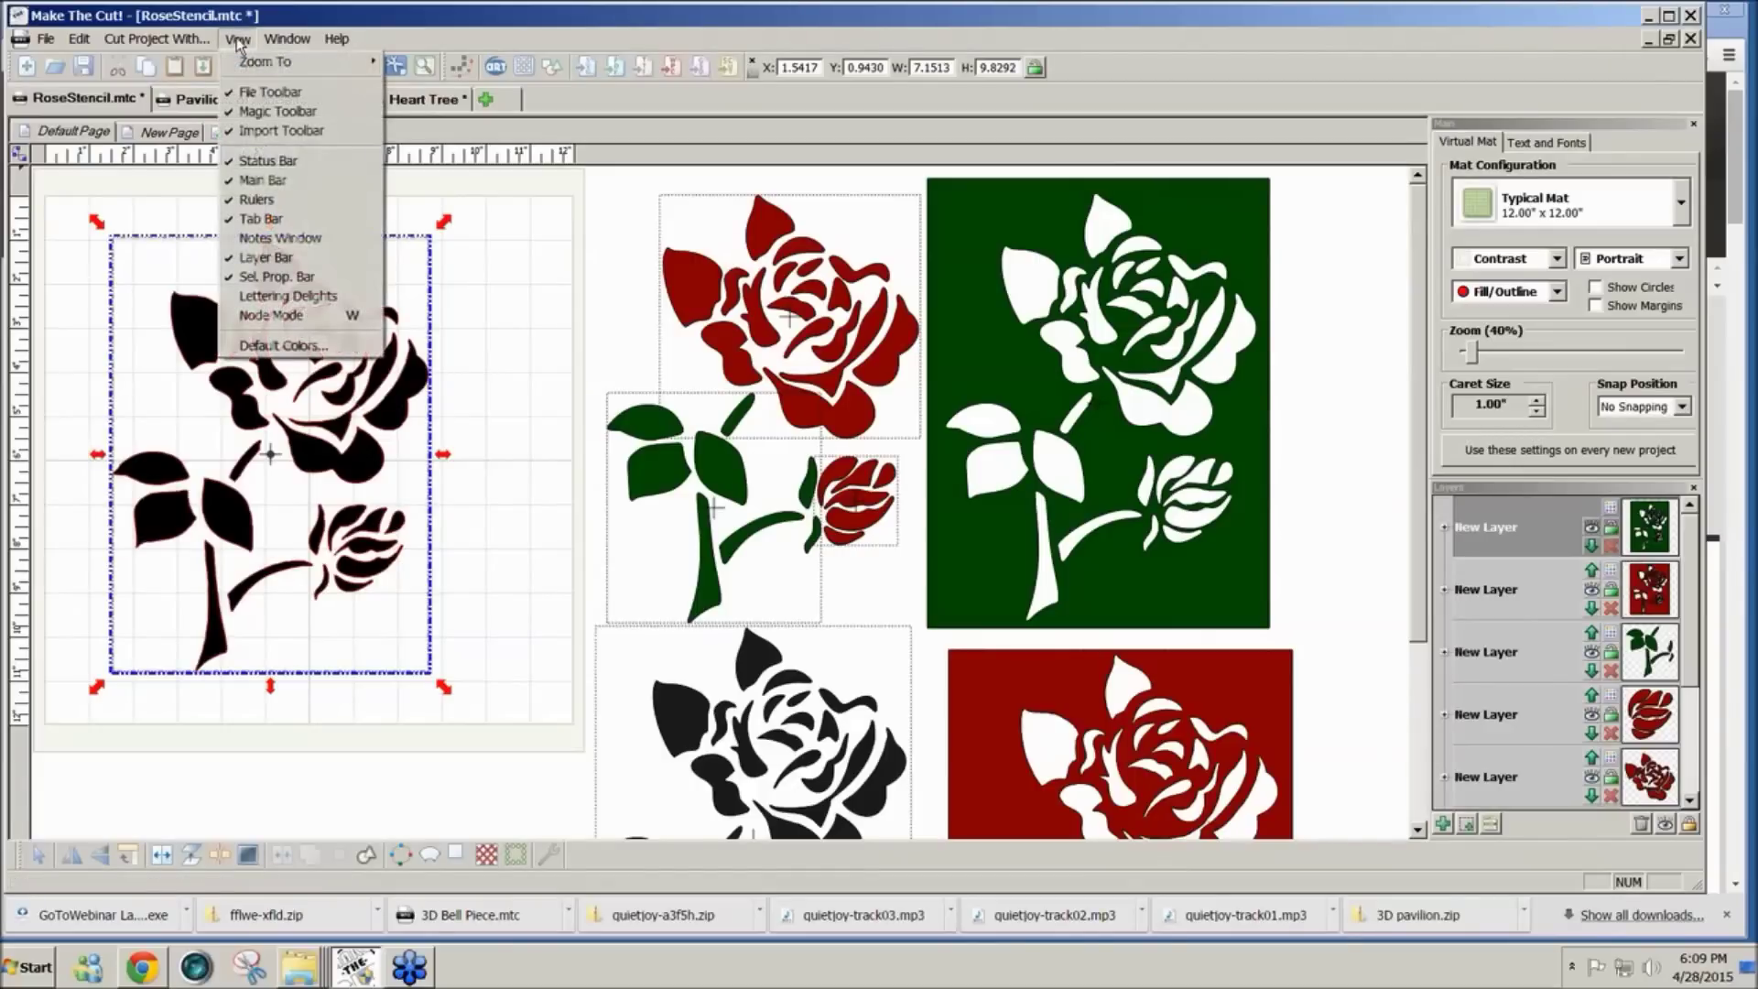
pyautogui.click(278, 240)
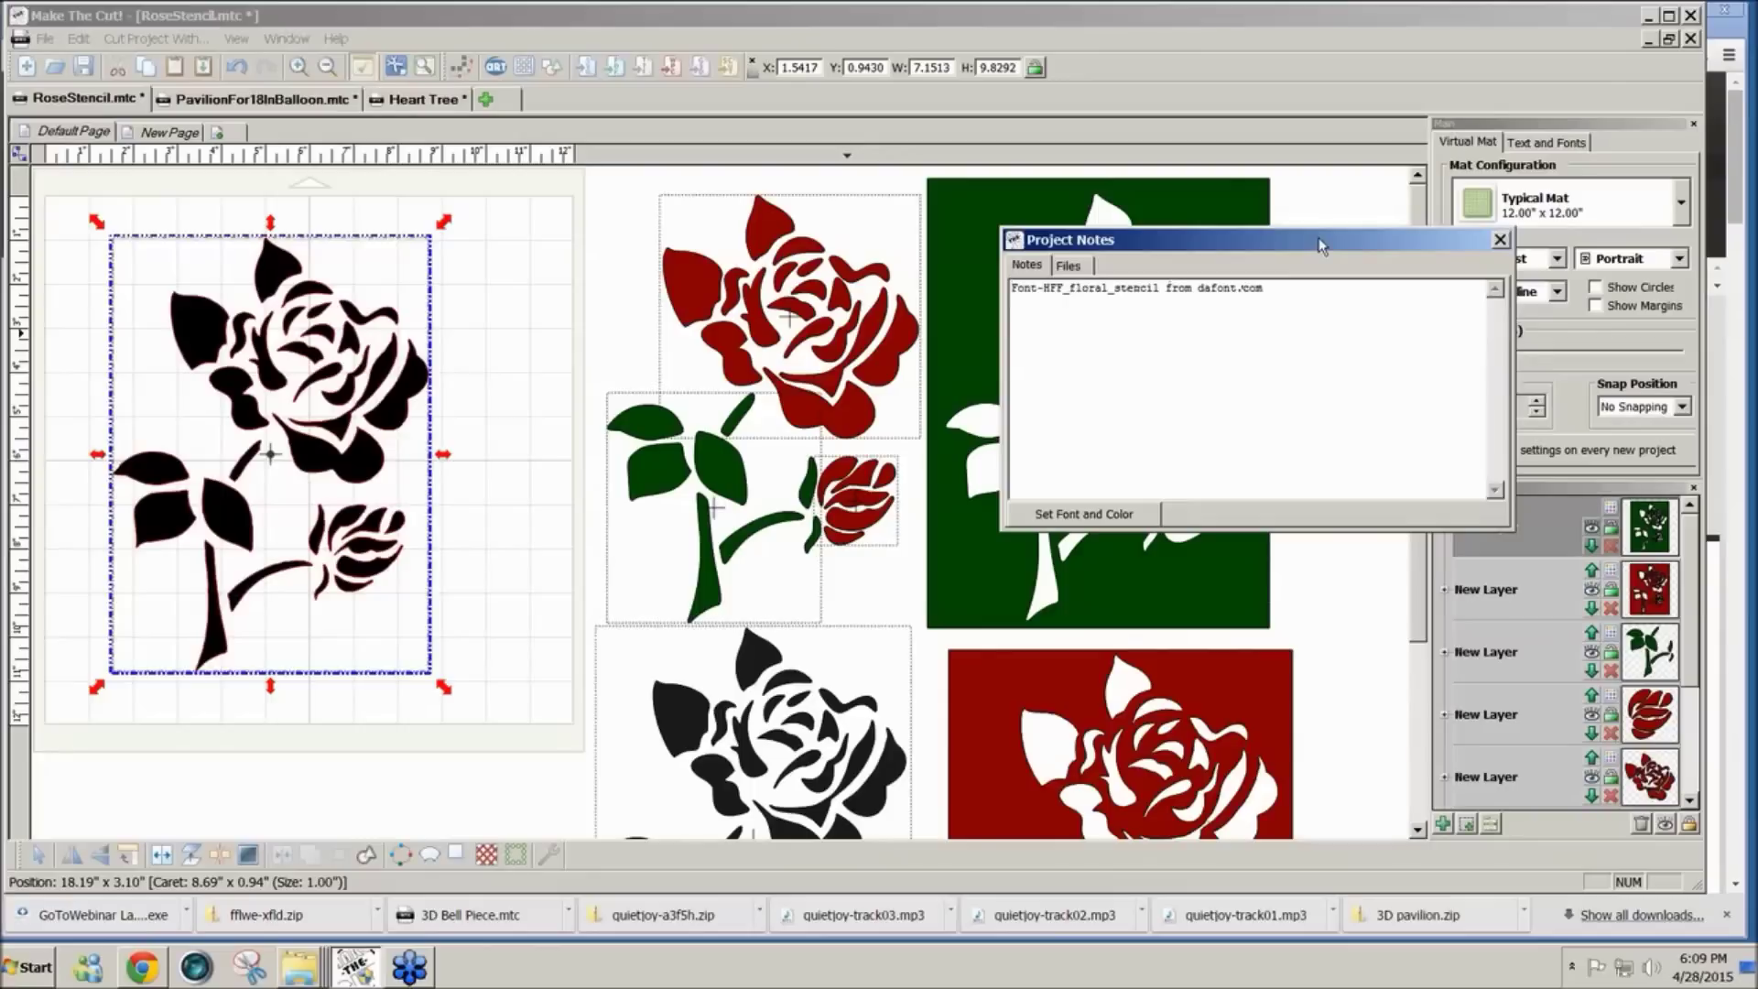
pyautogui.moveTo(1319, 244); pyautogui.dragTo(1135, 258)
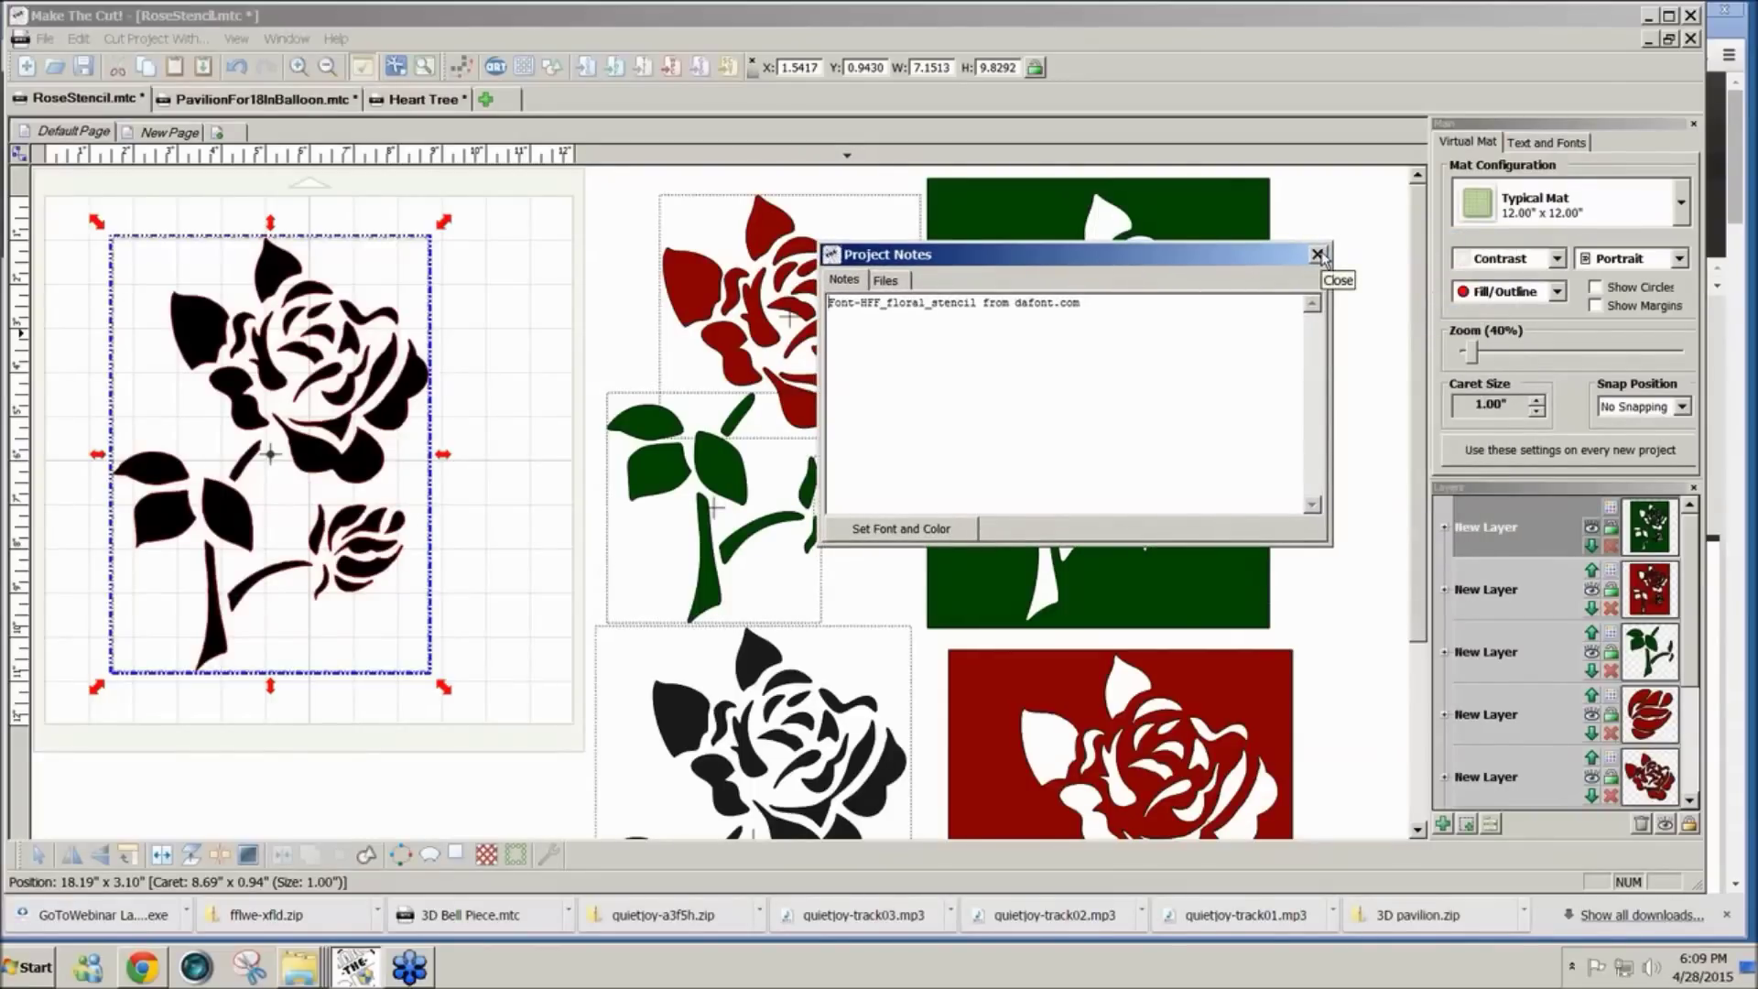
pyautogui.click(1319, 255)
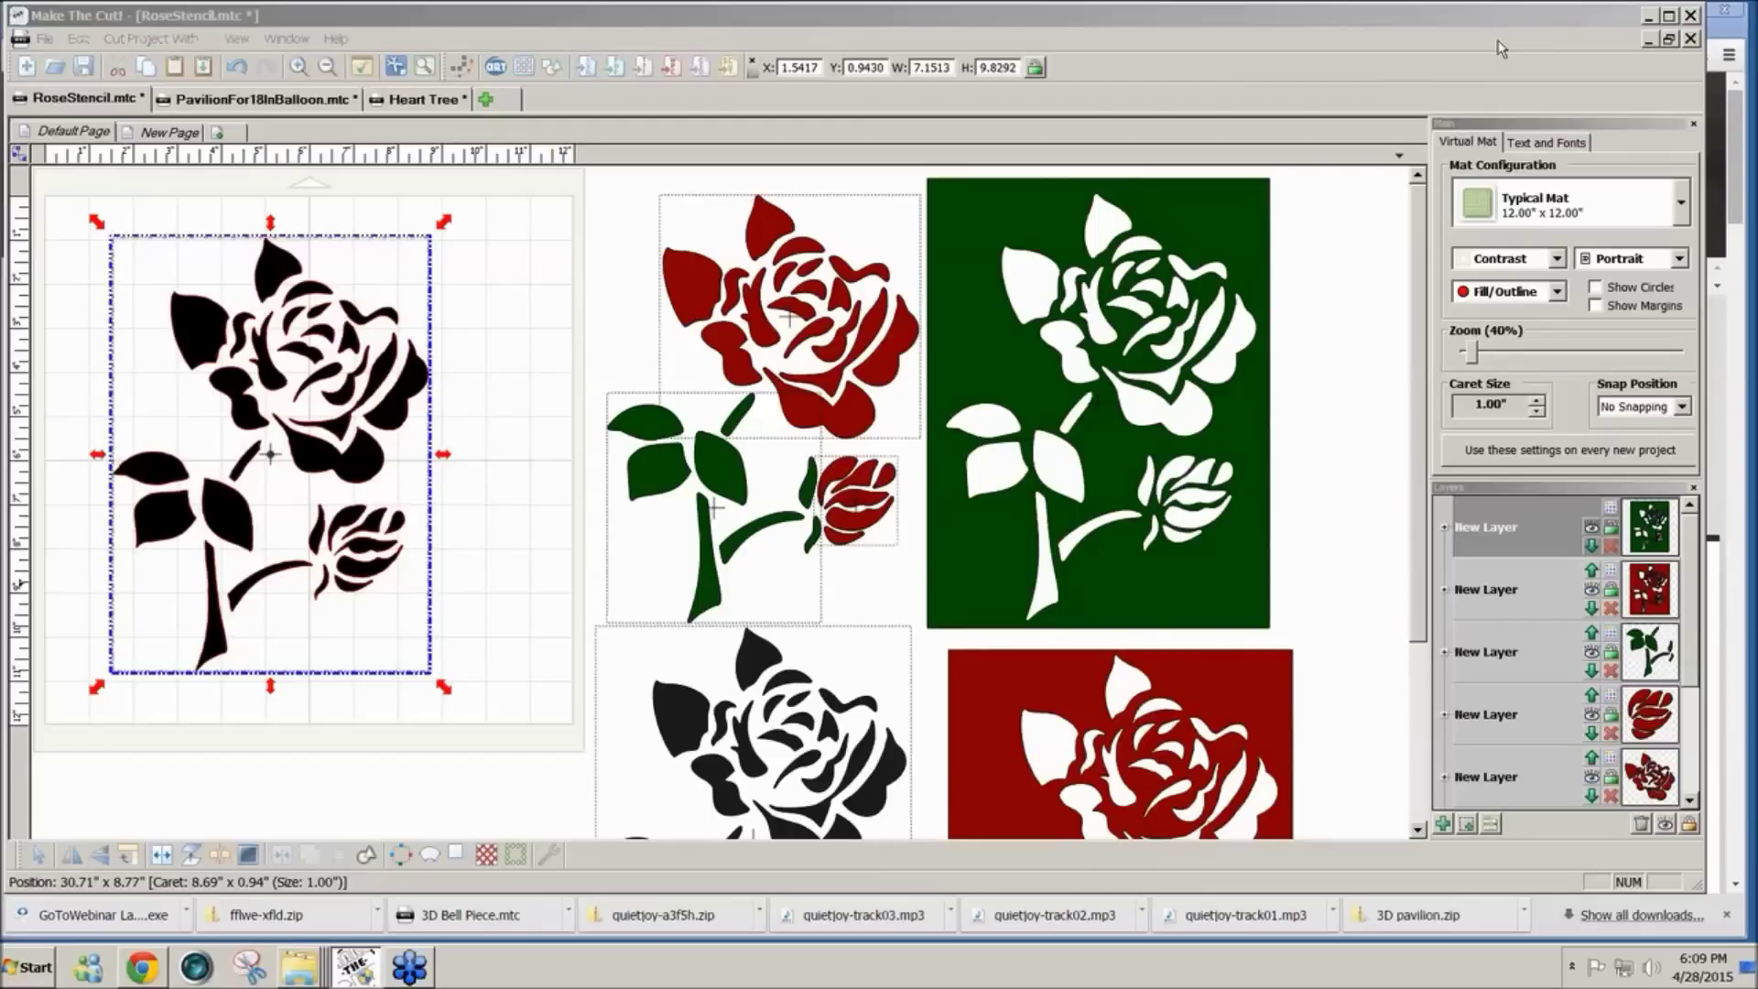
pyautogui.click(1538, 49)
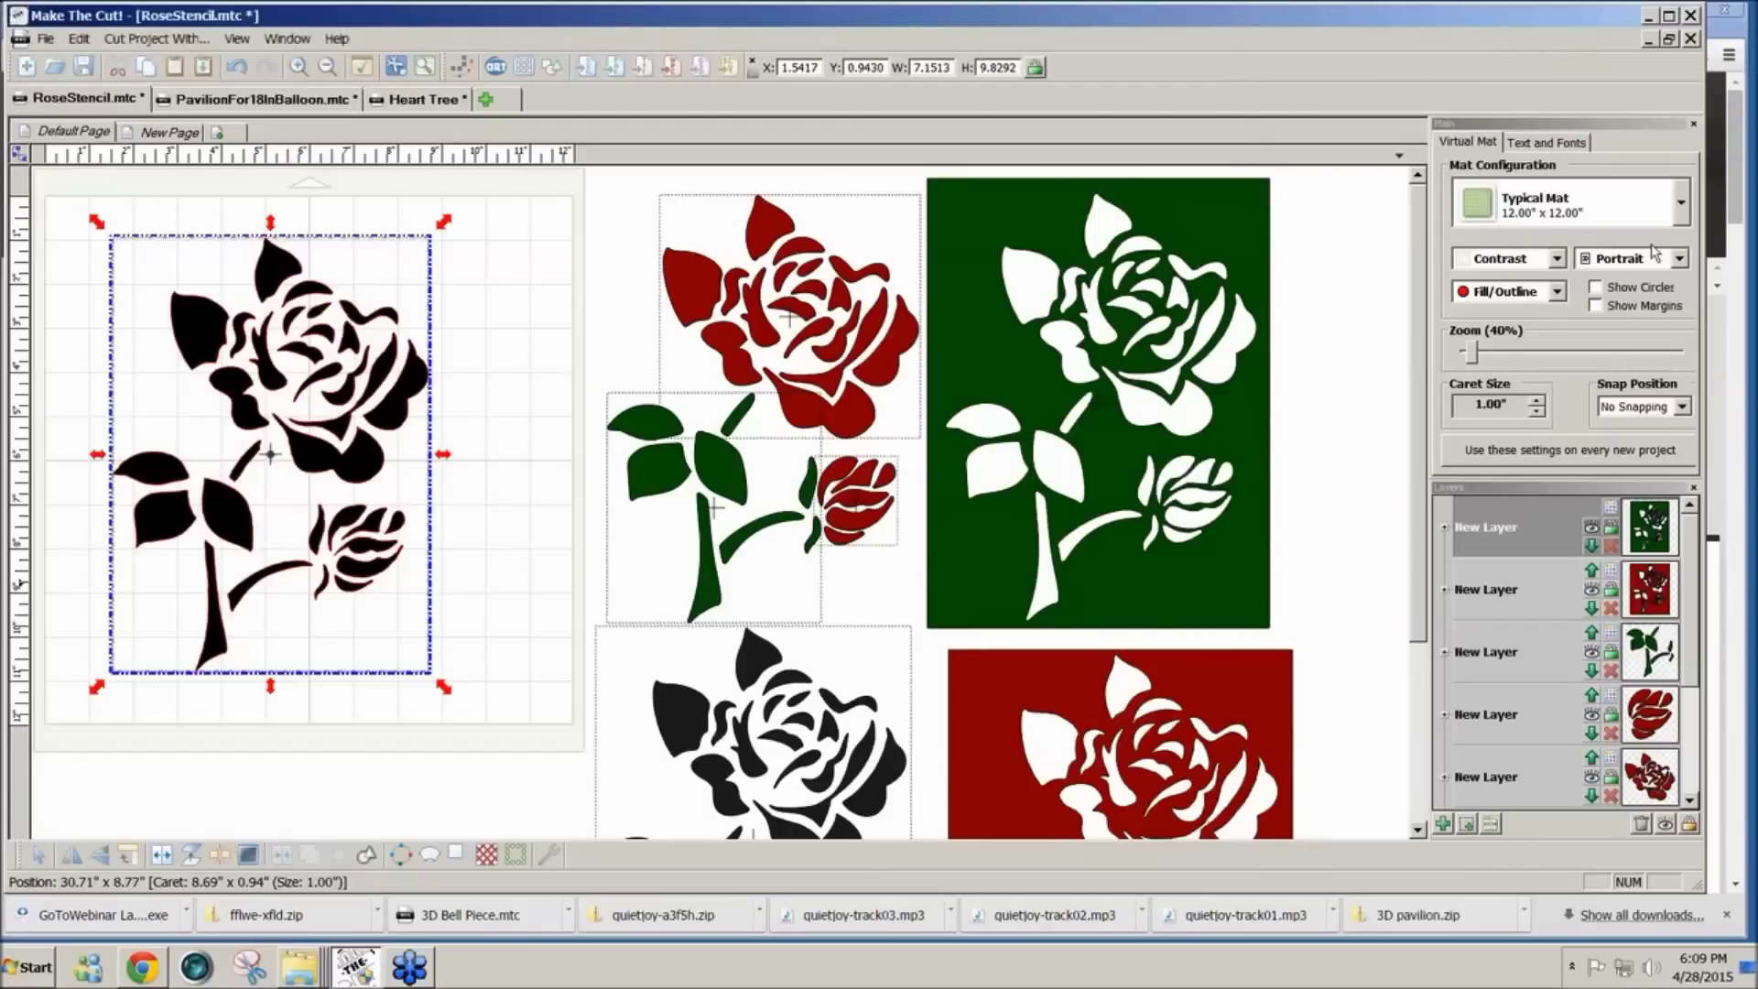
# Step: Add the small rose glyph from the HFF Floral Stencil font as a text group on the mat and delete it again
pyautogui.click(1563, 142)
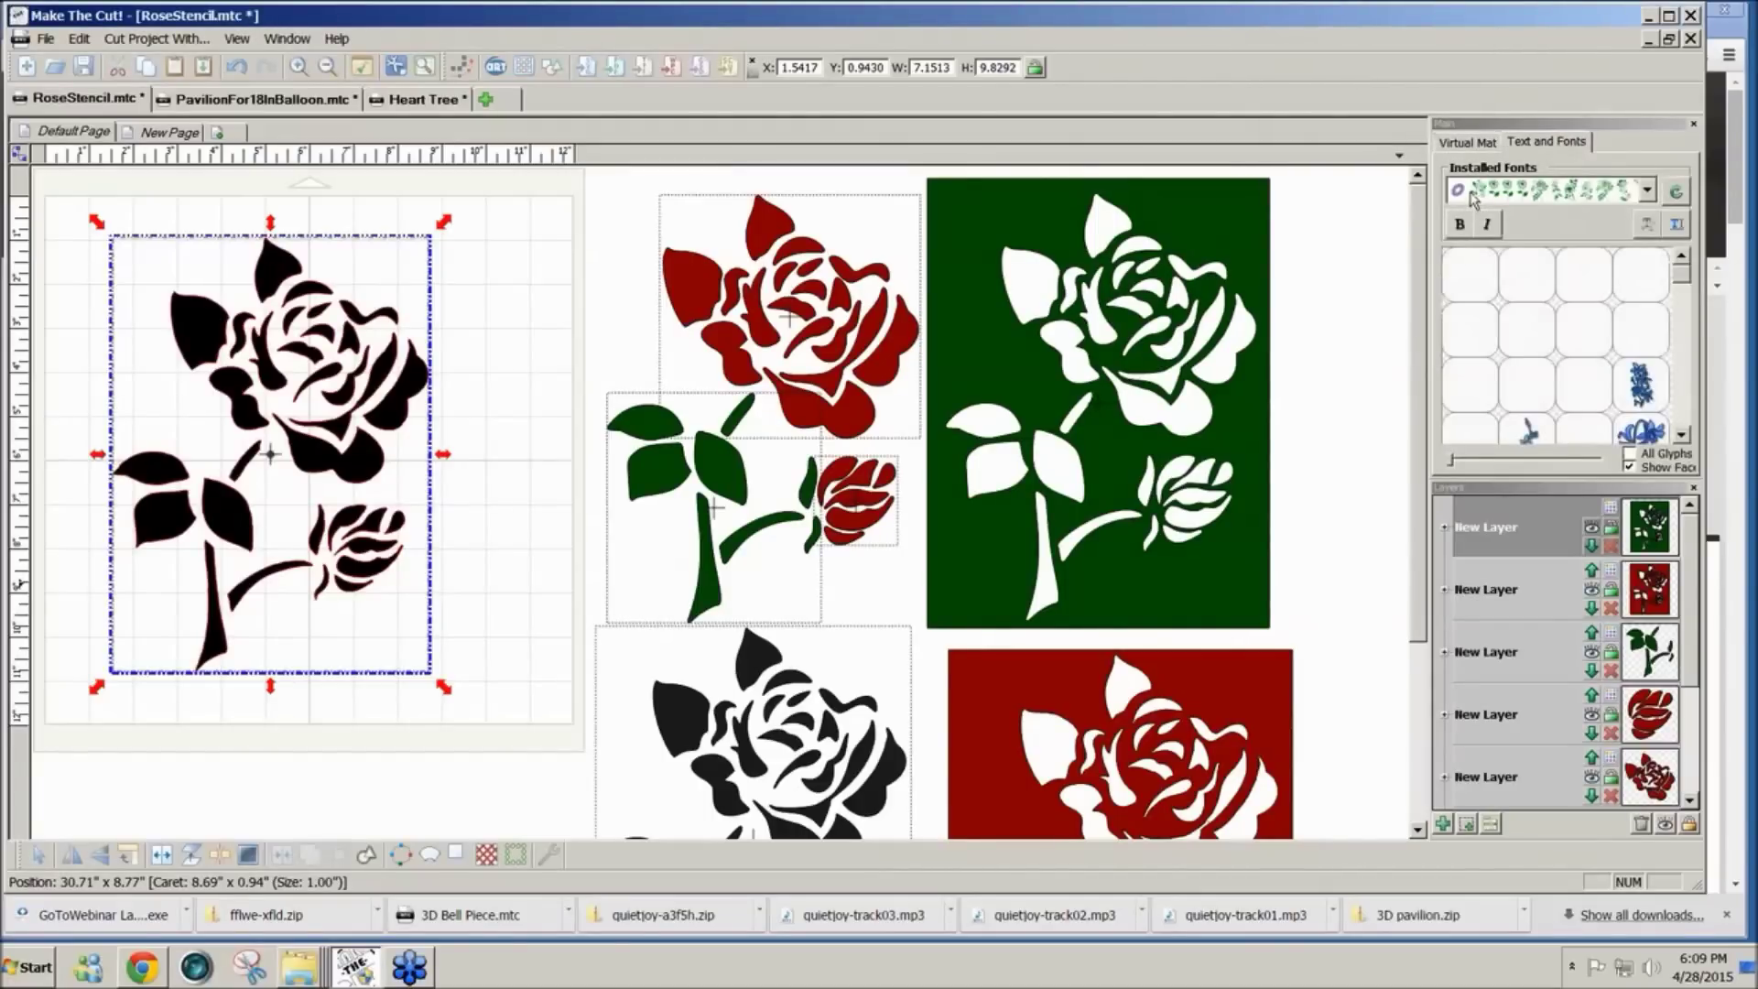
pyautogui.click(1679, 225)
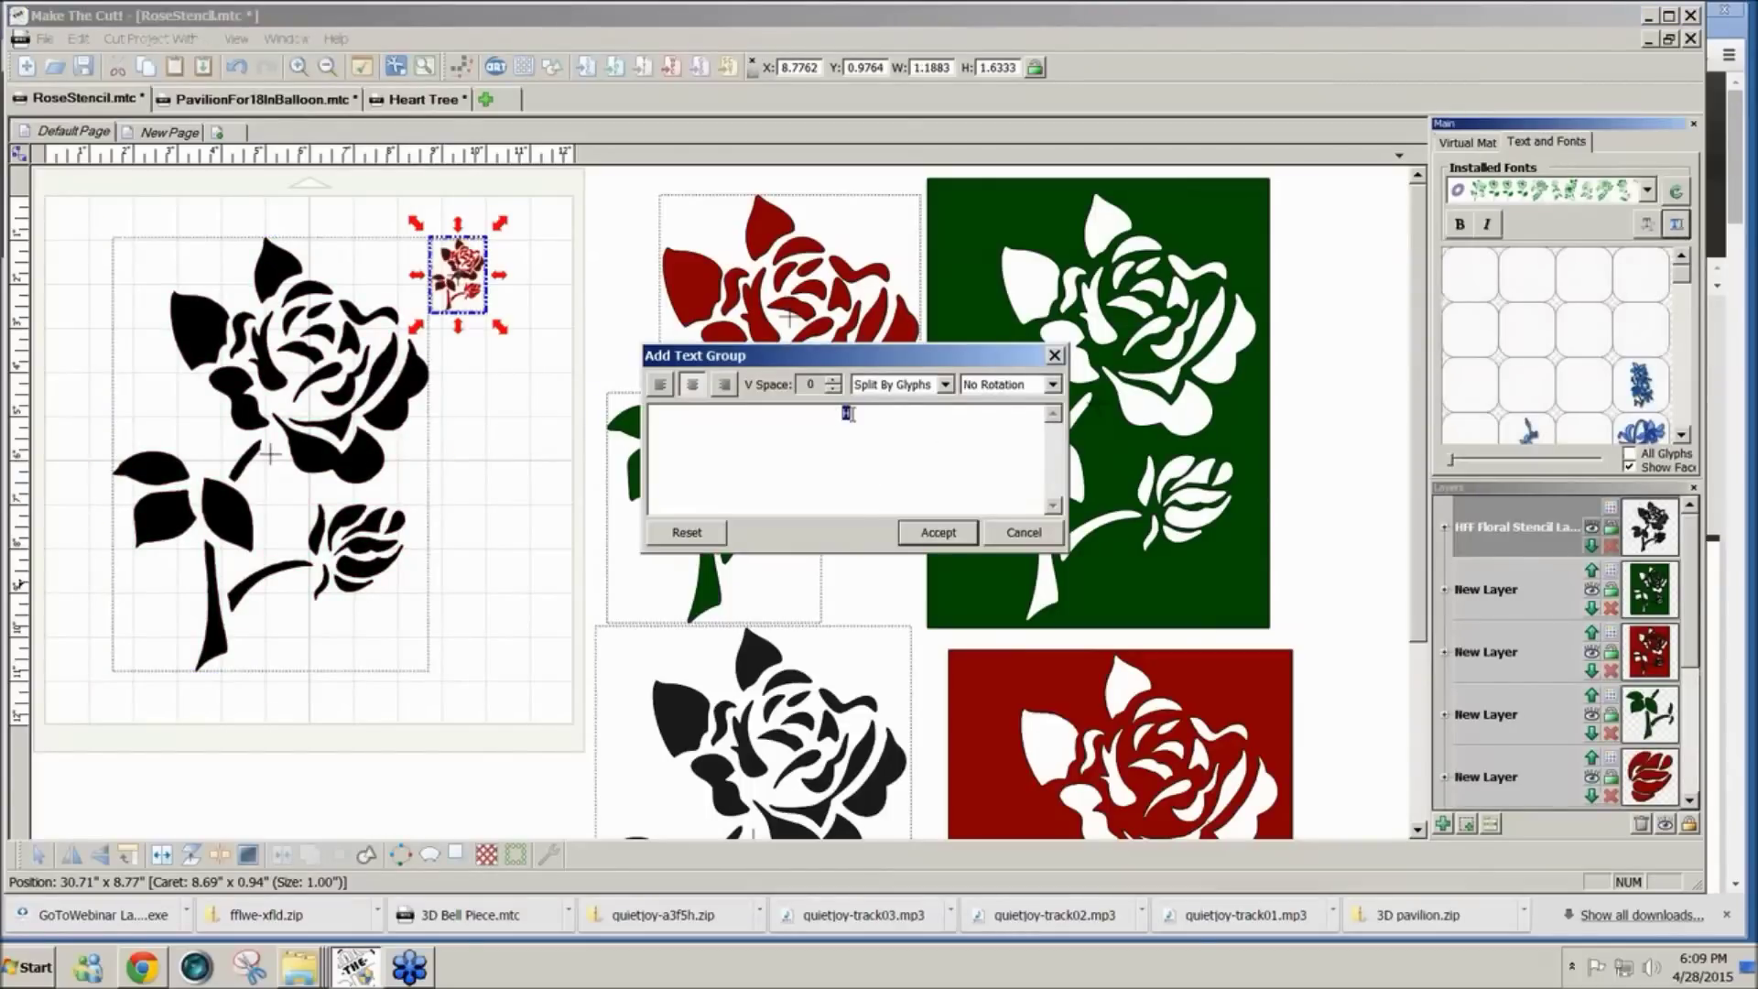
pyautogui.click(938, 534)
pyautogui.click(549, 497)
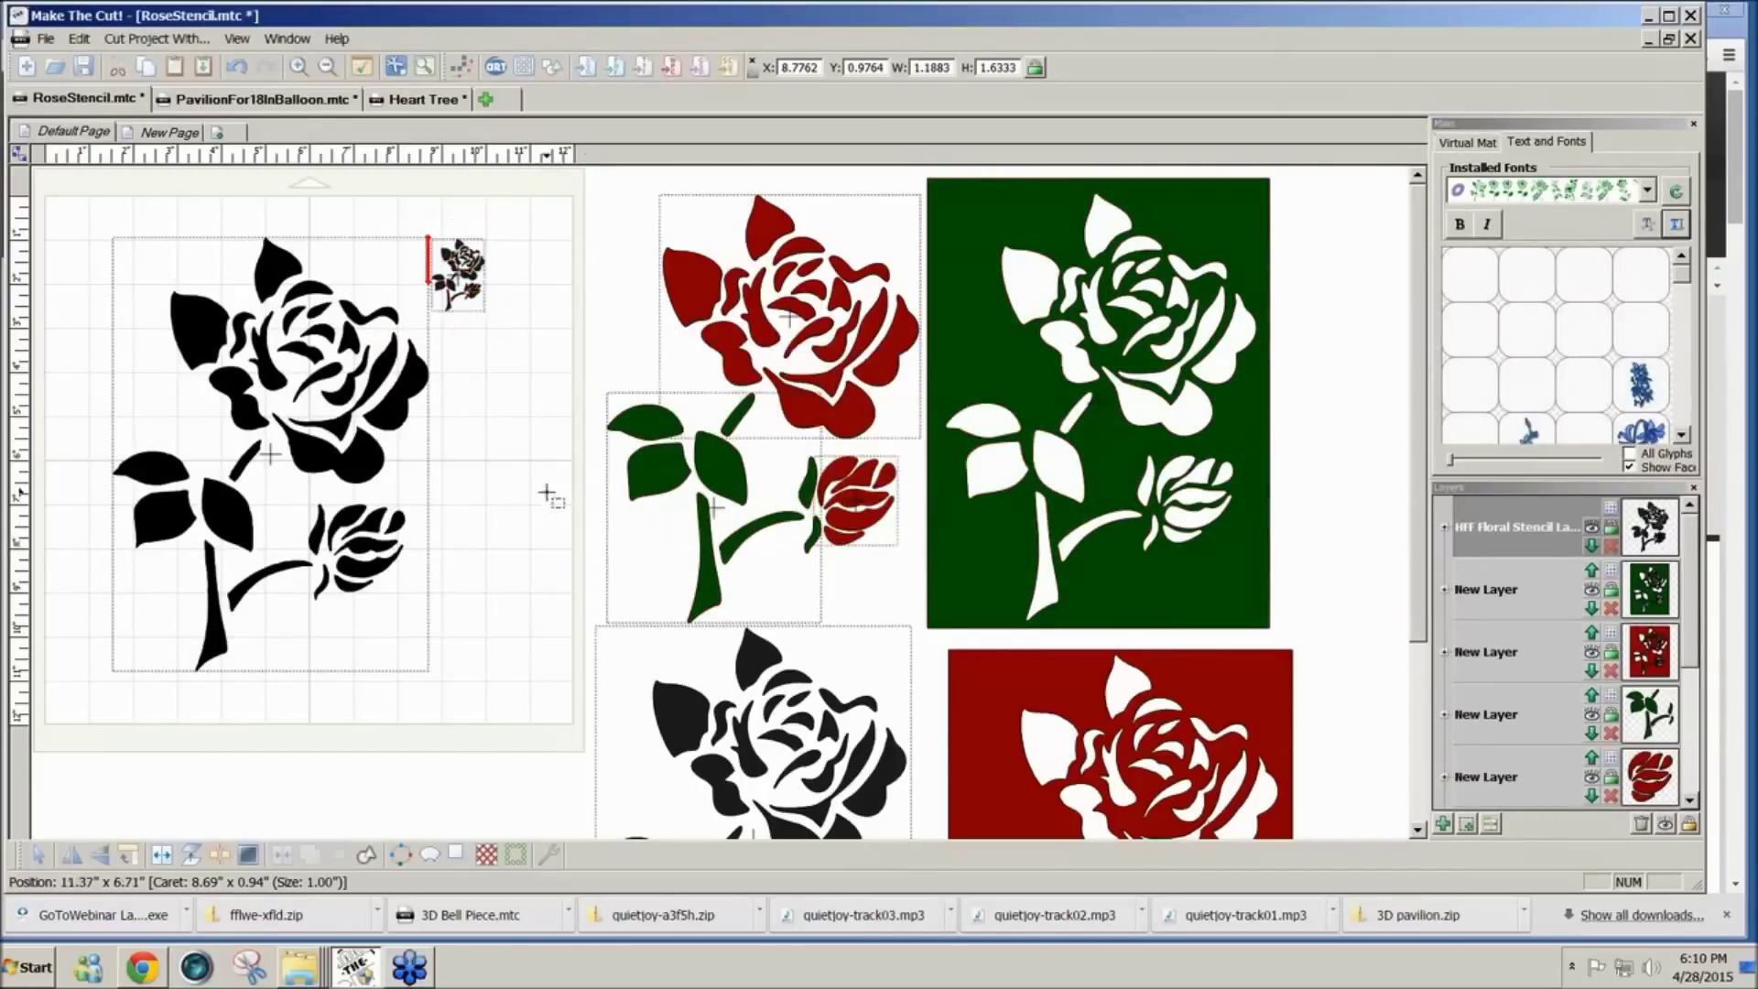
pyautogui.click(469, 300)
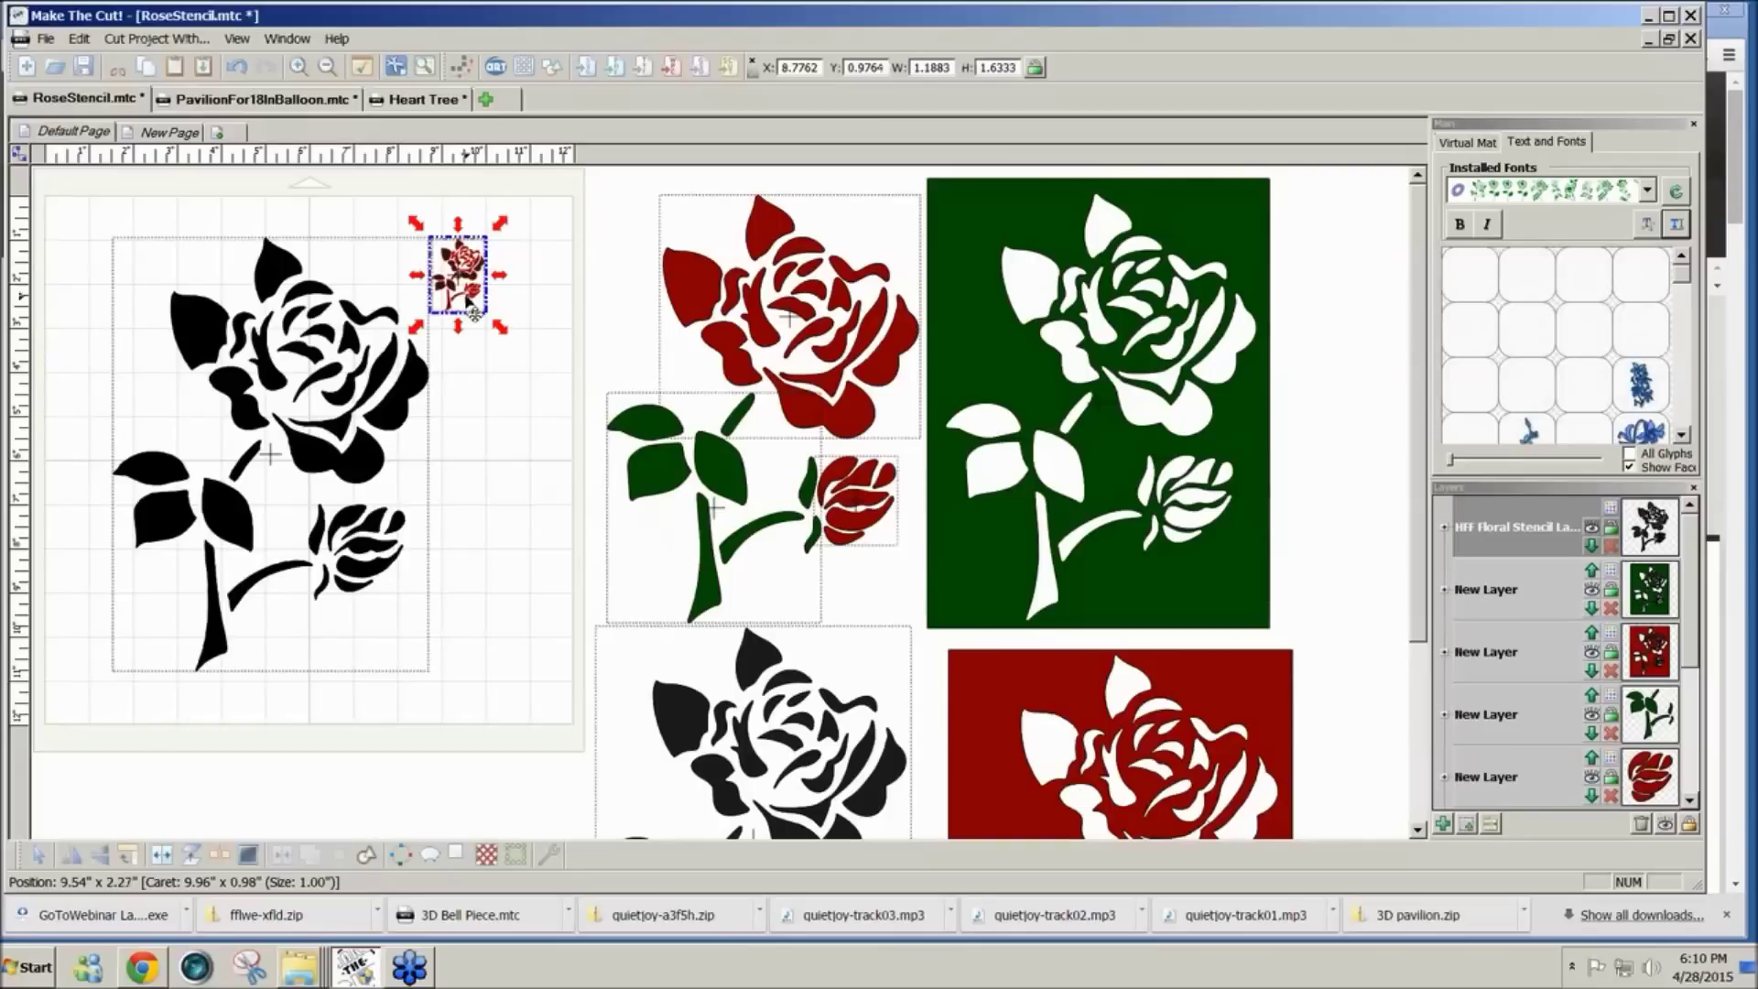
pyautogui.press('Delete')
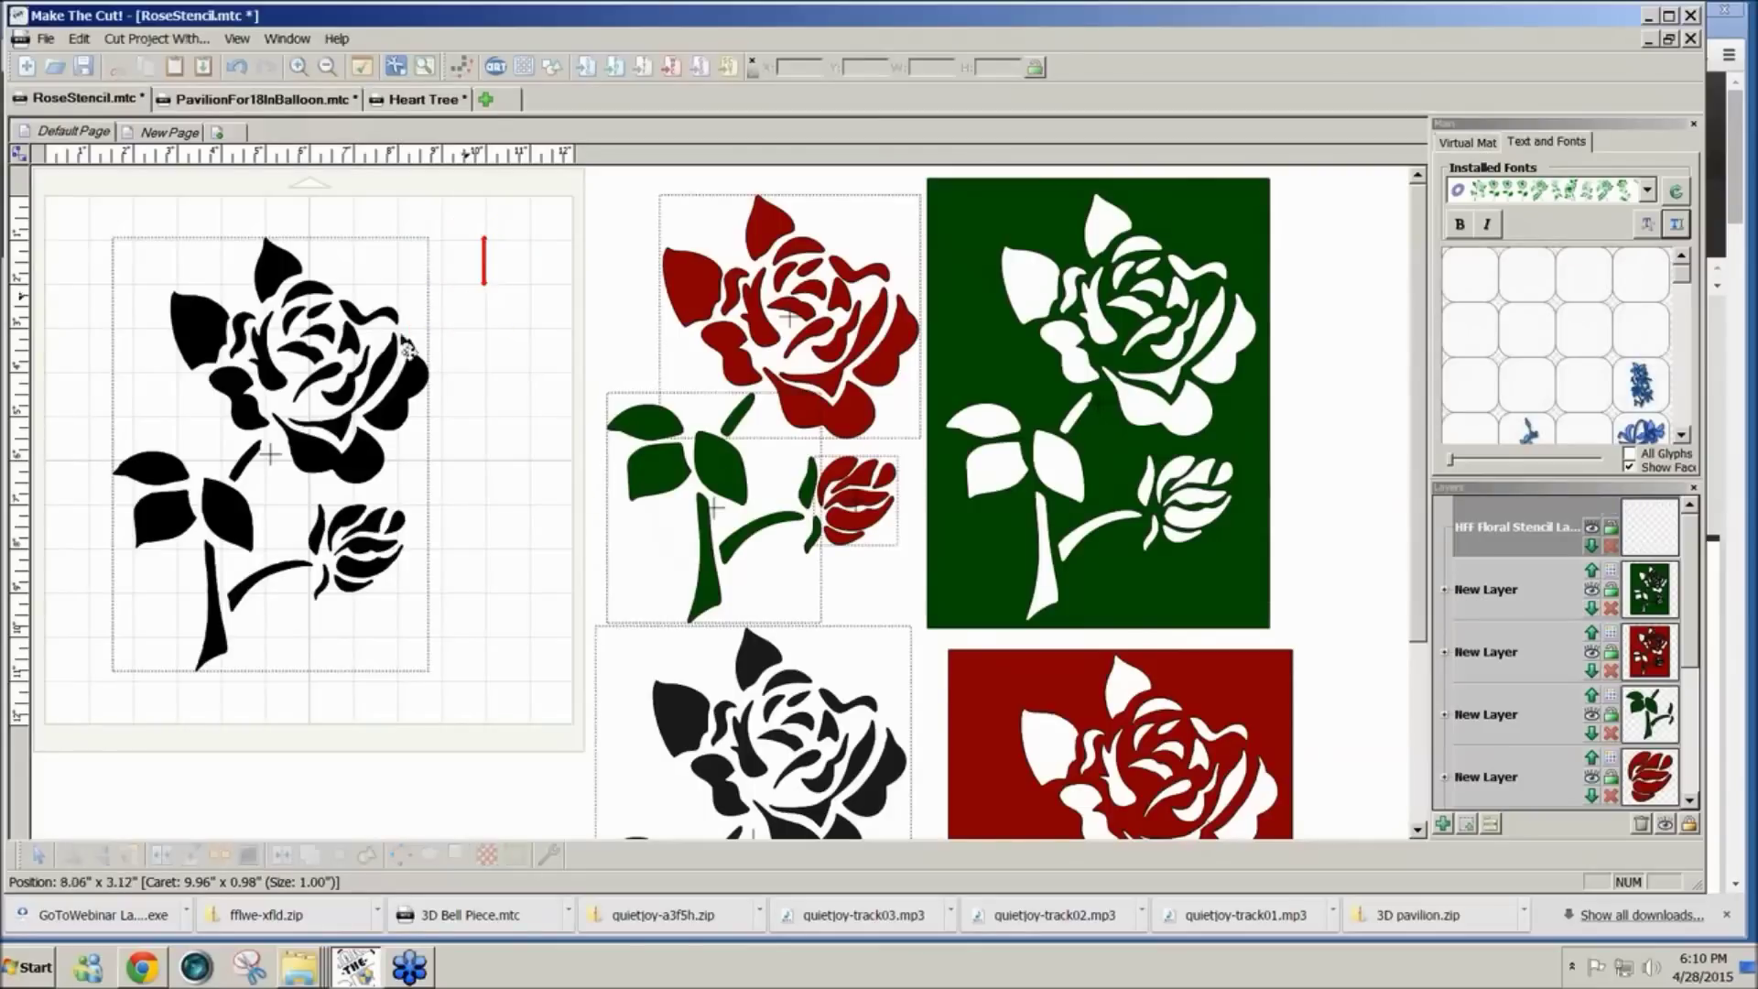
# Step: Lock the aspect ratio of the large black rose on the mat and scale its width to 10%
pyautogui.click(386, 411)
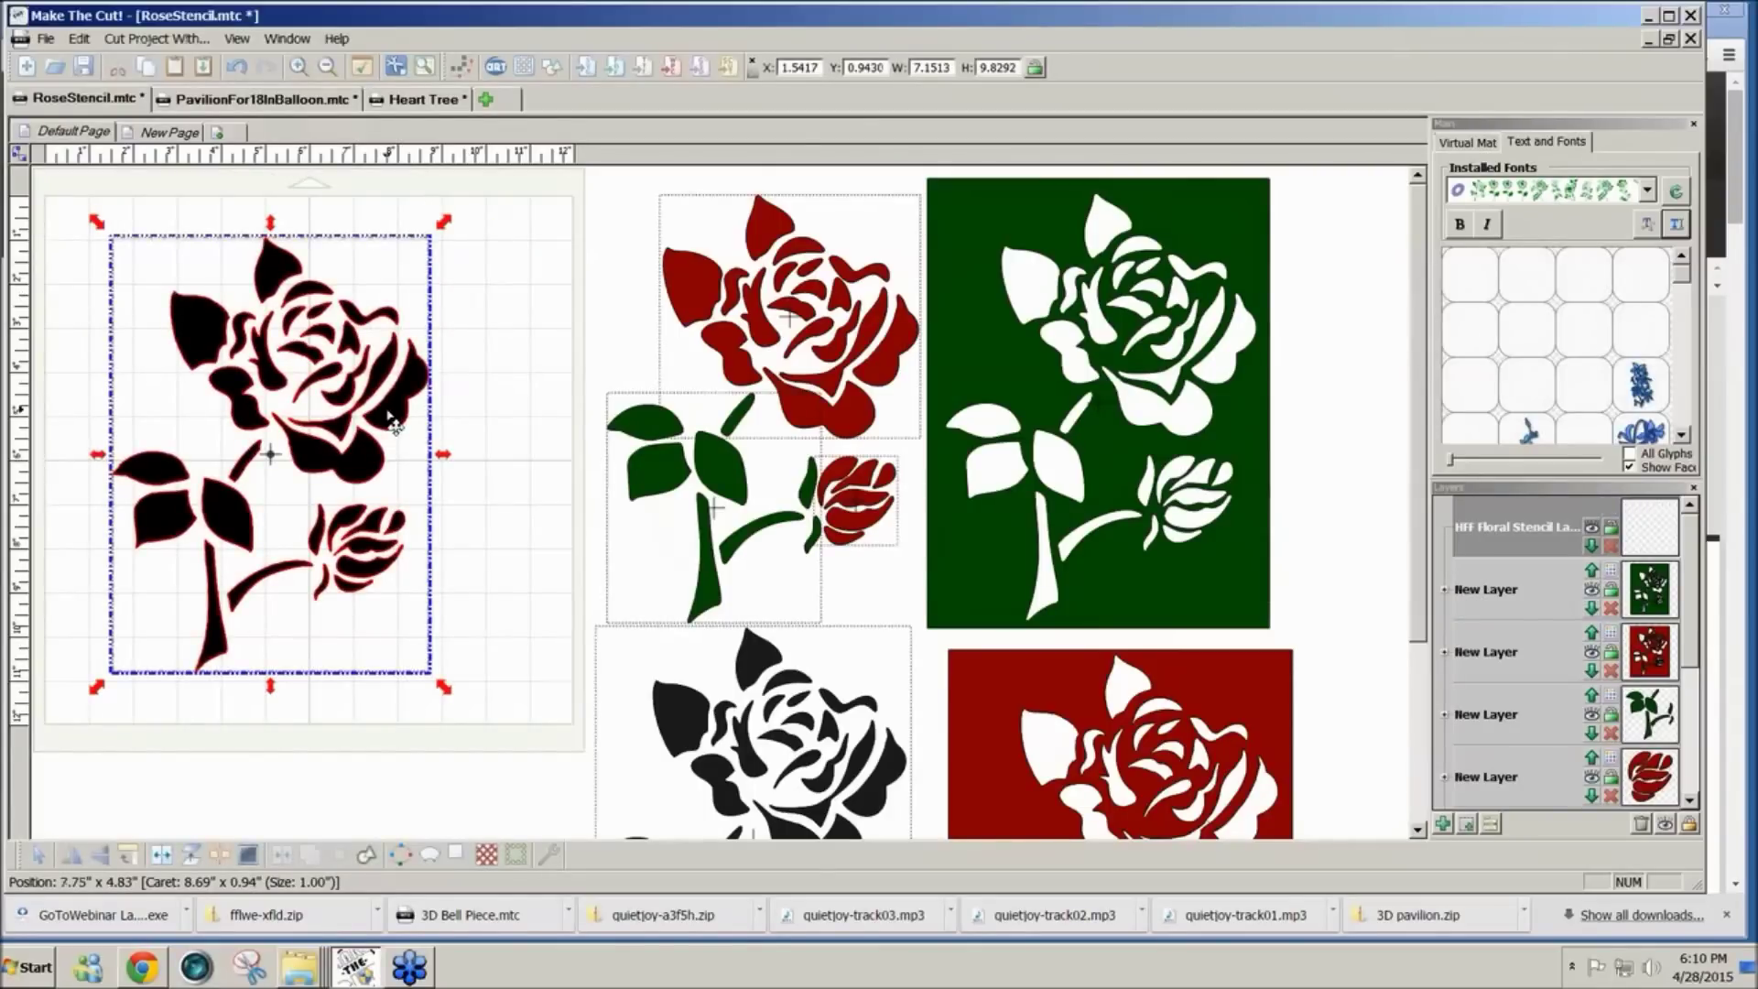
pyautogui.scroll(5, 389, 417)
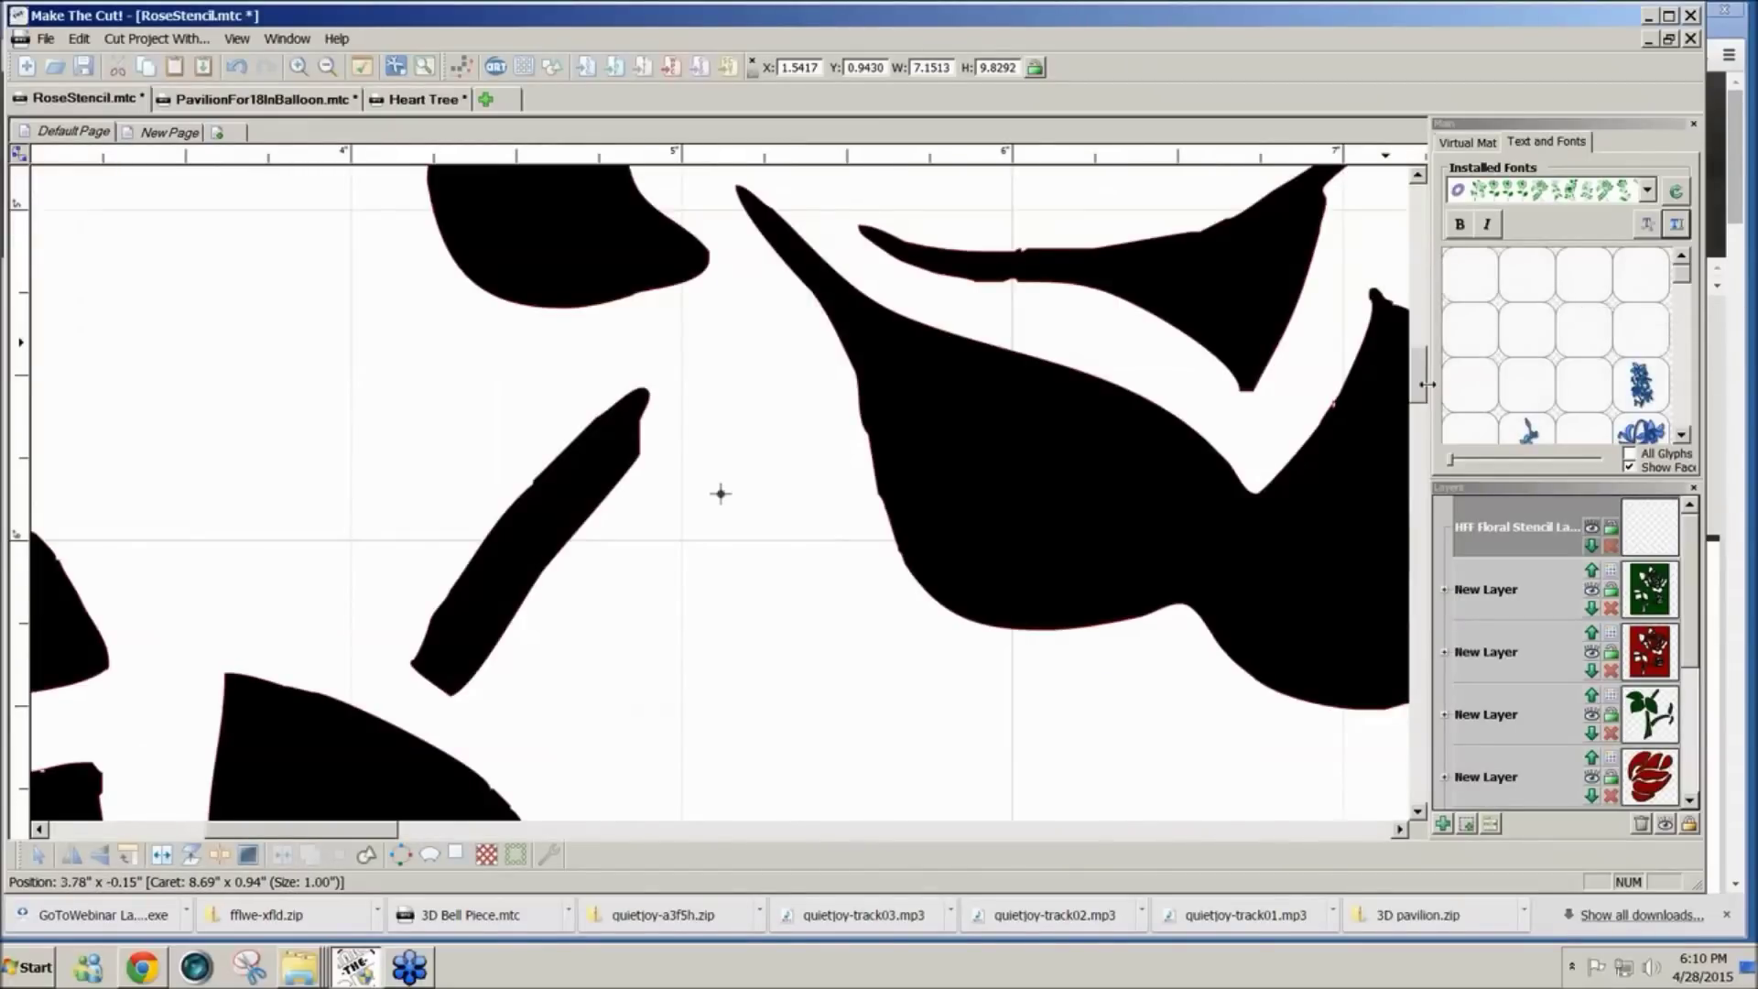
pyautogui.moveTo(1426, 384); pyautogui.dragTo(1416, 338)
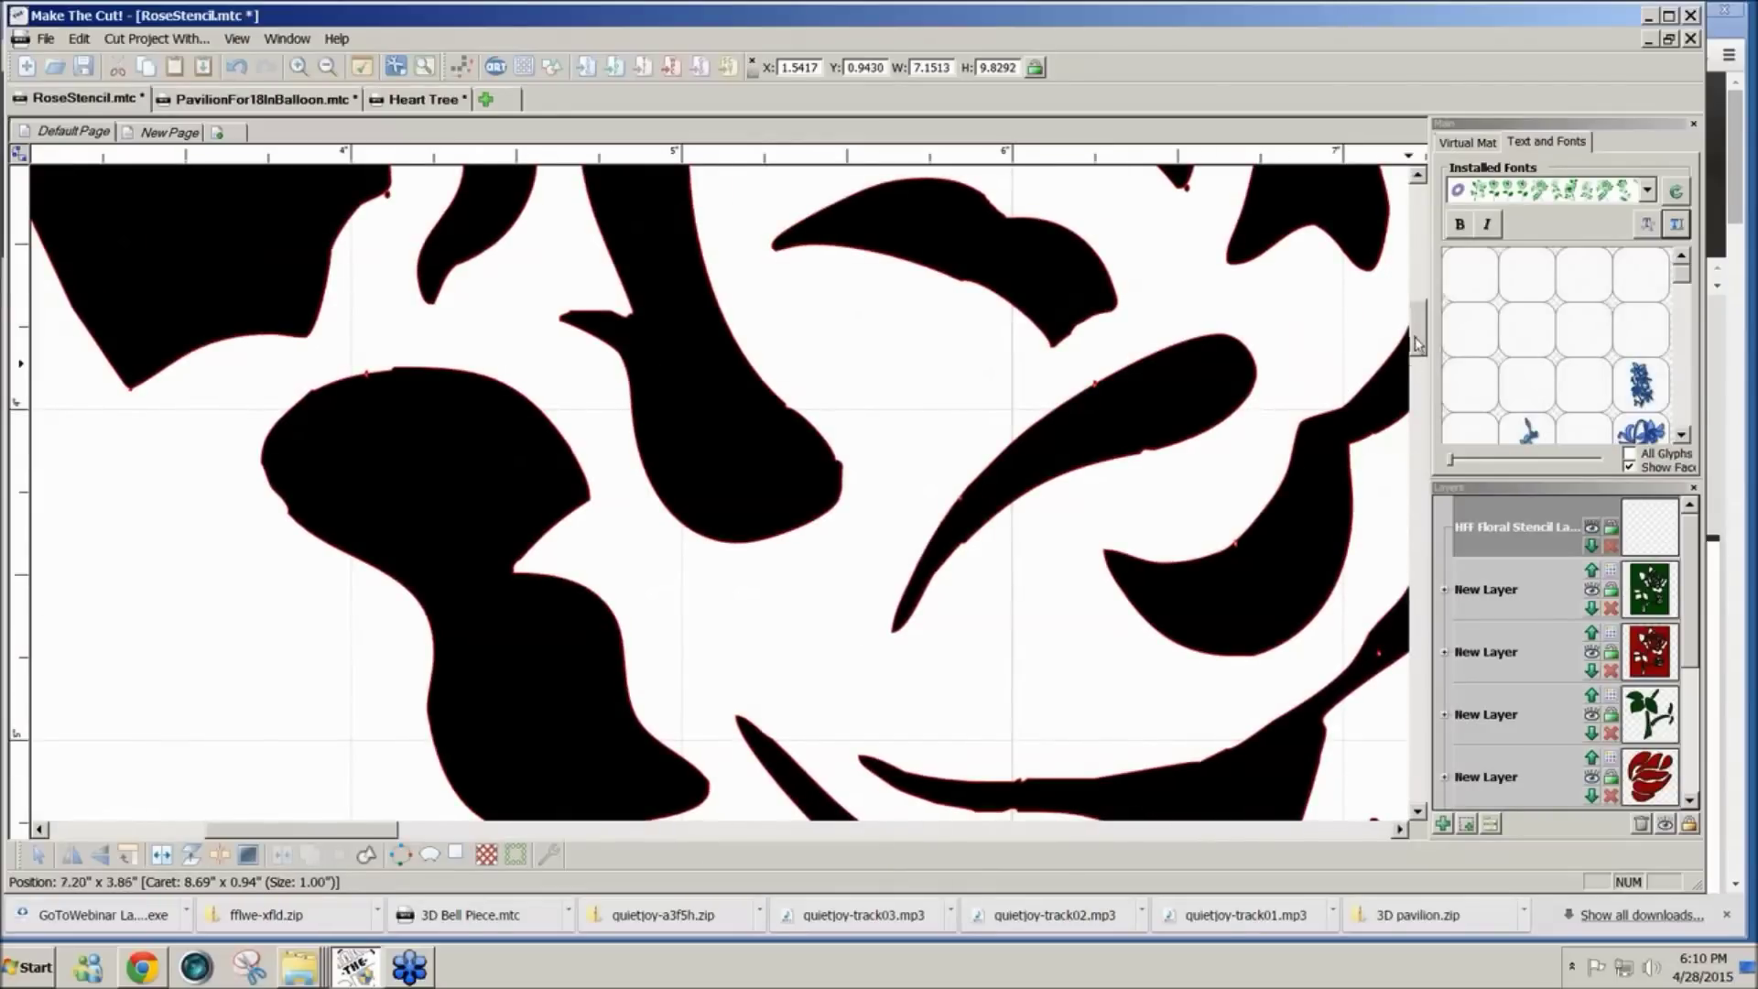
pyautogui.moveTo(1415, 344); pyautogui.dragTo(1417, 307)
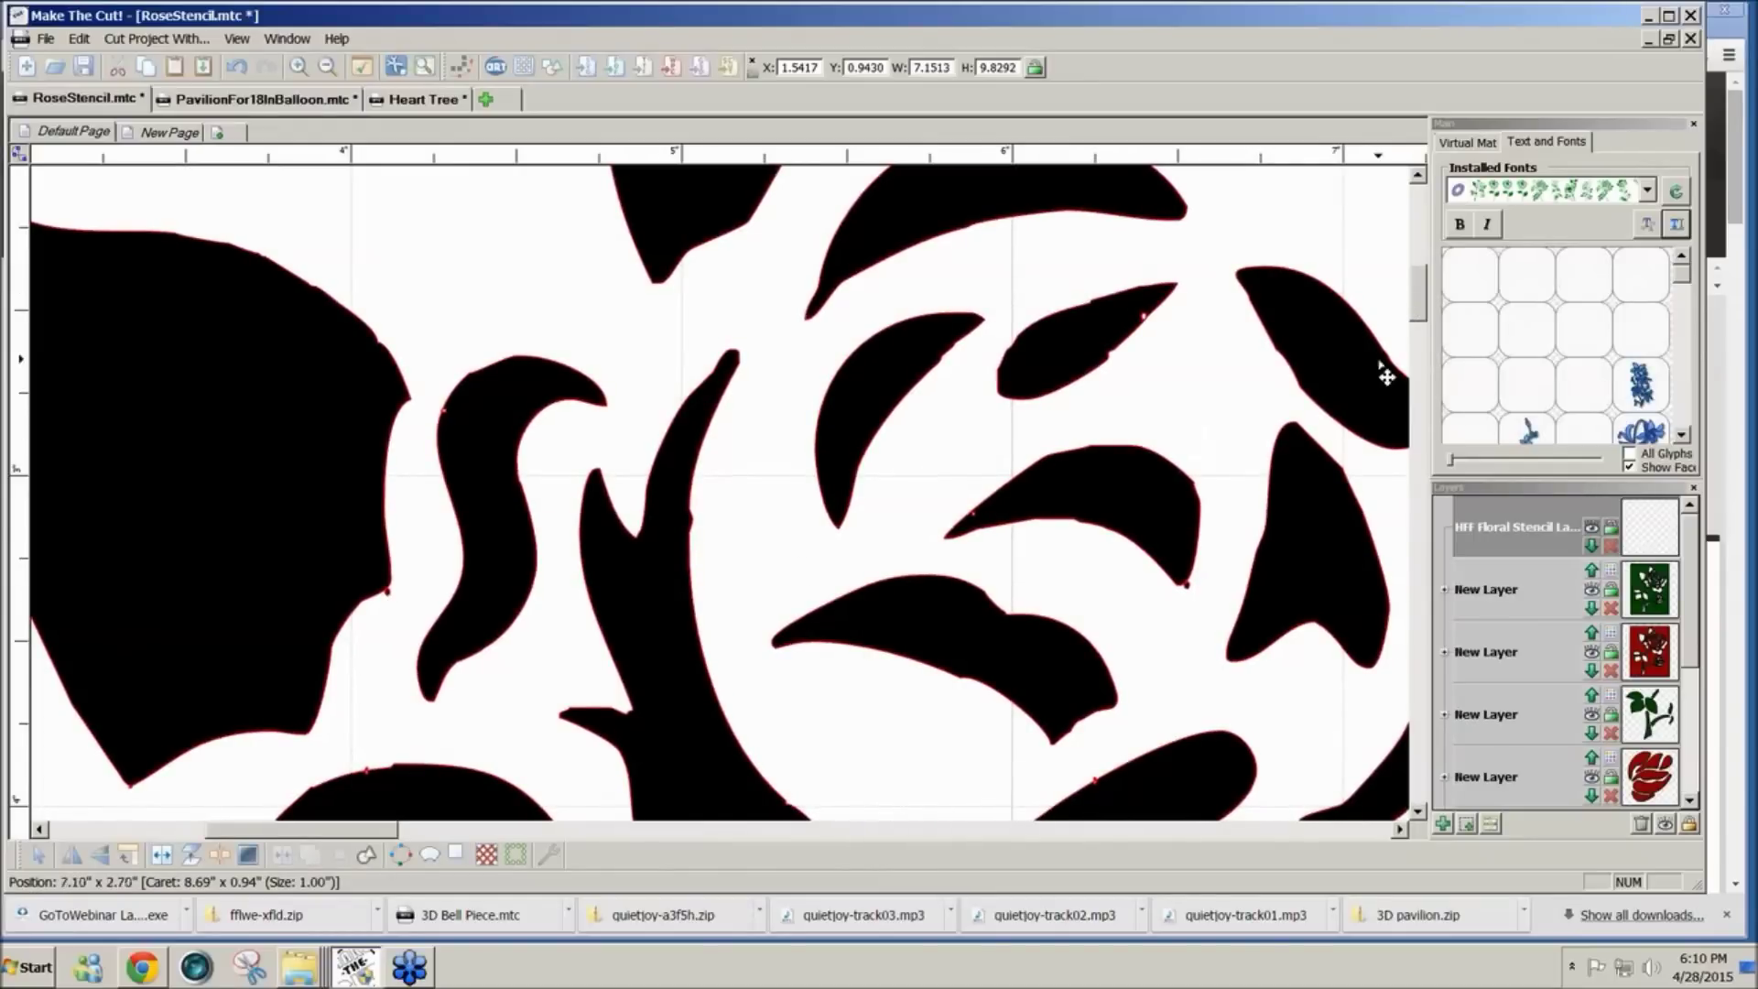
pyautogui.moveTo(1416, 316); pyautogui.dragTo(1416, 360)
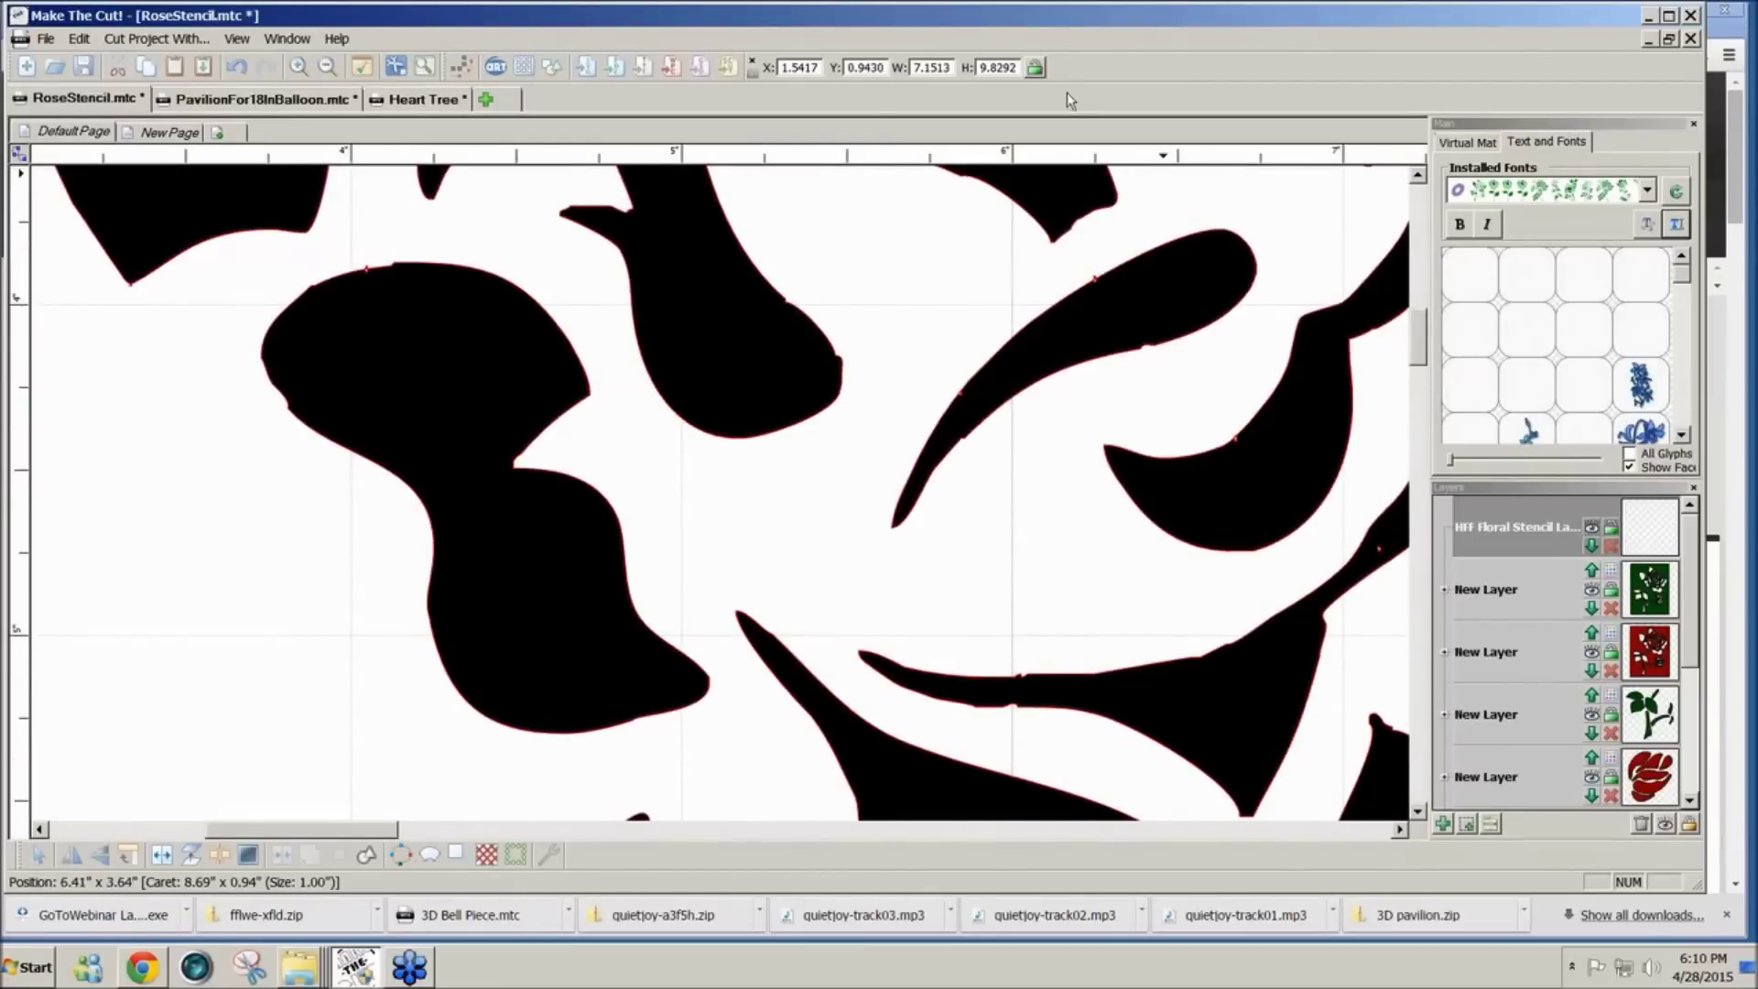
pyautogui.click(1036, 70)
pyautogui.doubleClick(950, 67)
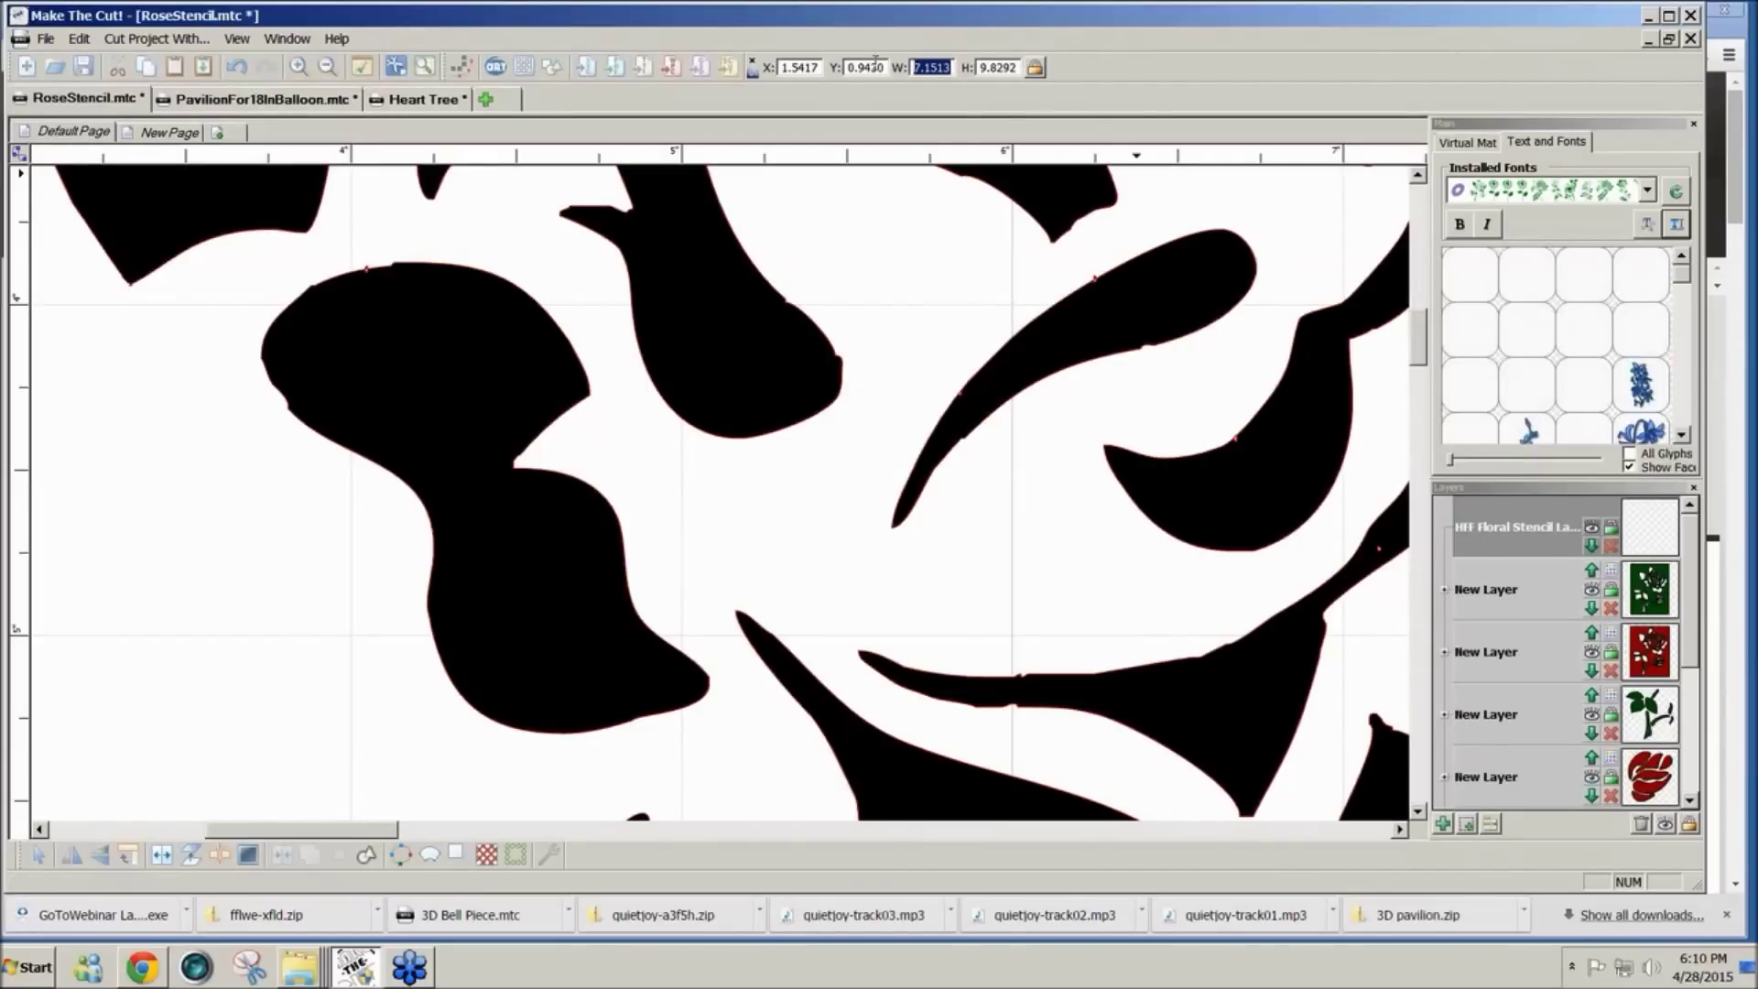
pyautogui.write('10')
pyautogui.press('Return')
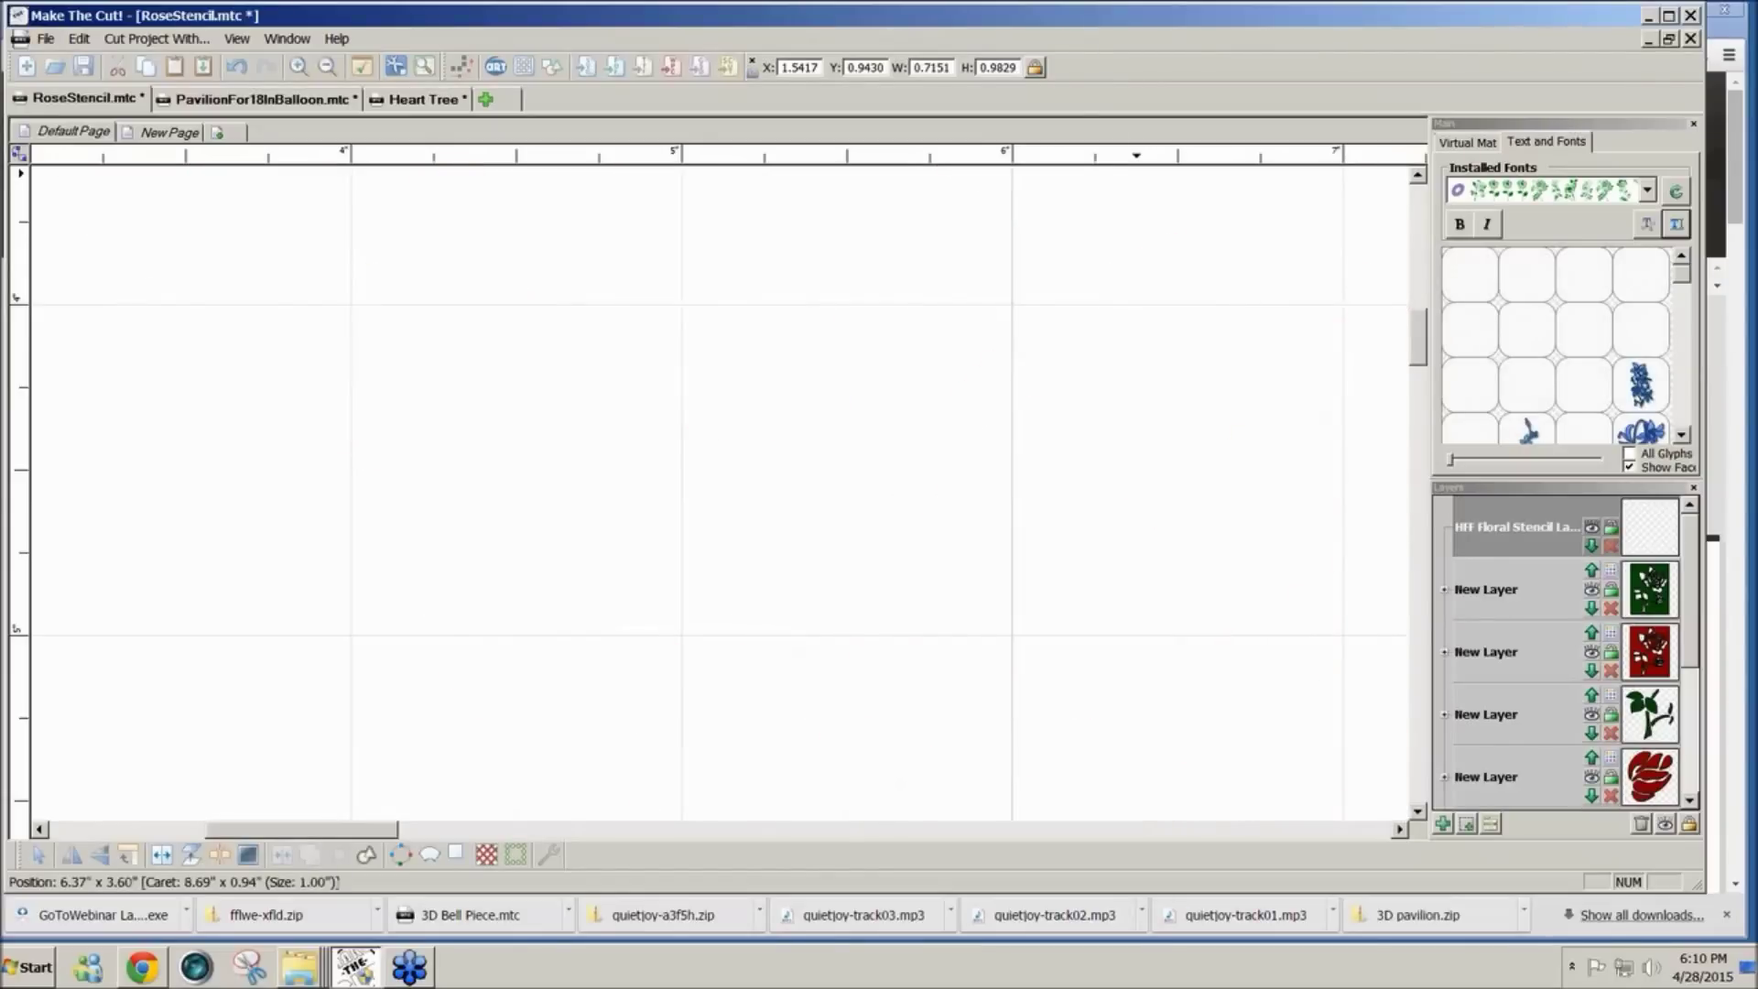
# Step: Apply Auto Simplify Path to the scaled-down rose
pyautogui.moveTo(1422, 368)
pyautogui.mouseDown()
pyautogui.moveTo(1424, 331)
pyautogui.moveTo(1421, 371)
pyautogui.mouseUp()
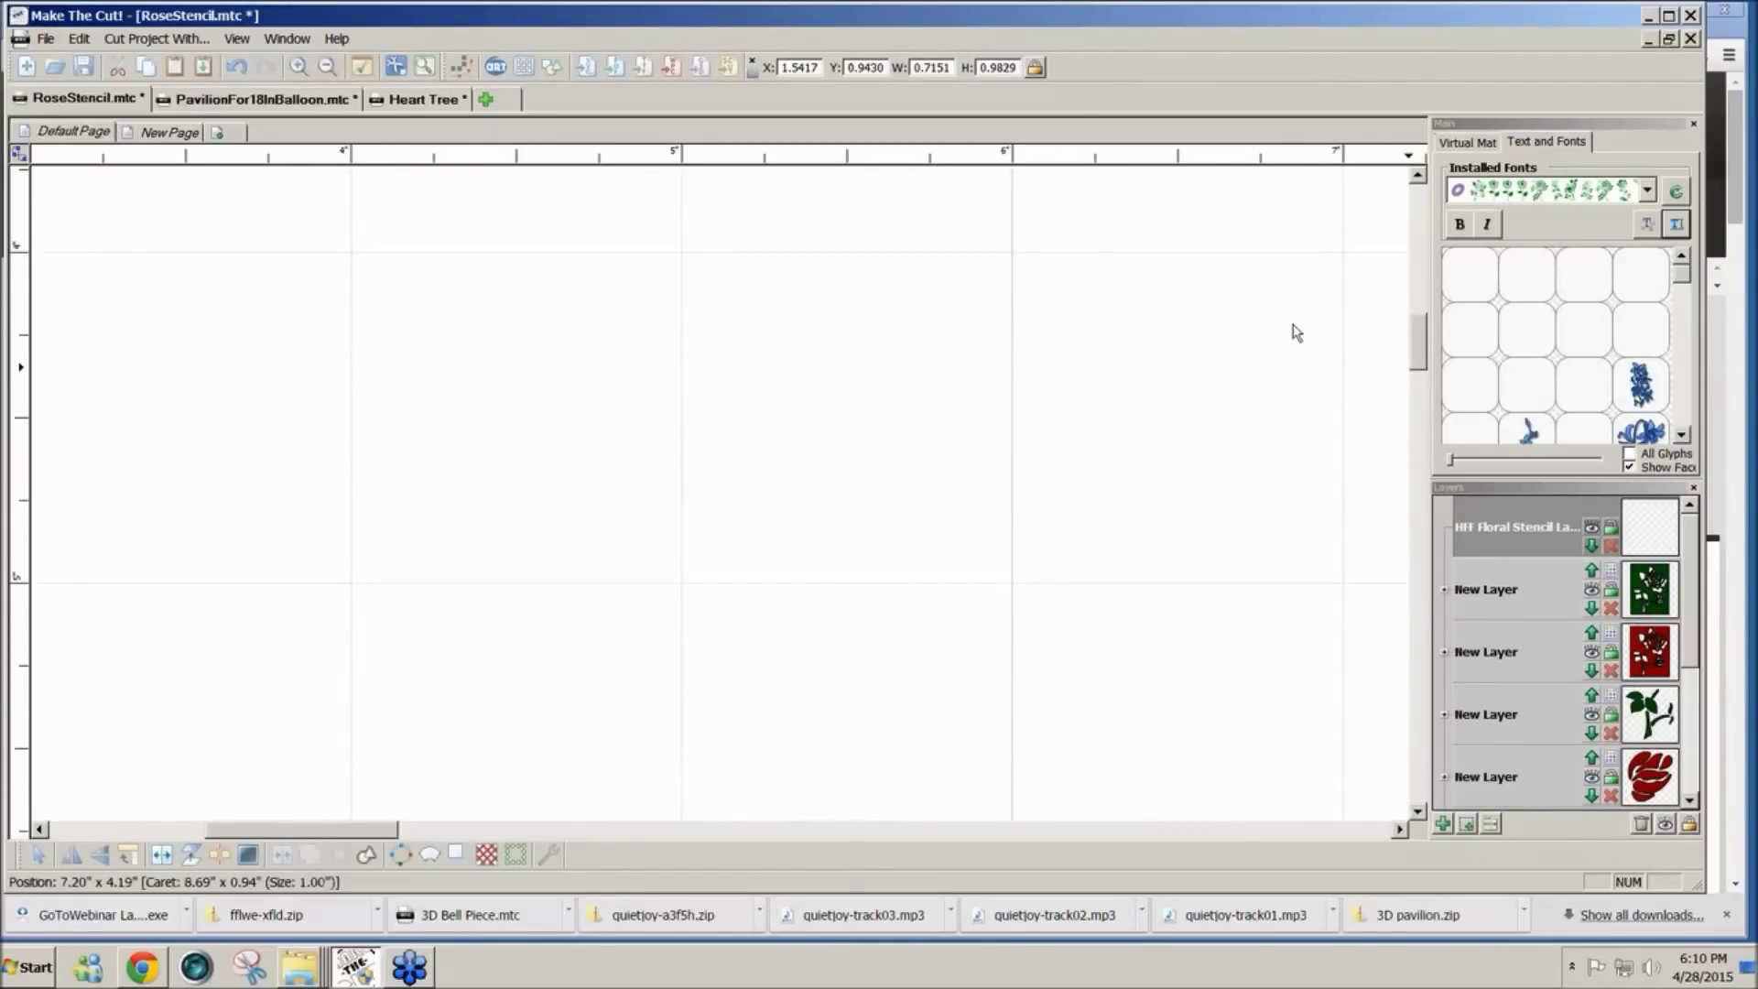
pyautogui.click(549, 854)
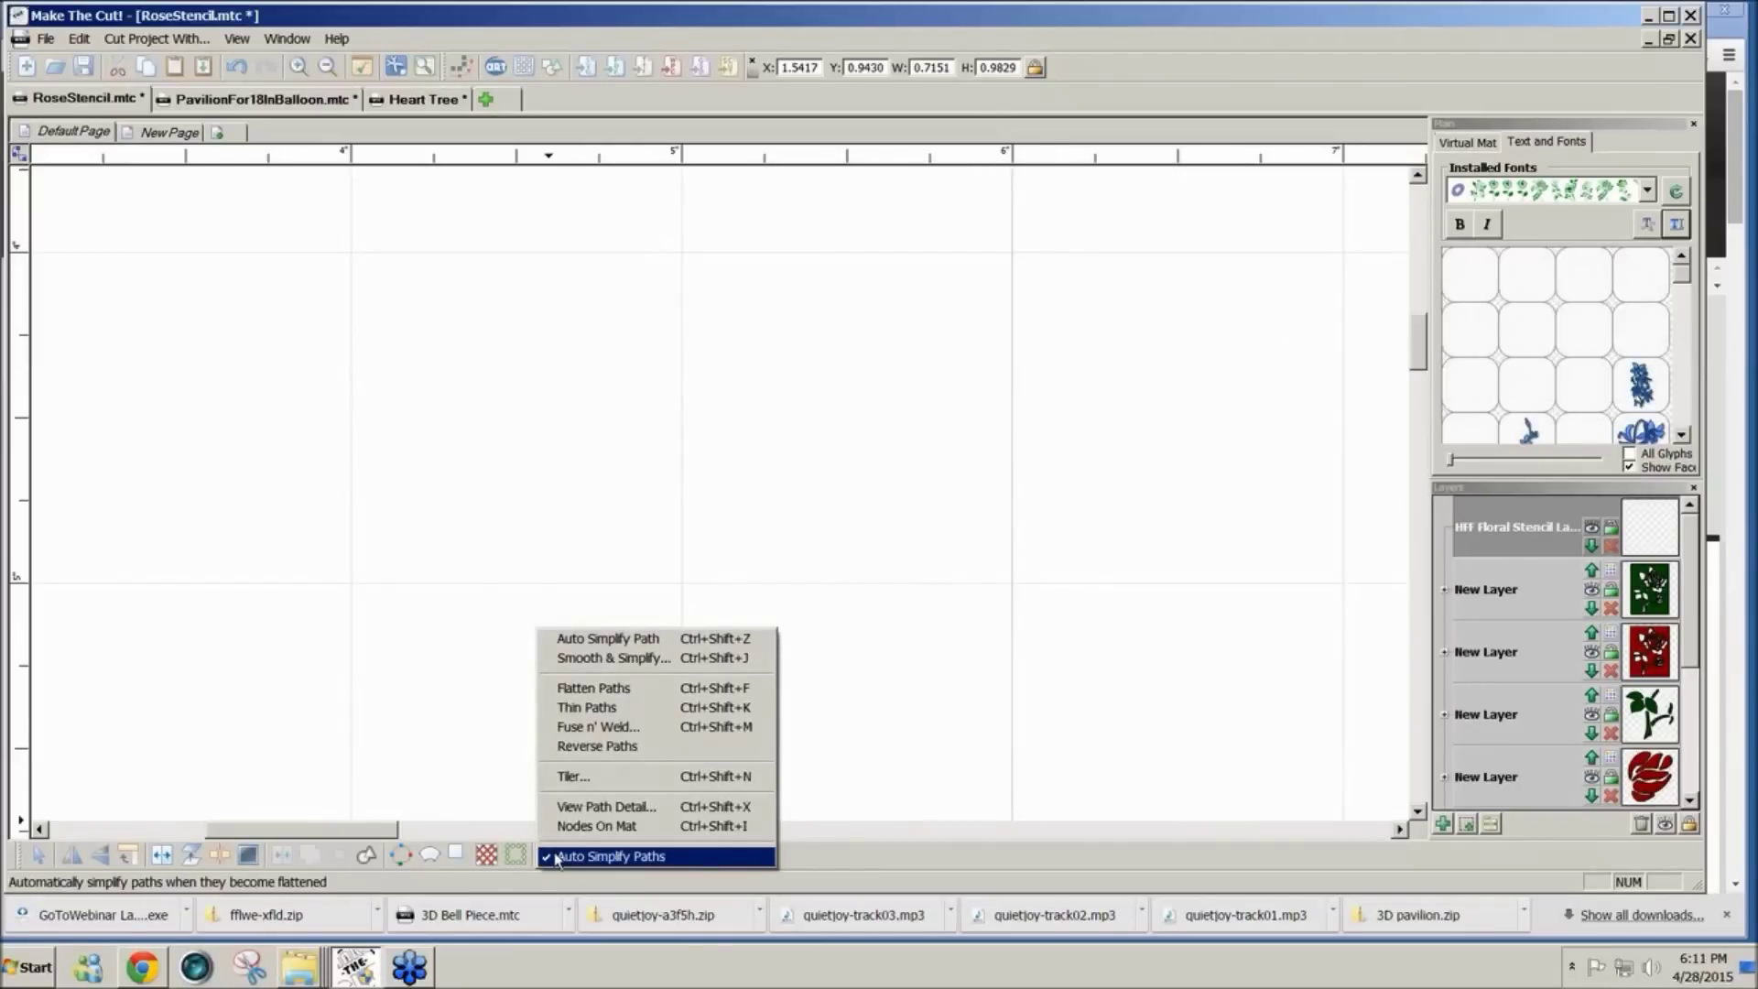
pyautogui.click(629, 641)
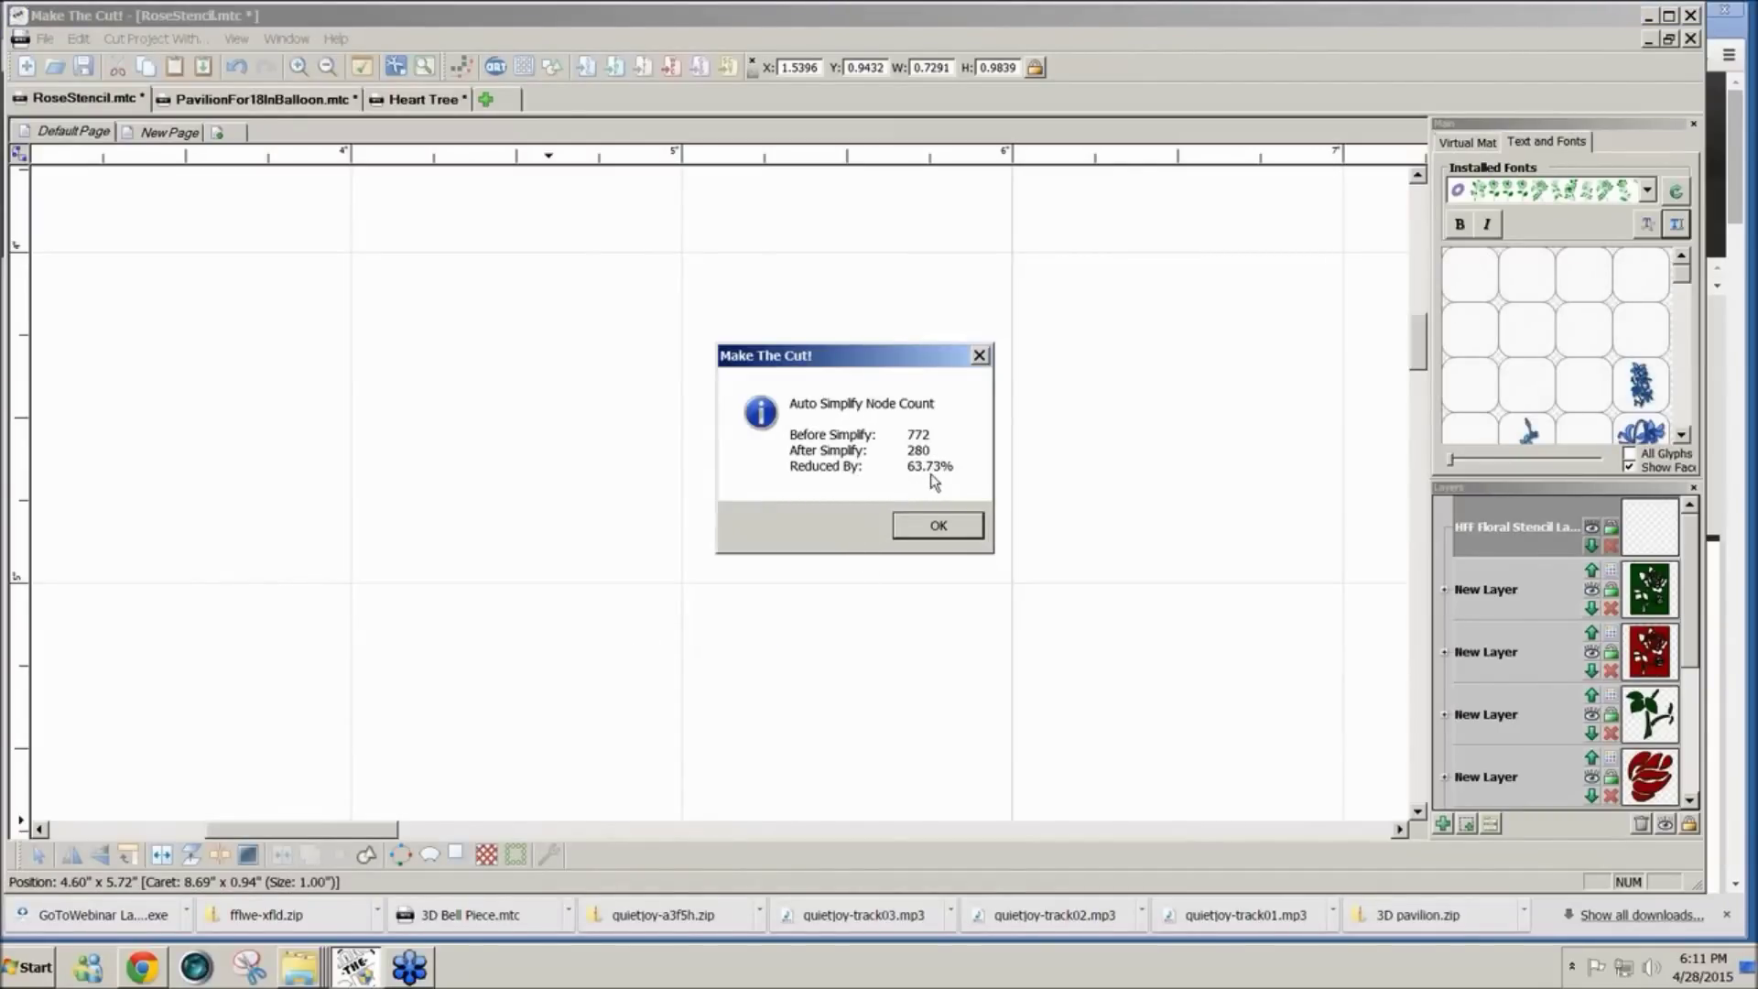
pyautogui.click(941, 528)
# Step: Scale the simplified rose's width up to 1000% with proportions locked
pyautogui.moveTo(952, 68); pyautogui.dragTo(902, 72)
pyautogui.write('10%r')
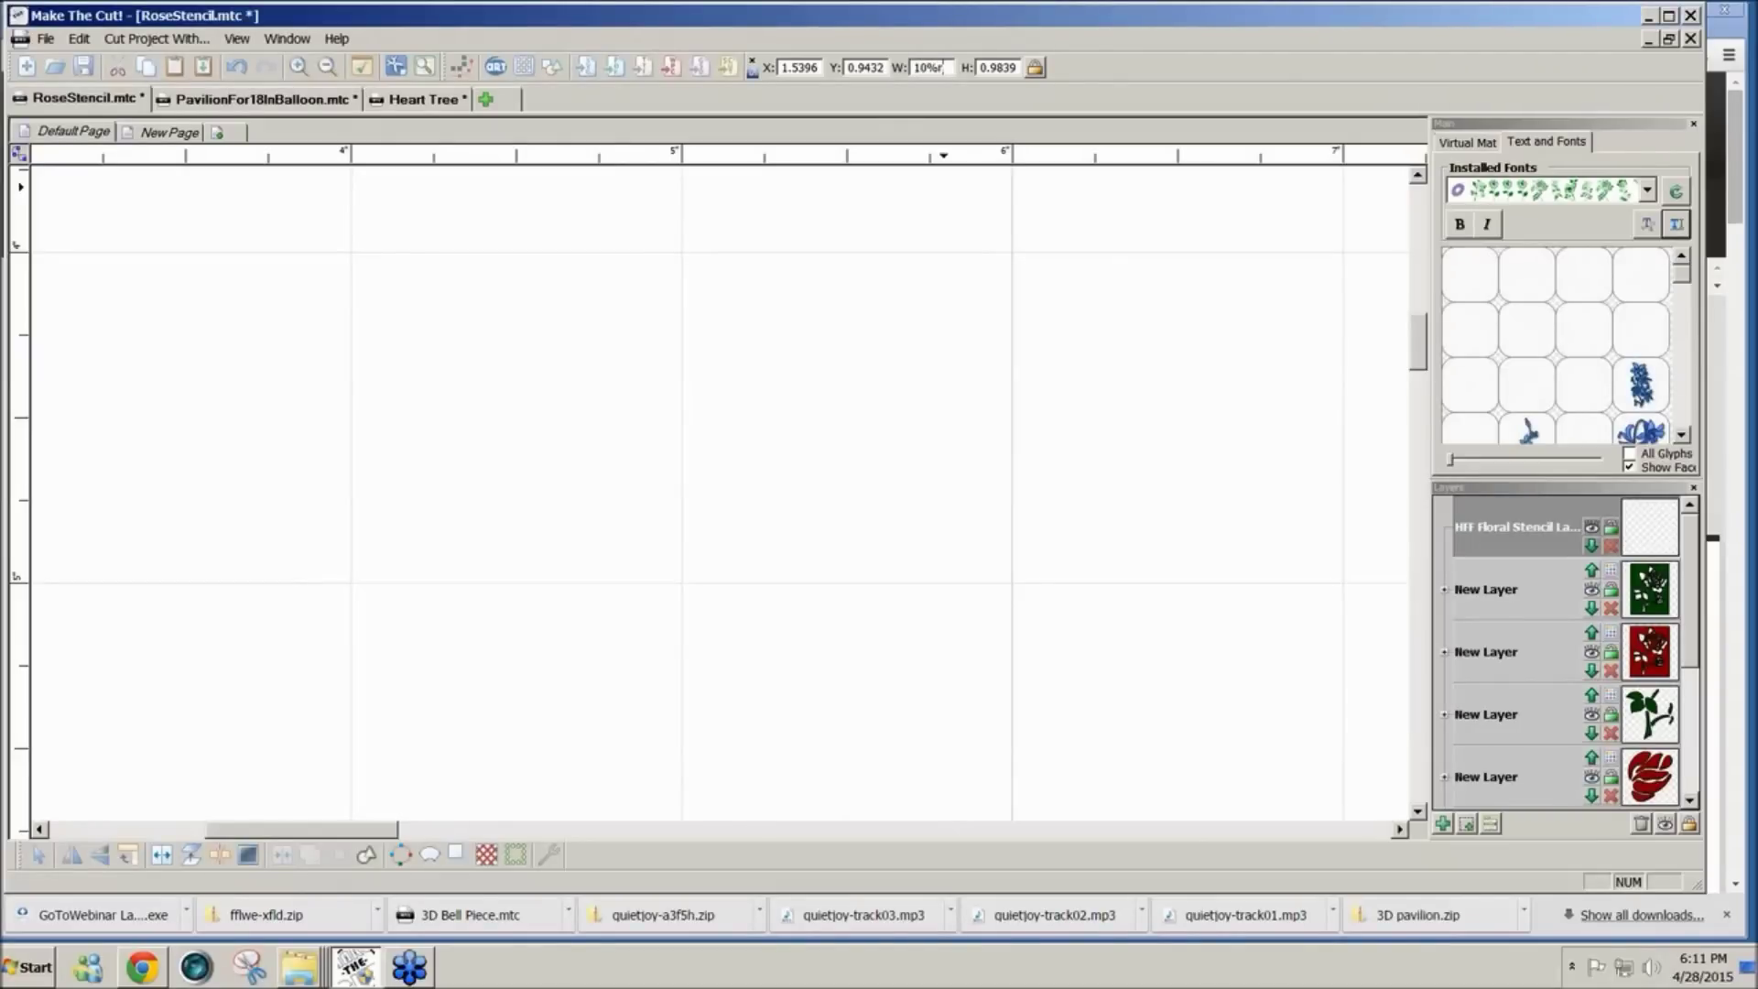
pyautogui.write('000%')
pyautogui.press('Return')
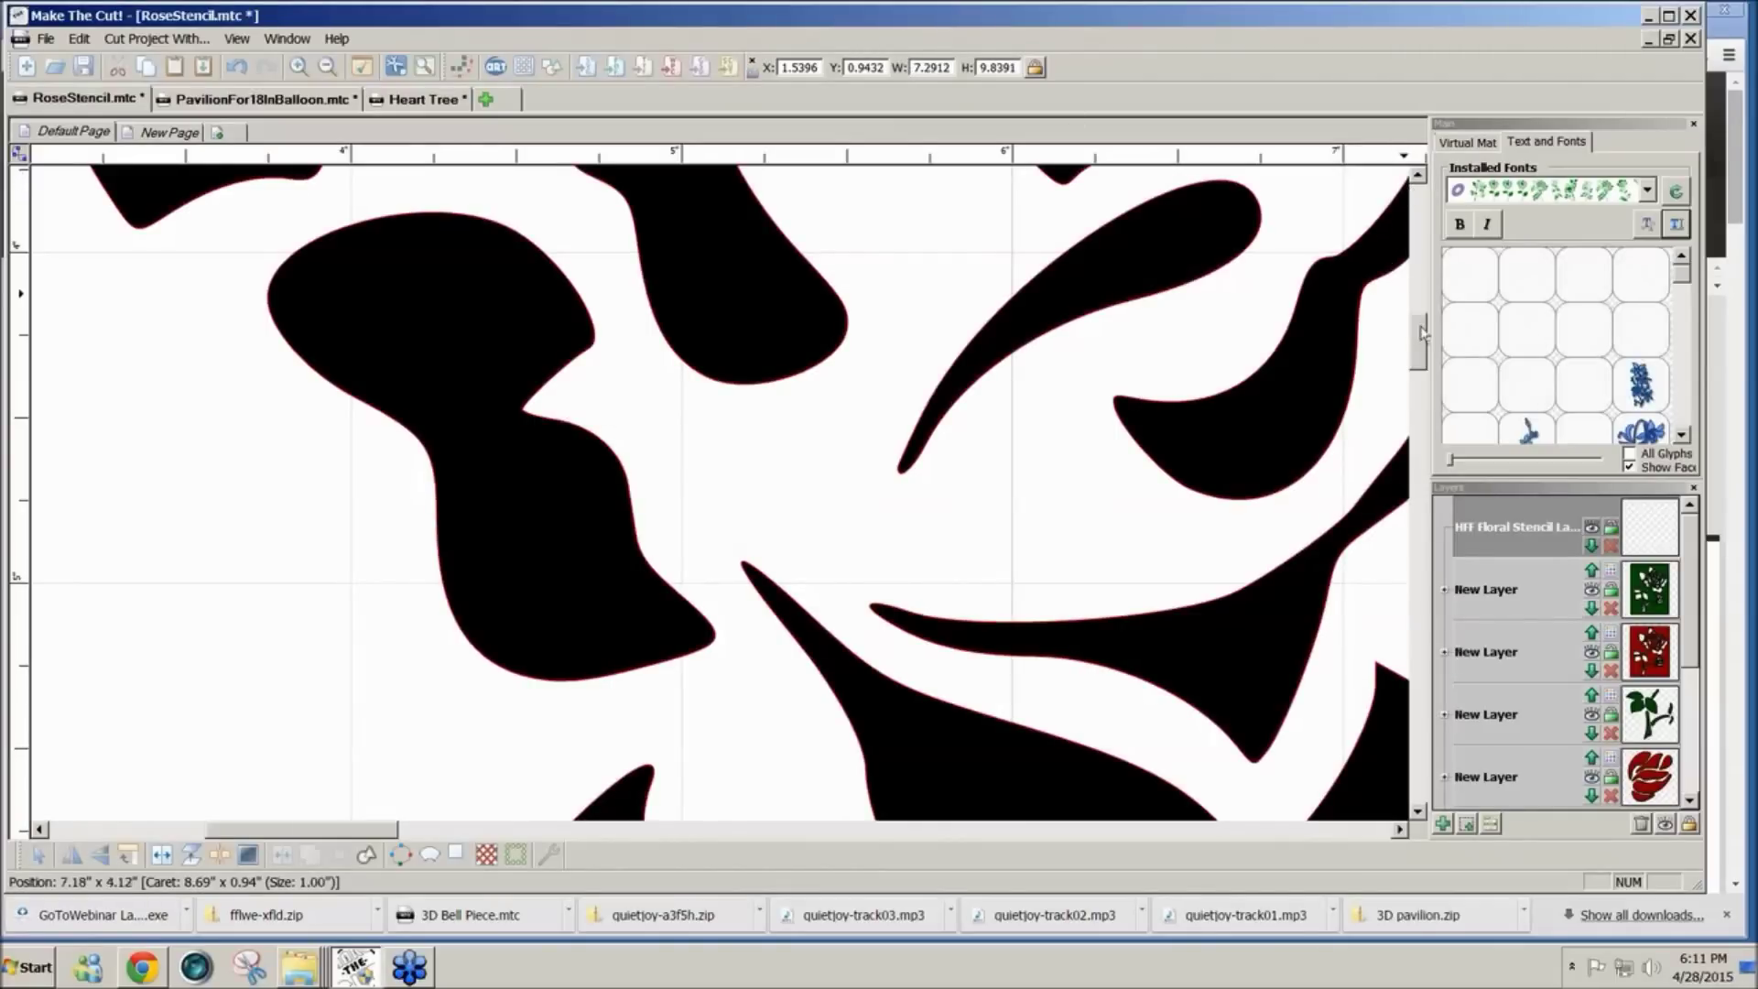
pyautogui.moveTo(1421, 332); pyautogui.dragTo(1399, 497)
pyautogui.moveTo(335, 829); pyautogui.dragTo(274, 833)
pyautogui.moveTo(1421, 511); pyautogui.dragTo(1429, 432)
# Step: Generate a shadow layer for the black rose on the mat with .03 in. width, rounded corner join and auto-simplified output
pyautogui.click(1468, 143)
pyautogui.moveTo(1528, 354); pyautogui.dragTo(1470, 355)
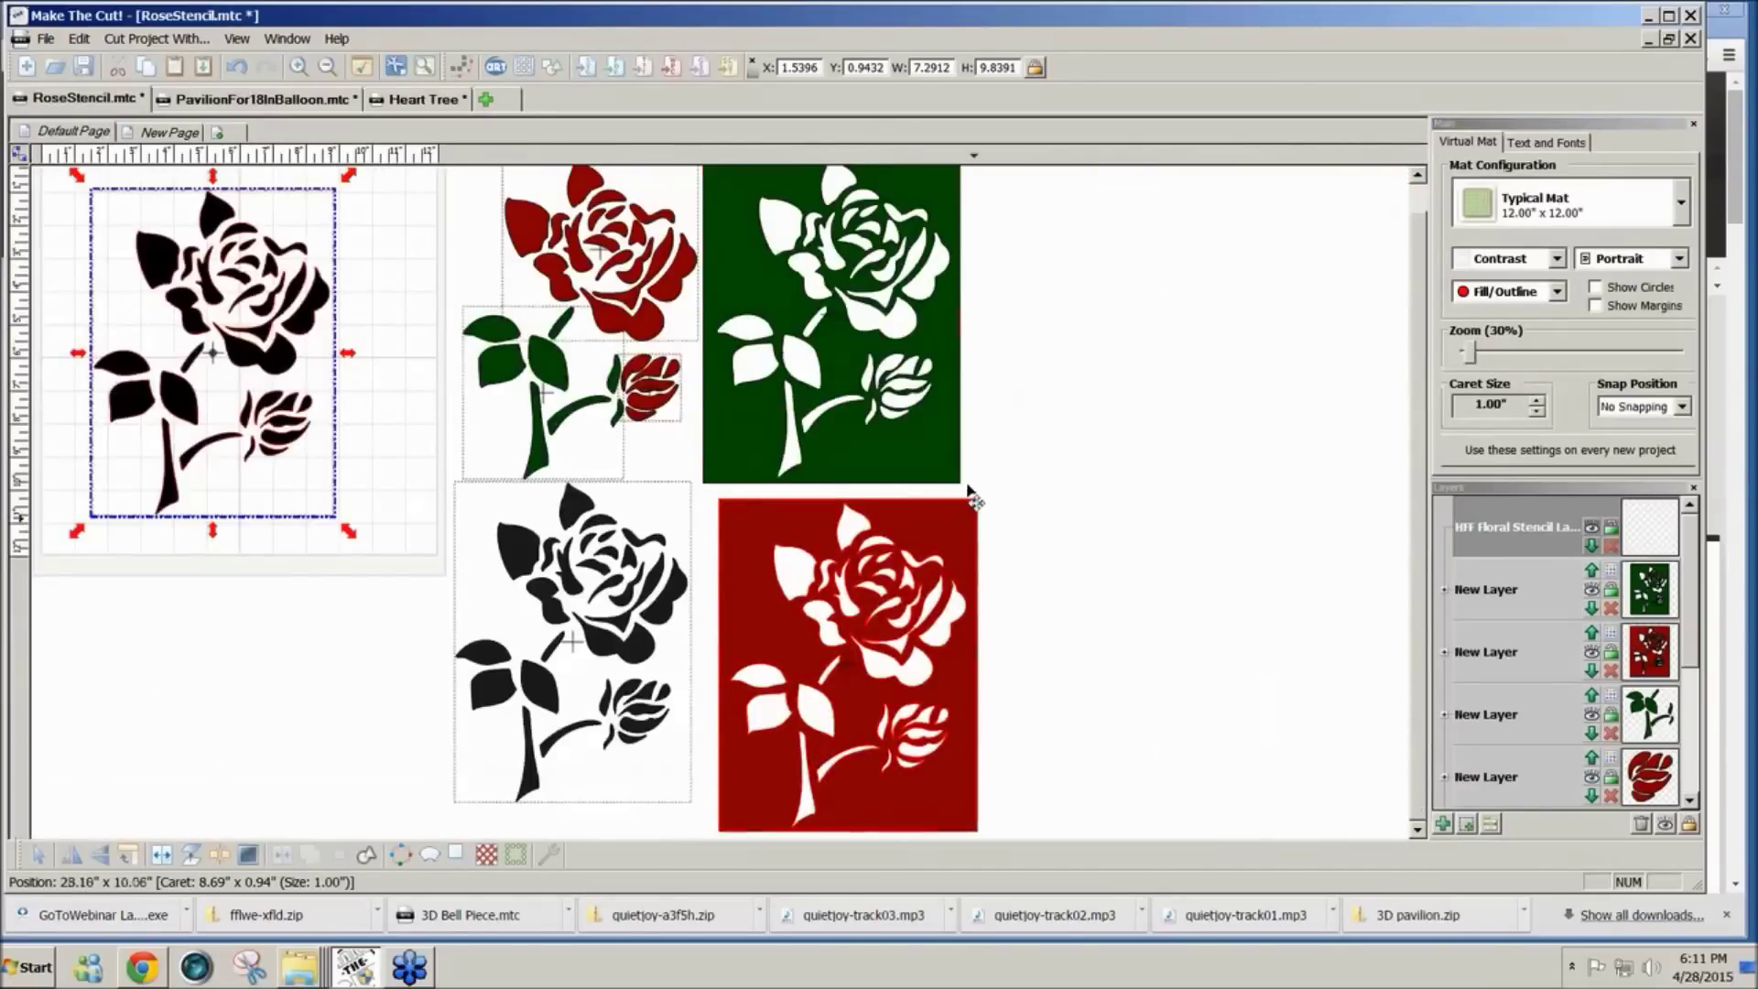
pyautogui.click(271, 443)
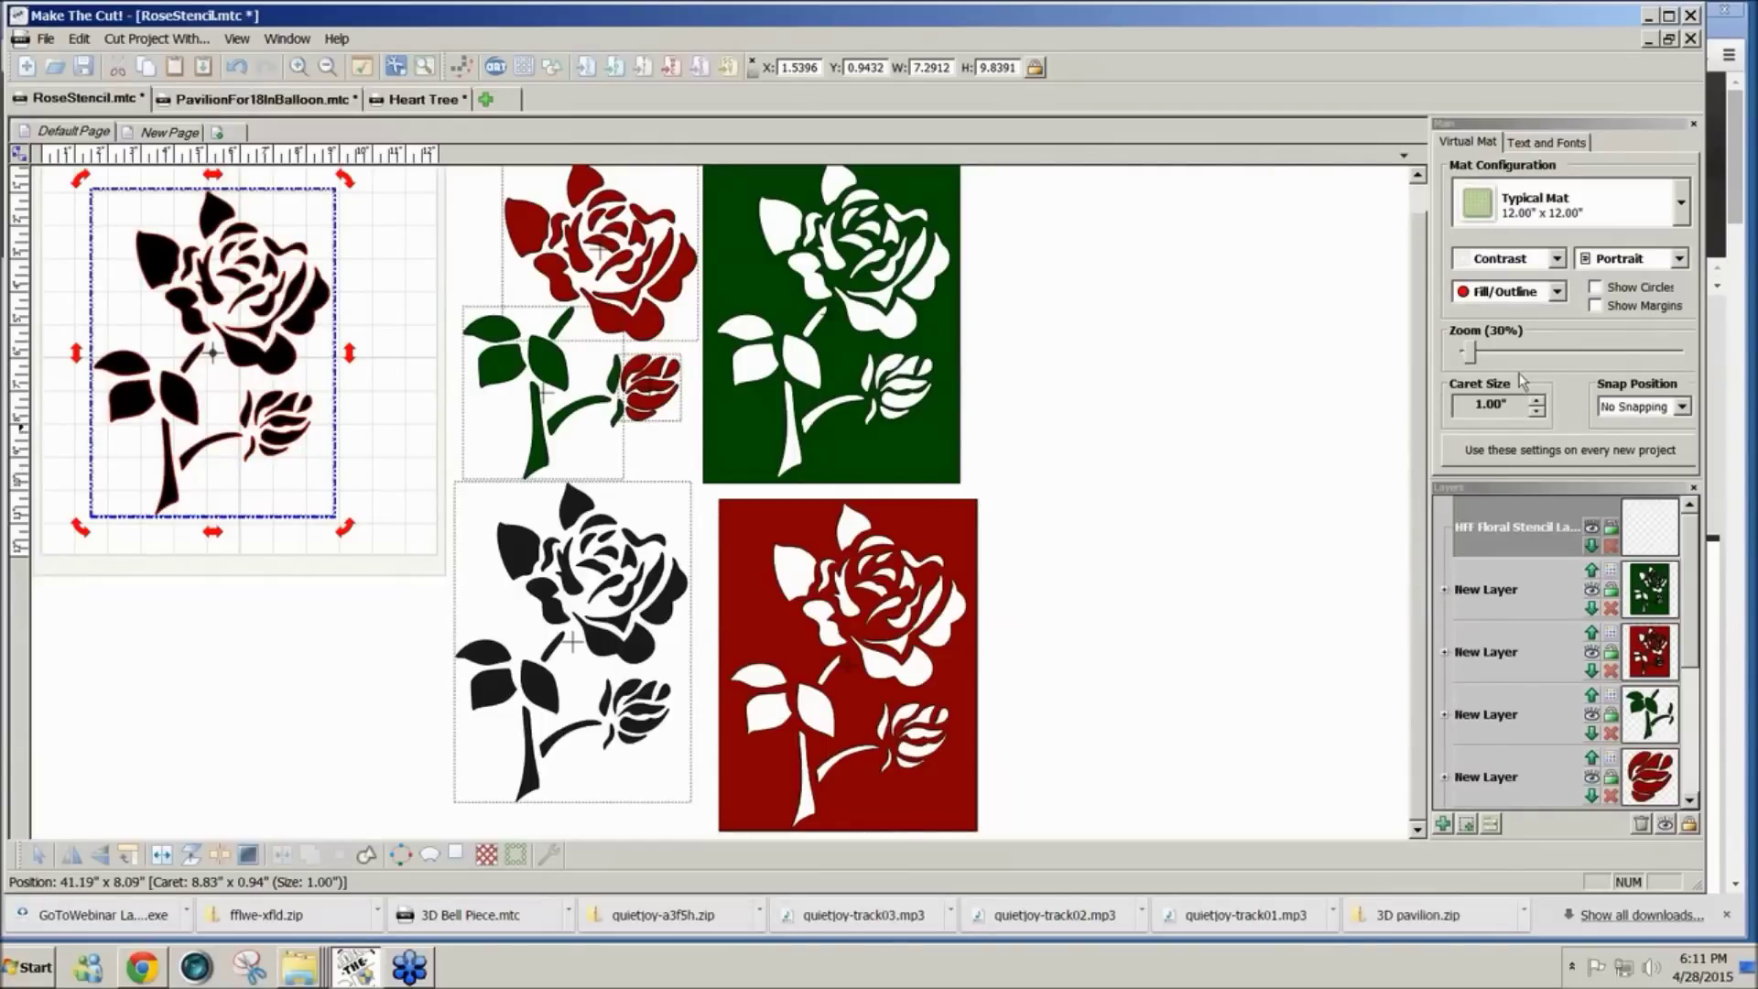
pyautogui.moveTo(1470, 355); pyautogui.dragTo(1471, 357)
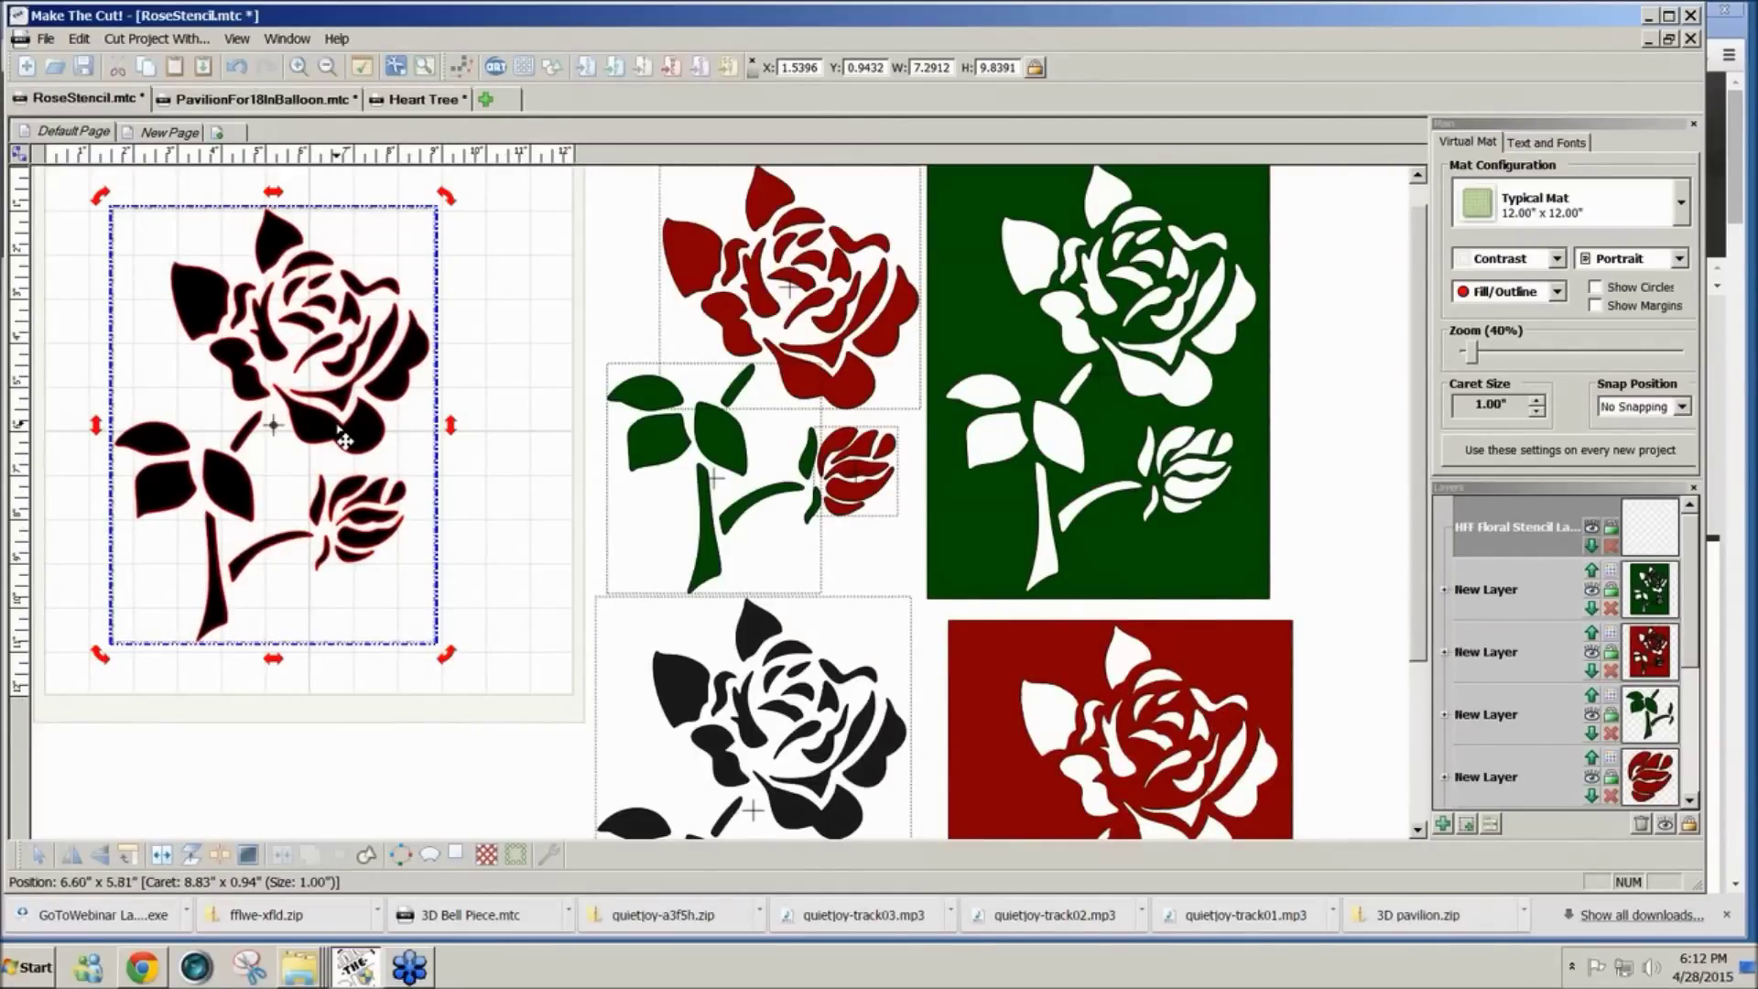
pyautogui.moveTo(1087, 716); pyautogui.dragTo(1177, 745)
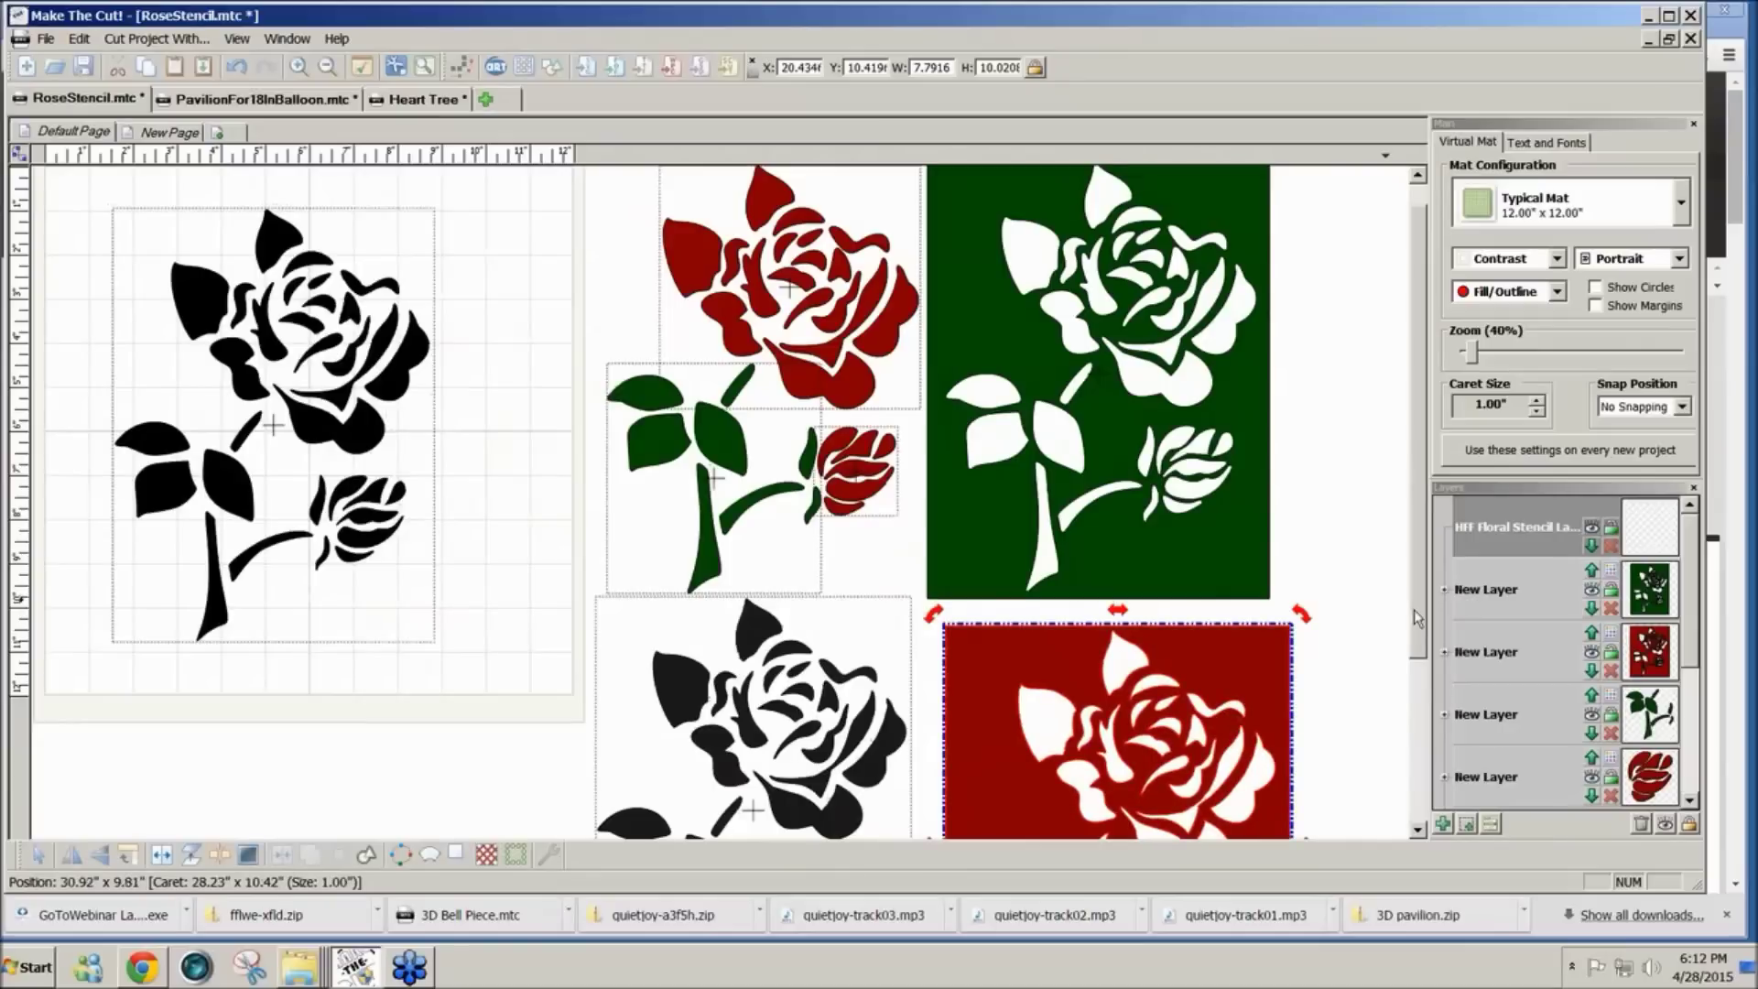
pyautogui.moveTo(1416, 610)
pyautogui.mouseDown()
pyautogui.moveTo(1399, 810)
pyautogui.moveTo(1438, 591)
pyautogui.mouseUp()
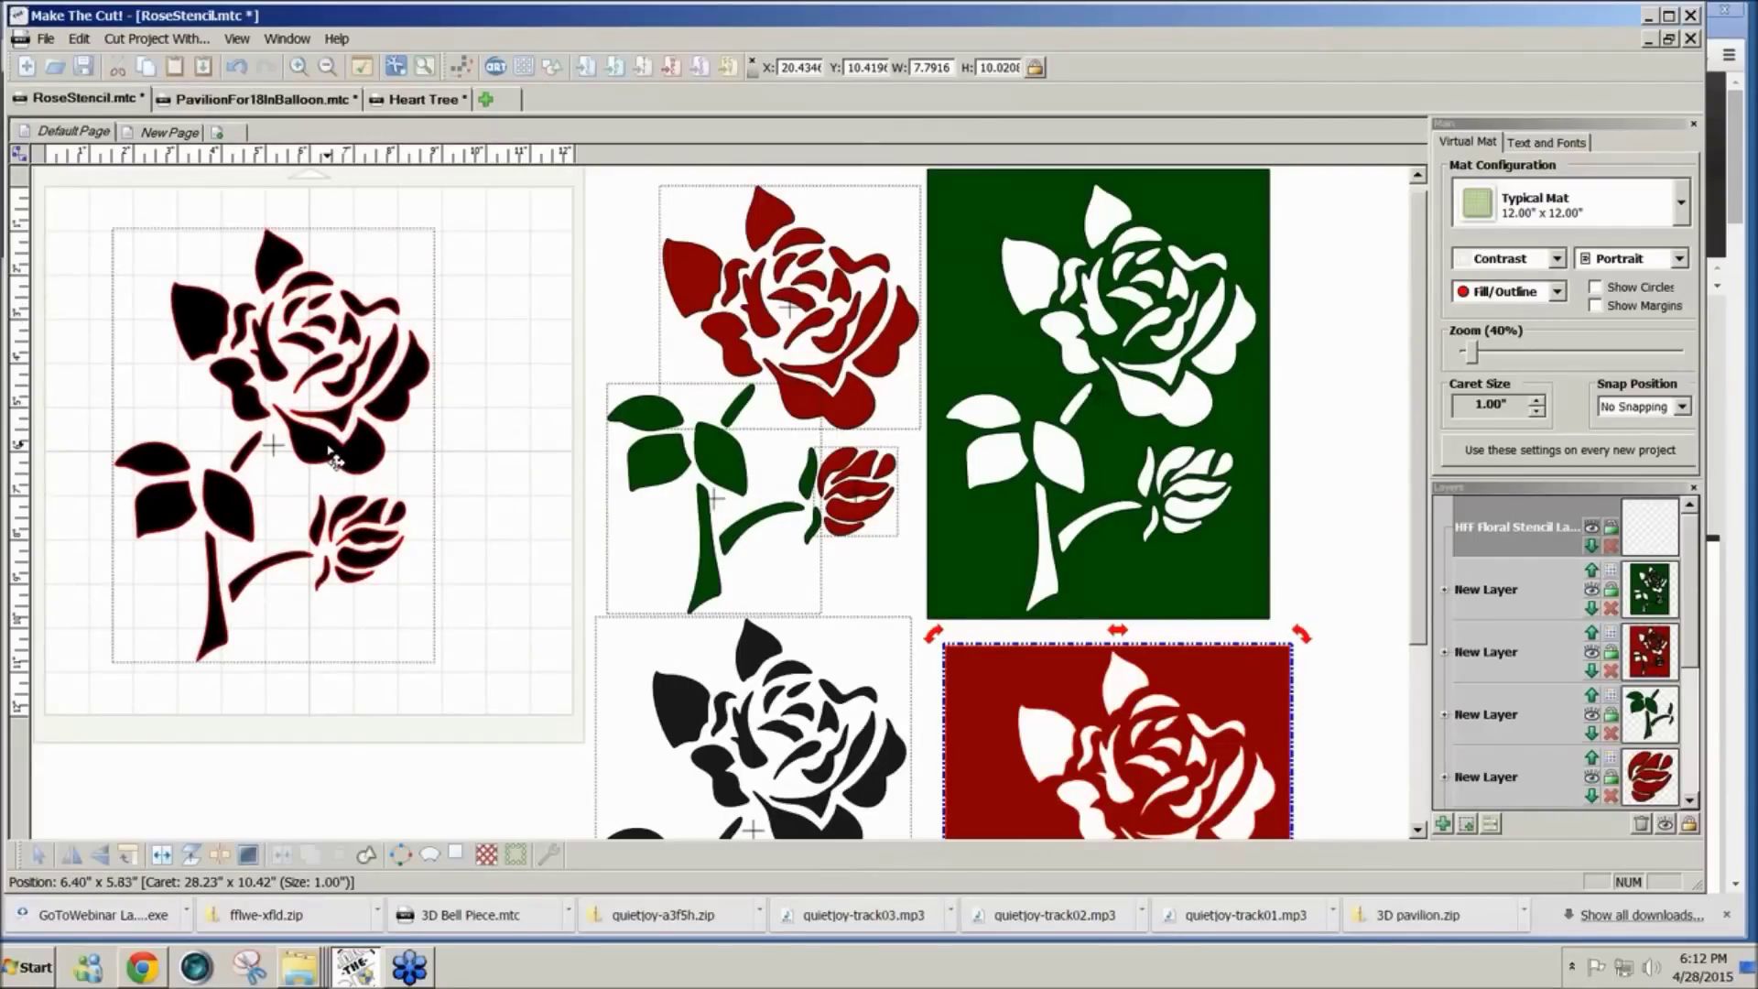
pyautogui.click(334, 458)
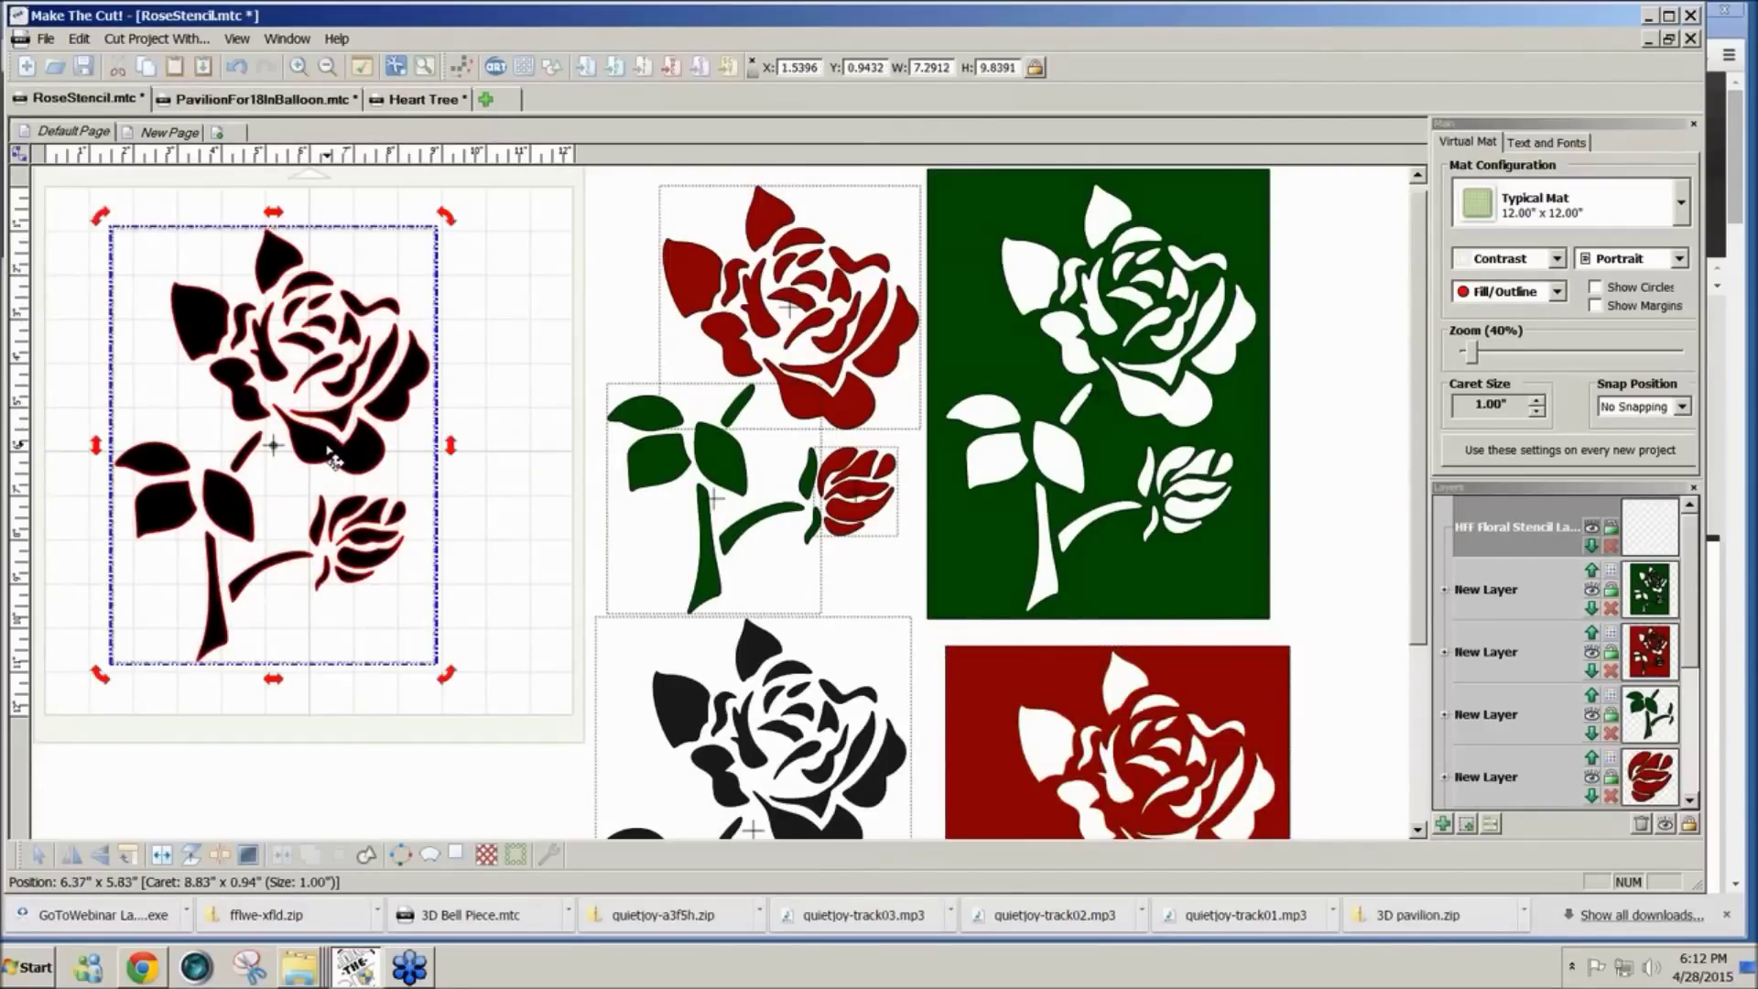
pyautogui.click(458, 856)
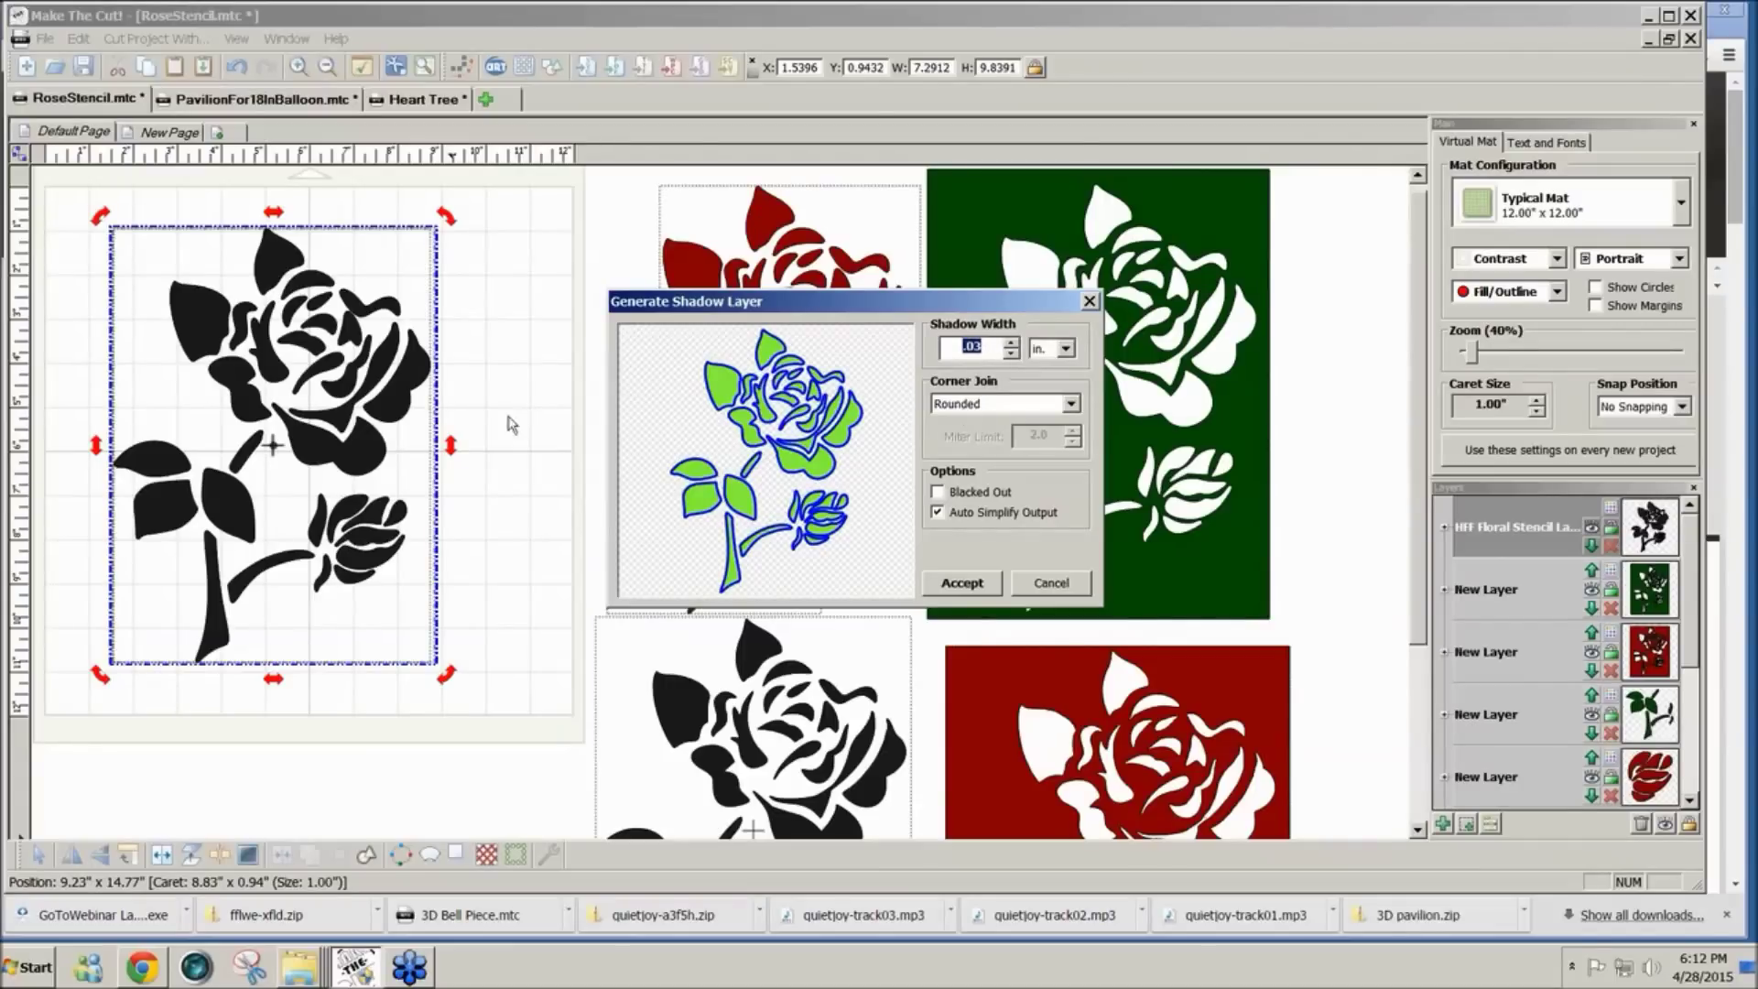
pyautogui.click(962, 586)
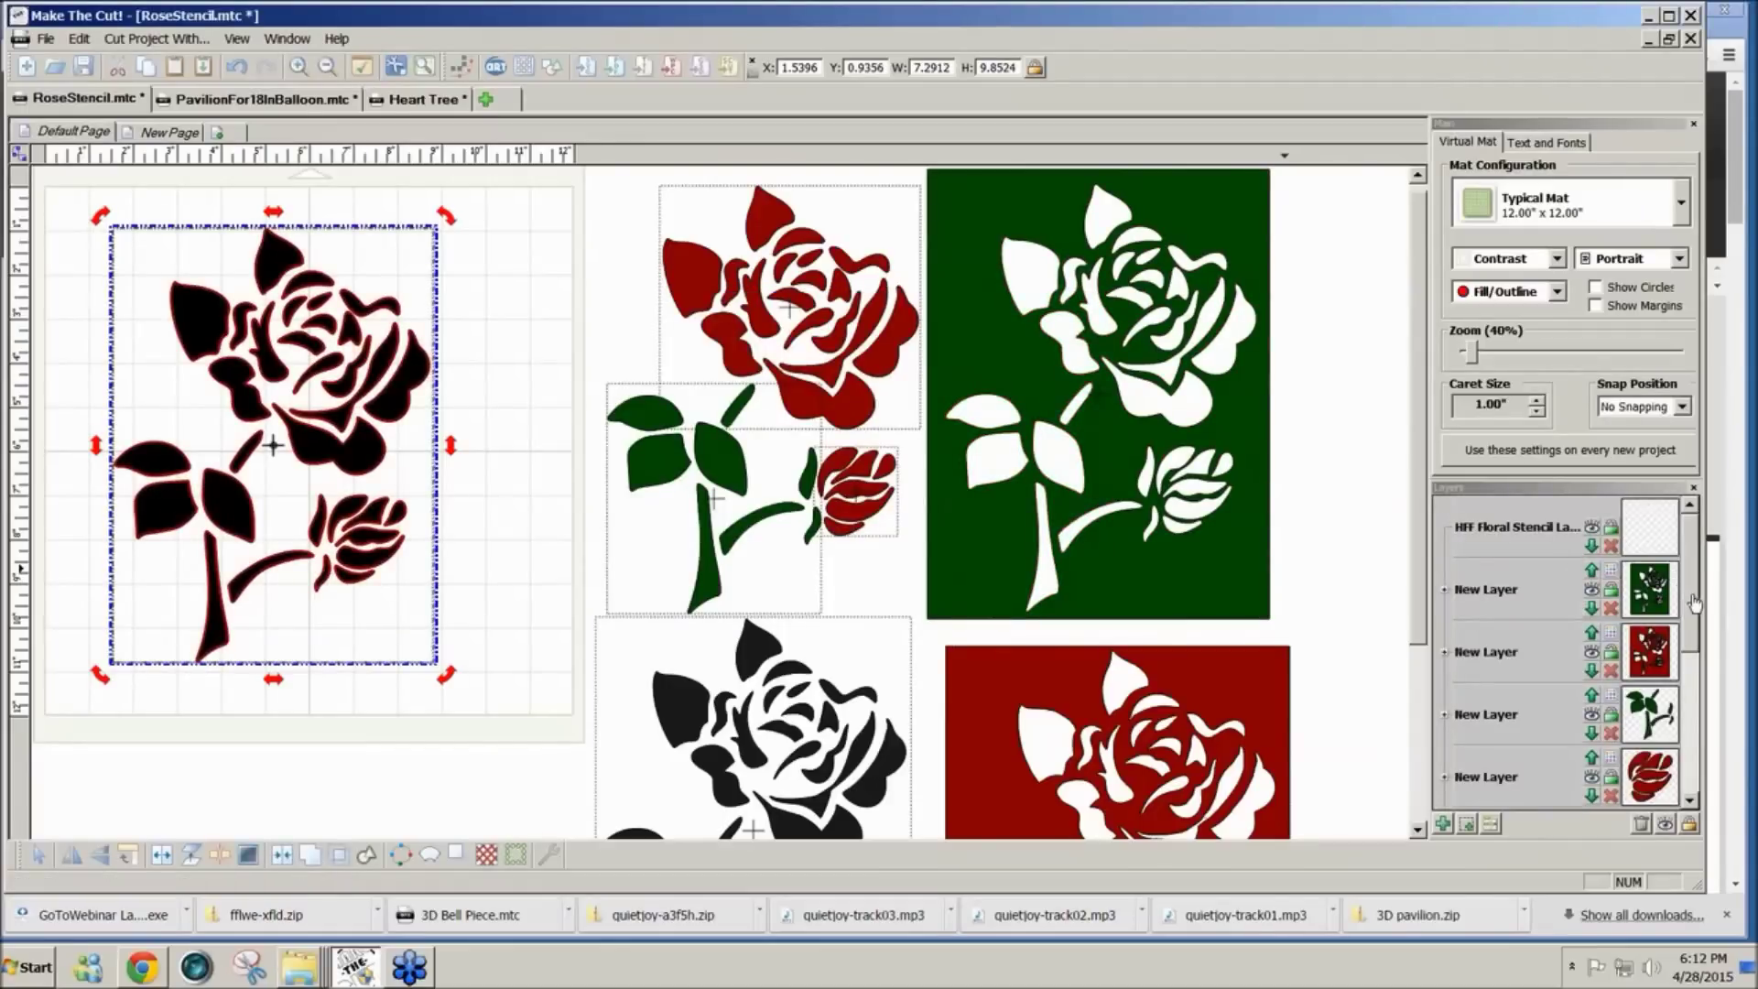
# Step: Hide the HFF Floral Stencil layer directly above the shadow layer and split the rose's shadow shape into separate pieces
pyautogui.scroll(-3, 1690, 650)
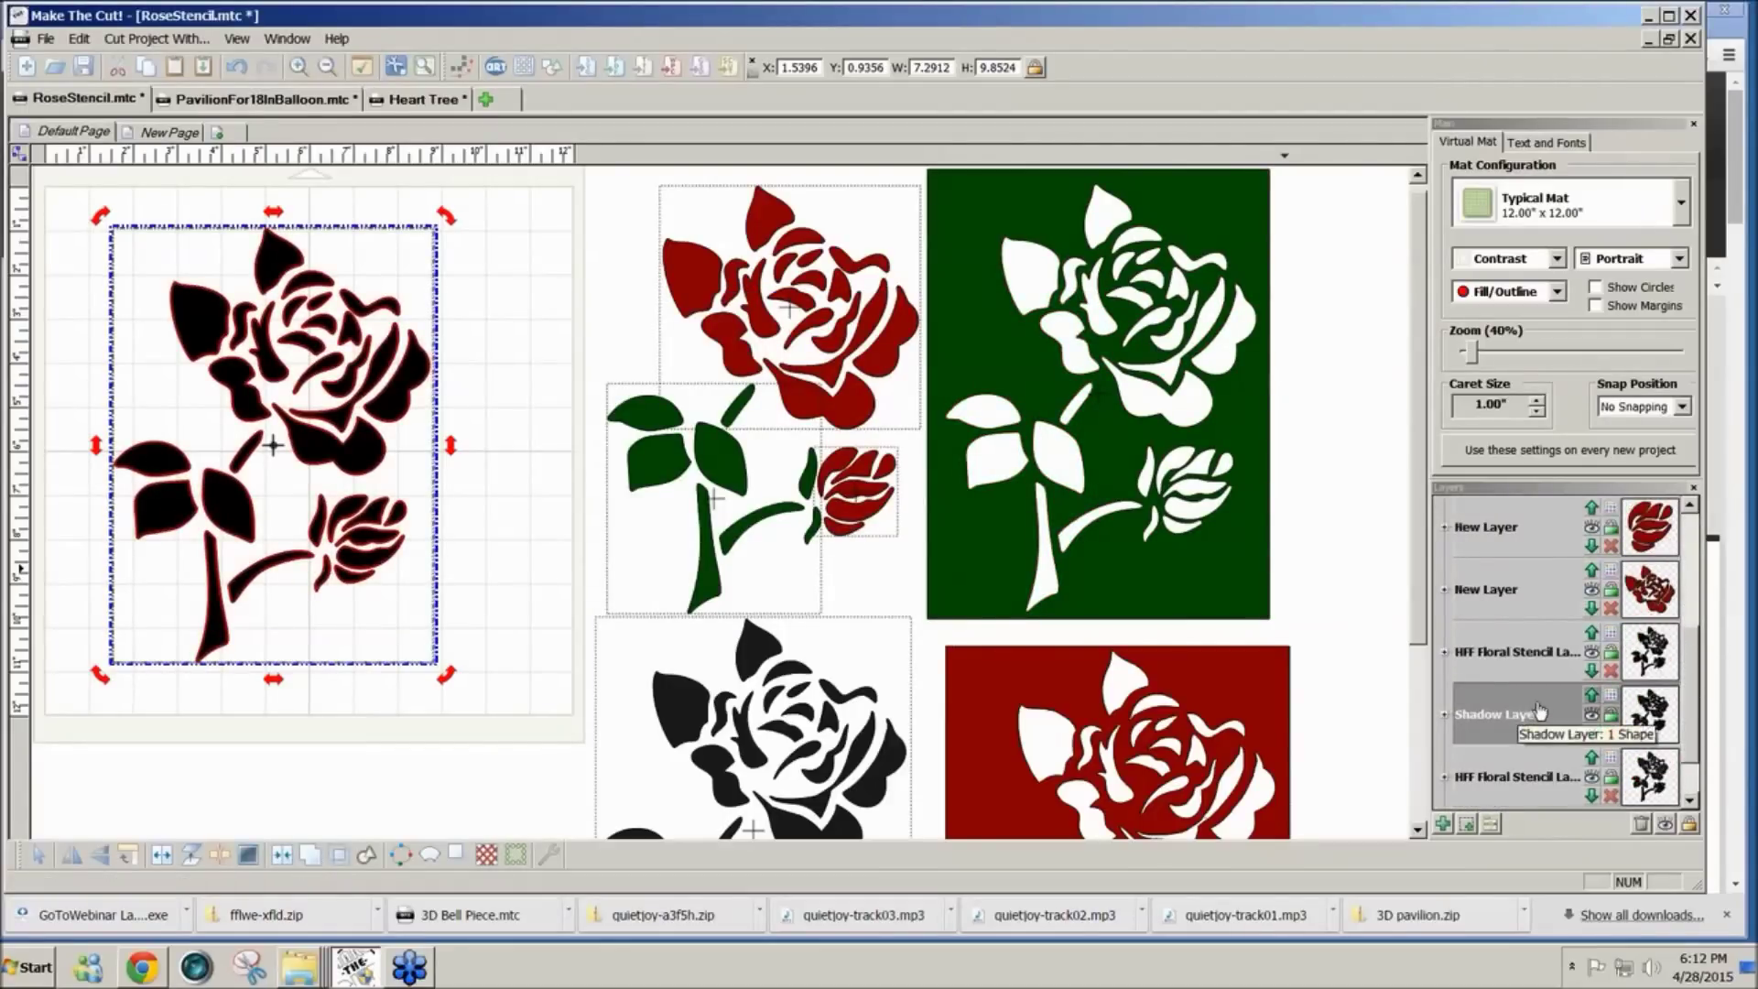
pyautogui.click(1590, 657)
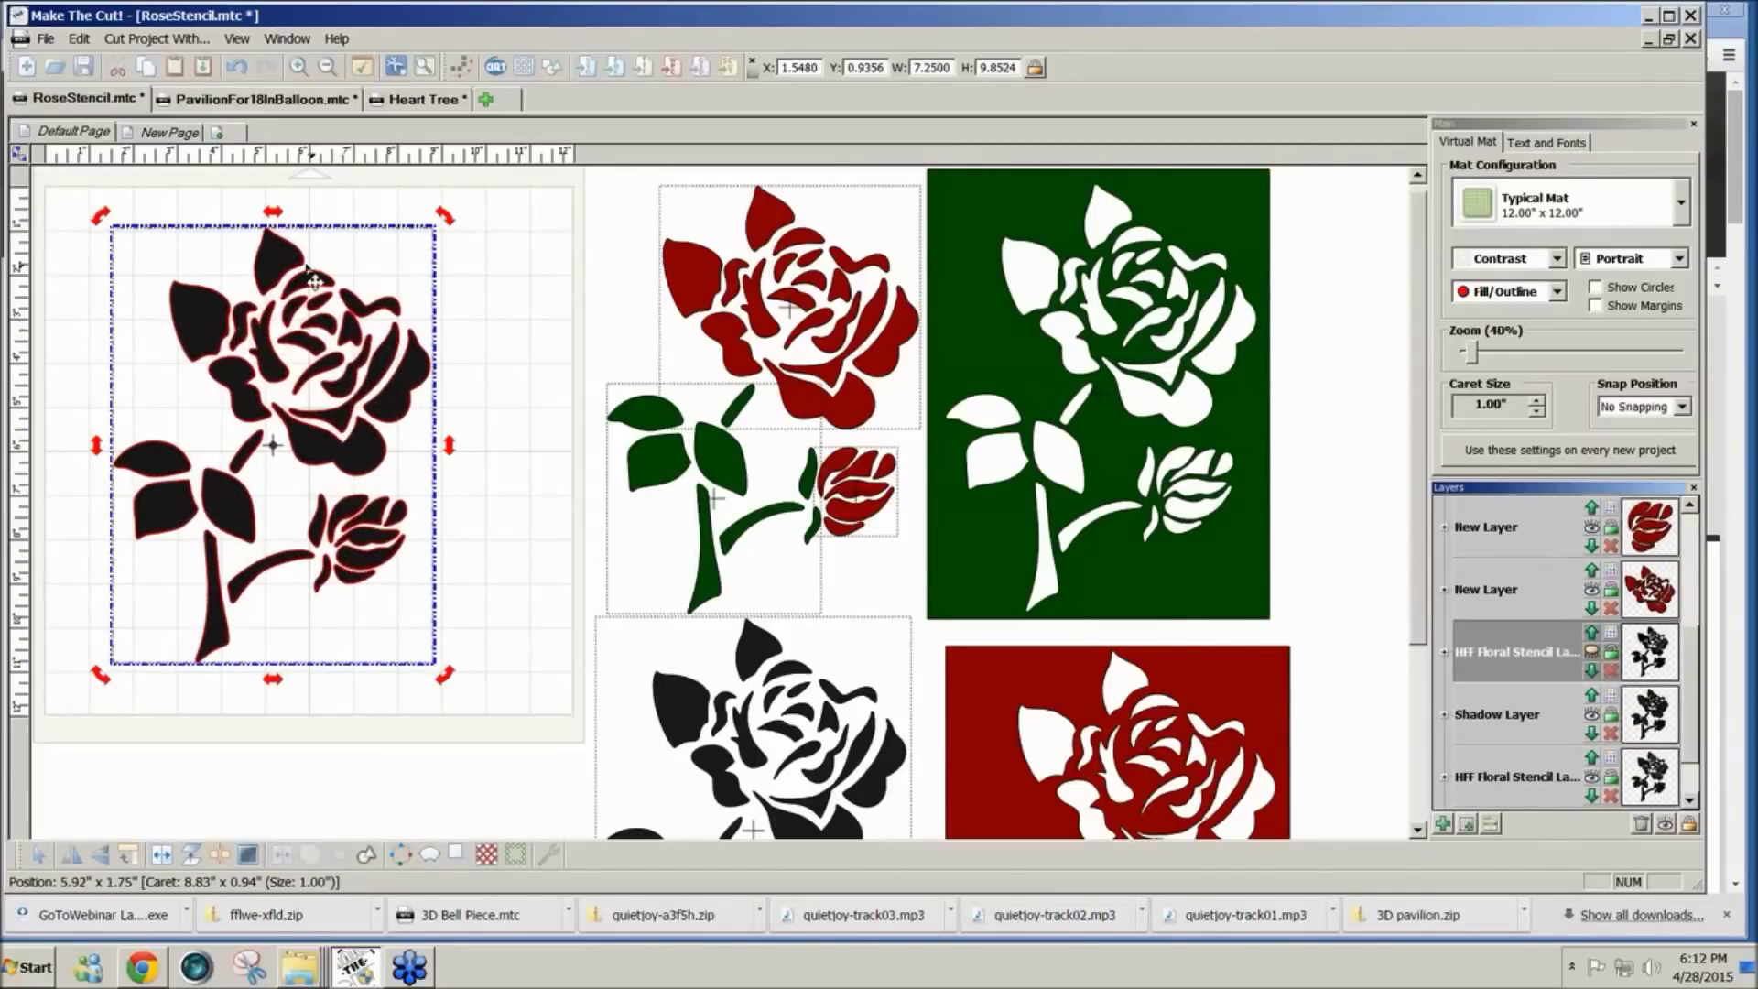
pyautogui.click(470, 497)
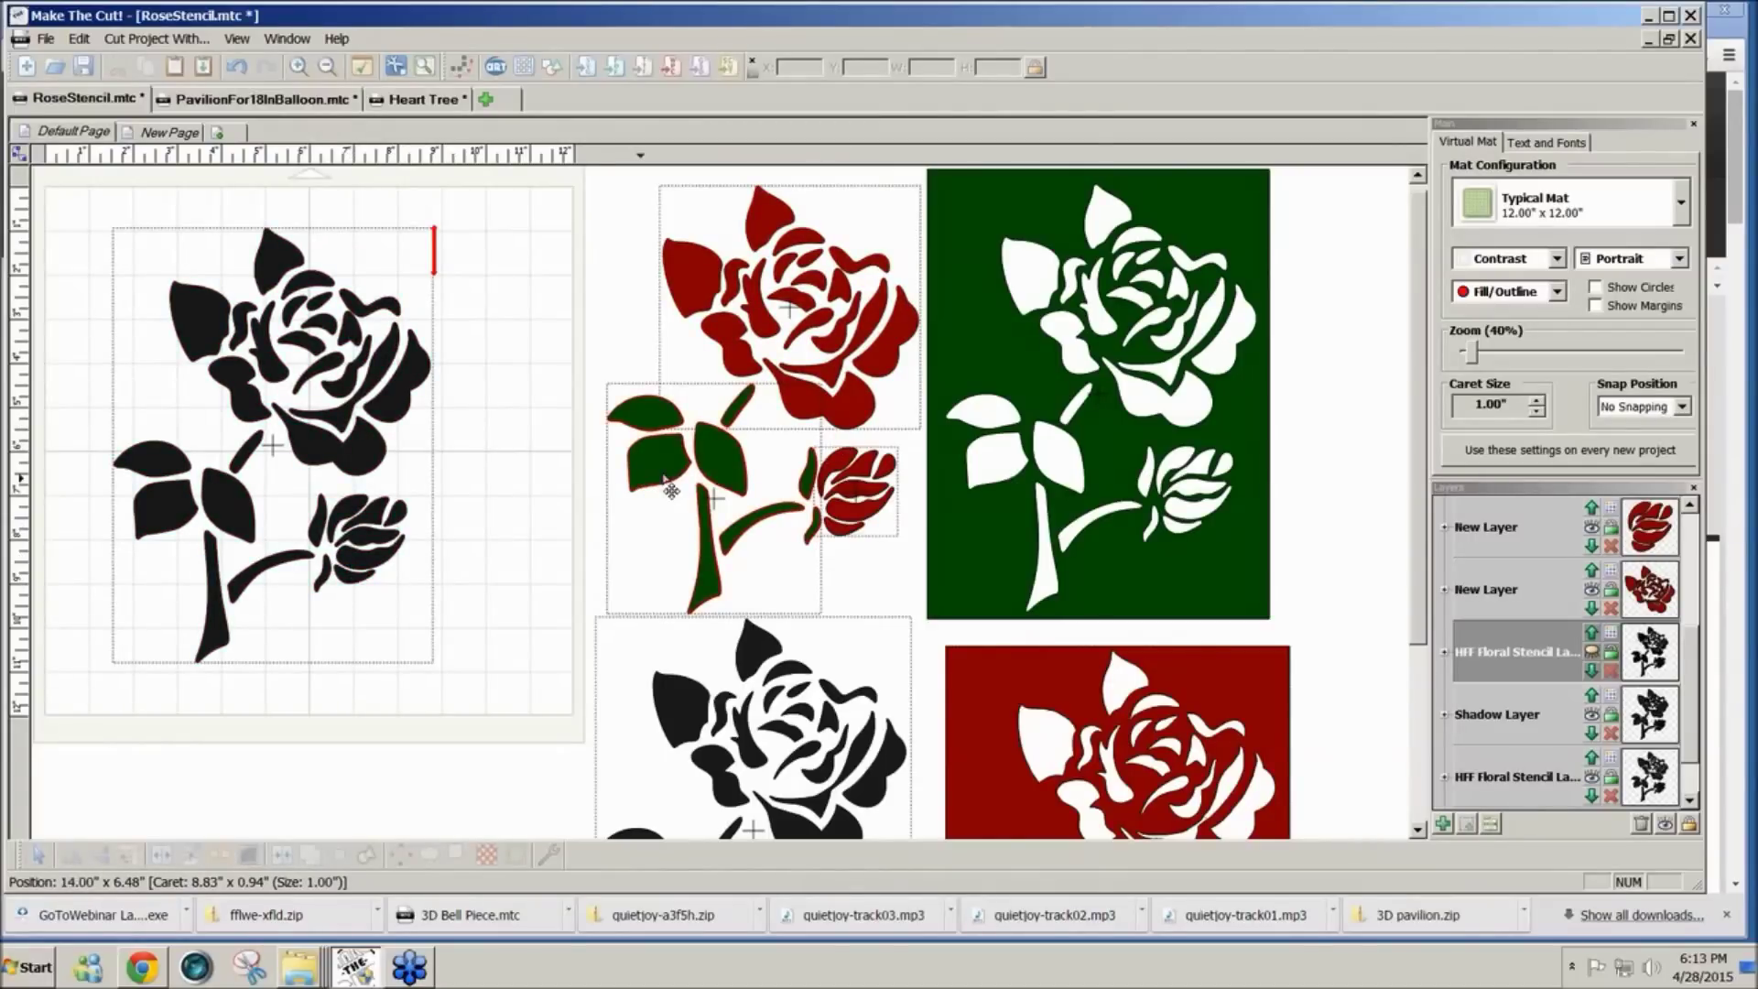
pyautogui.click(371, 575)
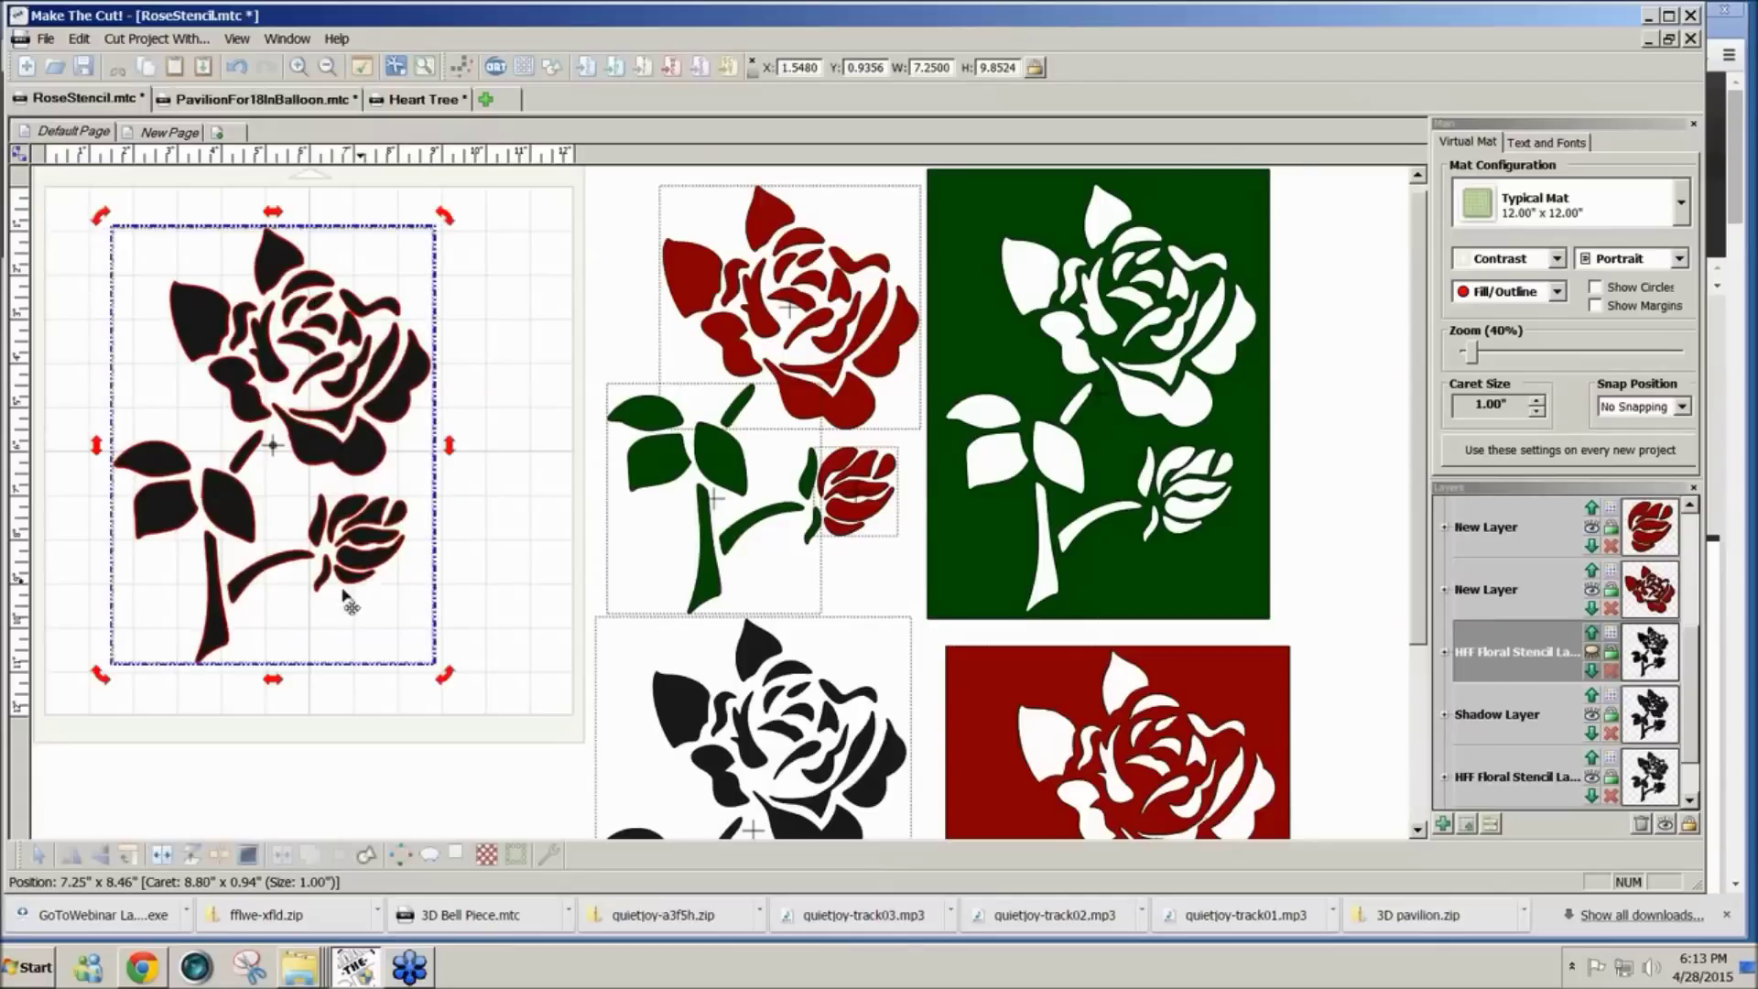
pyautogui.click(162, 856)
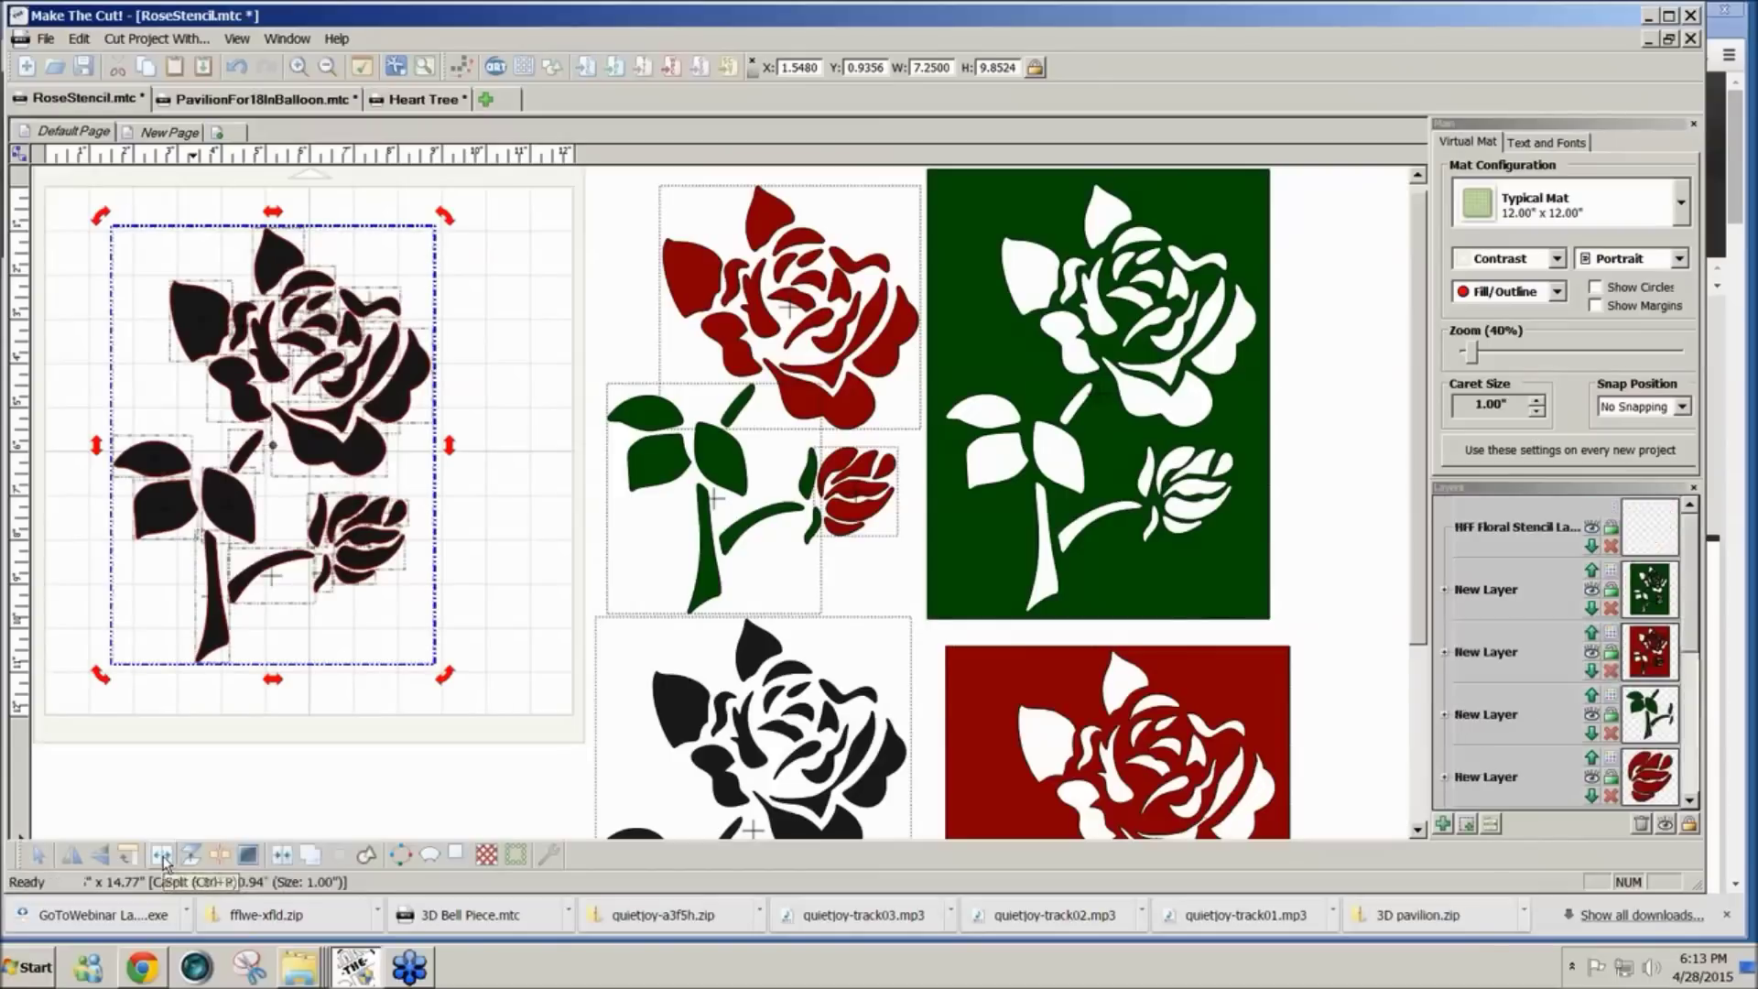
# Step: Join all the pieces of the black rosebud on the mat into one shape
pyautogui.click(507, 621)
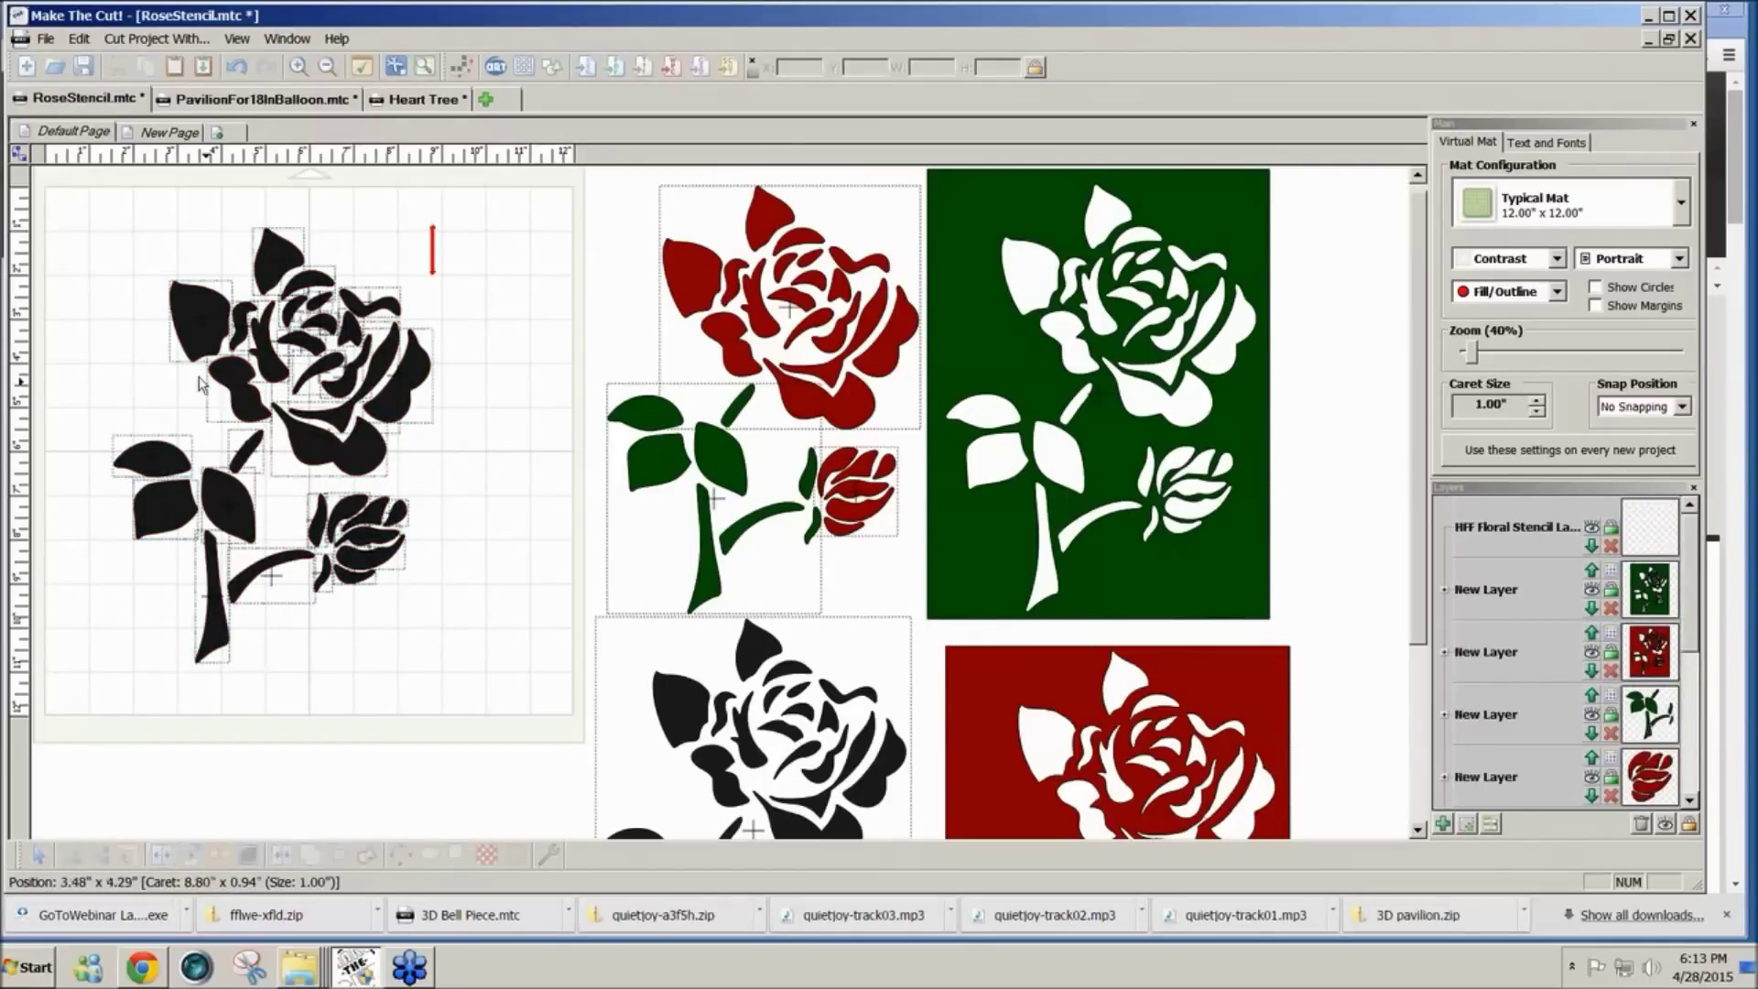
pyautogui.moveTo(482, 628); pyautogui.dragTo(290, 483)
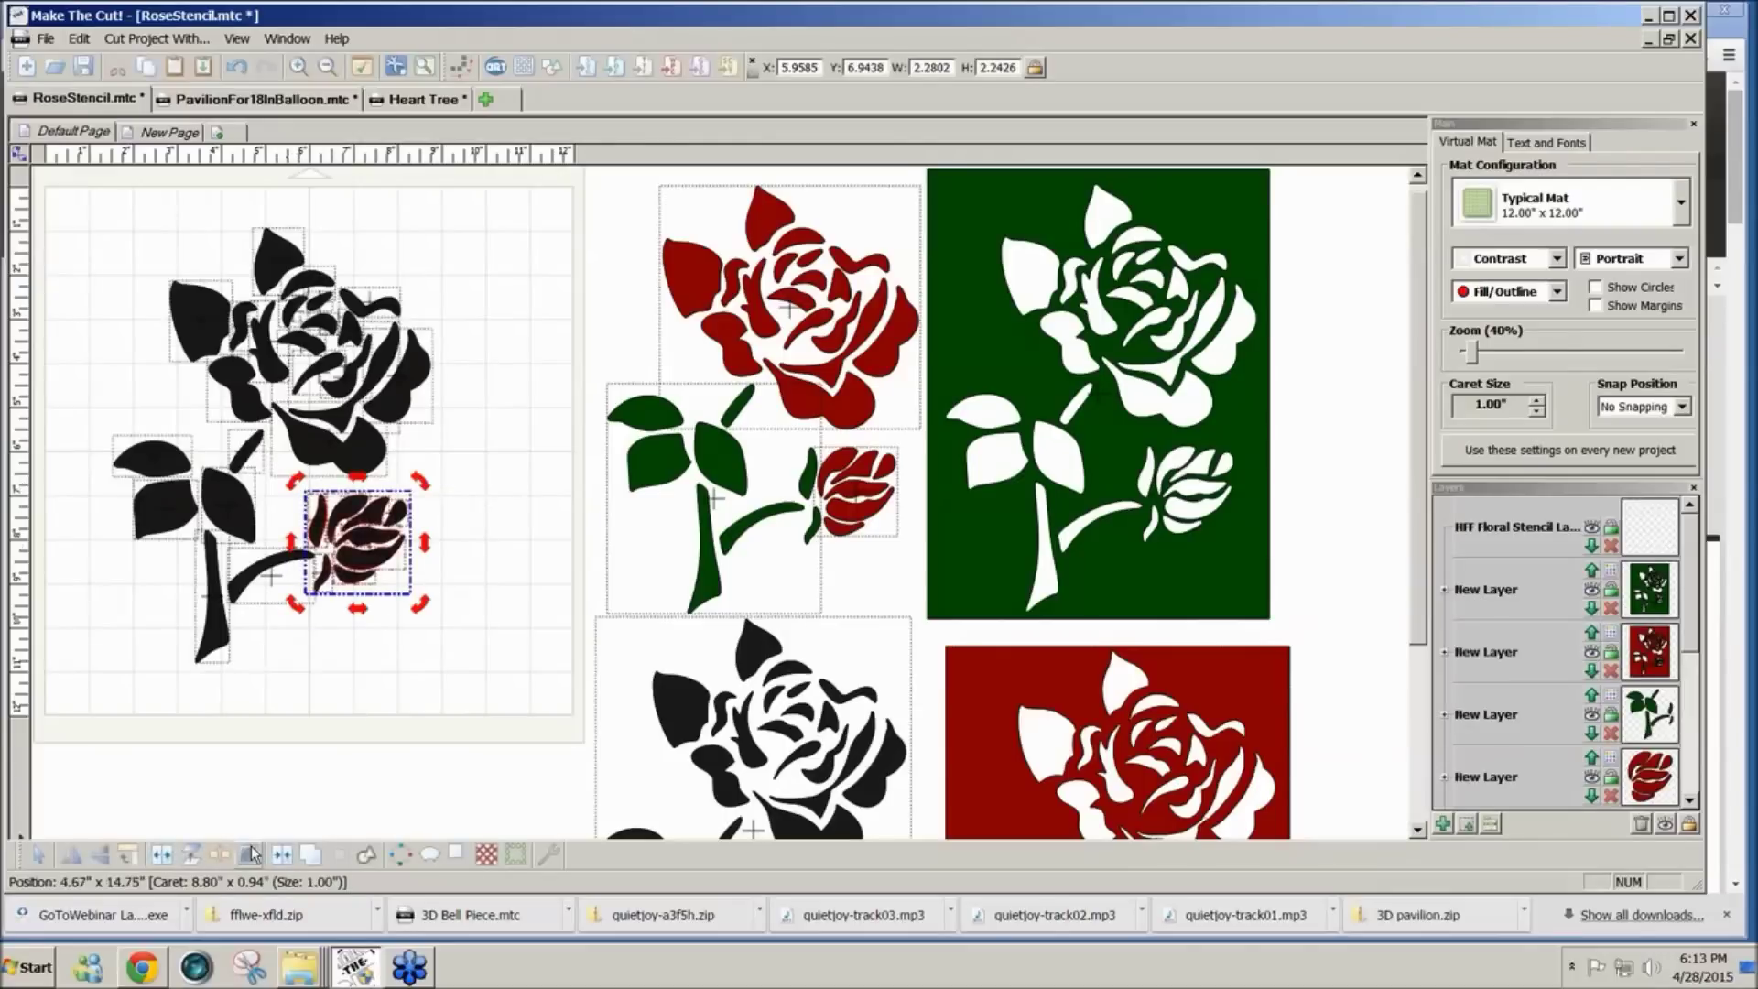
pyautogui.click(283, 854)
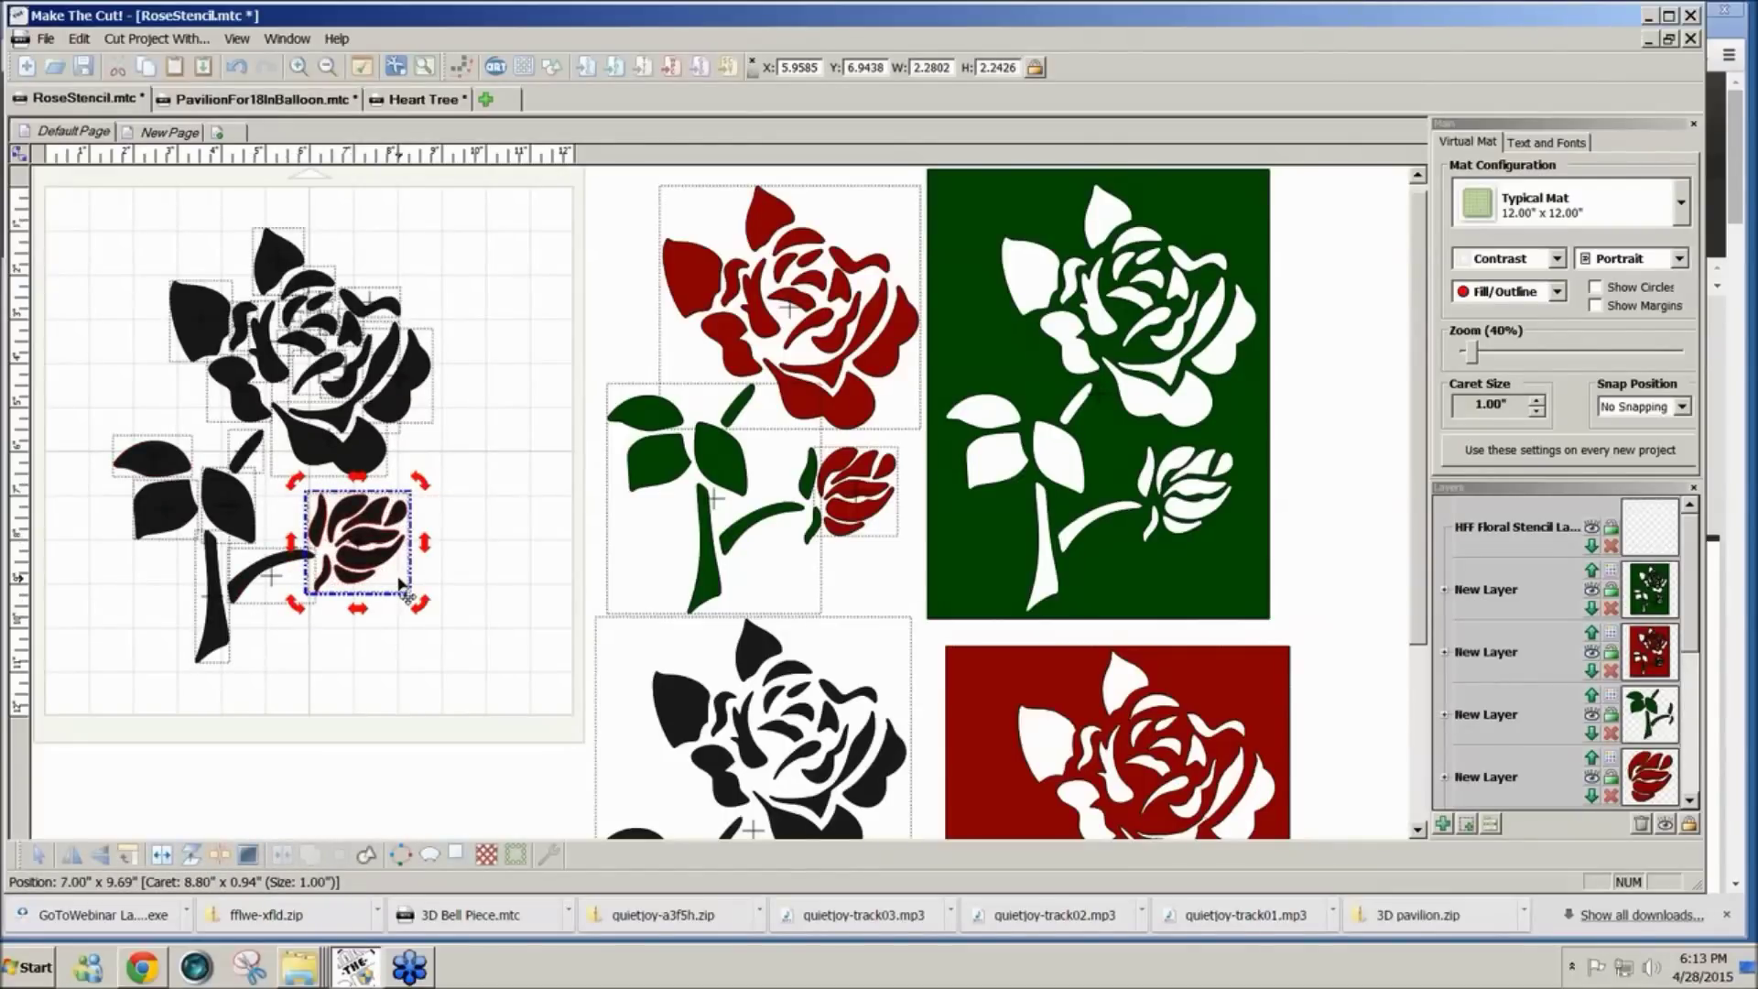
# Step: Put the black stem and lower leaves pieces on a new layer of their own
pyautogui.moveTo(354, 675); pyautogui.dragTo(72, 398)
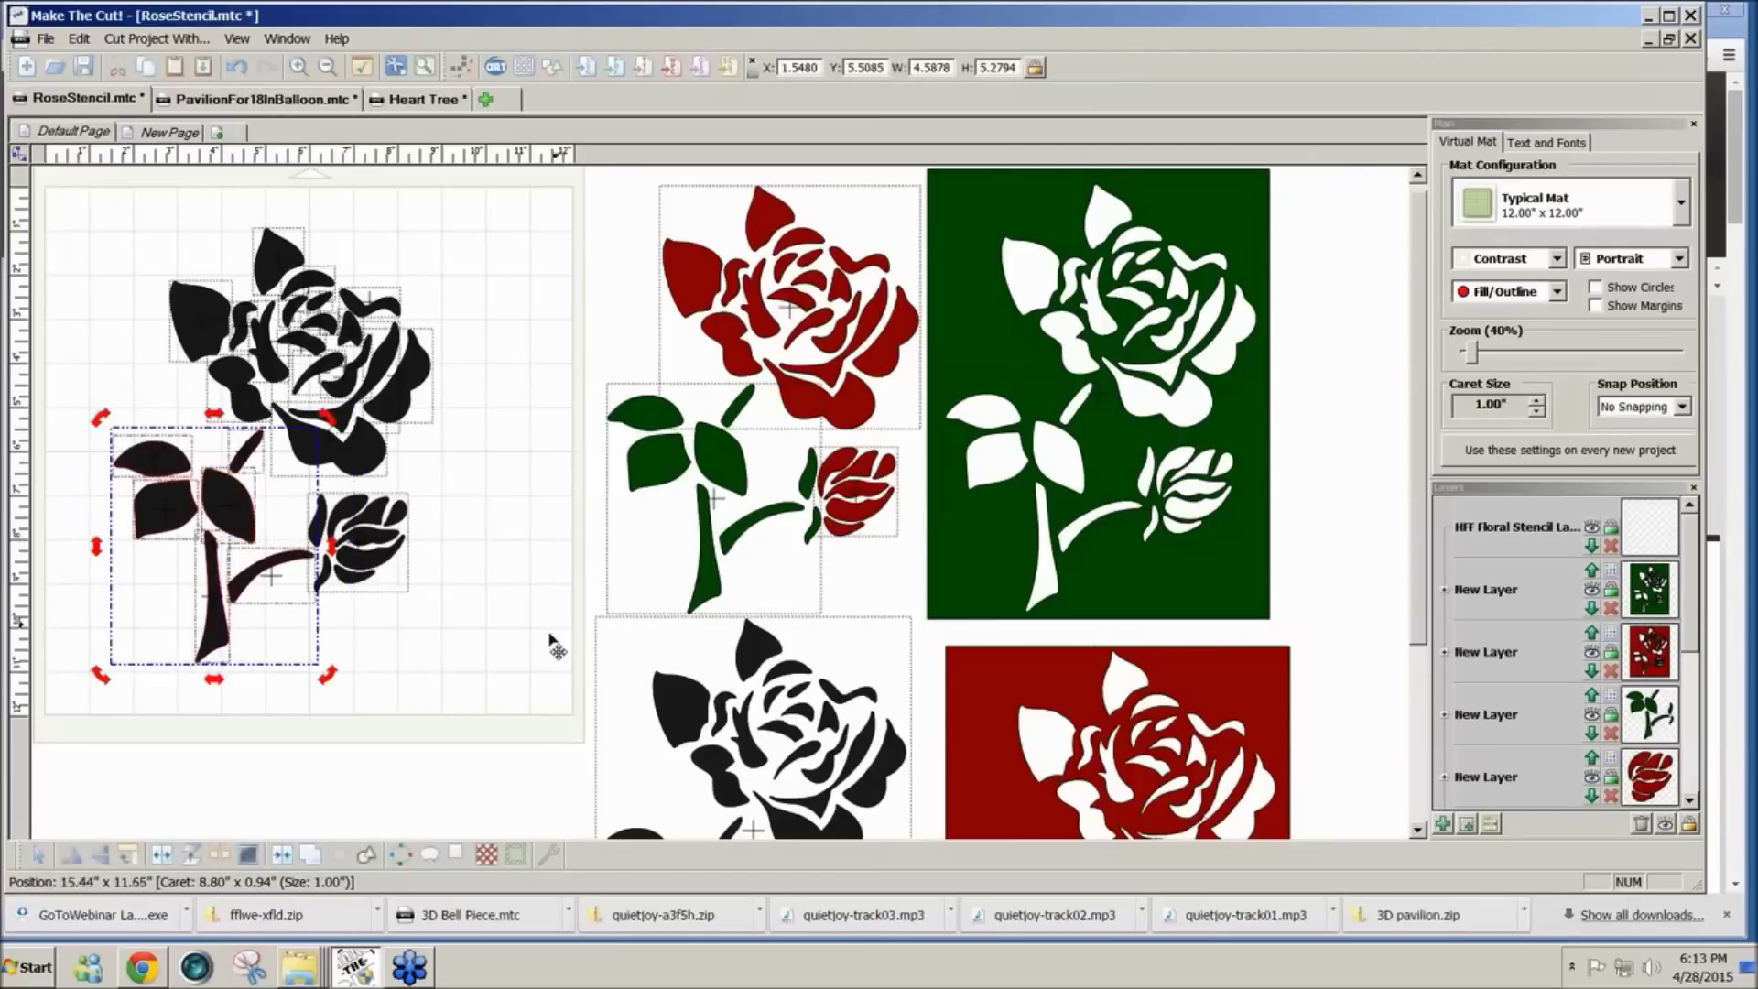
pyautogui.click(1468, 822)
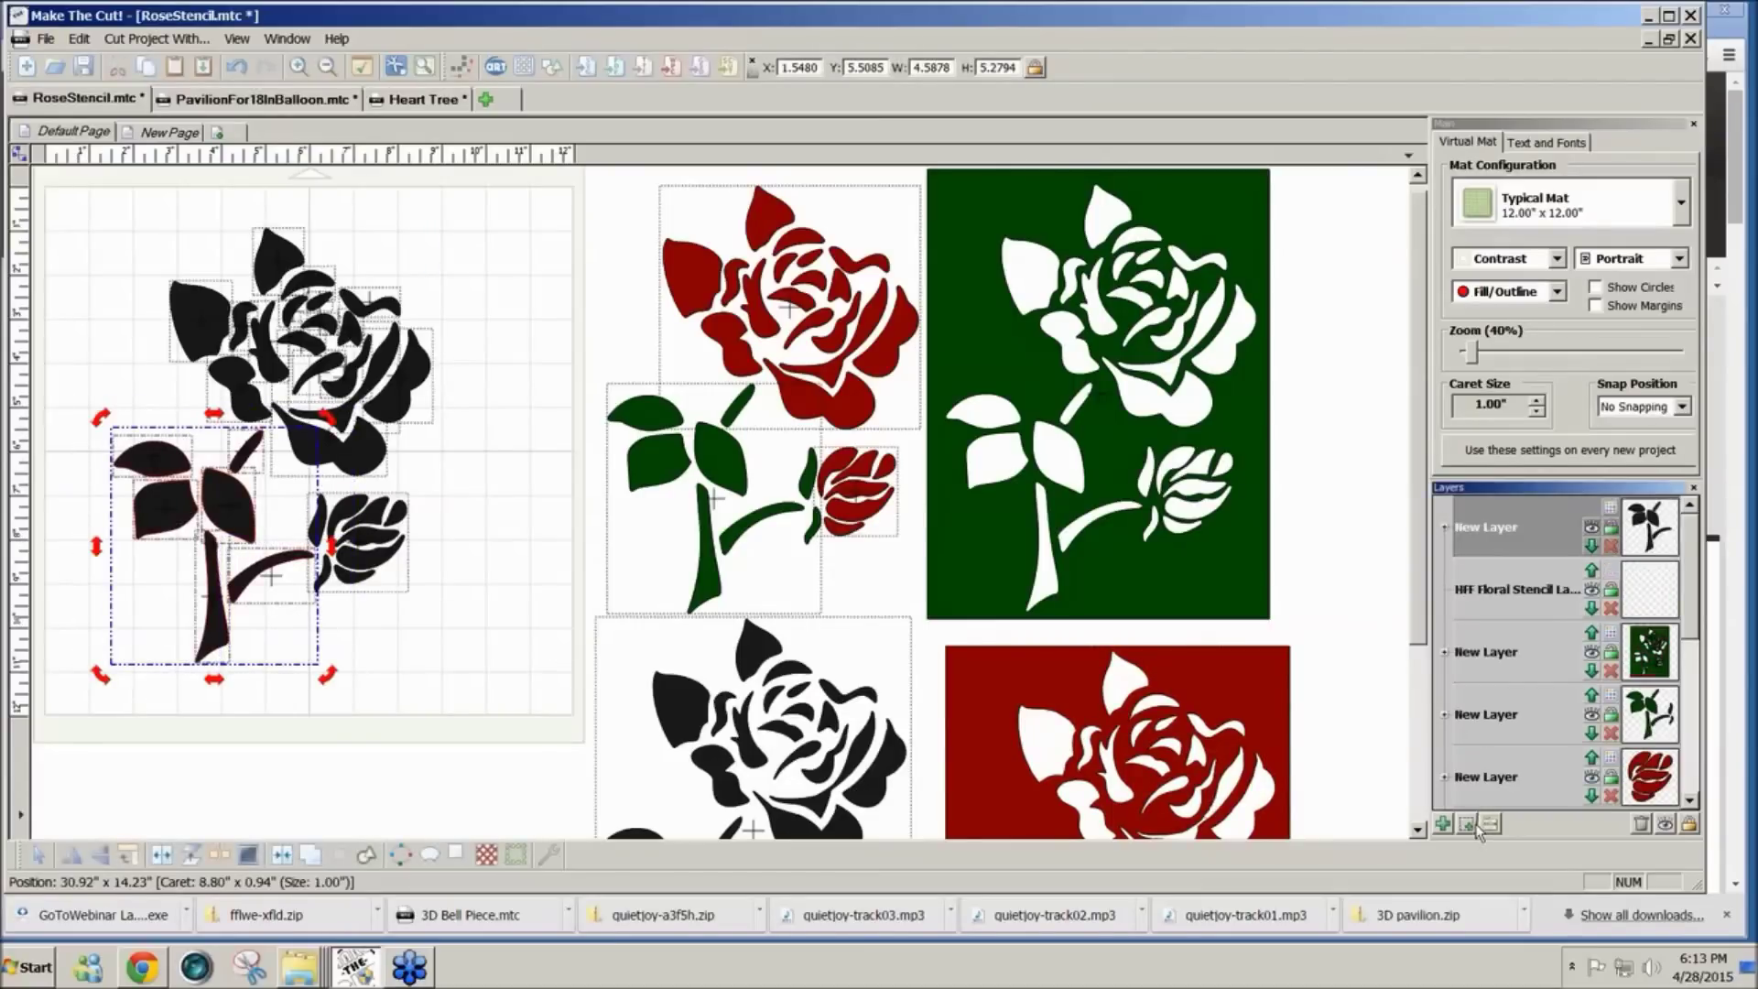
pyautogui.click(524, 621)
# Step: Move the joined rosebud to a new layer and colour that layer dark red
pyautogui.moveTo(524, 620); pyautogui.dragTo(286, 463)
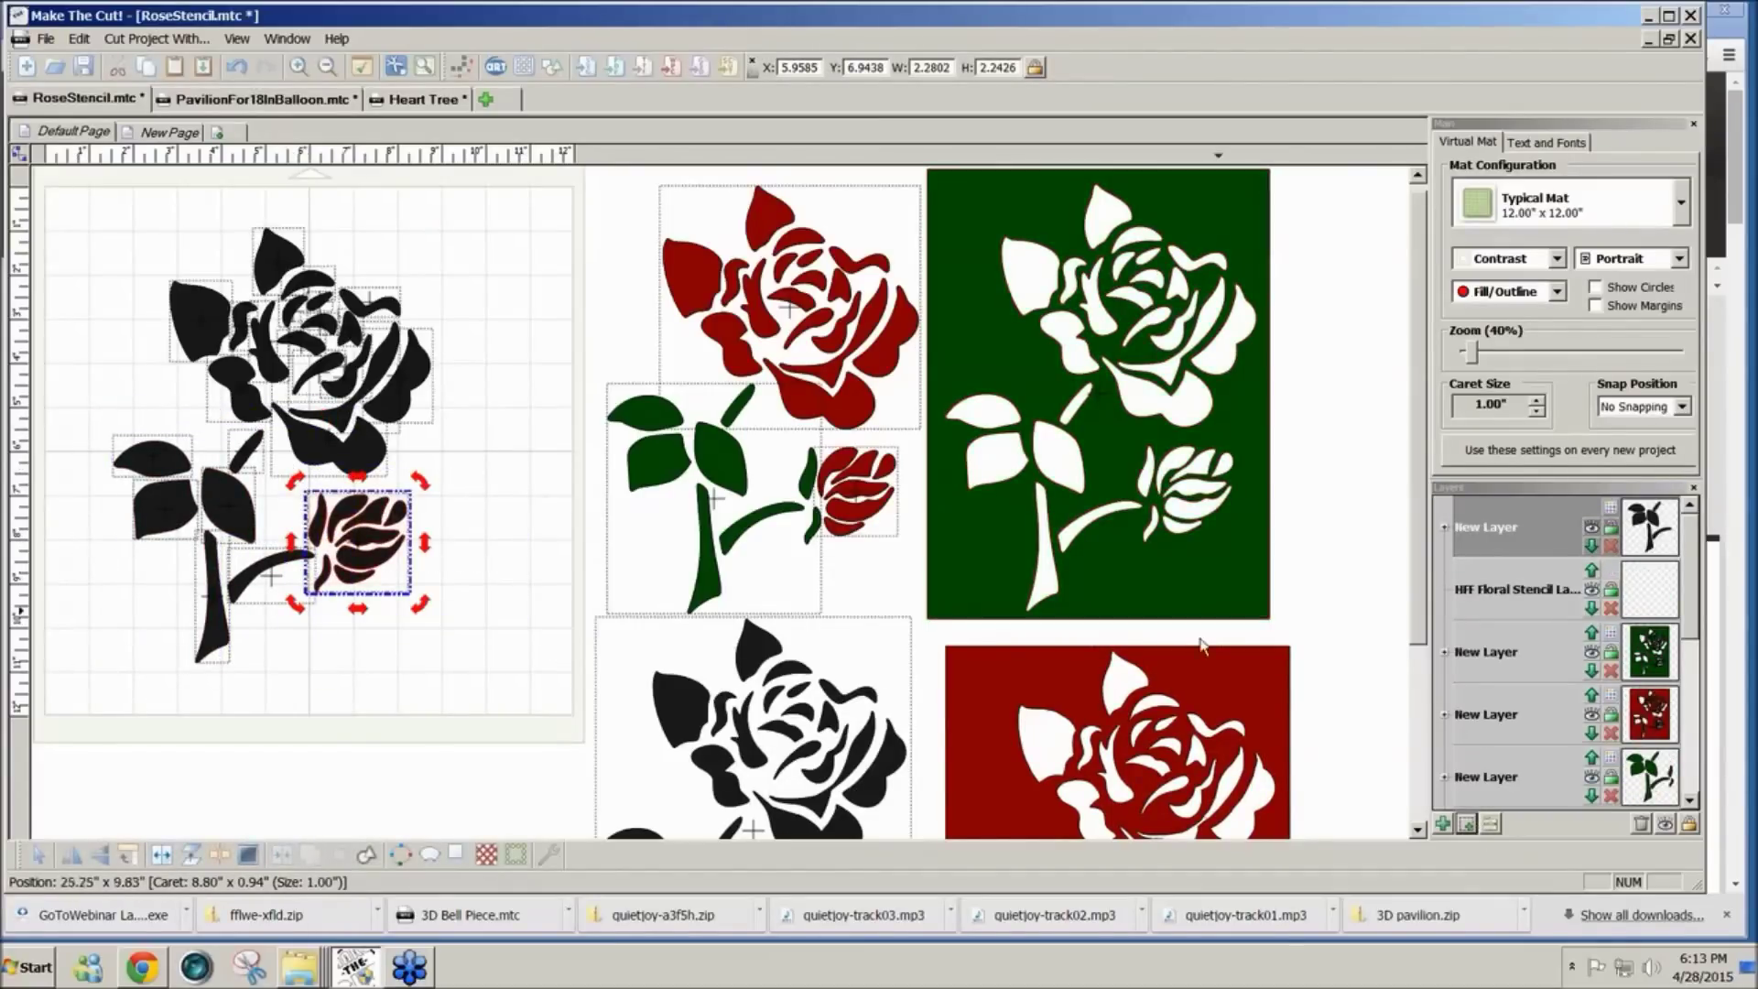
pyautogui.click(1470, 827)
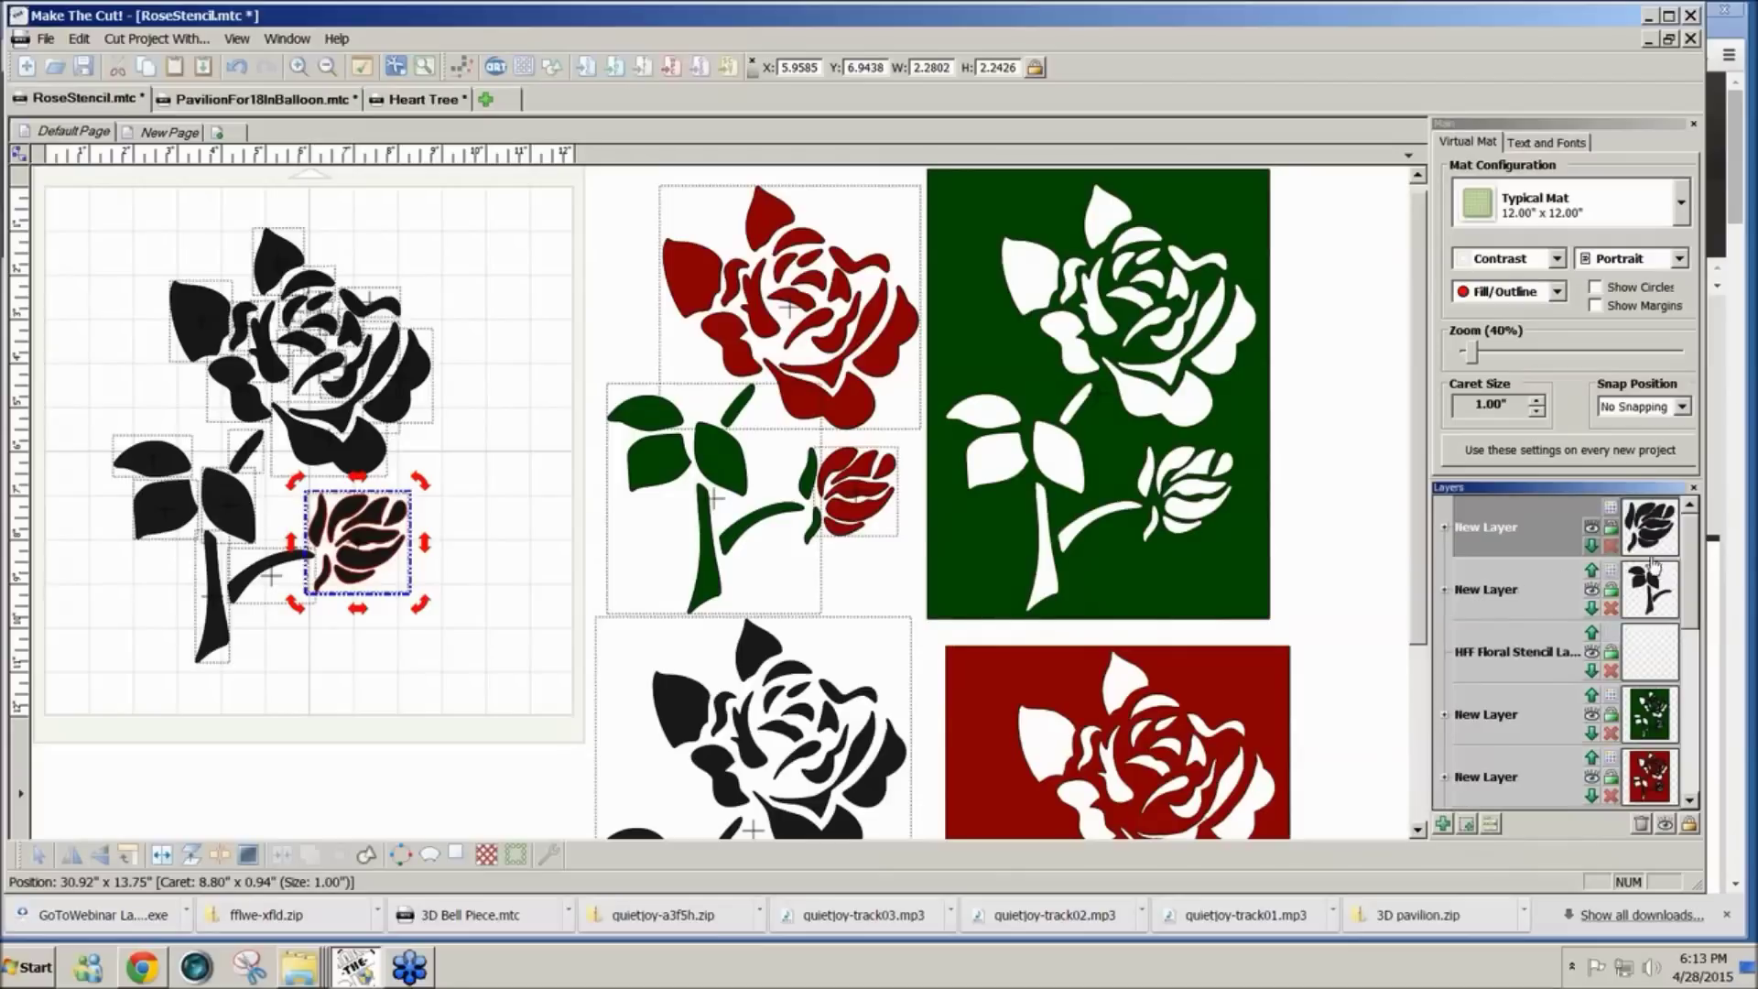
pyautogui.click(1612, 509)
pyautogui.click(1622, 570)
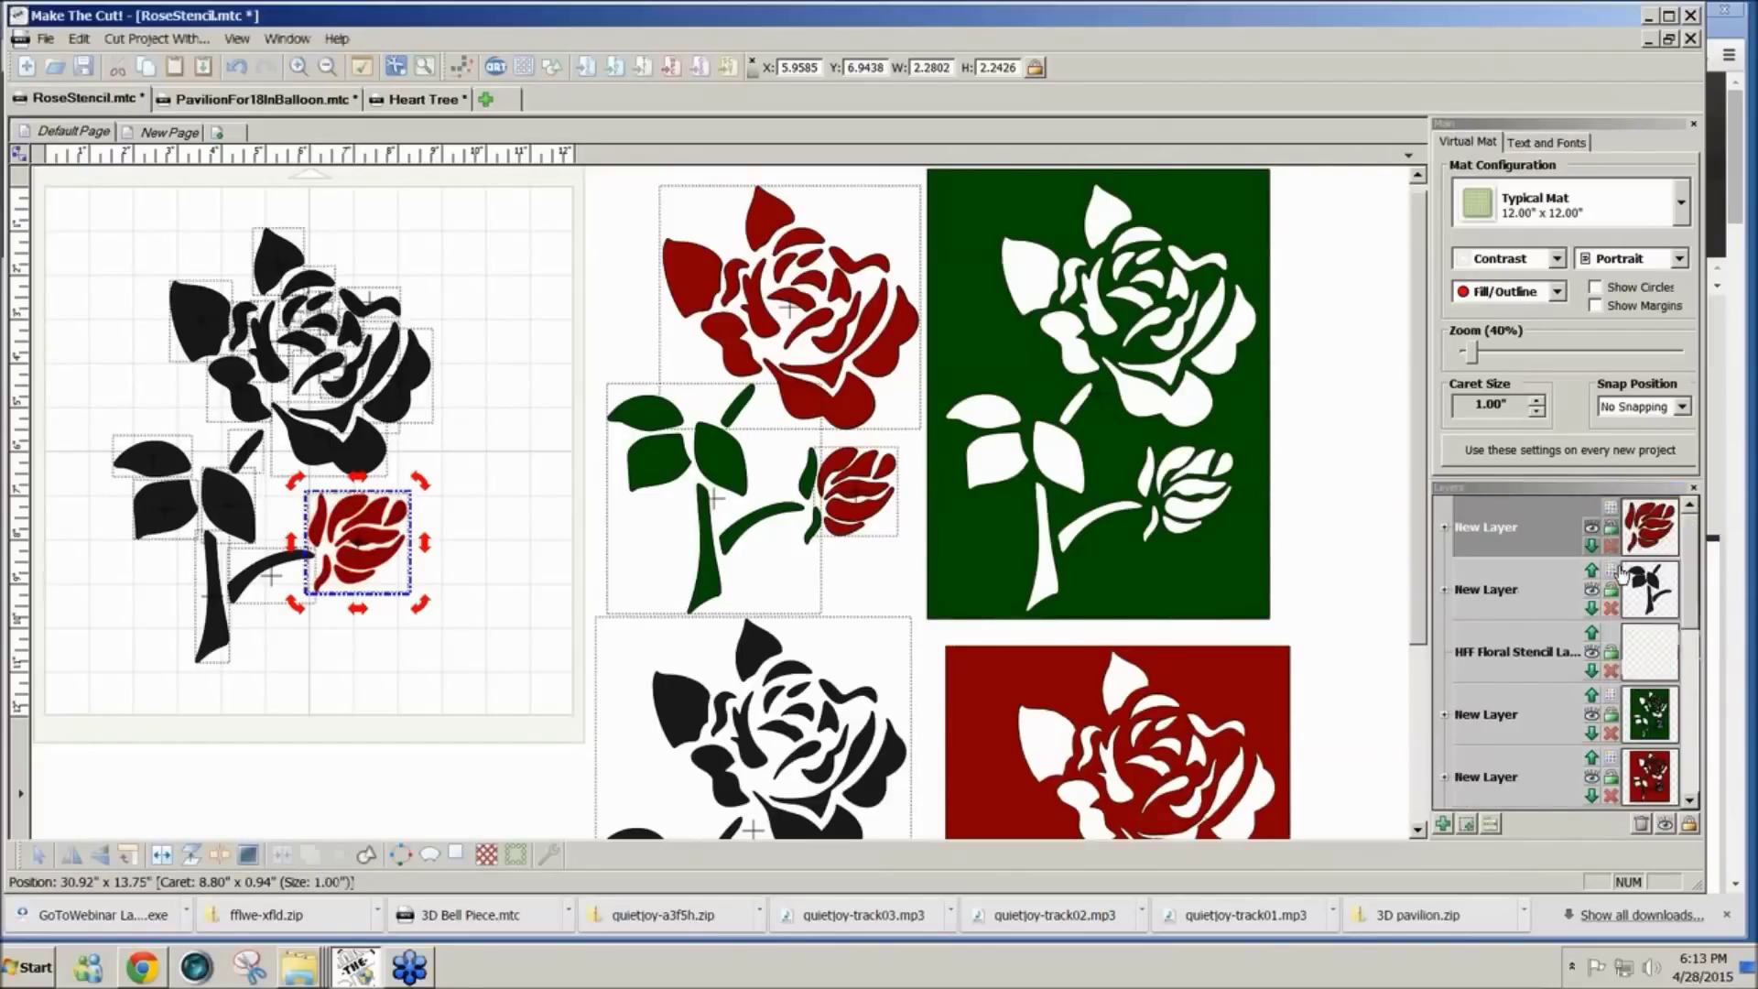
# Step: Join the stem and lower leaves into one shape, move it to a new layer and colour it dark green
pyautogui.click(464, 623)
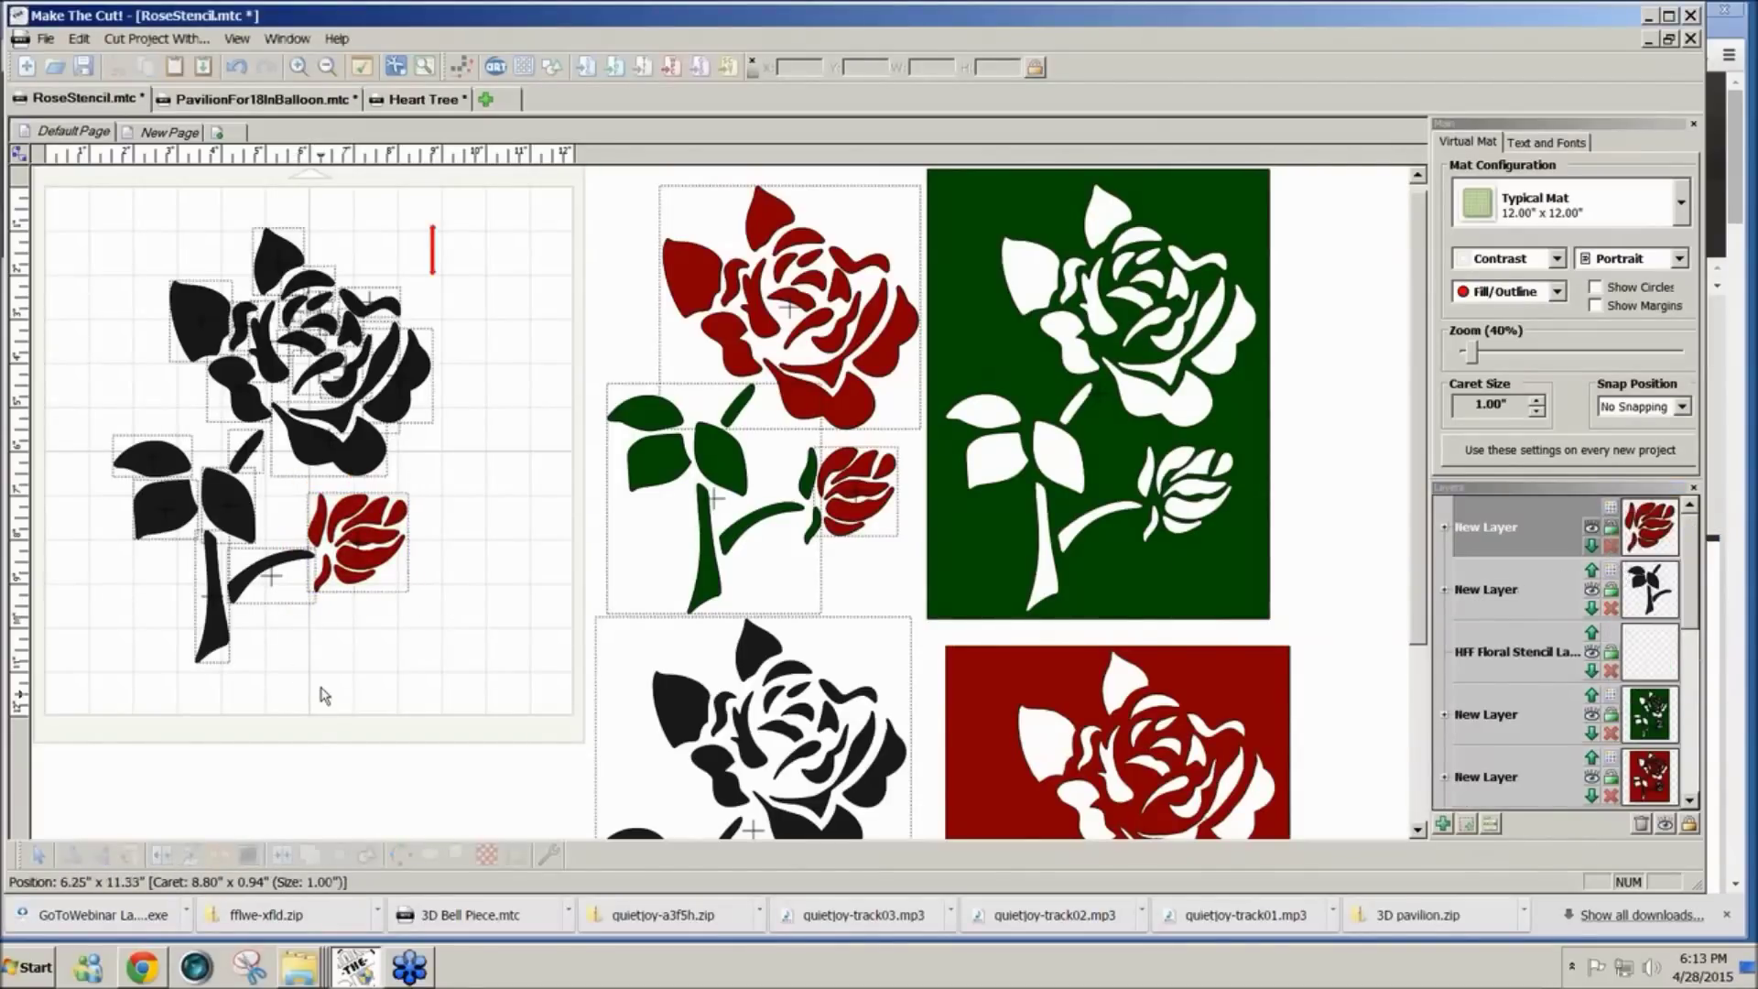
pyautogui.click(321, 688)
pyautogui.moveTo(335, 689); pyautogui.dragTo(31, 412)
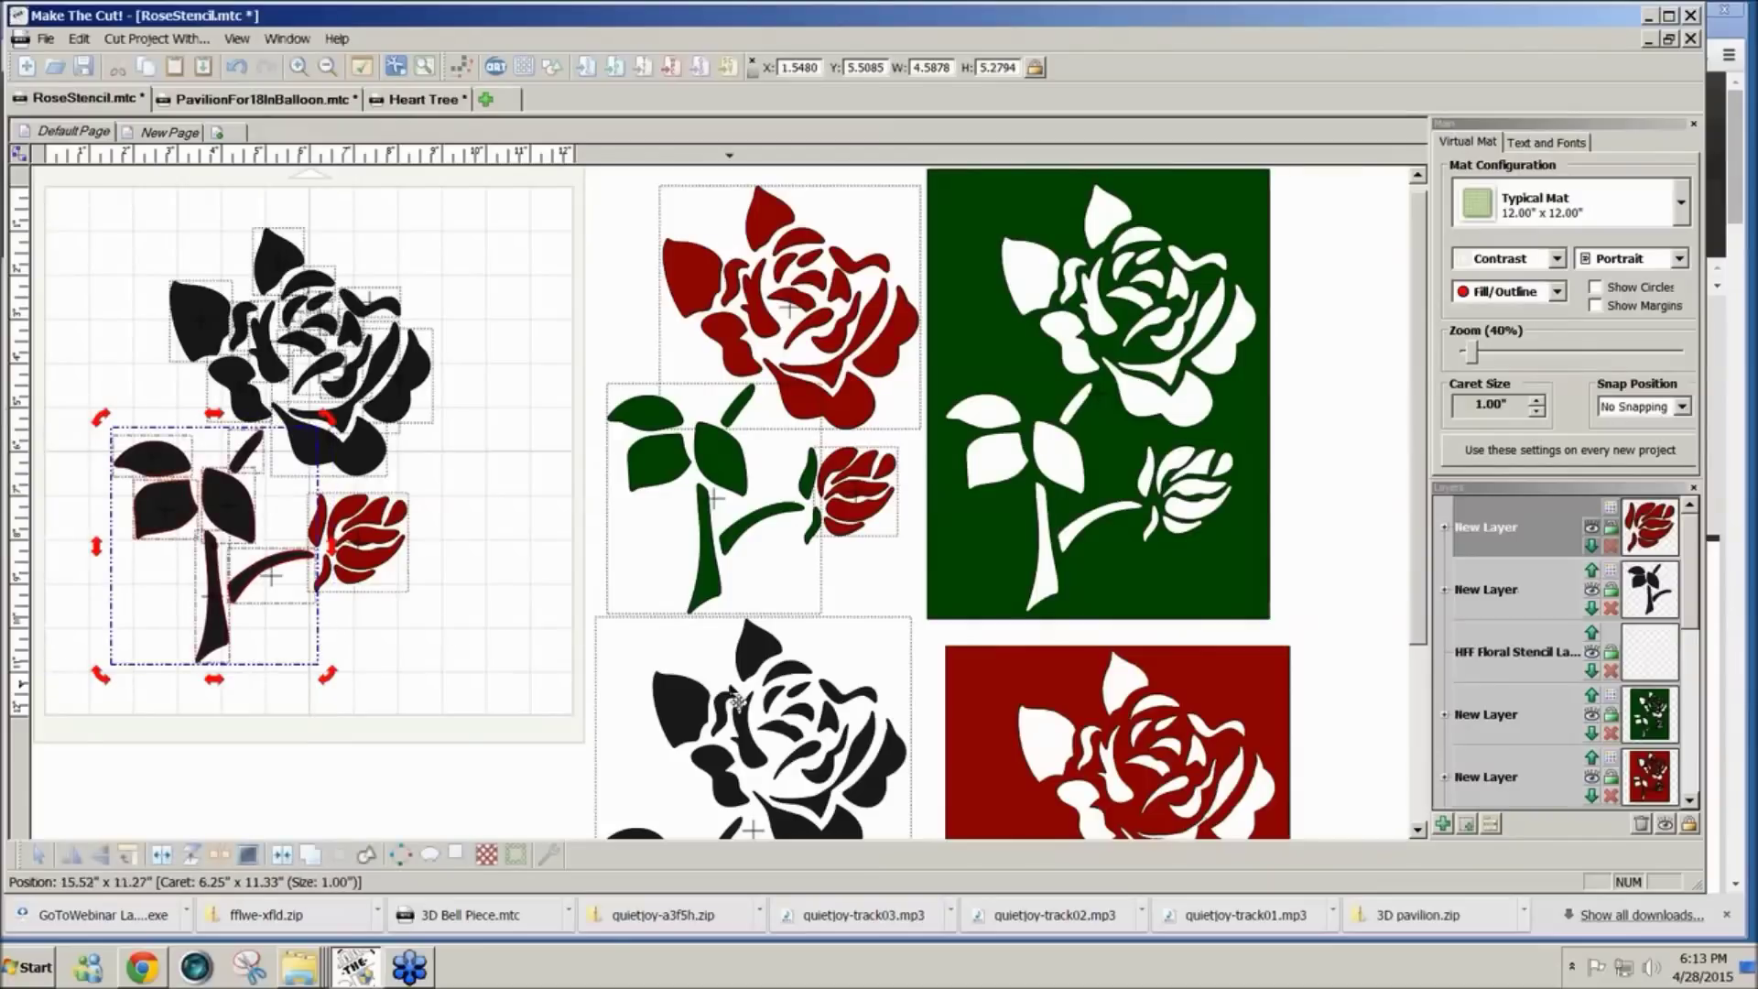
pyautogui.click(312, 853)
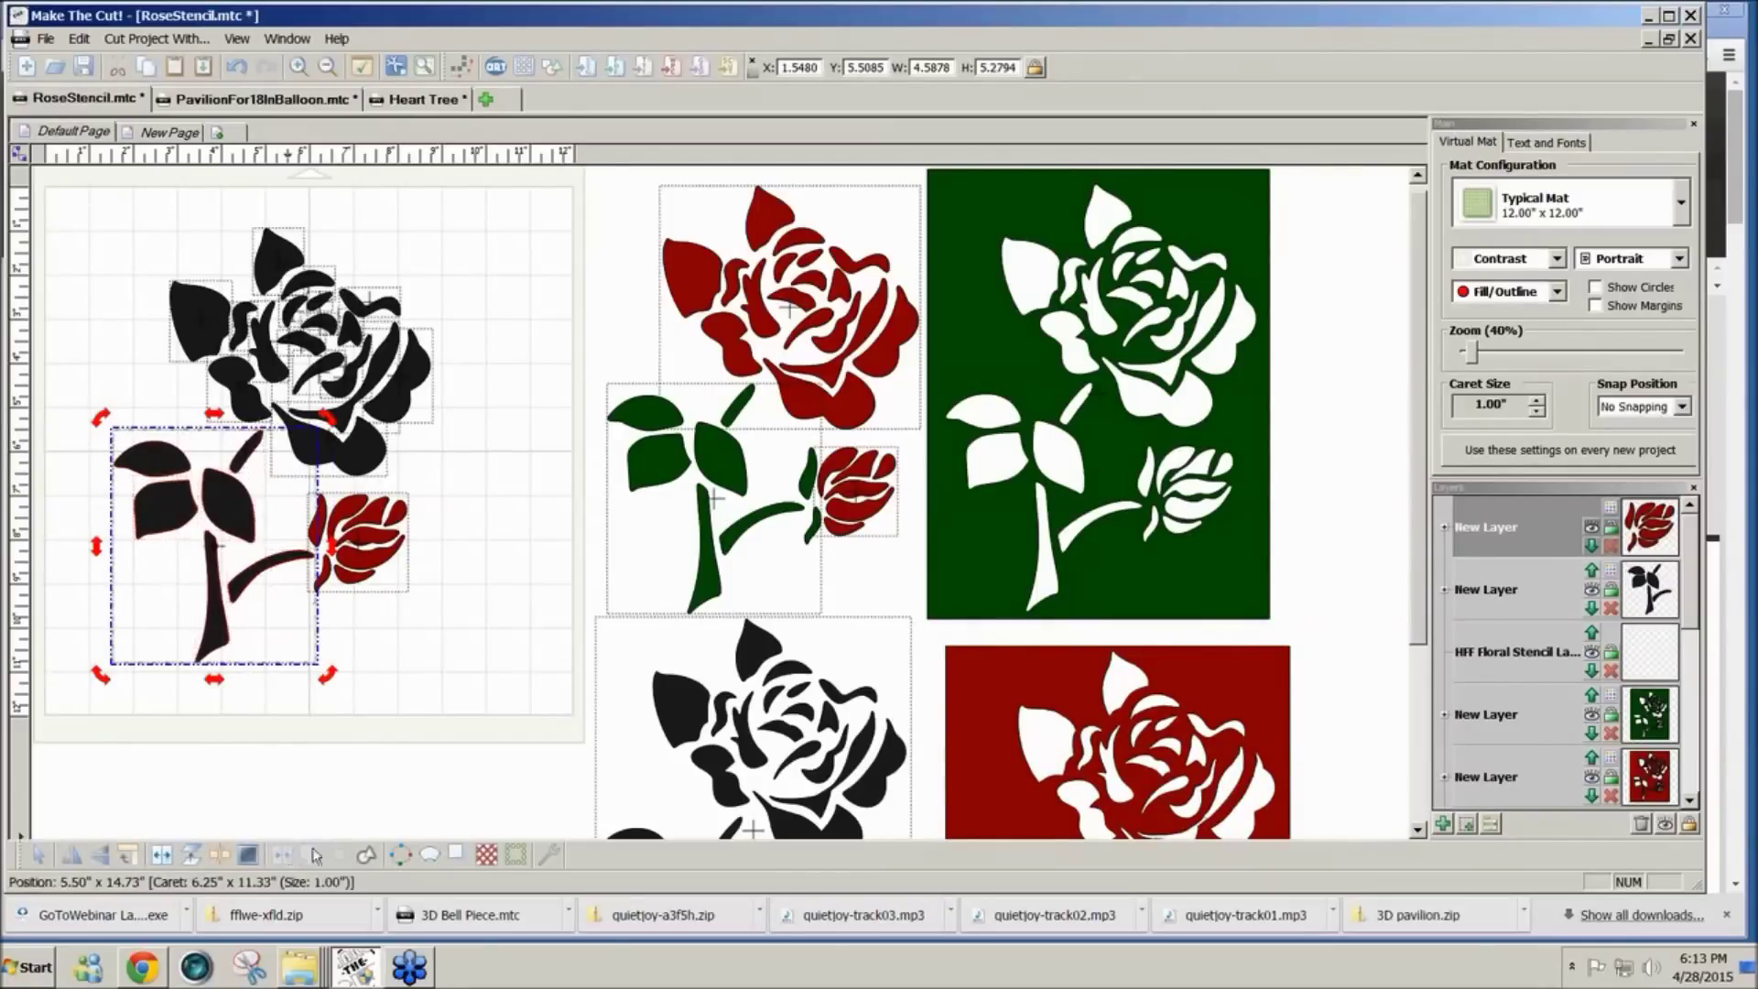
pyautogui.click(1466, 827)
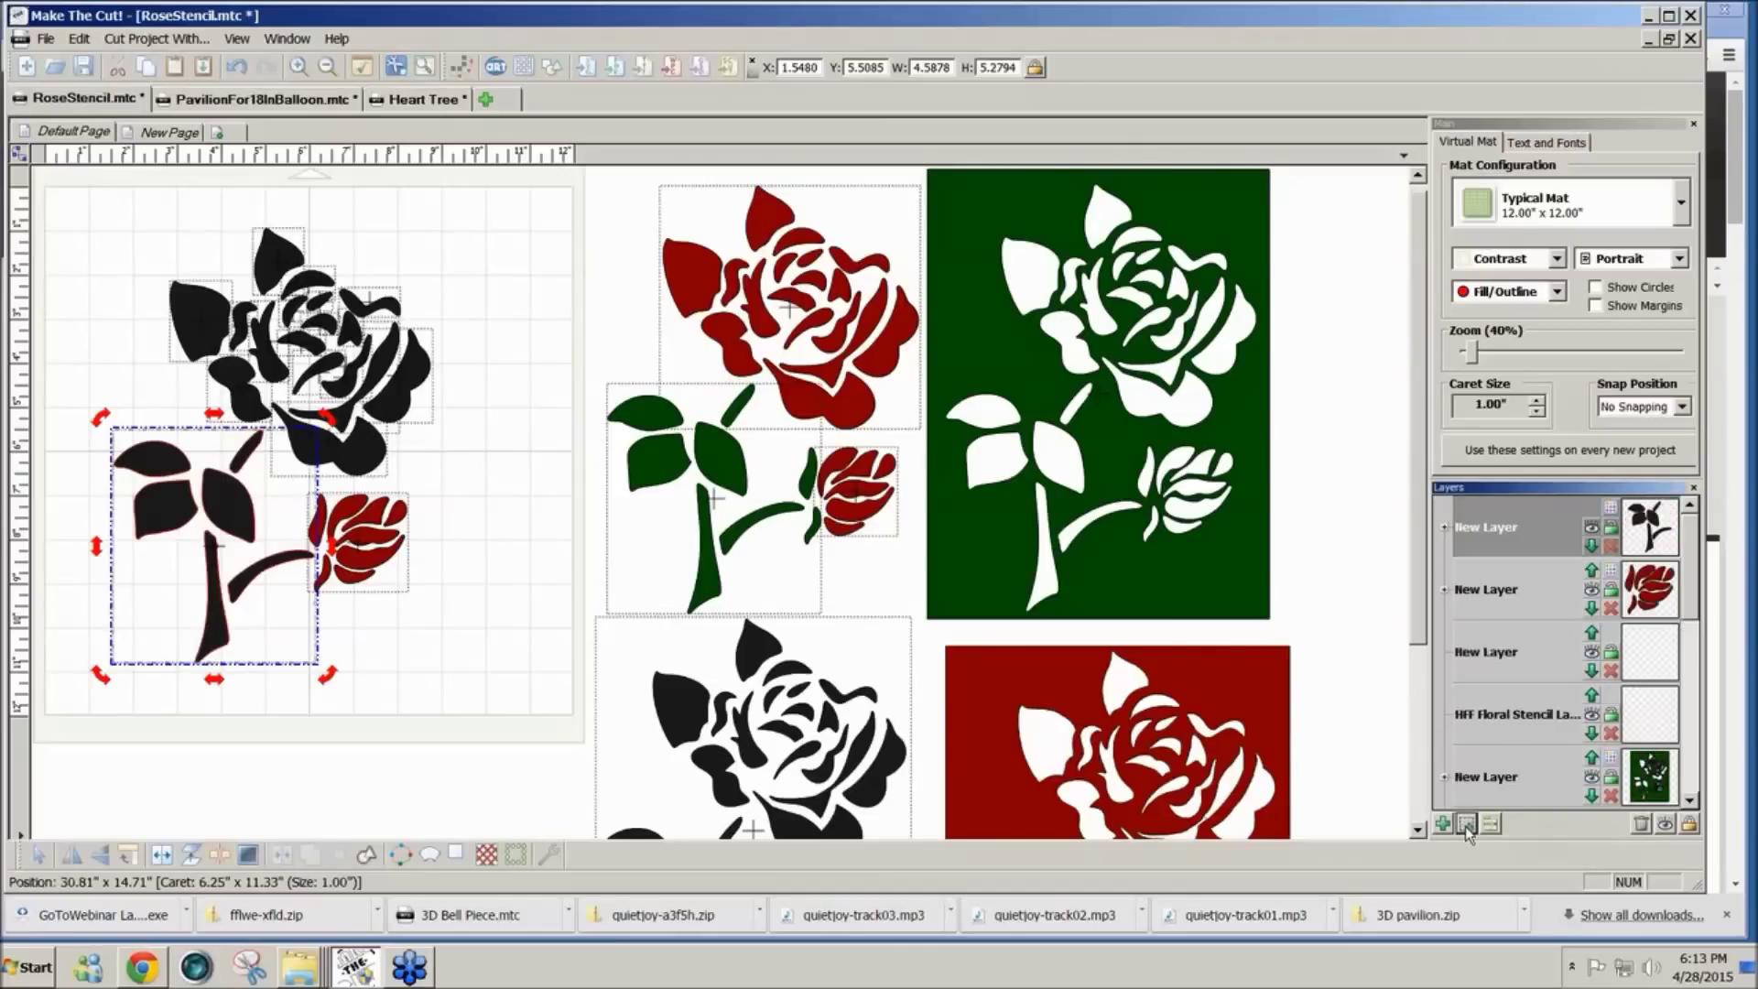
pyautogui.click(1612, 515)
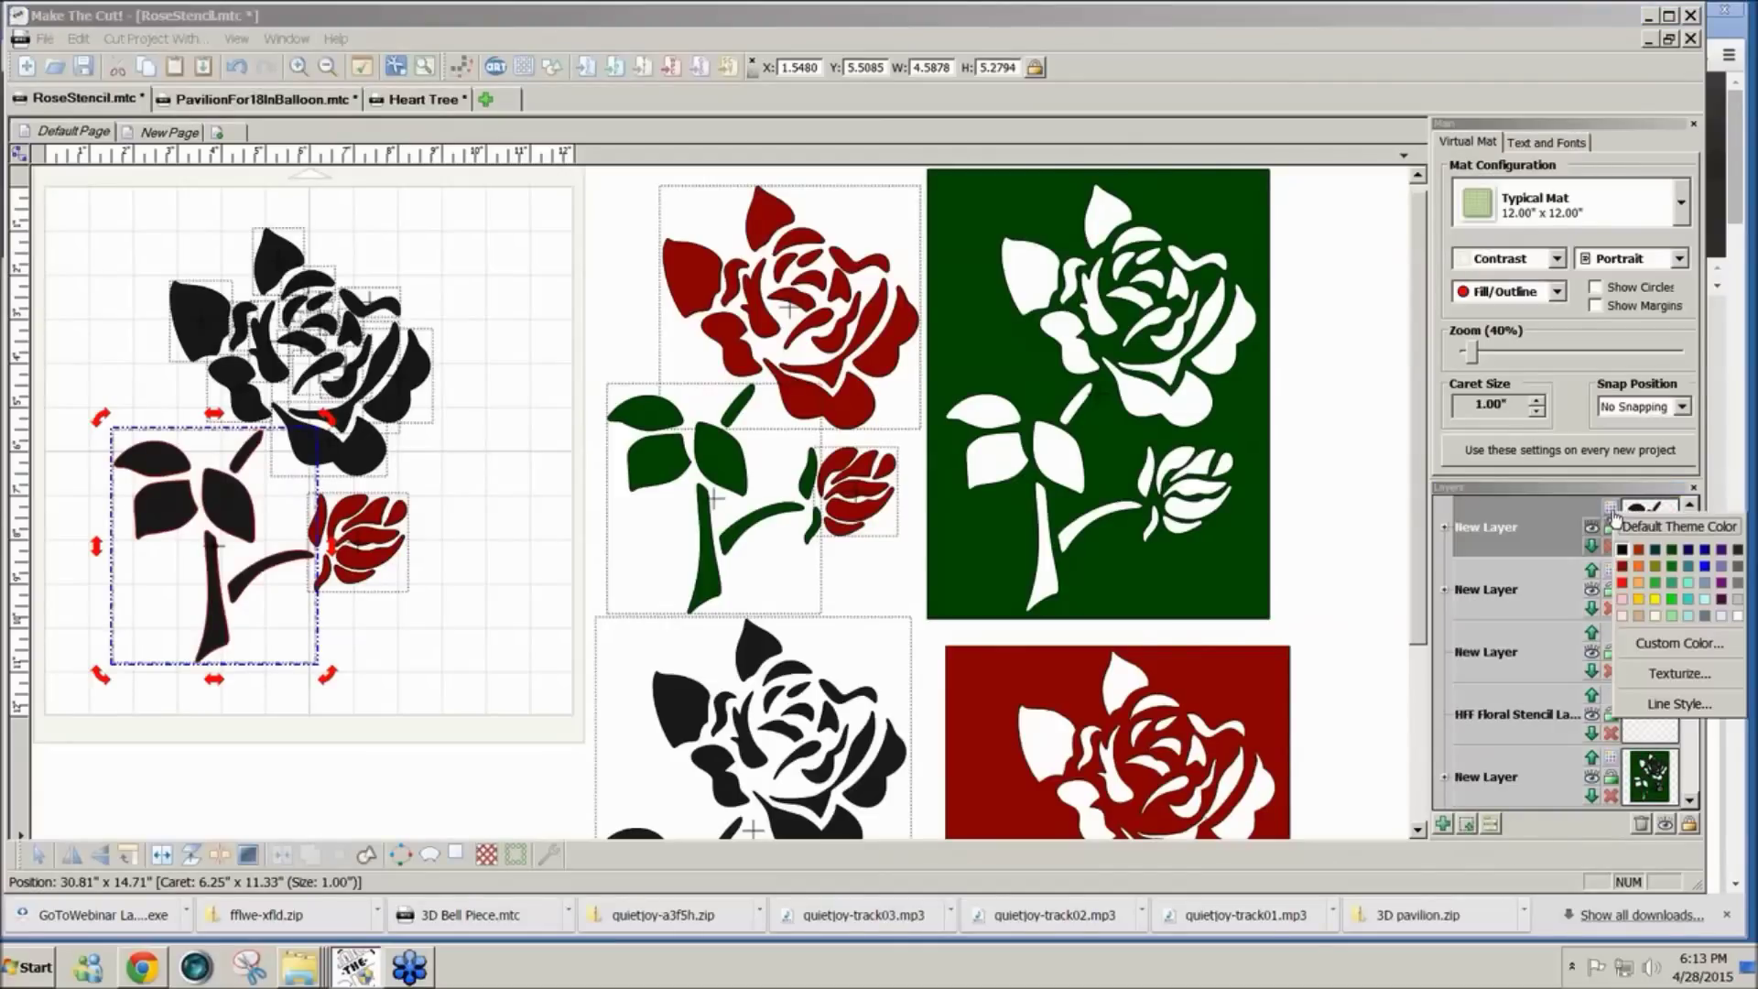
pyautogui.click(1671, 549)
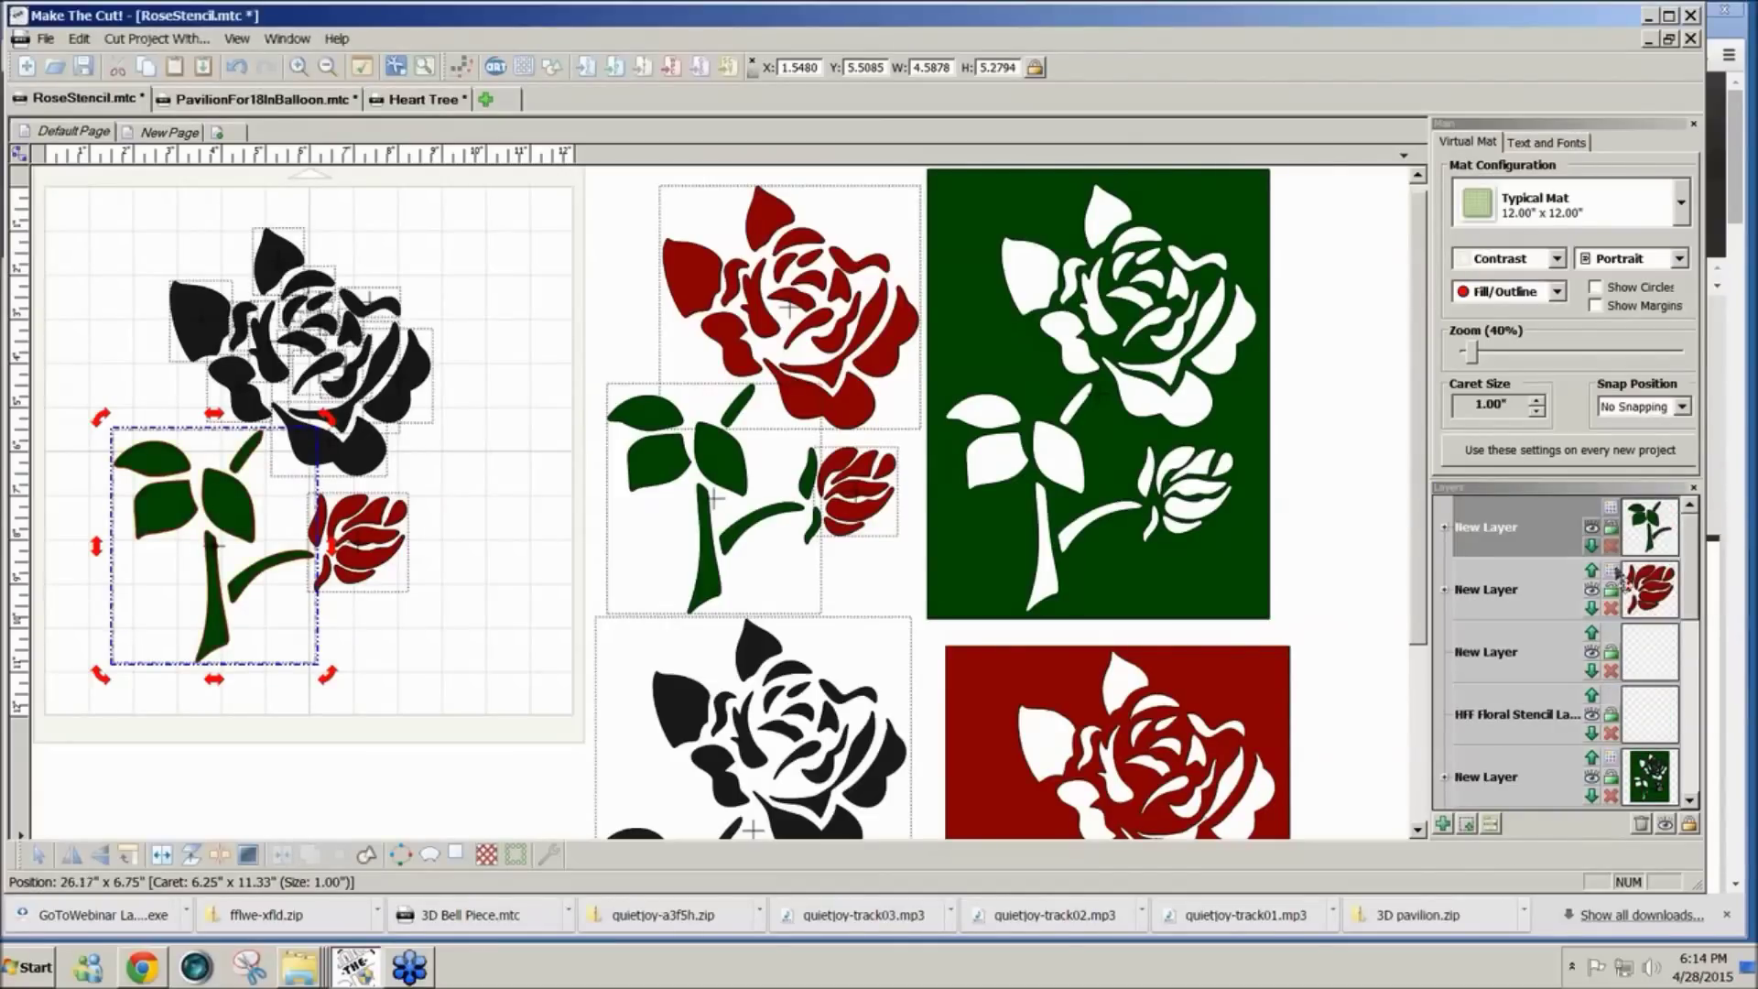
# Step: Move the two leaves beside the large rose bloom to a new layer and colour them dark green
pyautogui.moveTo(126, 214); pyautogui.dragTo(537, 486)
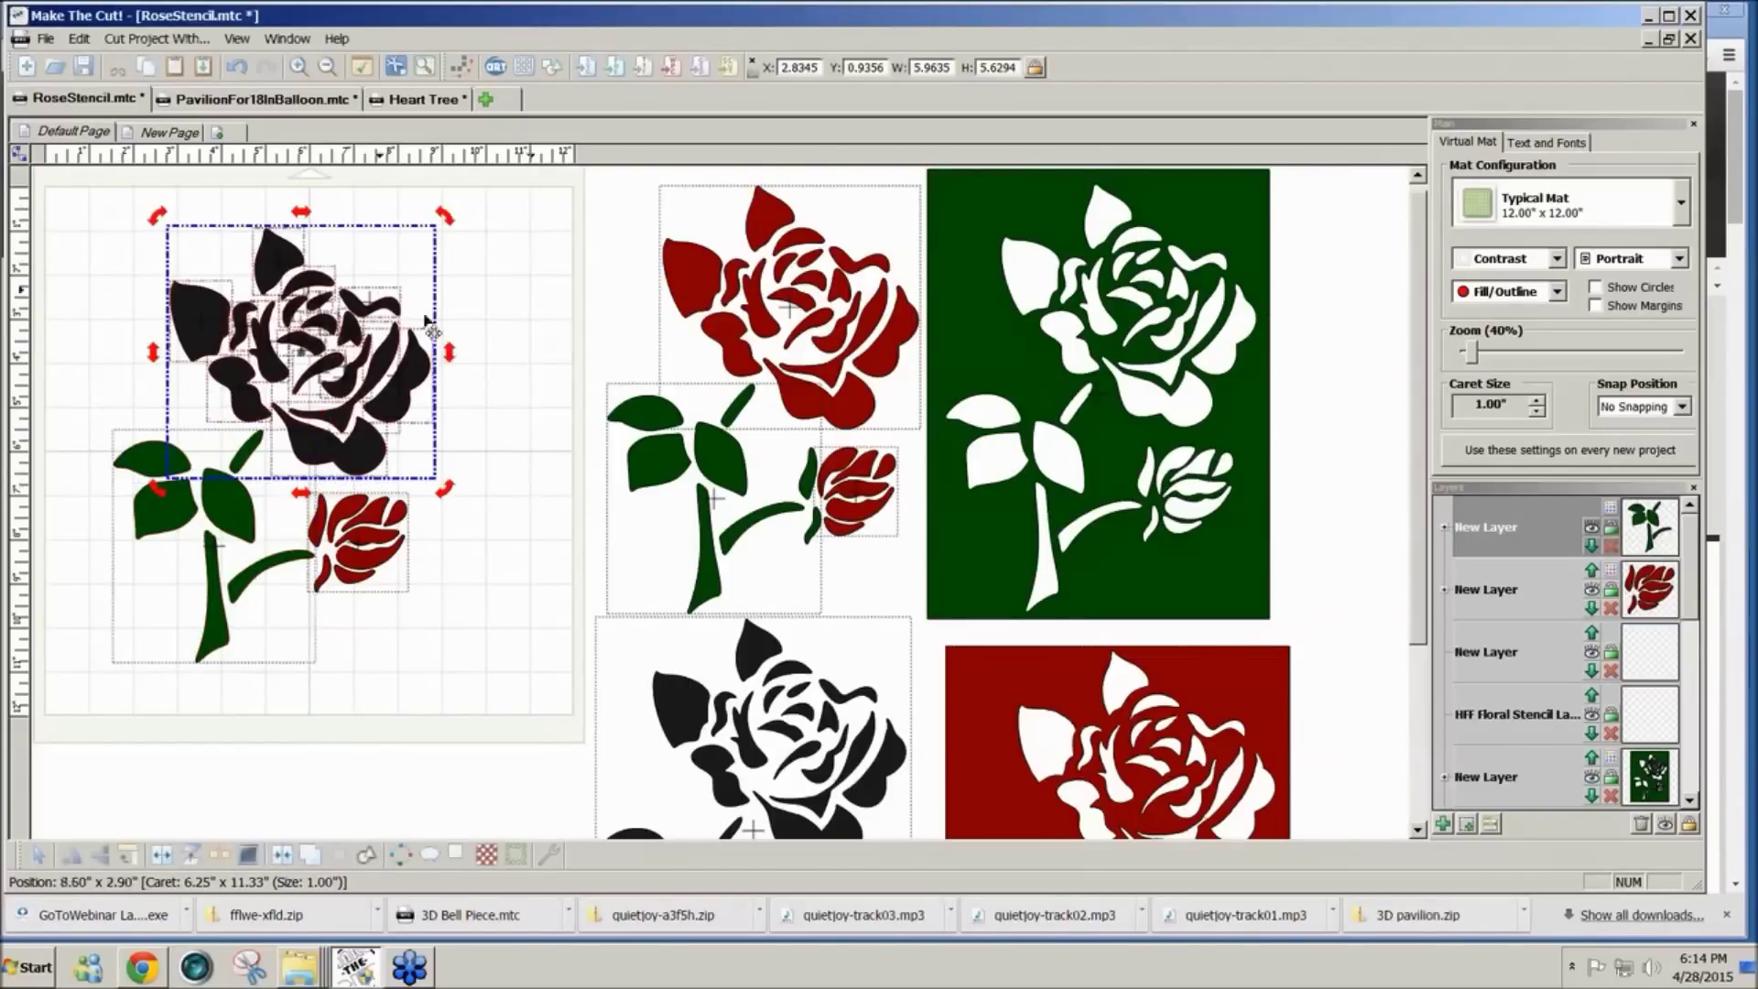
pyautogui.click(499, 311)
pyautogui.click(275, 254)
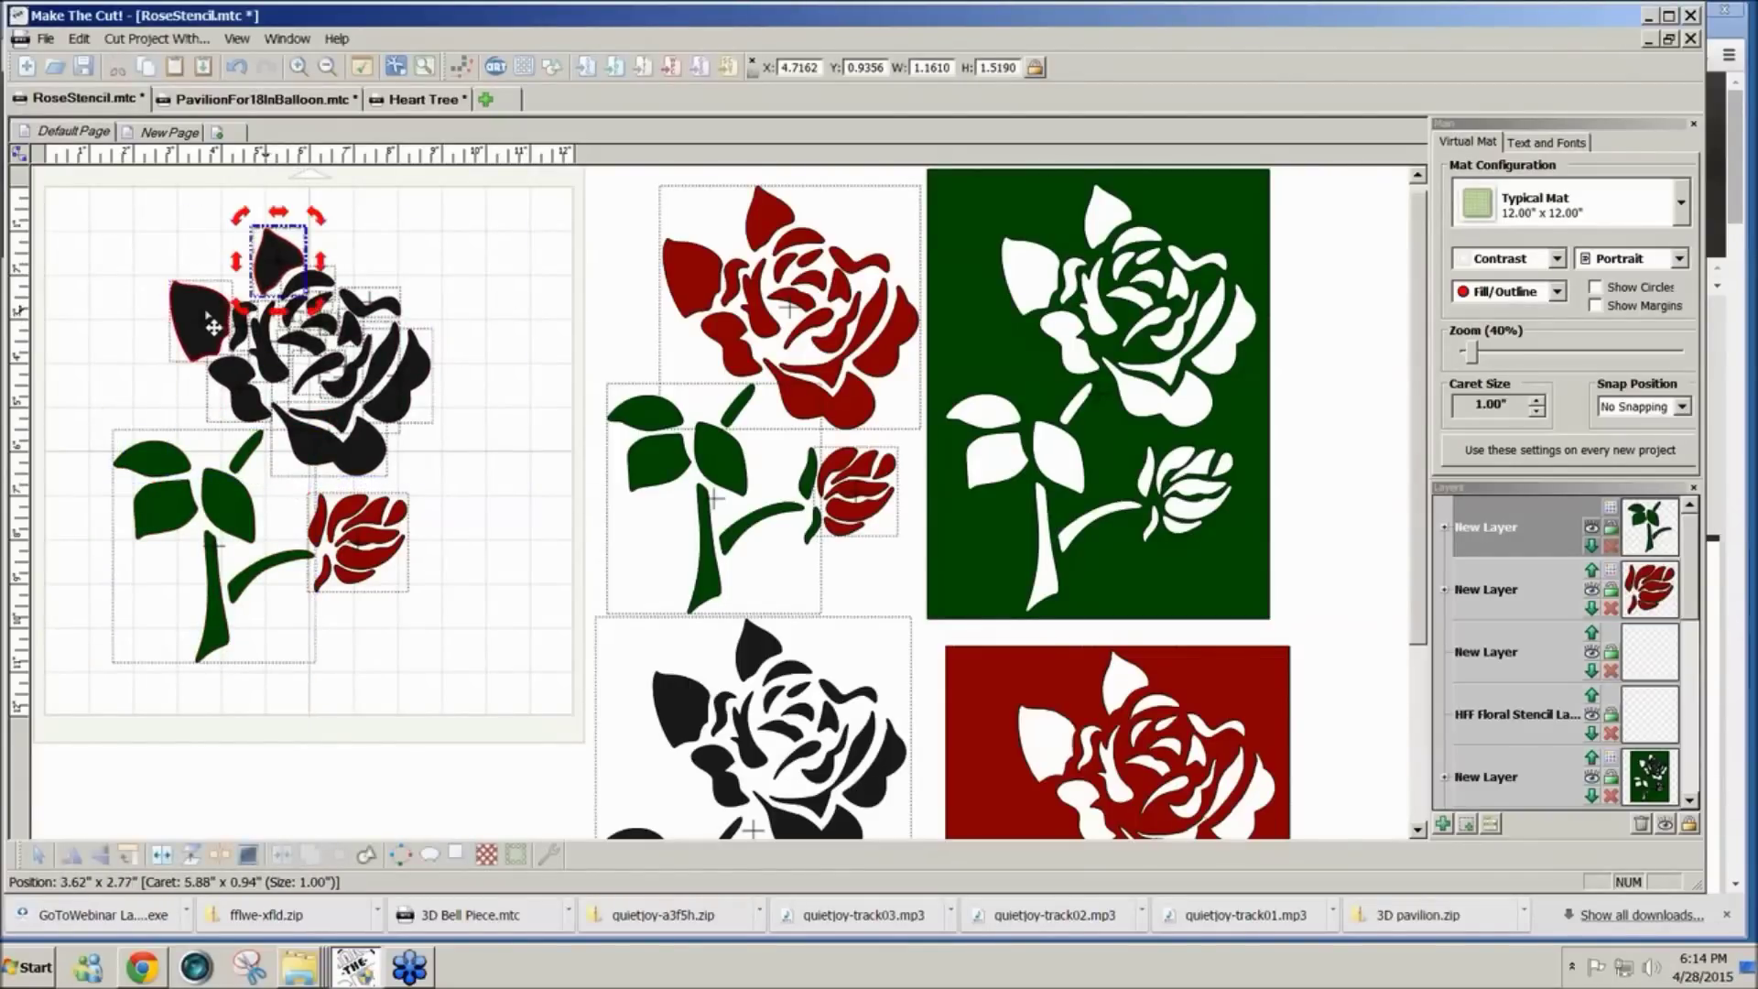
pyautogui.keyDown('shift'); pyautogui.click(221, 311); pyautogui.keyUp('shift')
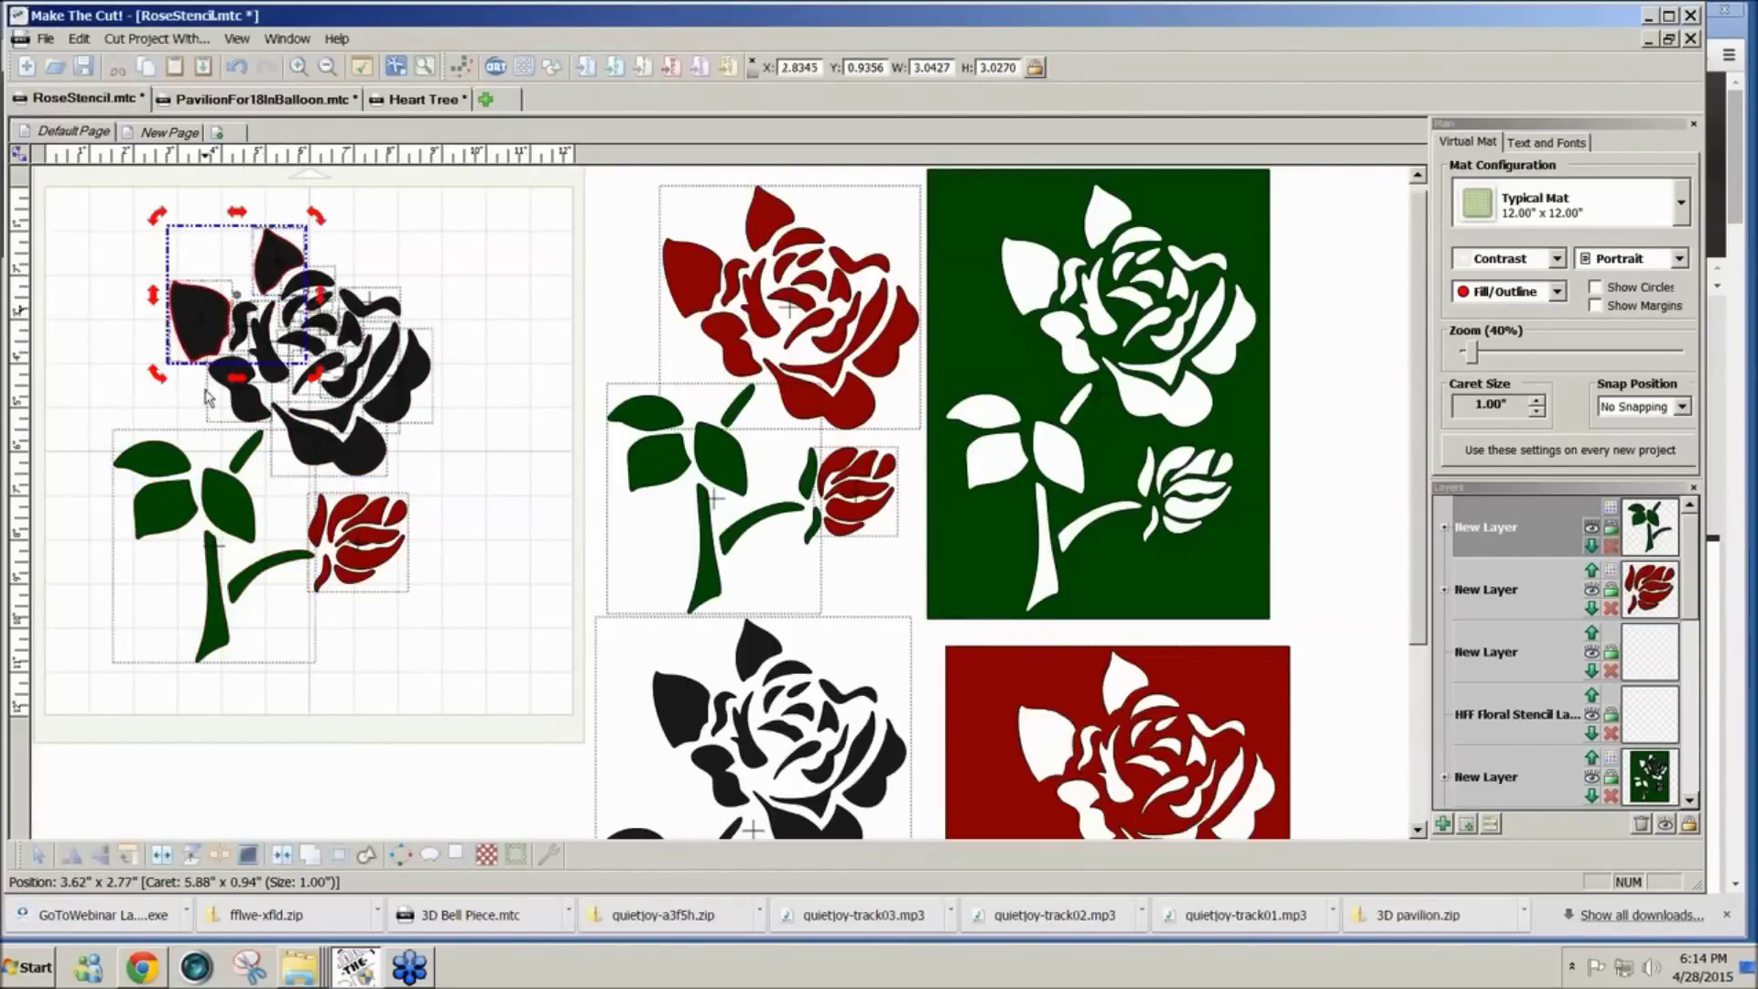
pyautogui.click(1465, 825)
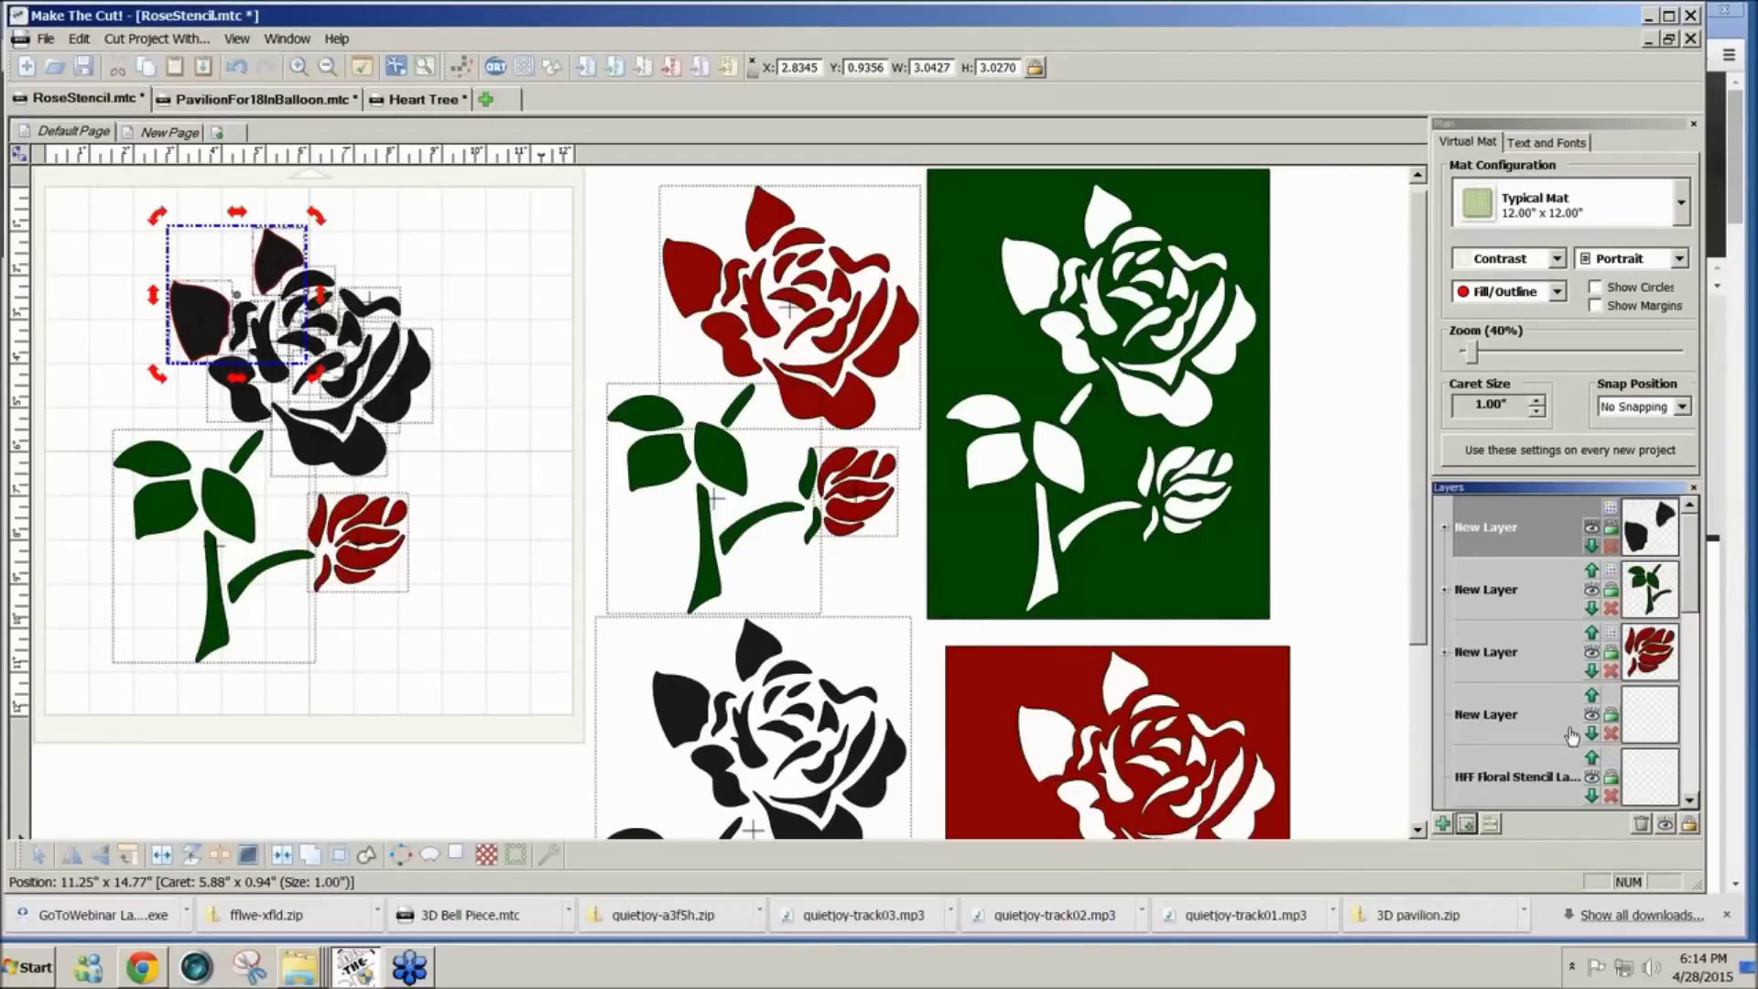
pyautogui.click(1610, 507)
pyautogui.click(1671, 558)
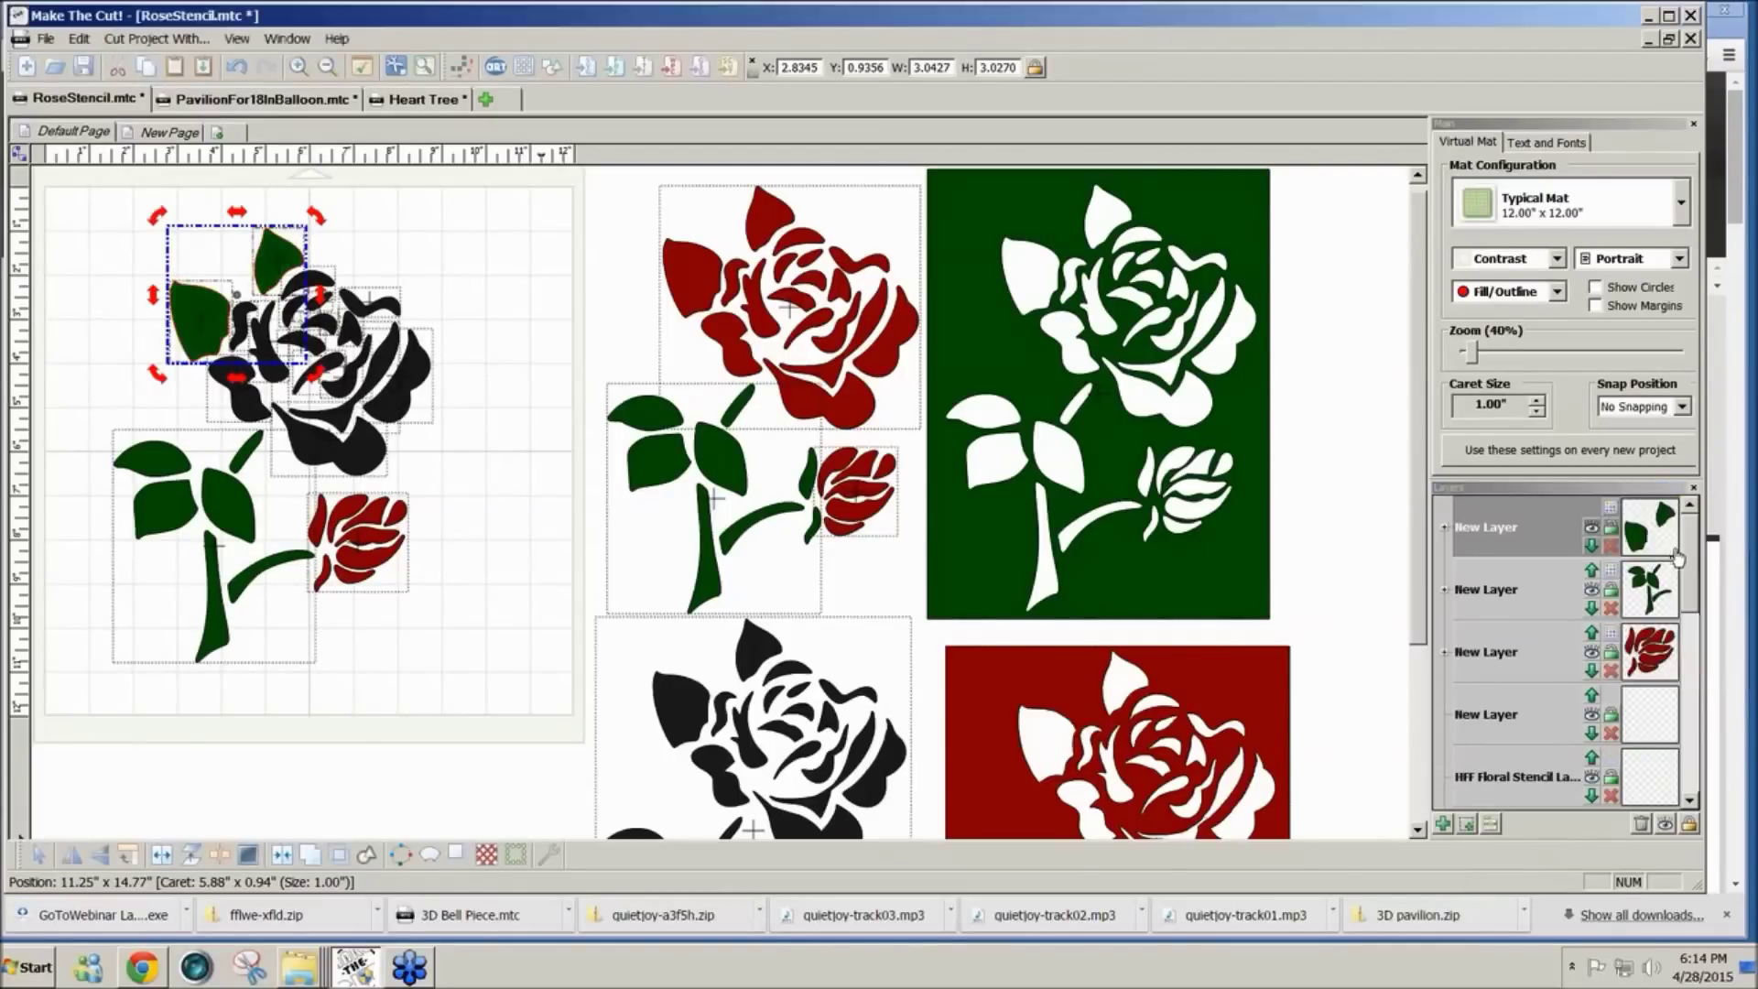
# Step: Join the large bloom's petals into one shape, move it to a new layer and colour it dark red
pyautogui.moveTo(529, 497); pyautogui.dragTo(177, 234)
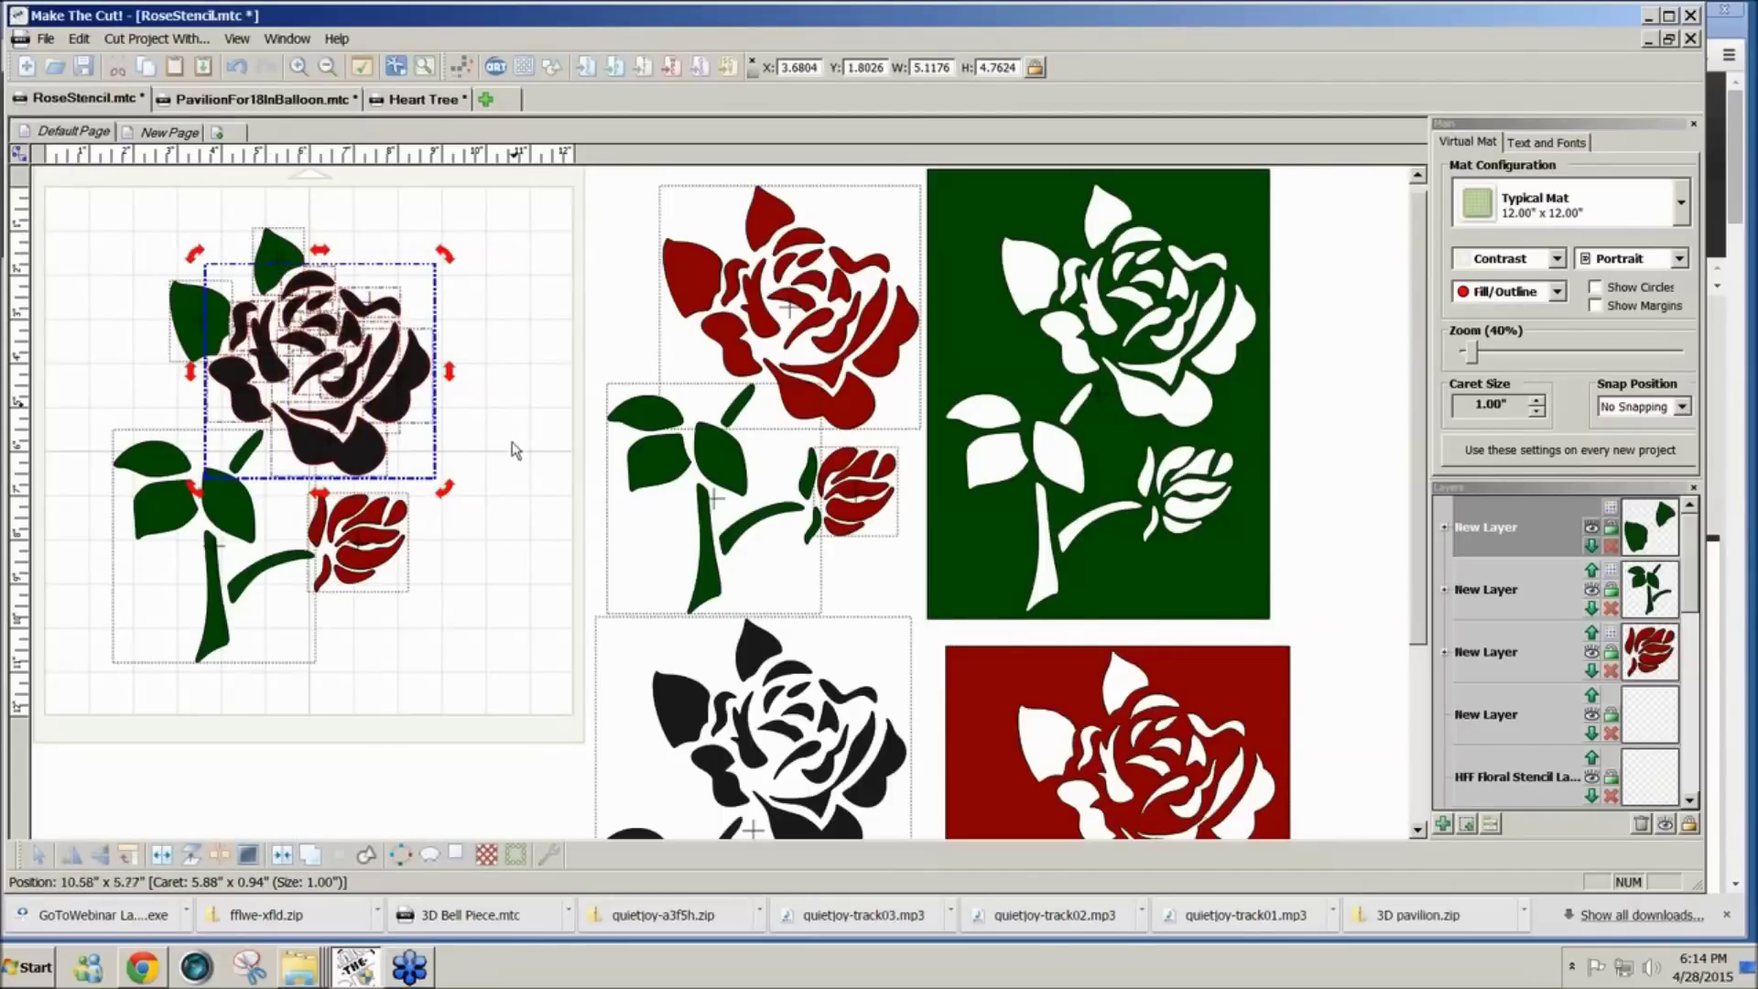
pyautogui.click(283, 856)
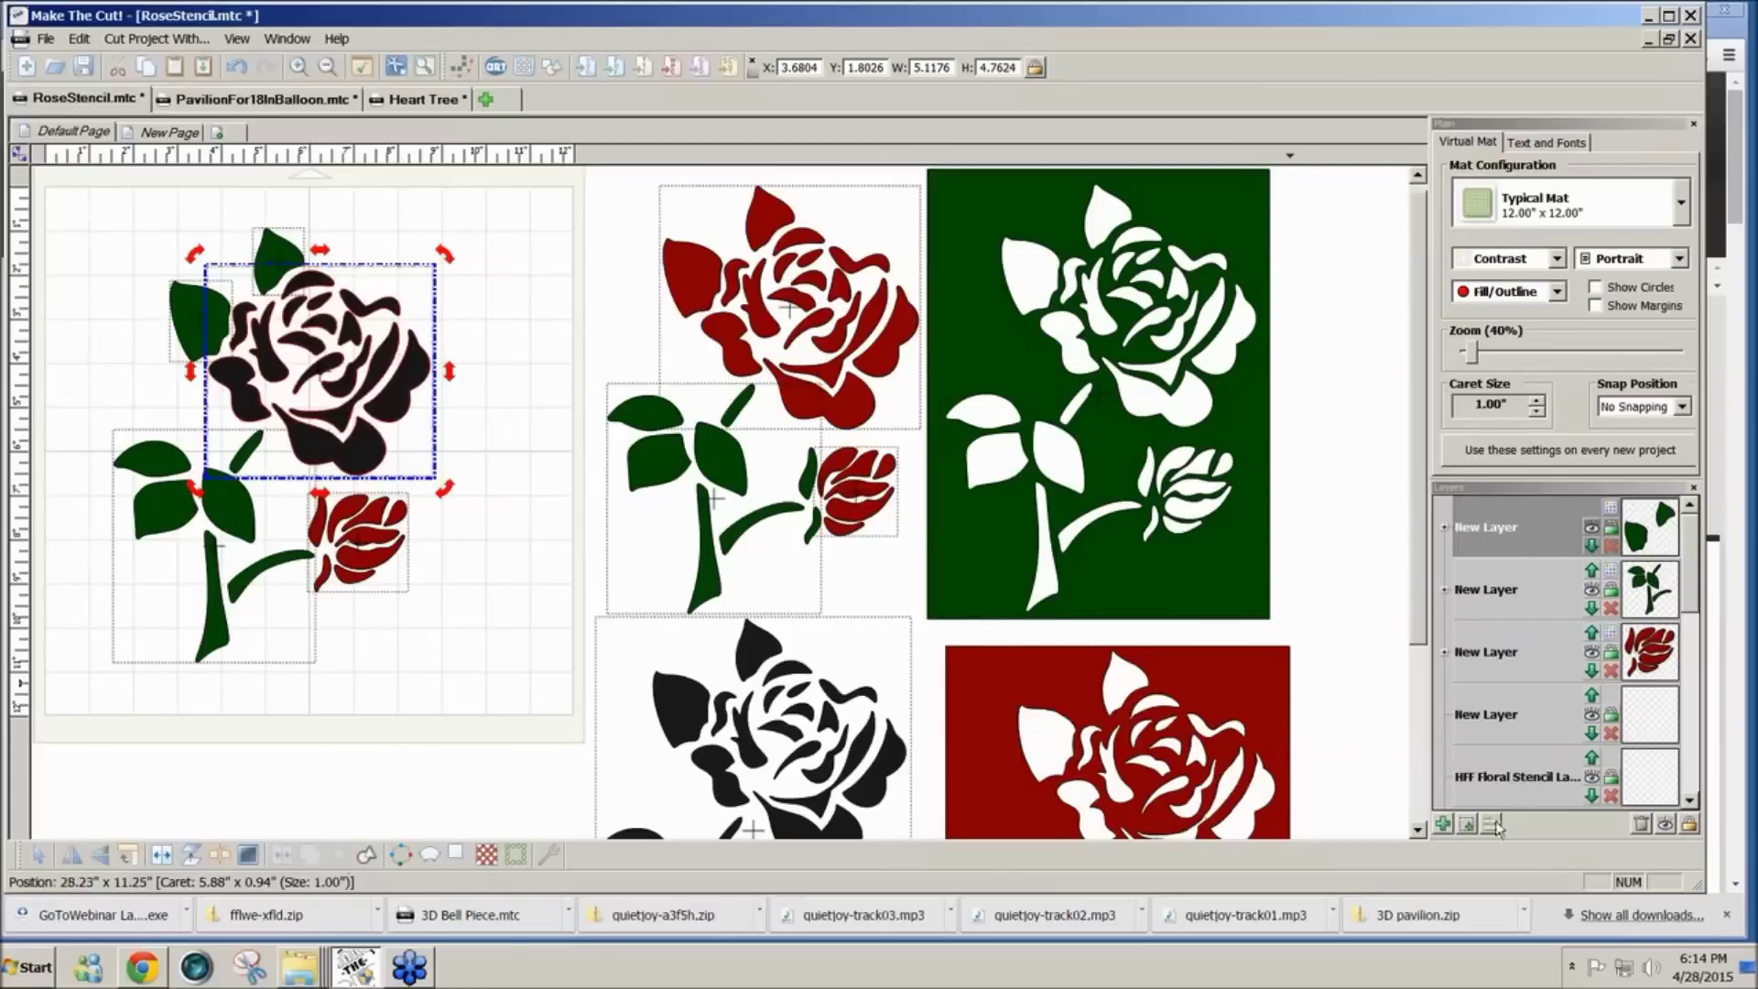
pyautogui.click(1467, 824)
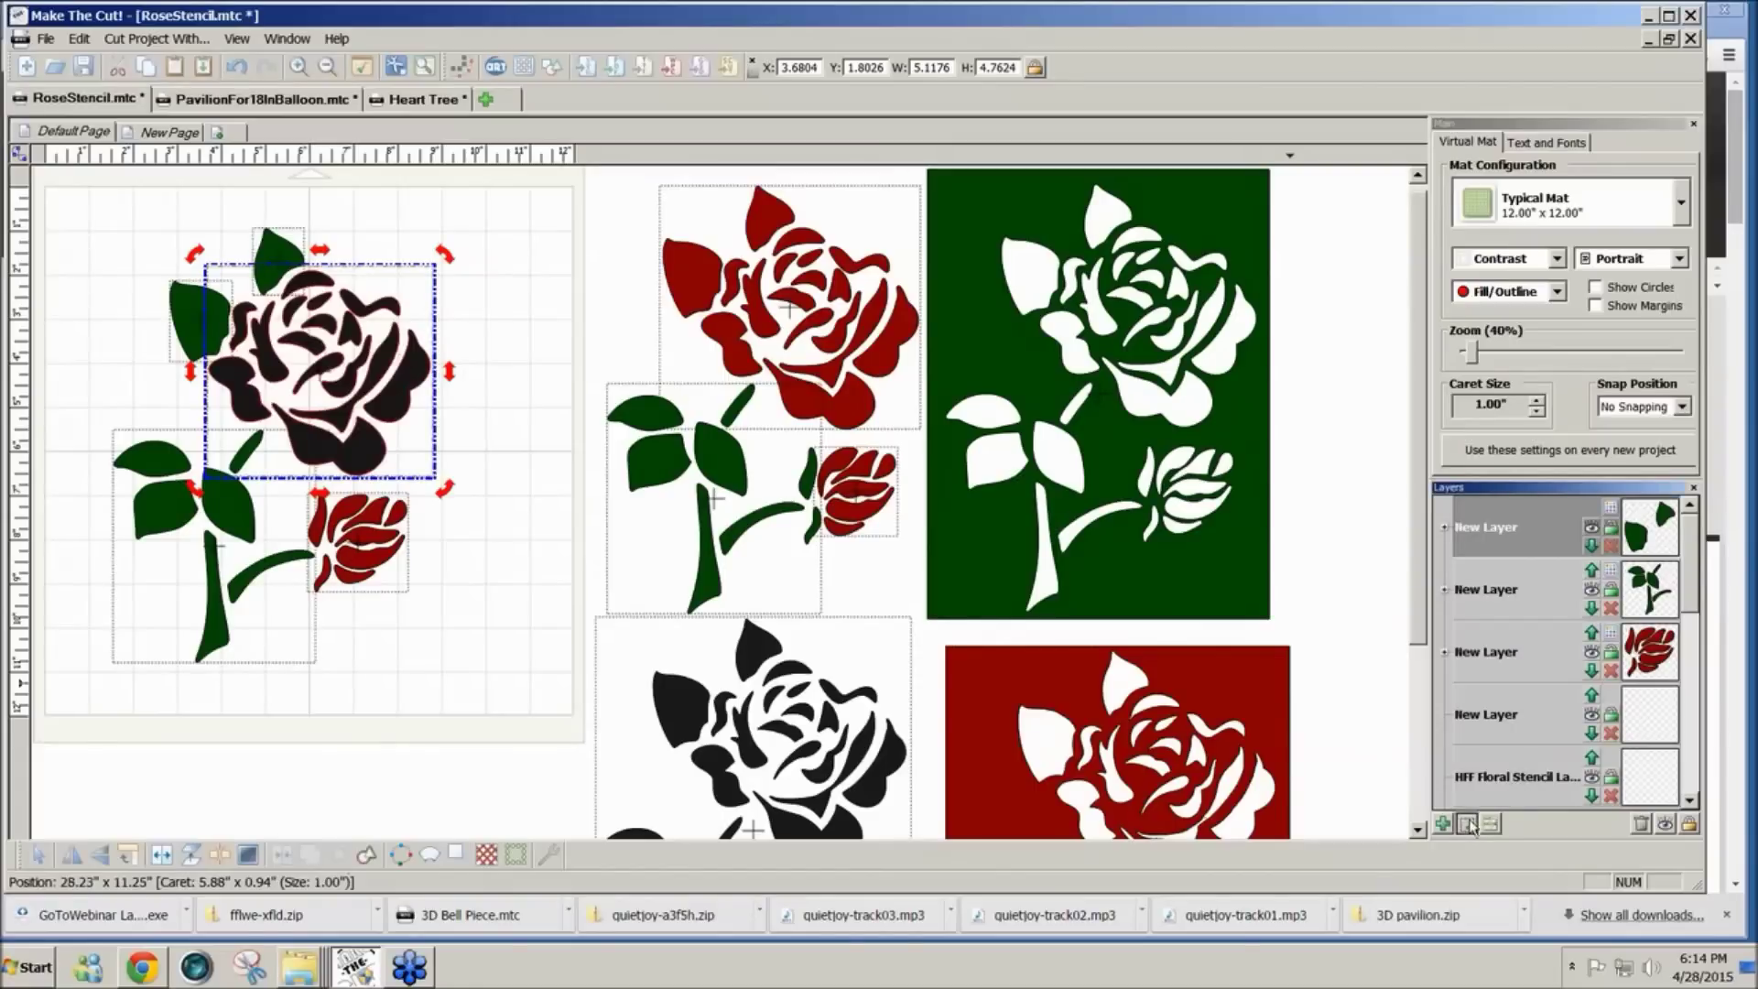
pyautogui.click(1609, 515)
pyautogui.click(1613, 567)
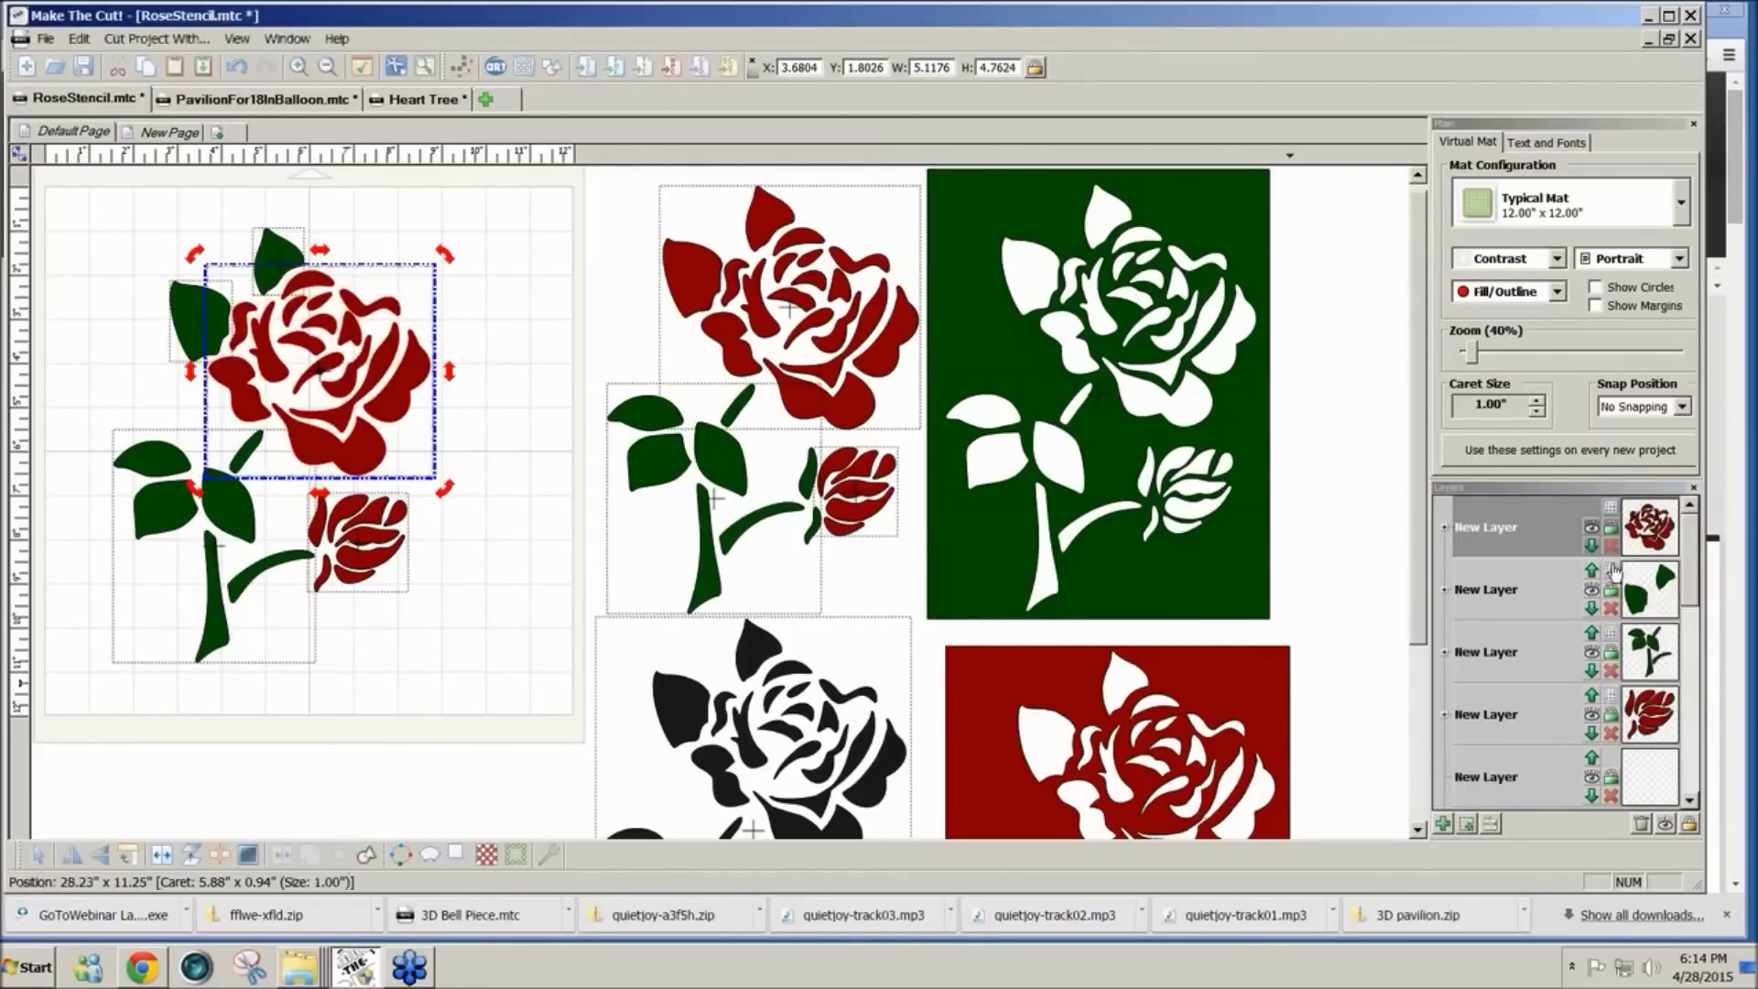
# Step: Shift the green rose stencil beside the mat slightly down and to the right, to about Y -0.14
pyautogui.click(544, 572)
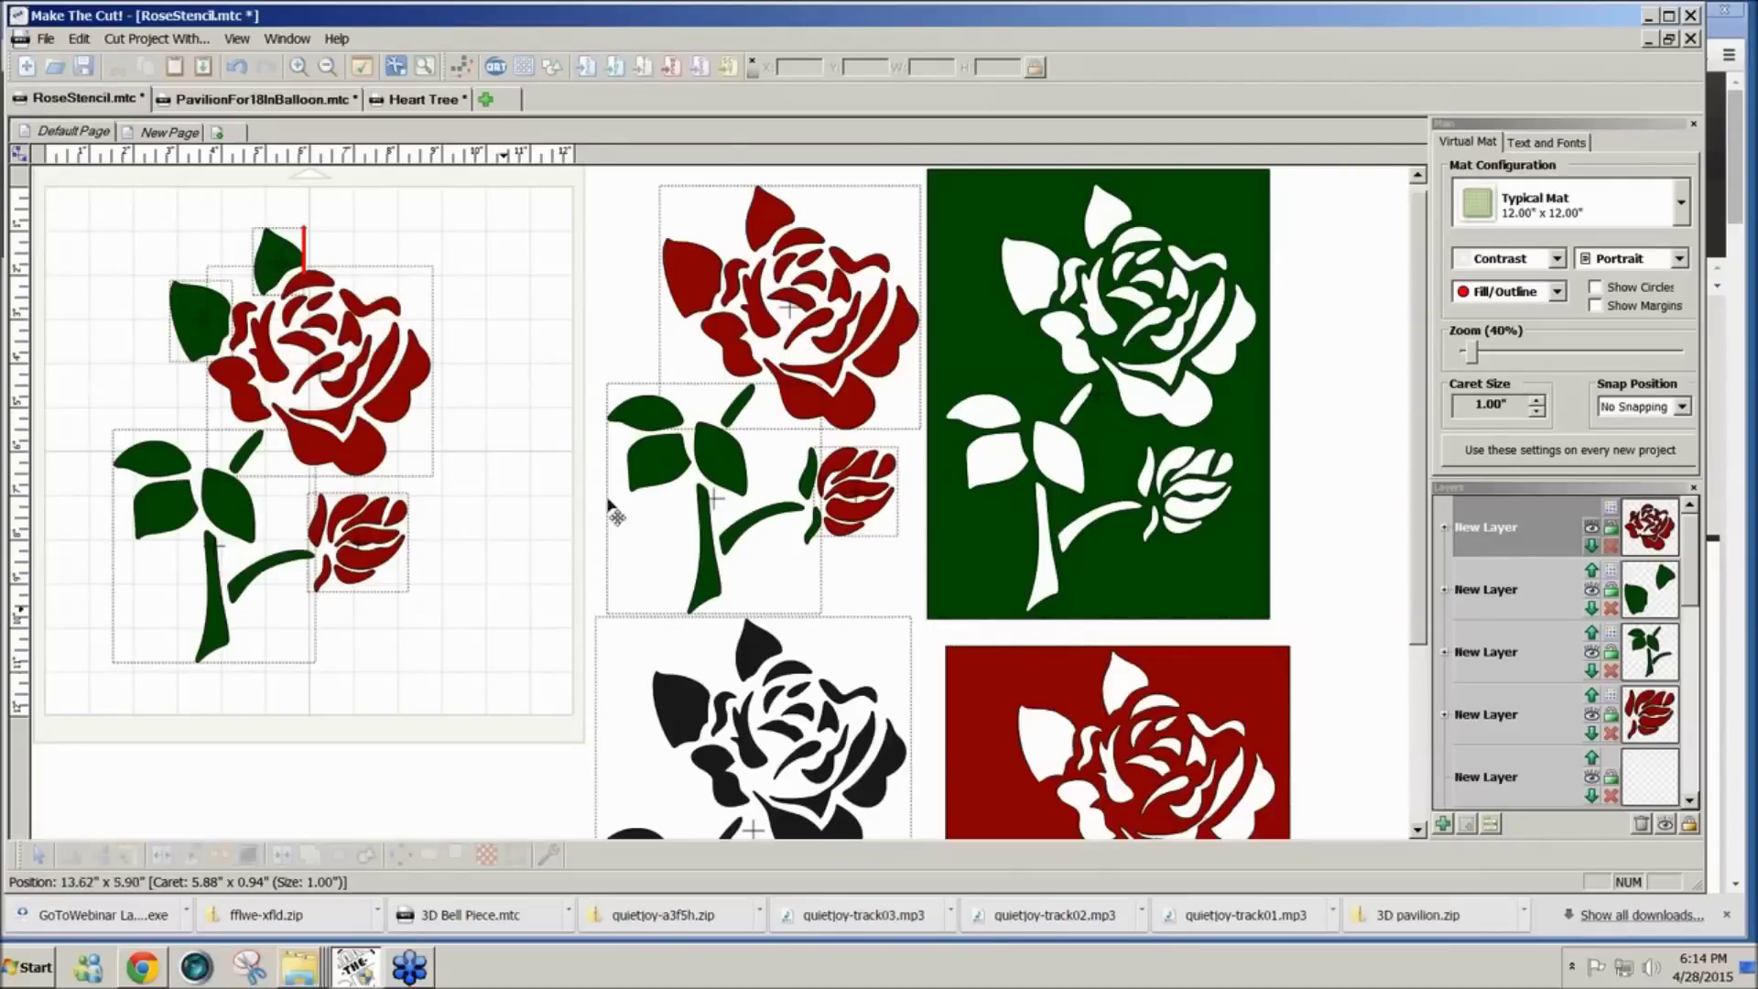
pyautogui.click(1058, 377)
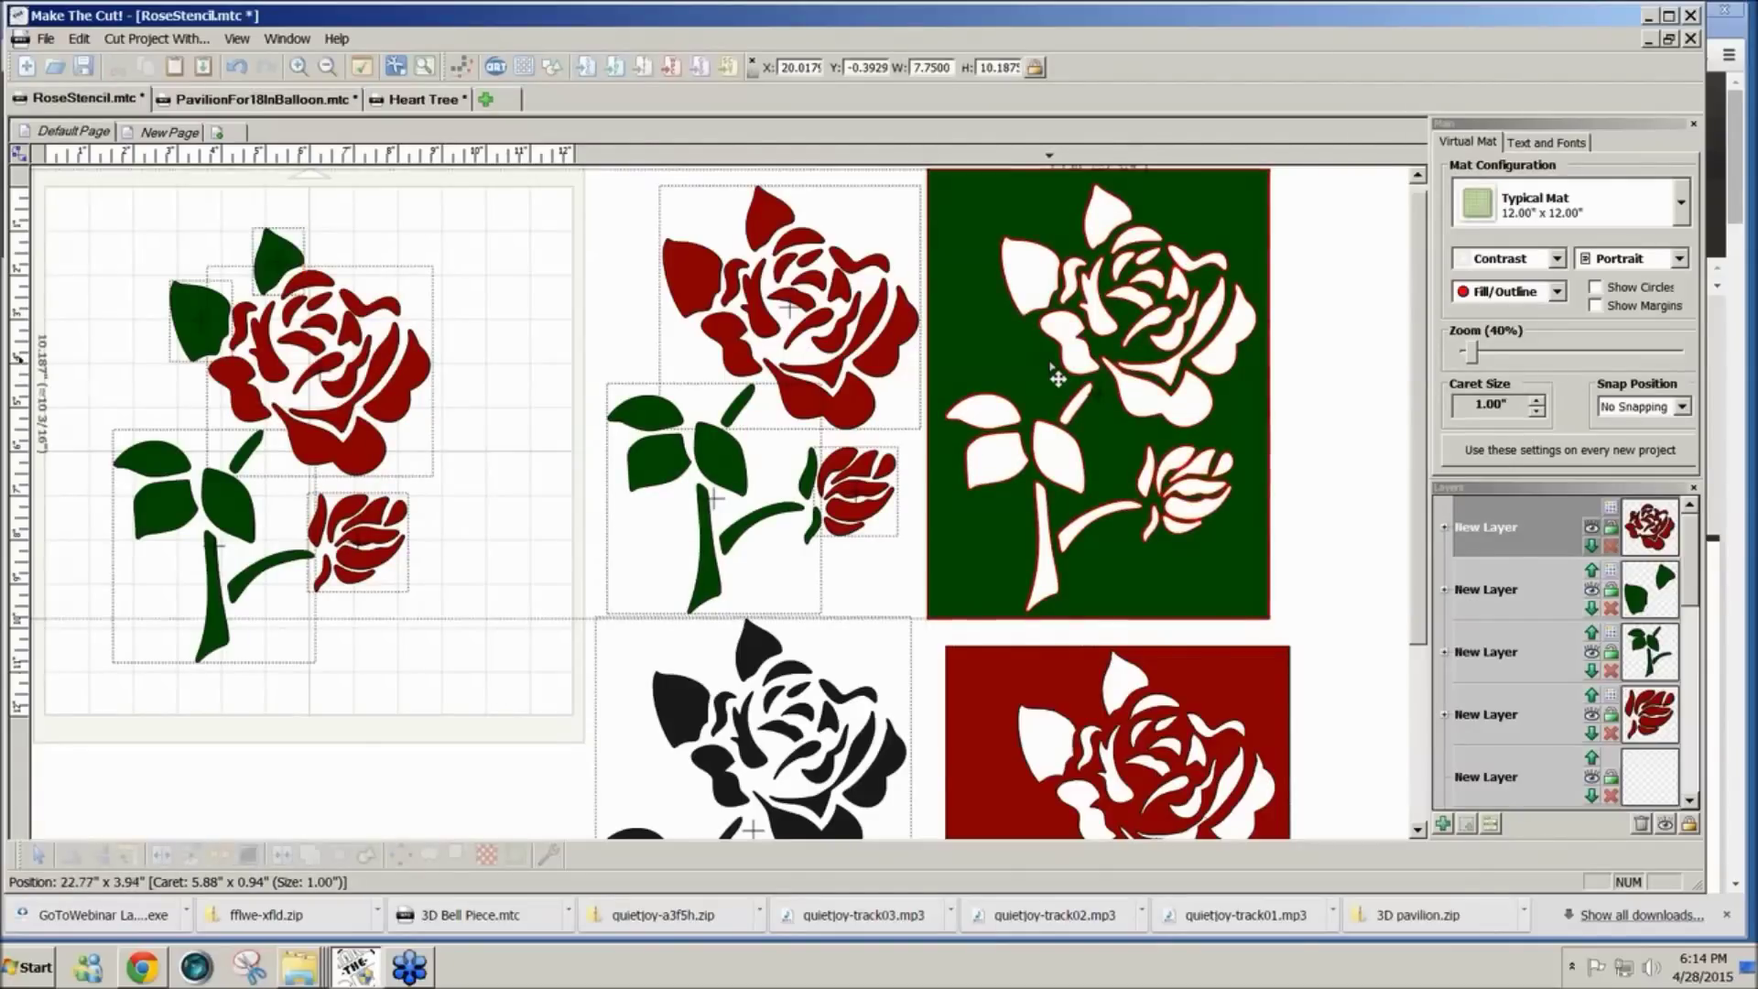
pyautogui.moveTo(1058, 377); pyautogui.dragTo(1085, 391)
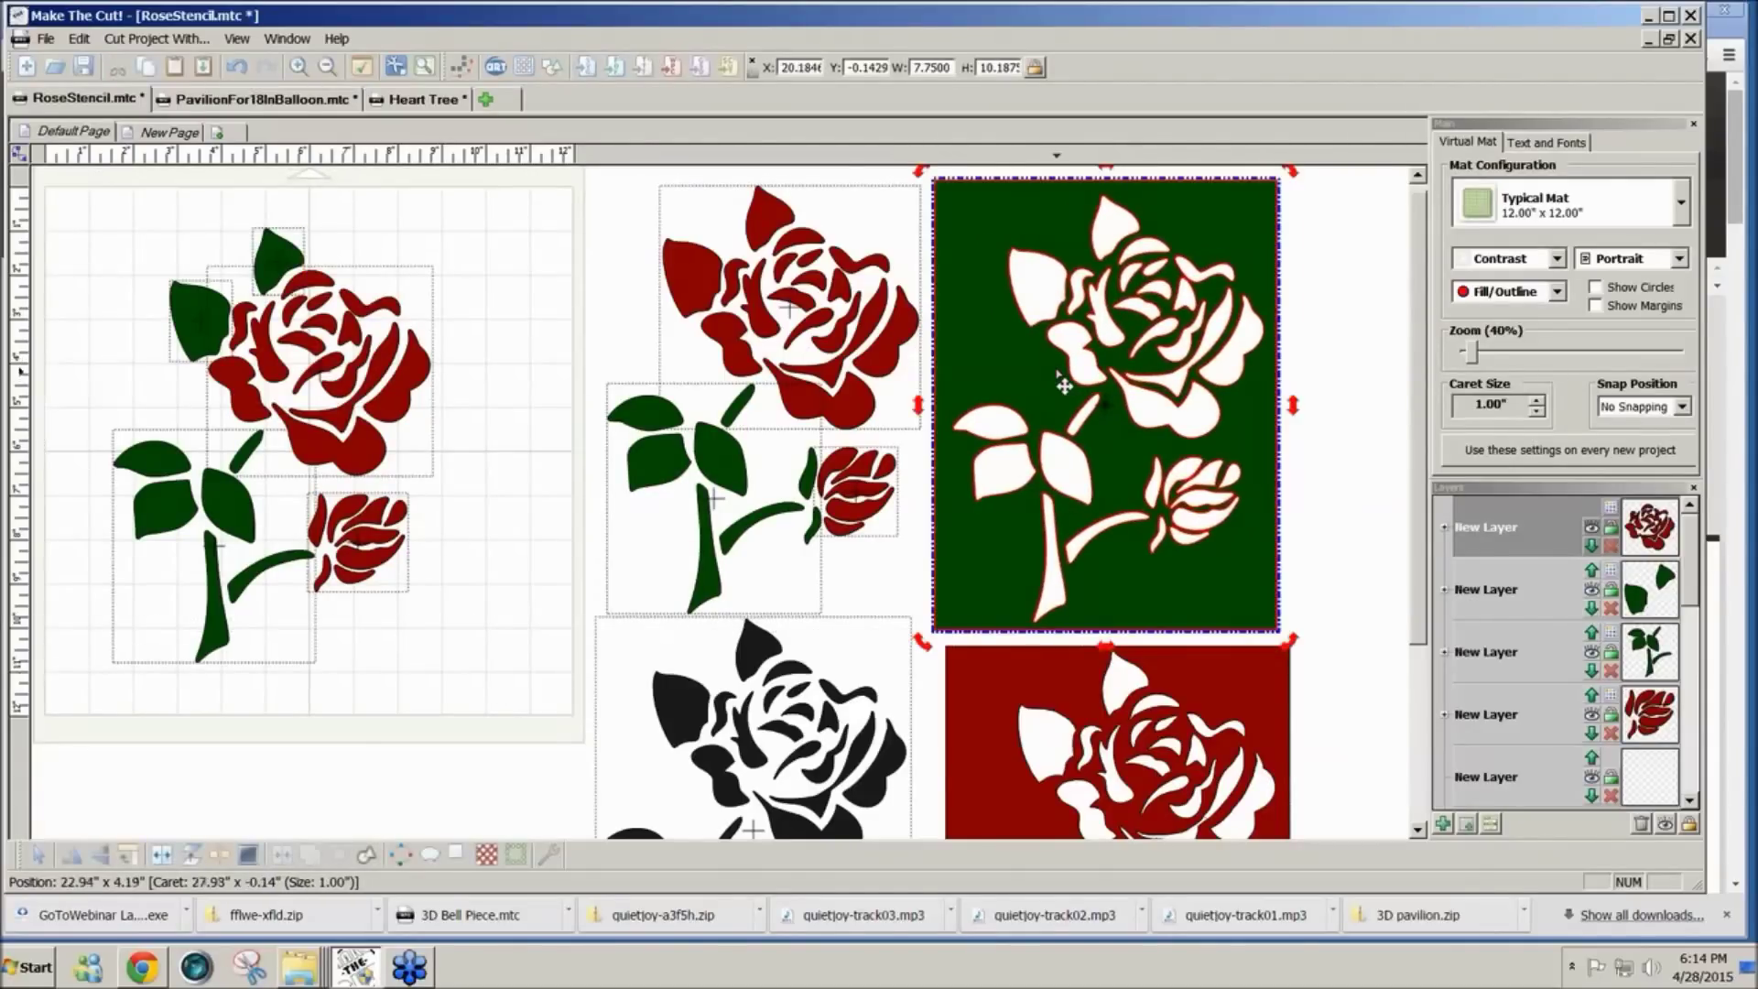
# Step: Add the Square (Polygons) basic shape and place it at the mat's upper left corner, beside the coloured rose
pyautogui.click(553, 69)
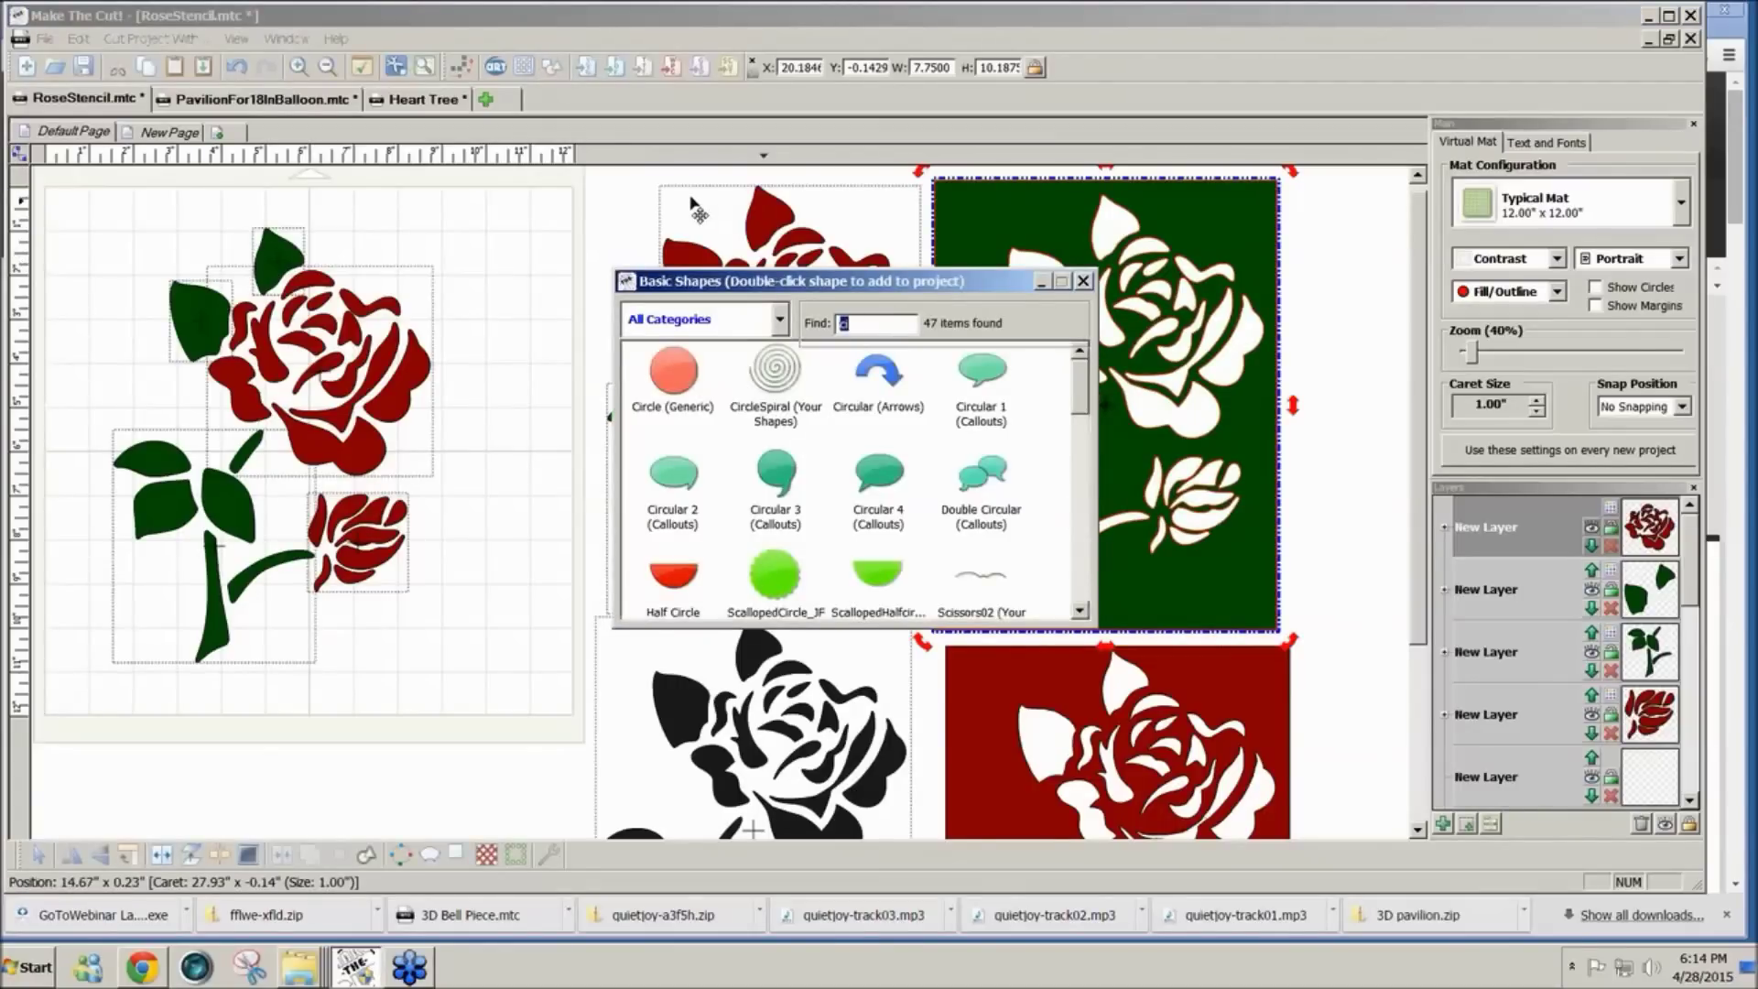
pyautogui.write('sq')
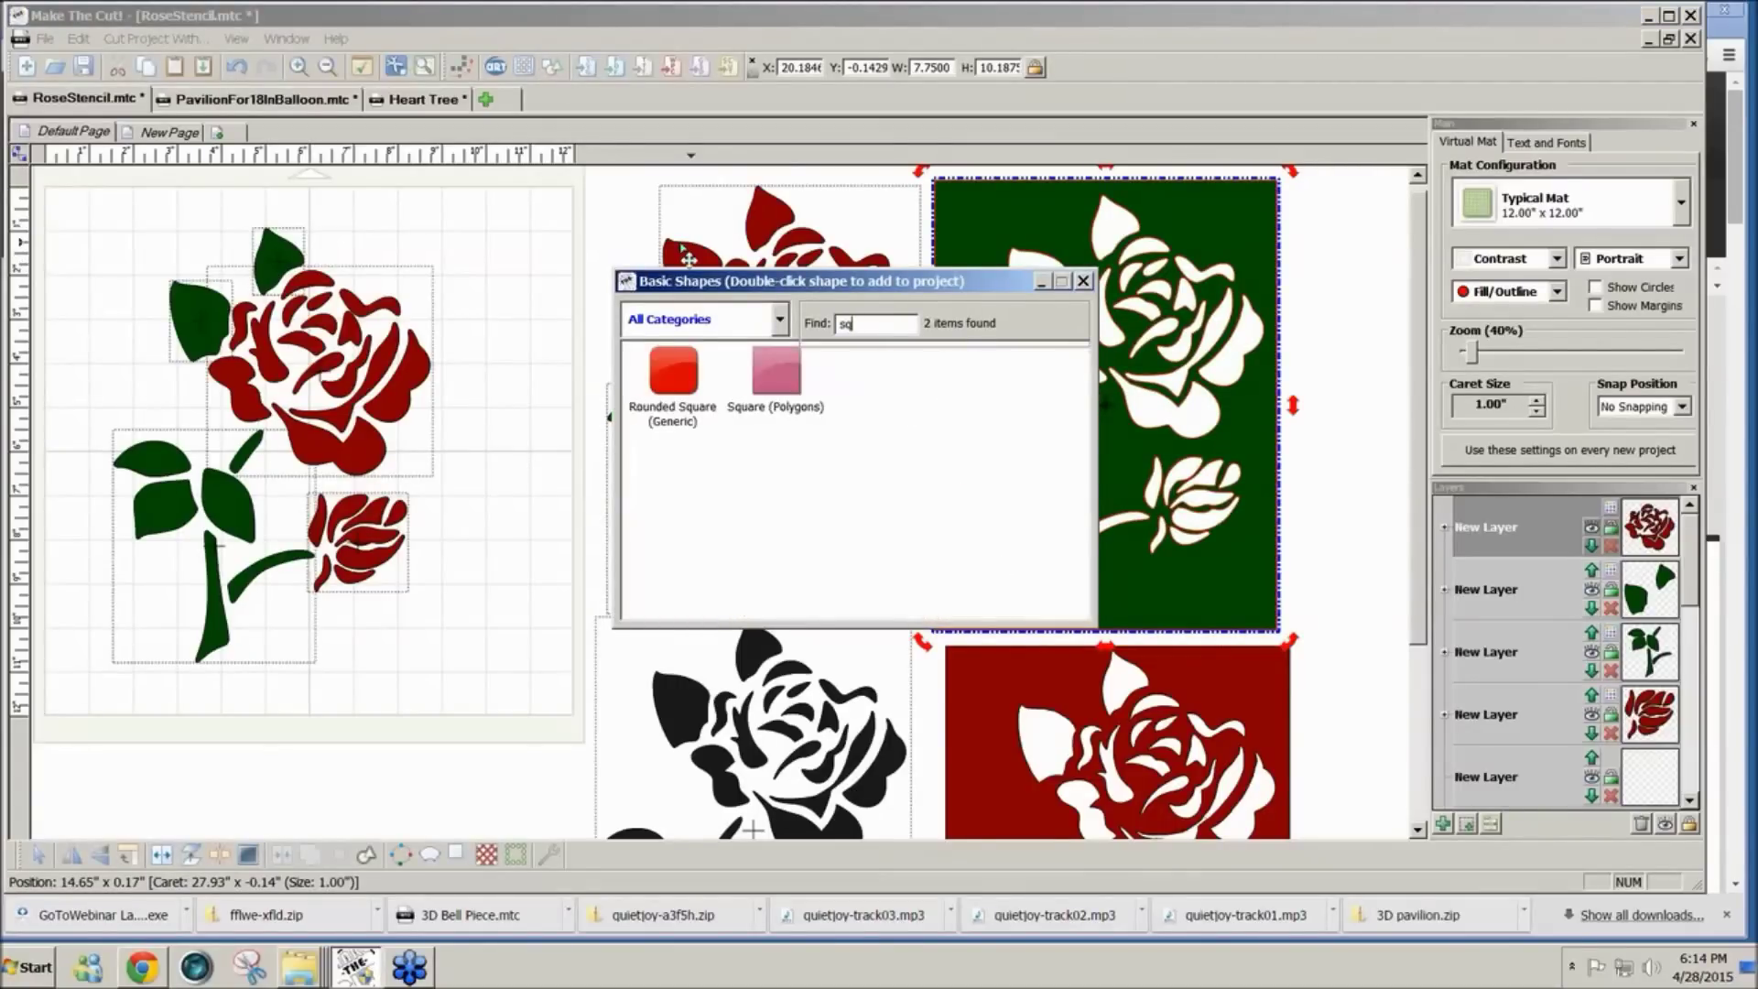
pyautogui.doubleClick(769, 375)
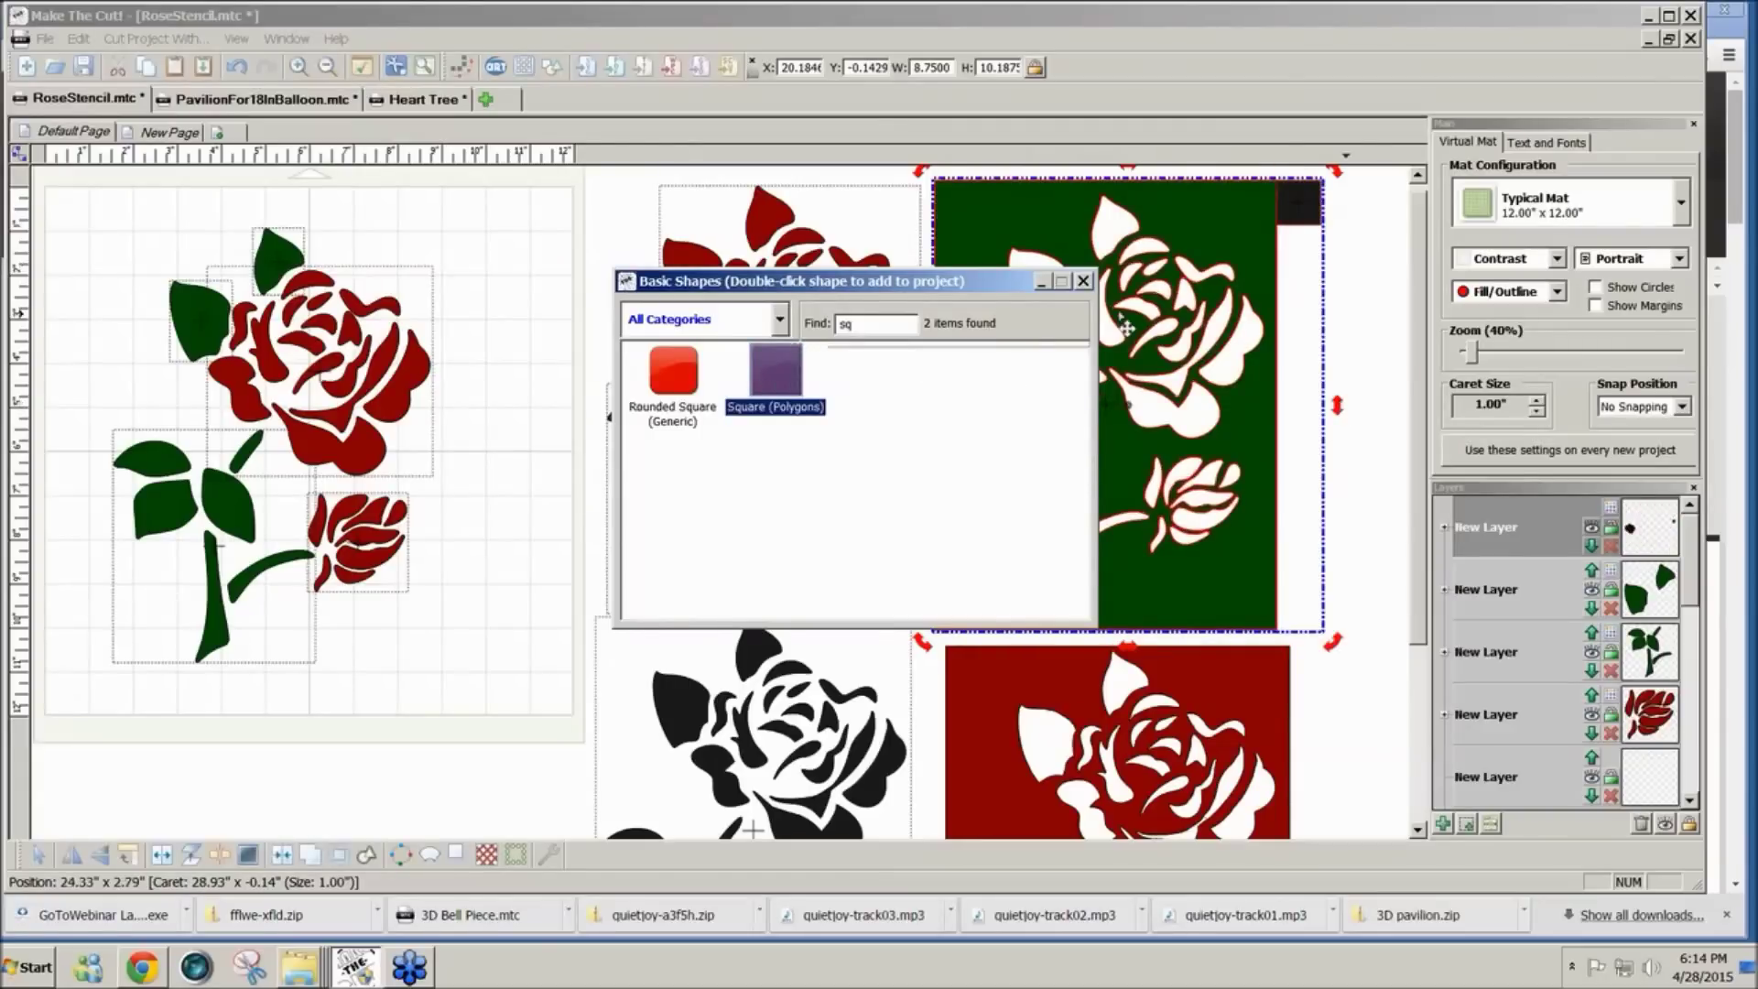
pyautogui.press('Escape')
pyautogui.moveTo(1318, 223); pyautogui.dragTo(120, 250)
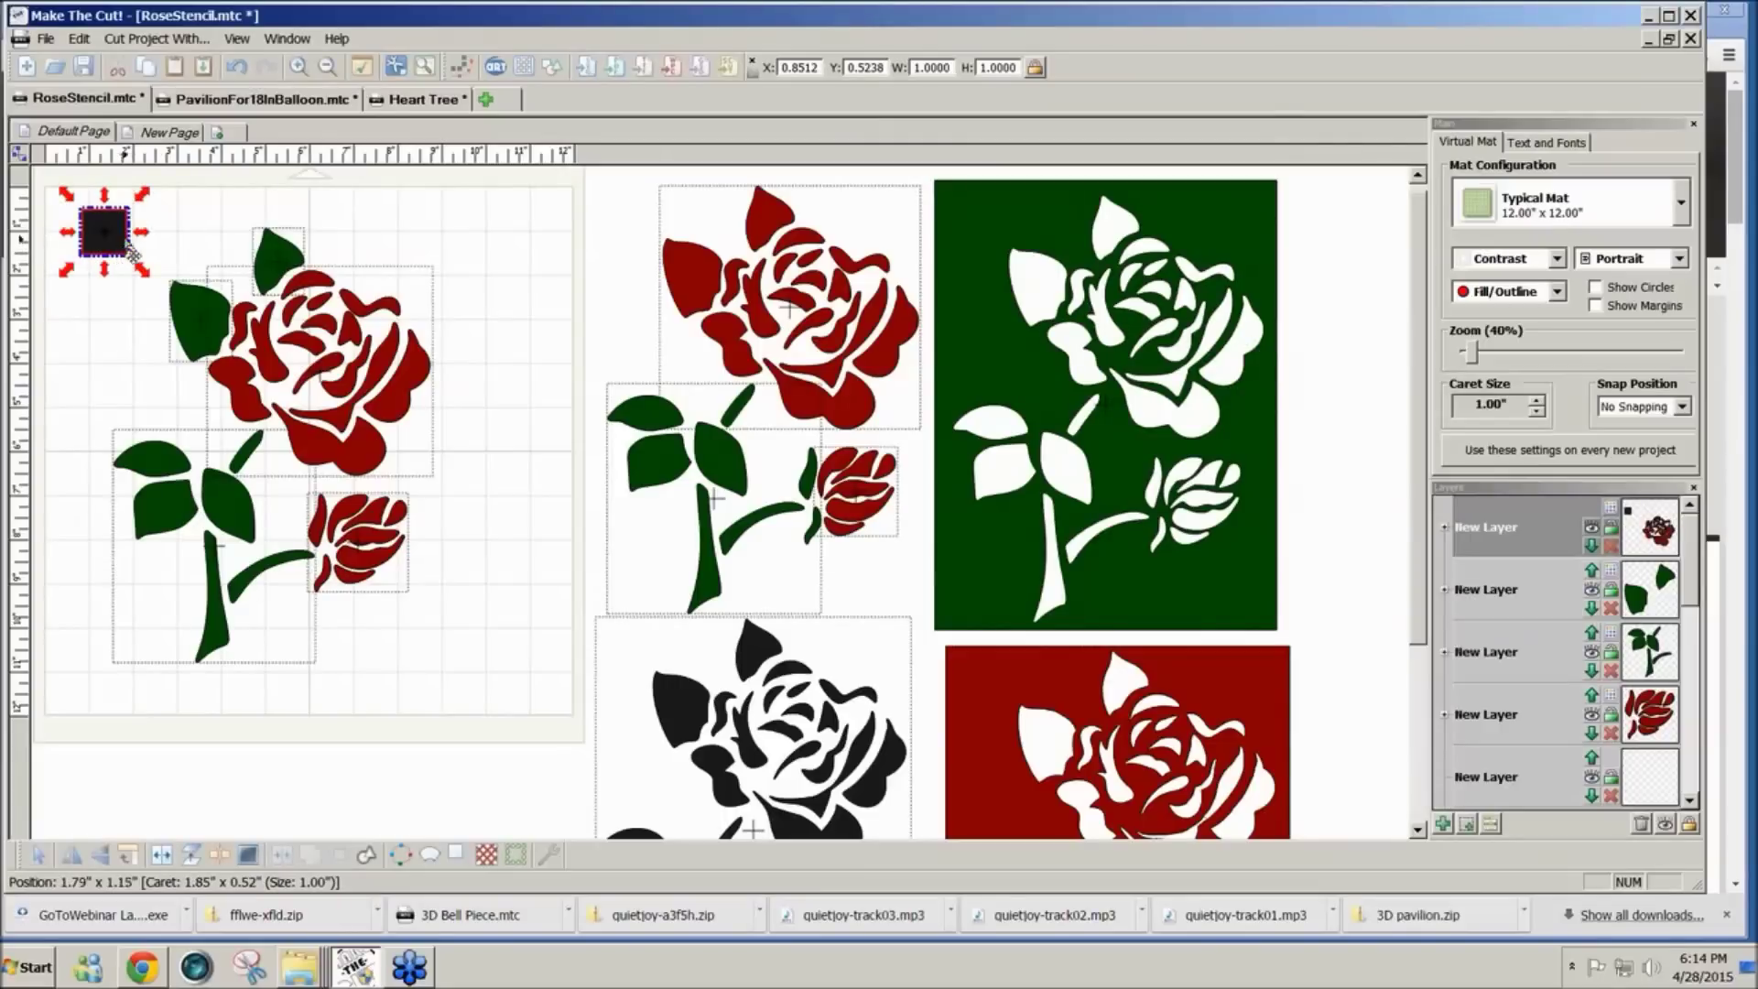
# Step: Stretch the square over the whole rose to about 8.88 by 10.92 in. and join it with all rose parts as a cut-out stencil
pyautogui.click(190, 242)
pyautogui.moveTo(190, 242); pyautogui.dragTo(476, 274)
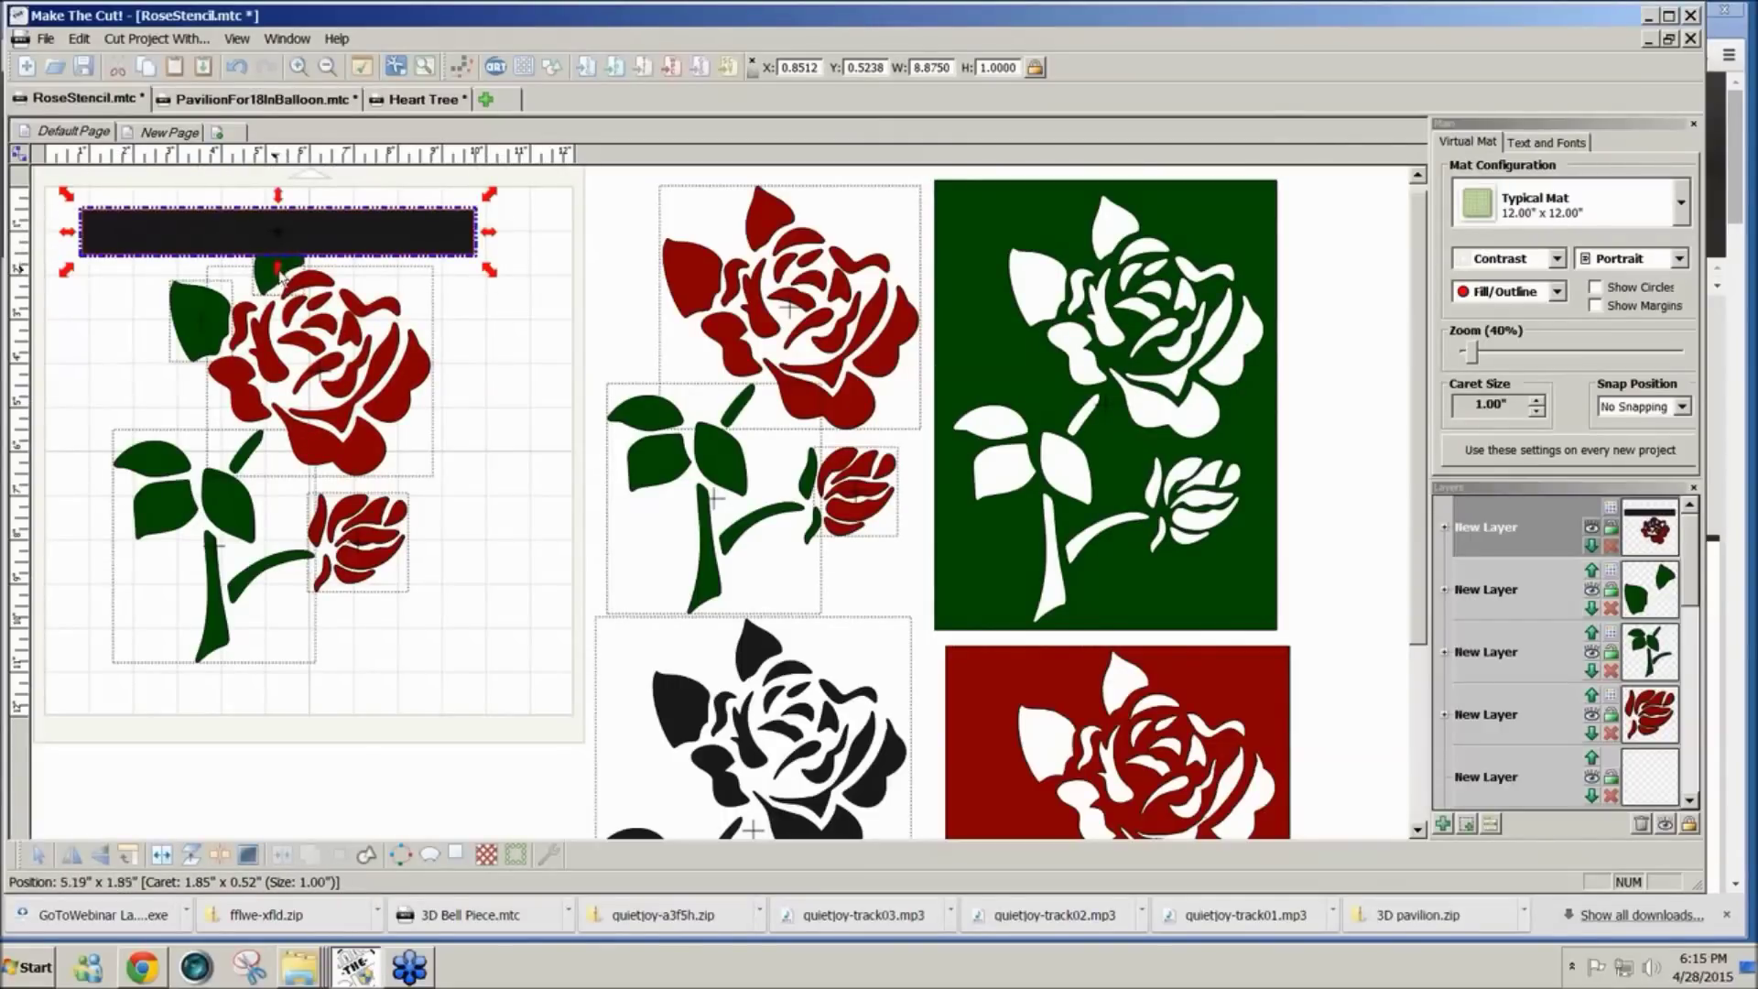
pyautogui.moveTo(281, 276); pyautogui.dragTo(275, 711)
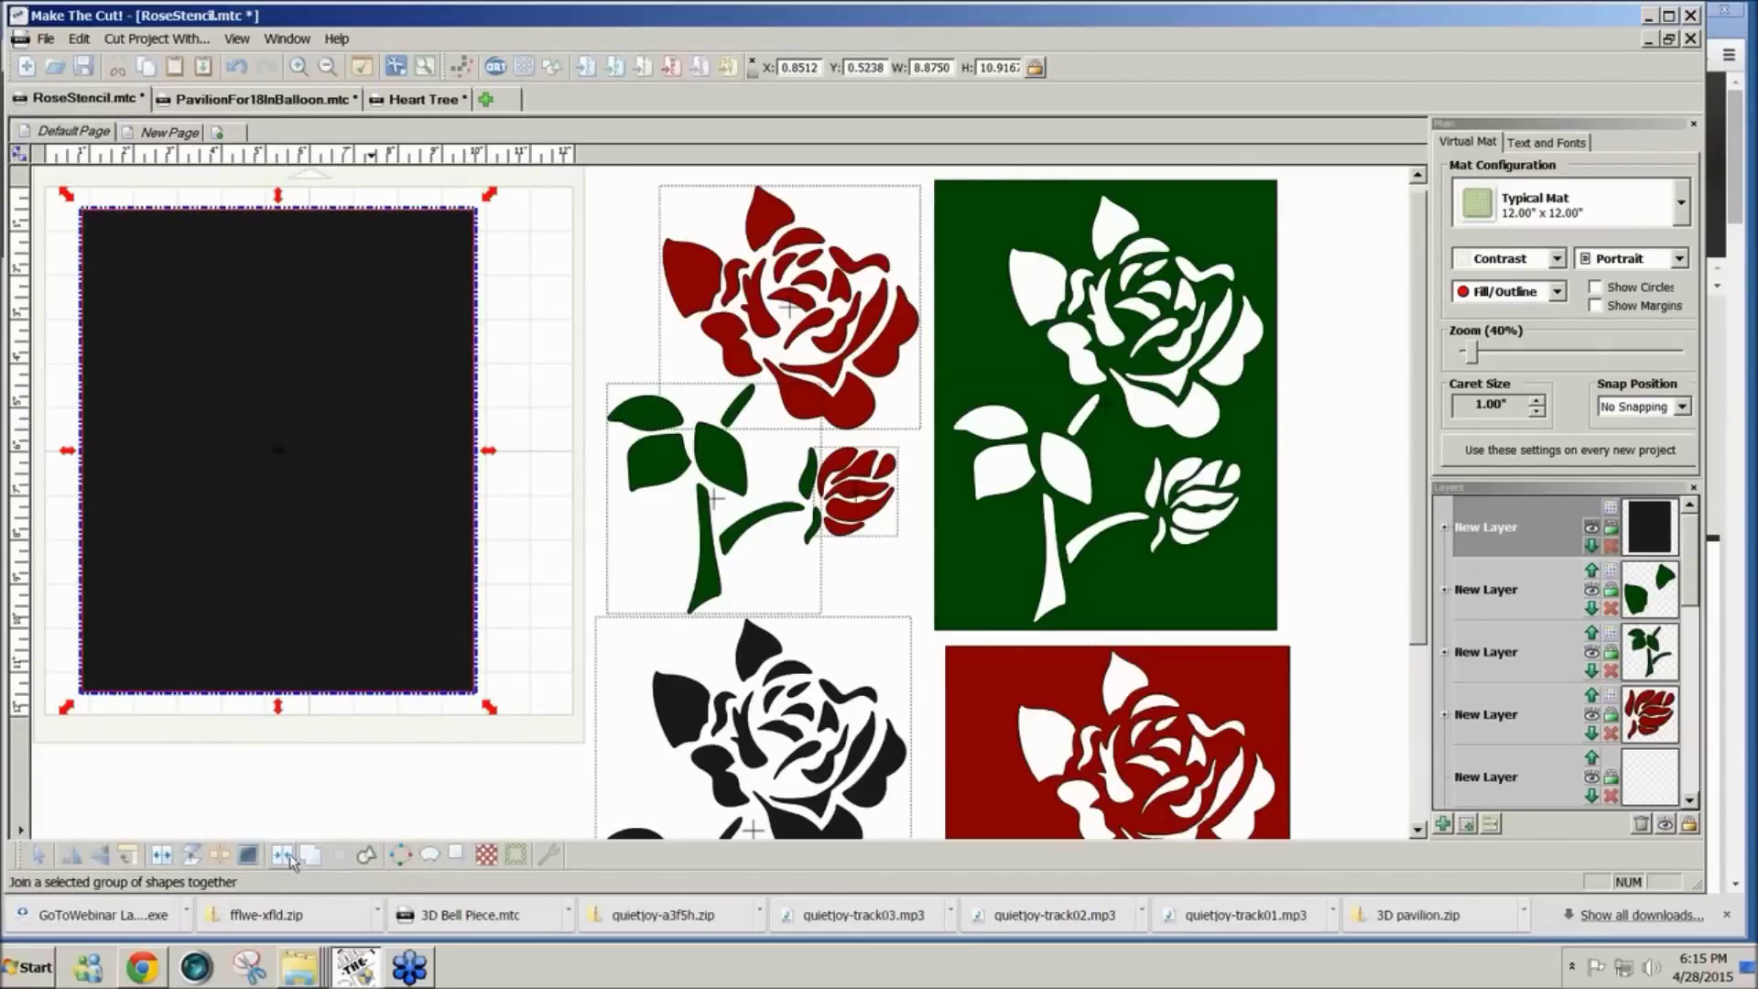
pyautogui.click(285, 856)
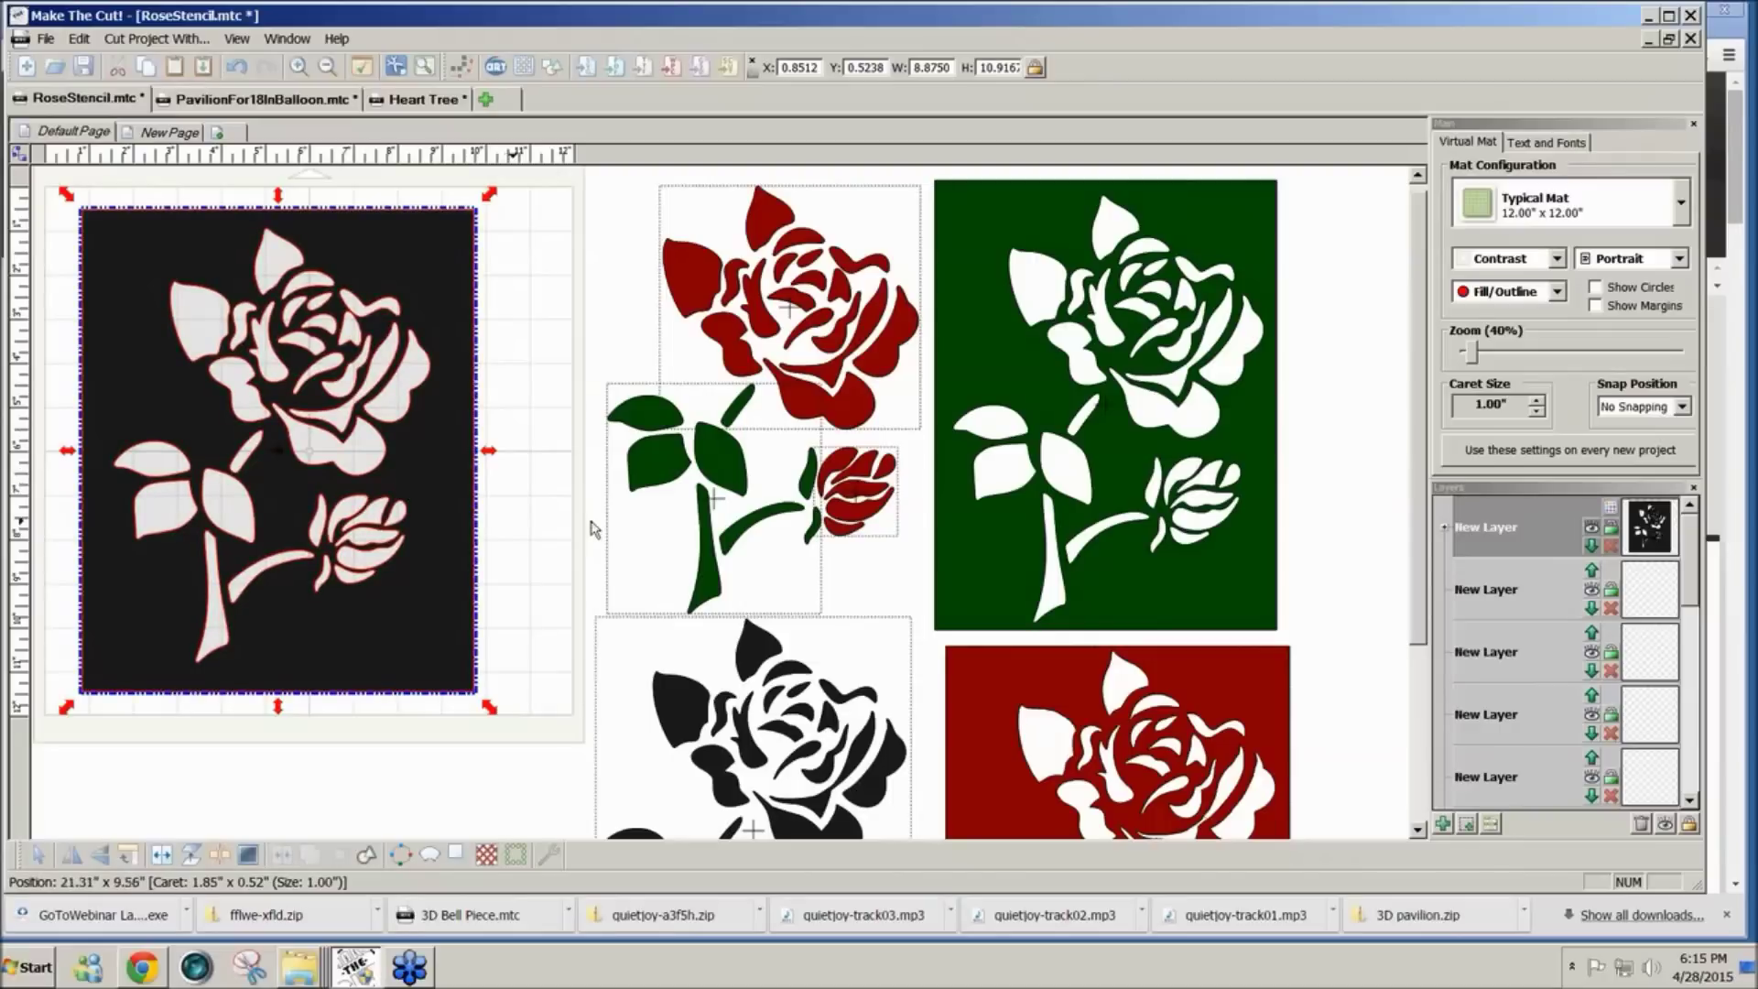
# Step: Delete all the empty layers from the project
pyautogui.click(1611, 509)
pyautogui.click(1694, 531)
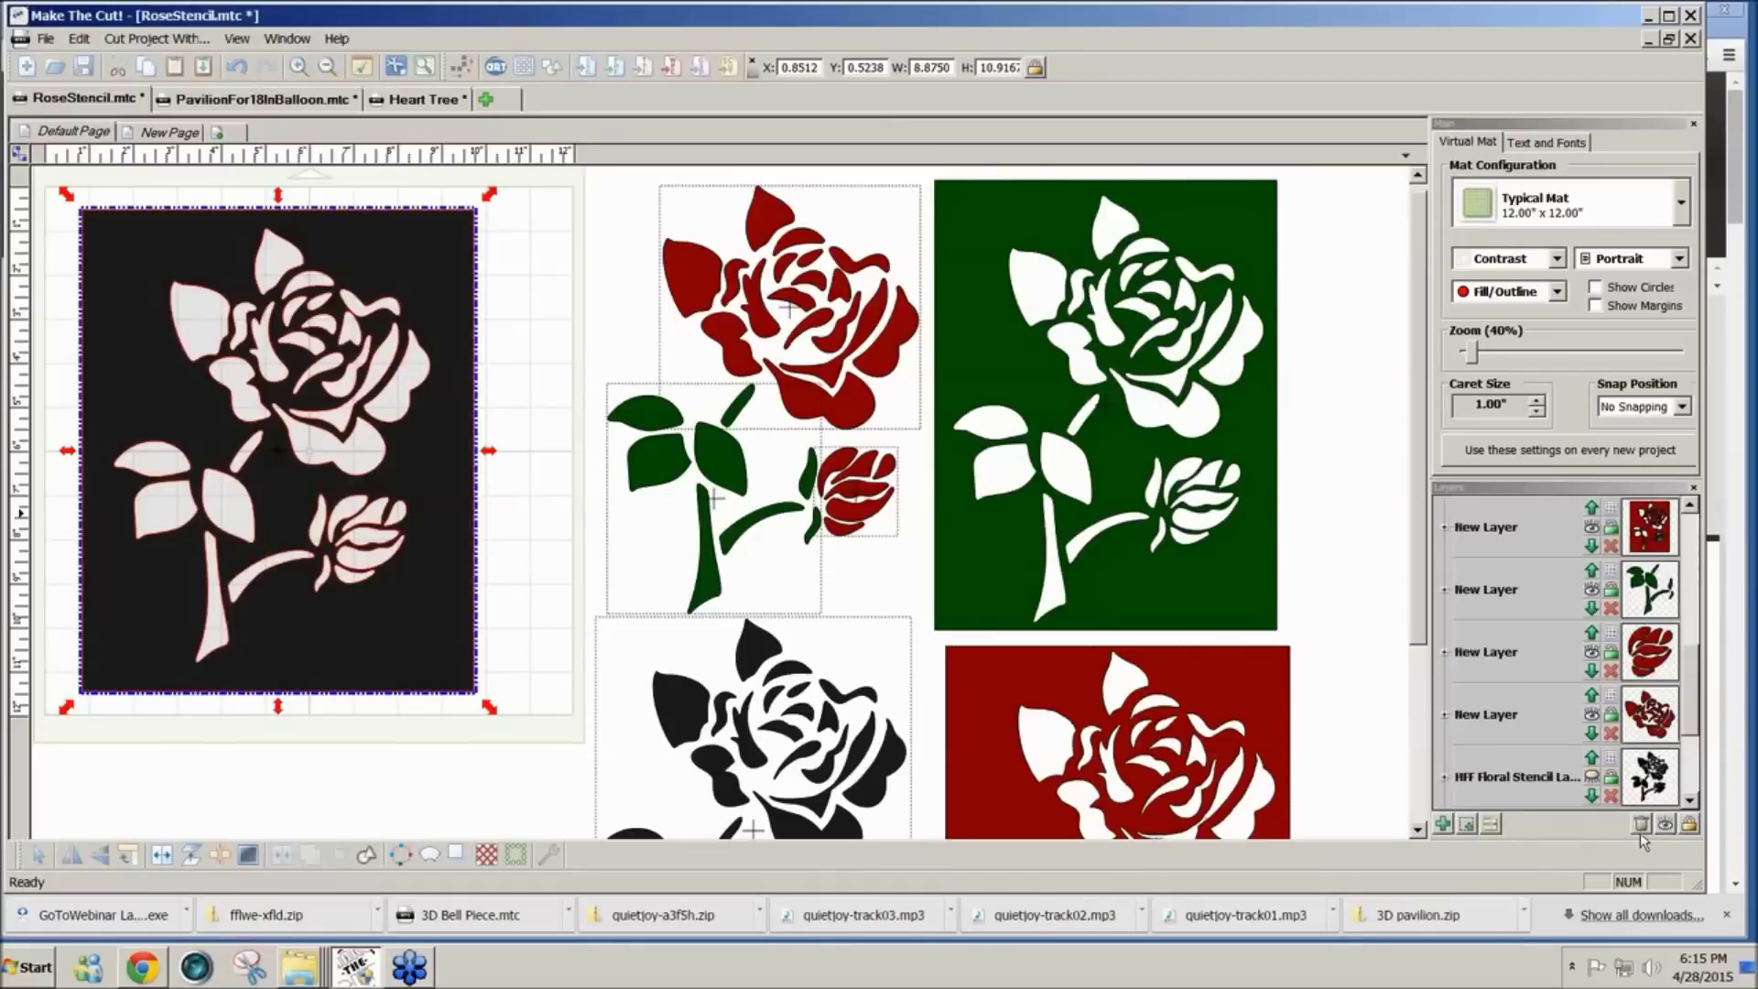
pyautogui.scroll(-1, 1690, 777)
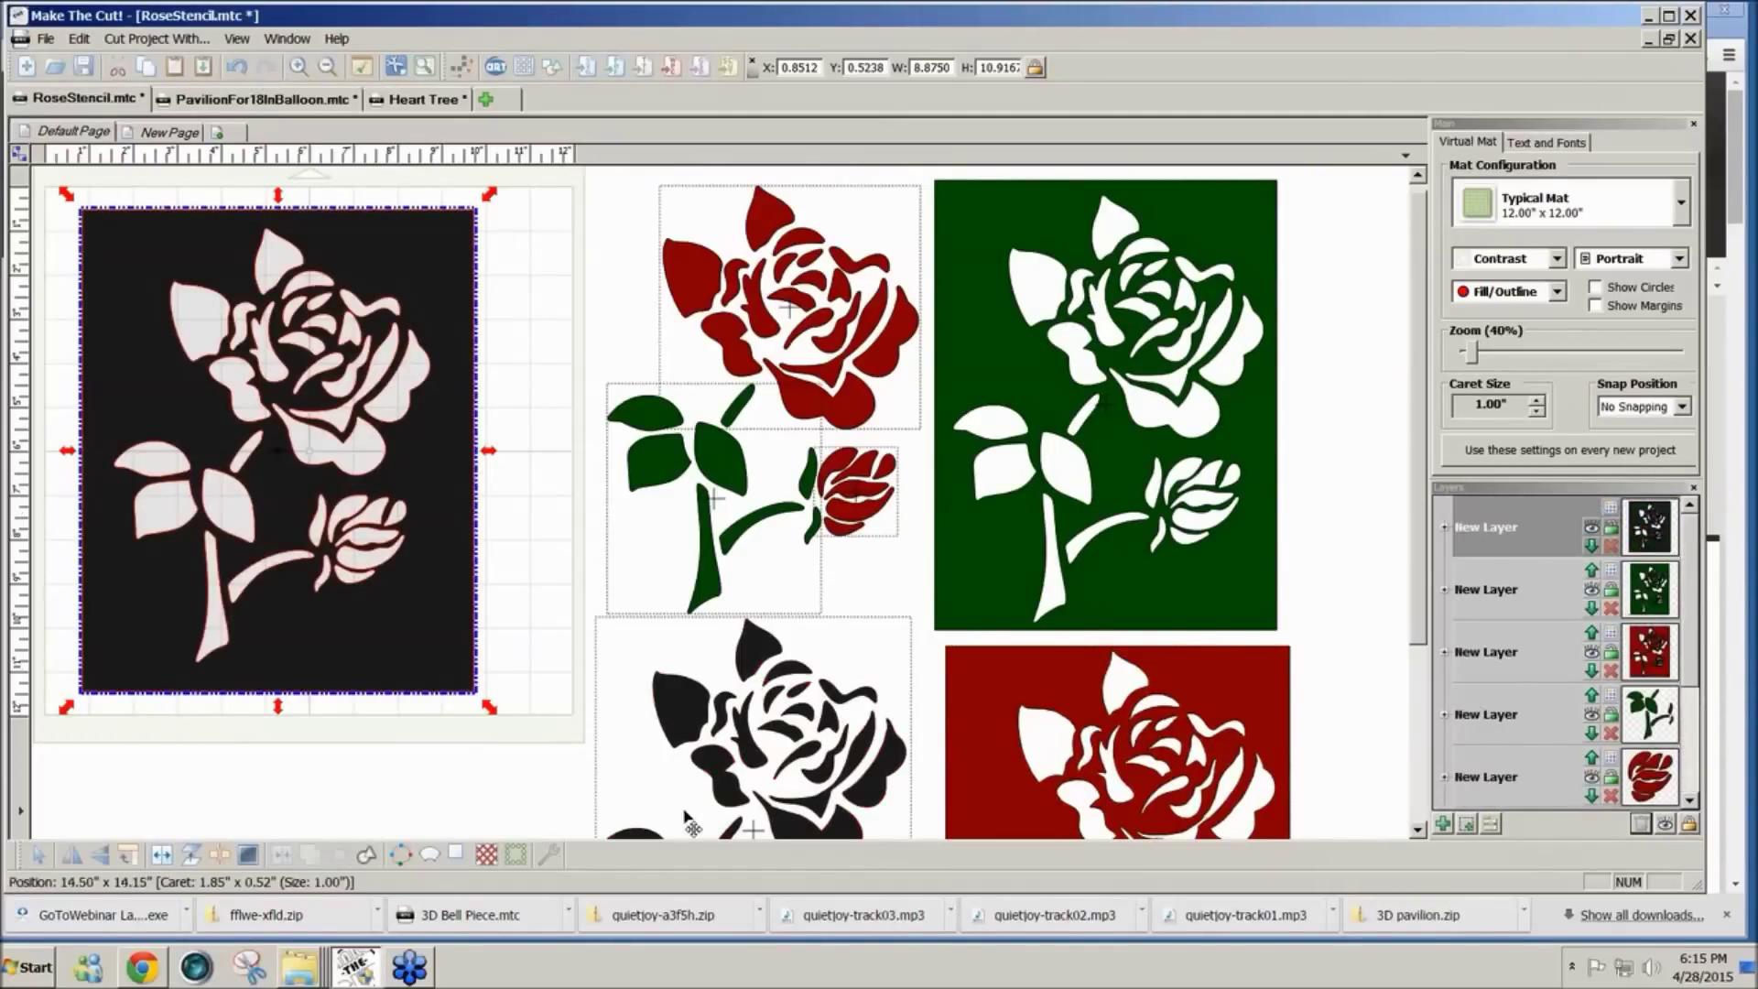
# Step: Shift the black rose stencil on the mat slightly up and to the right, to about X 0.96, Y 0.38
pyautogui.click(547, 780)
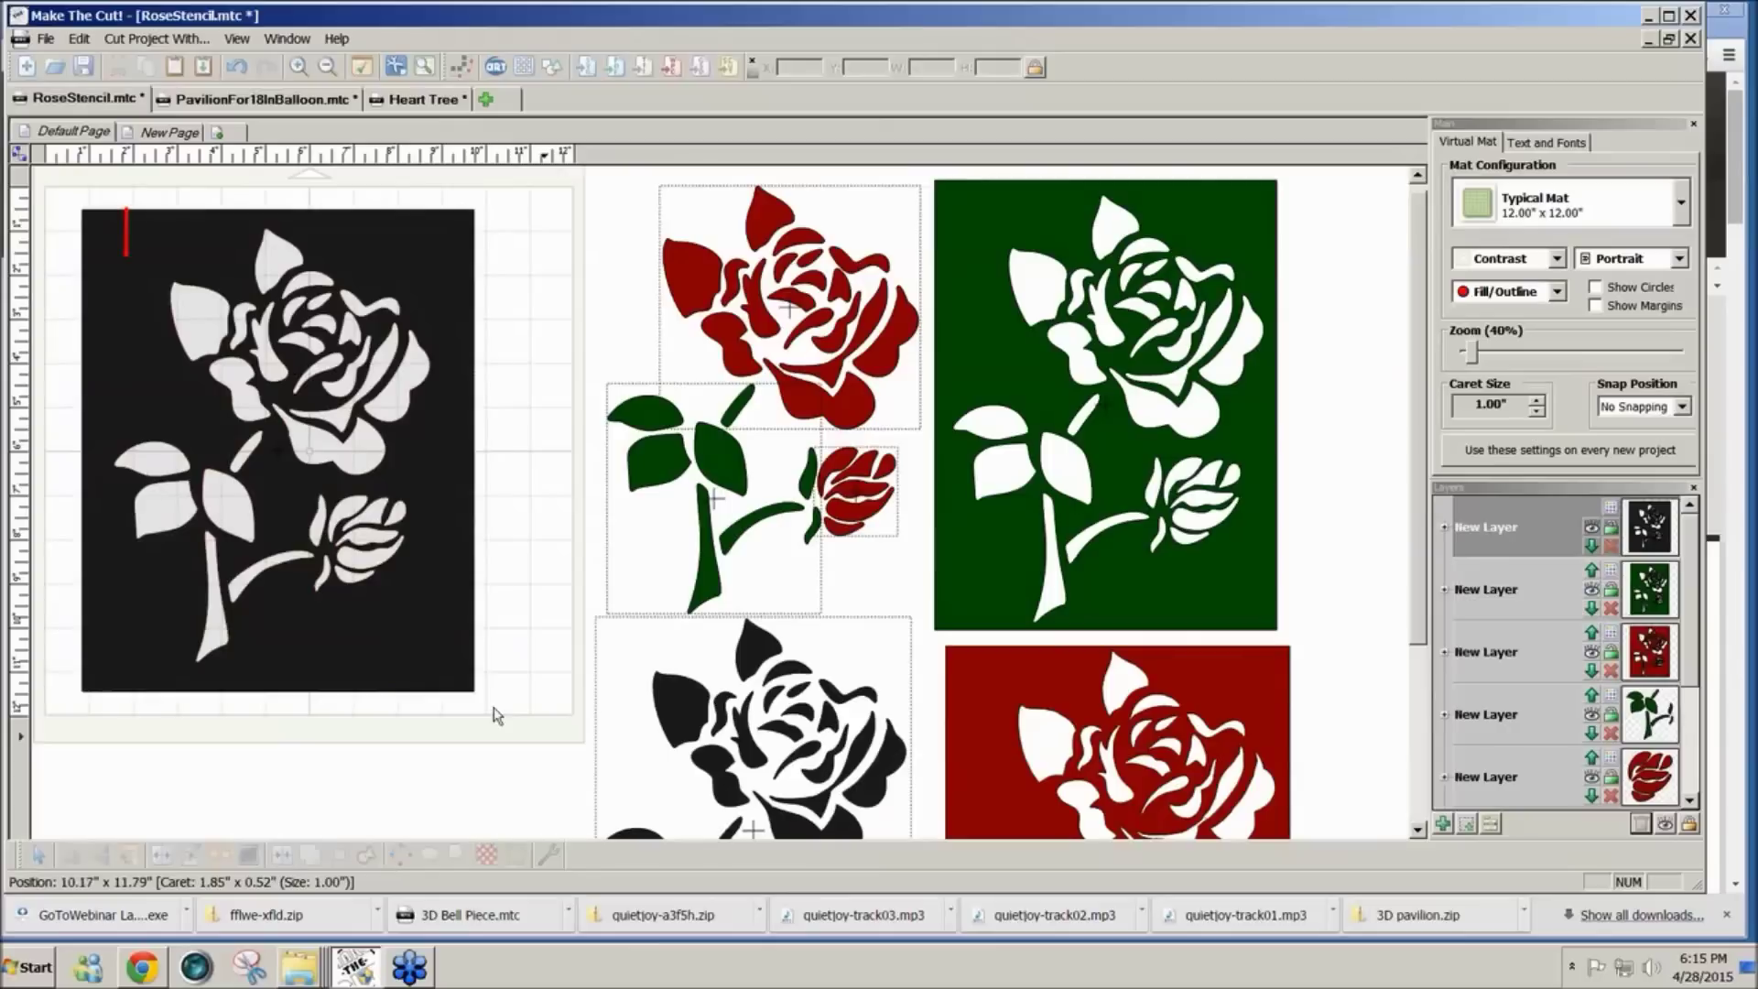
pyautogui.click(340, 473)
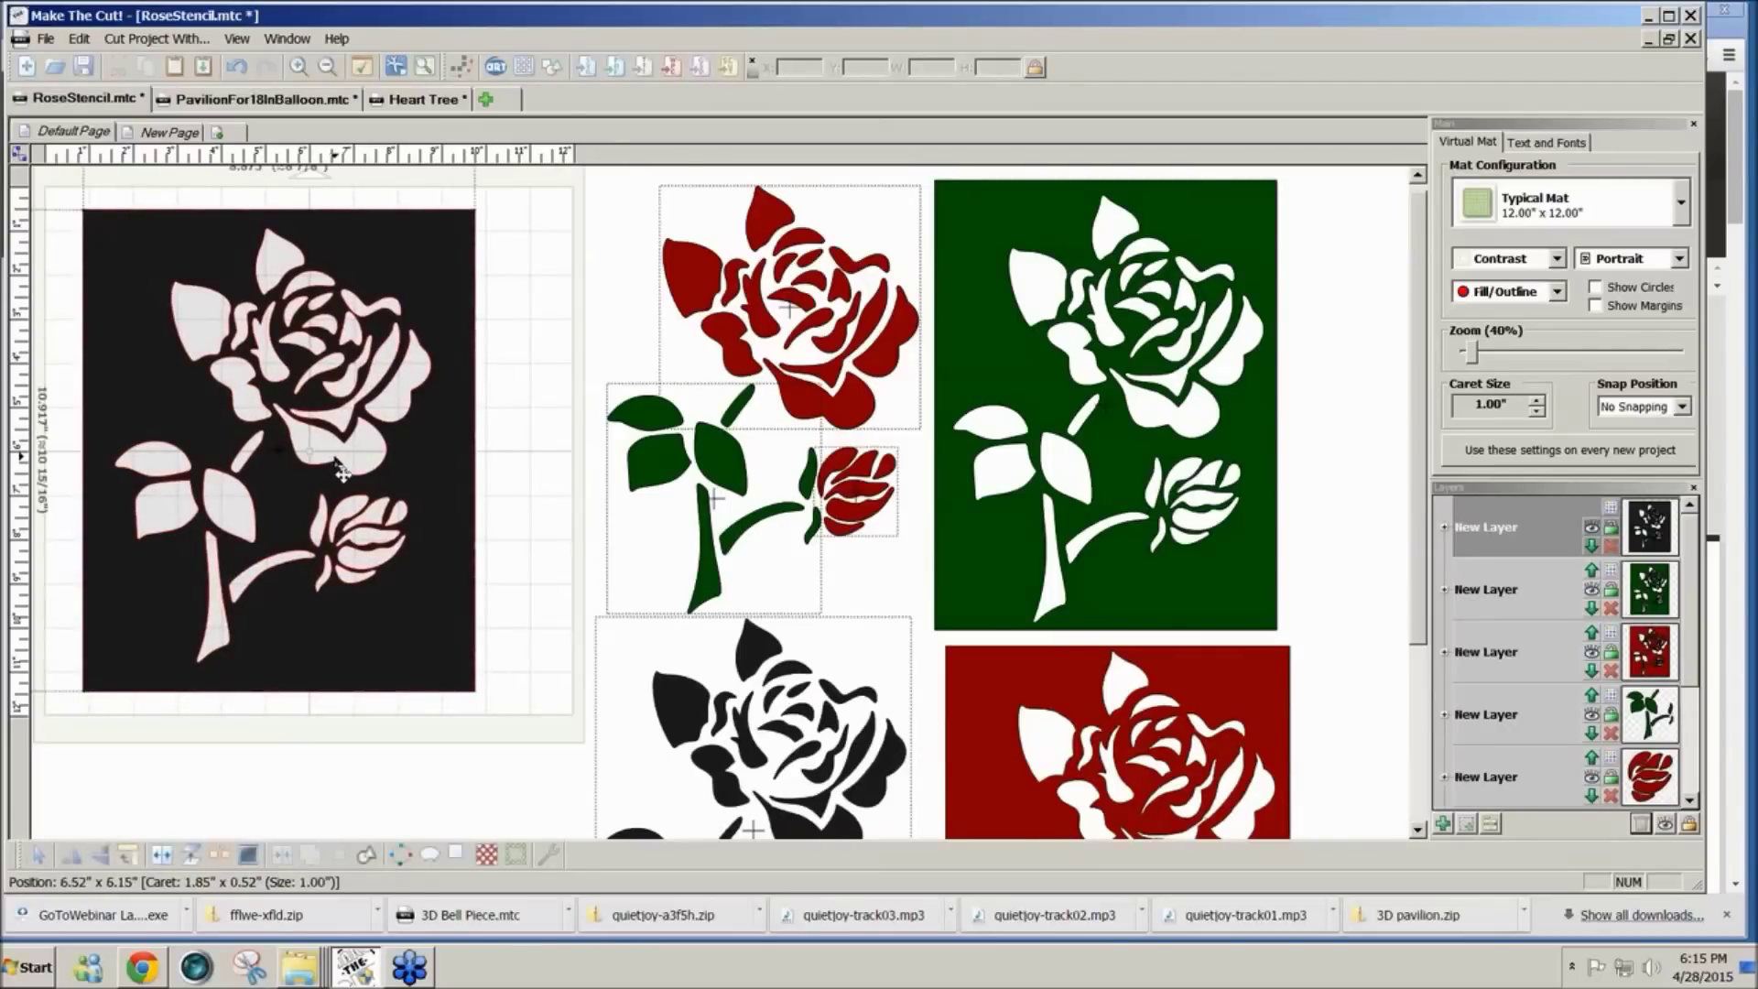
pyautogui.moveTo(343, 472); pyautogui.dragTo(346, 468)
pyautogui.click(344, 470)
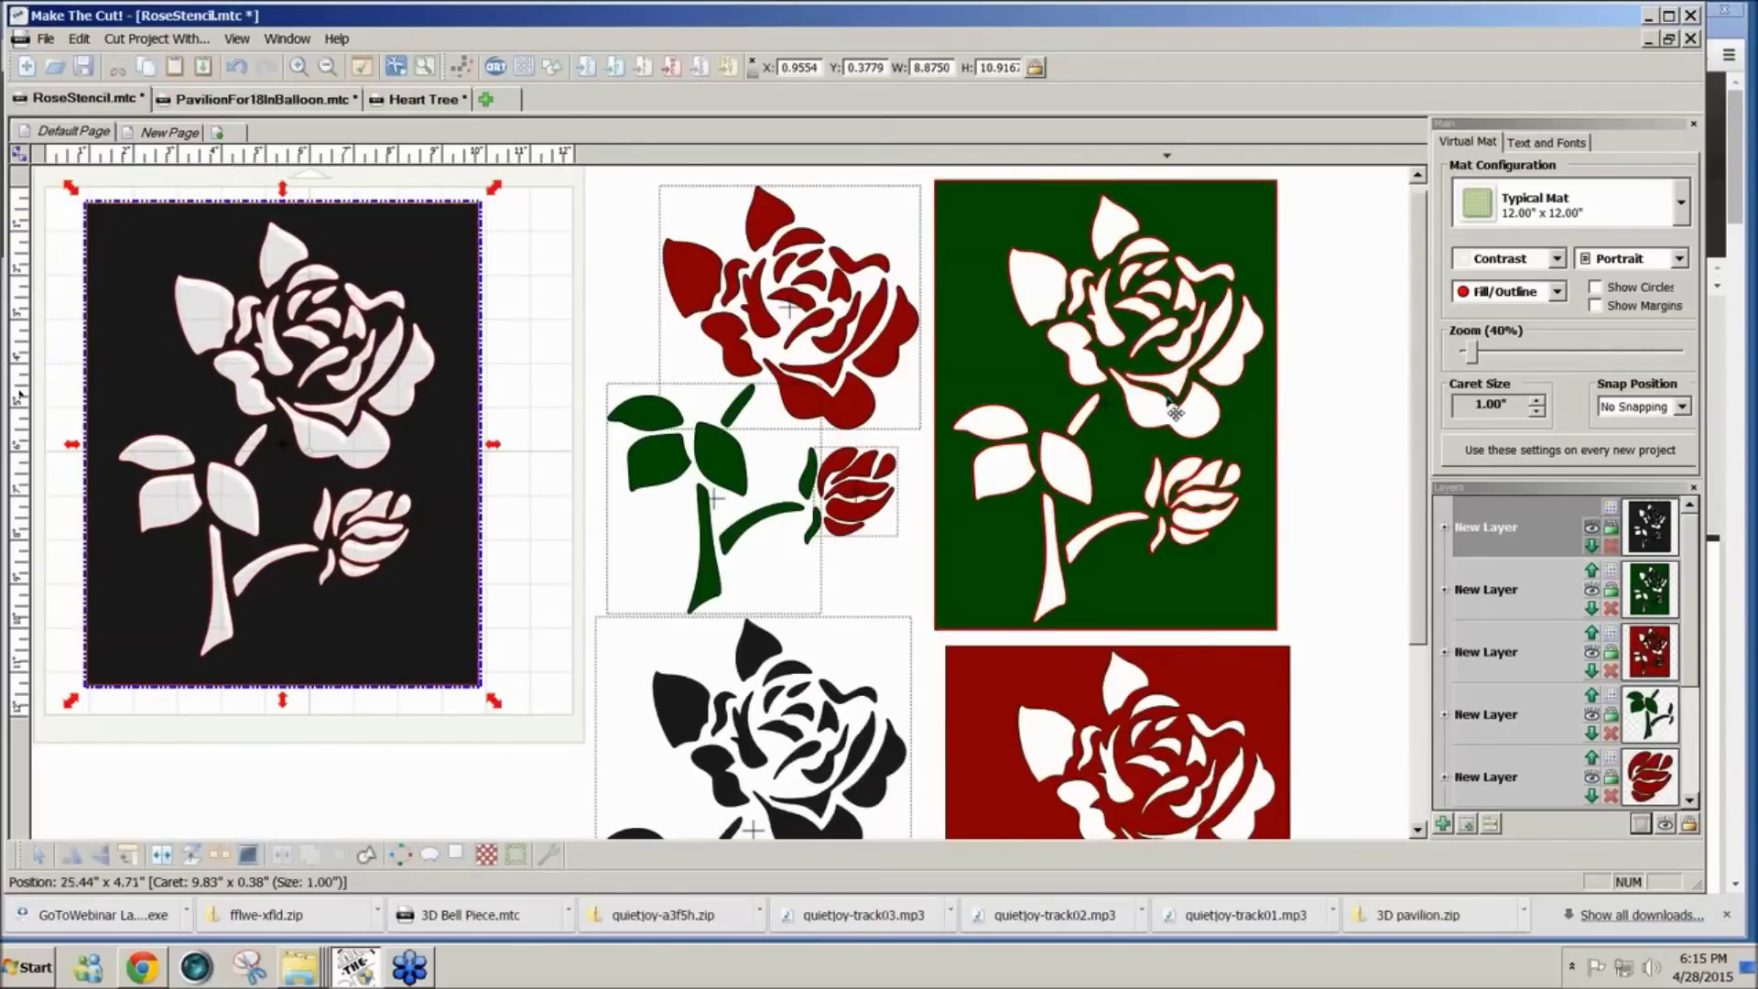
# Step: Examine the black, green and red rose stencils and the coloured rose parts on and beside the mat
pyautogui.click(1174, 412)
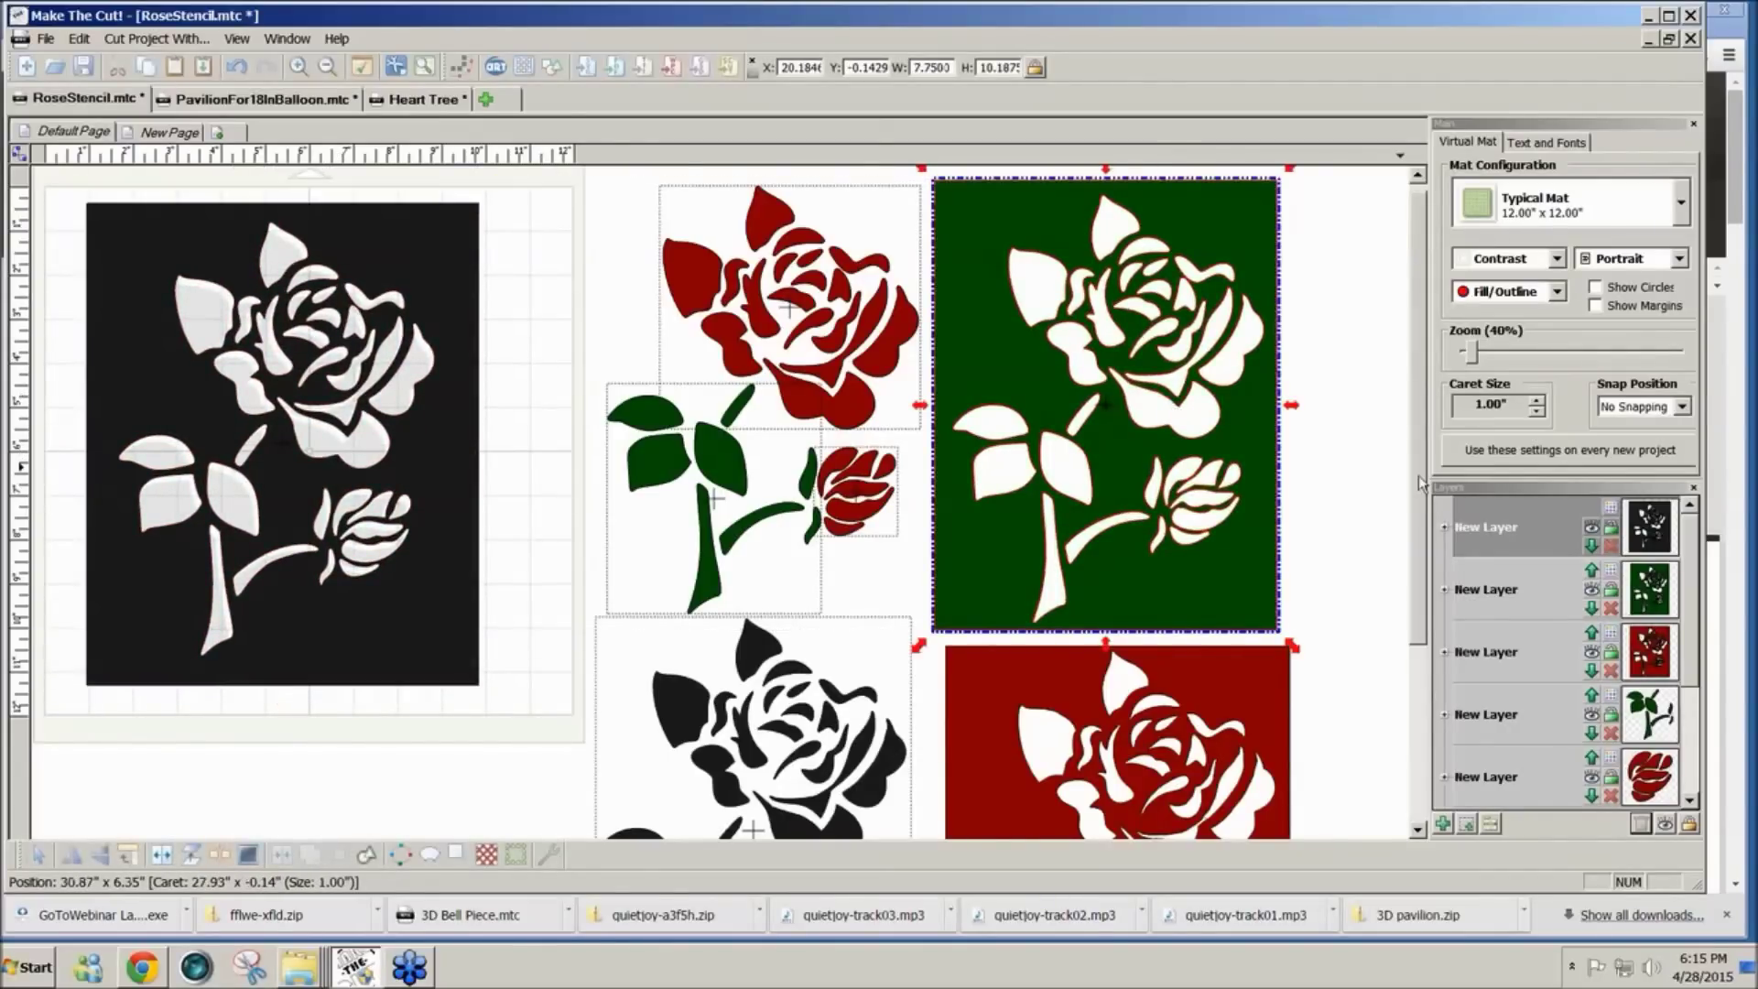
pyautogui.scroll(-3, 1420, 477)
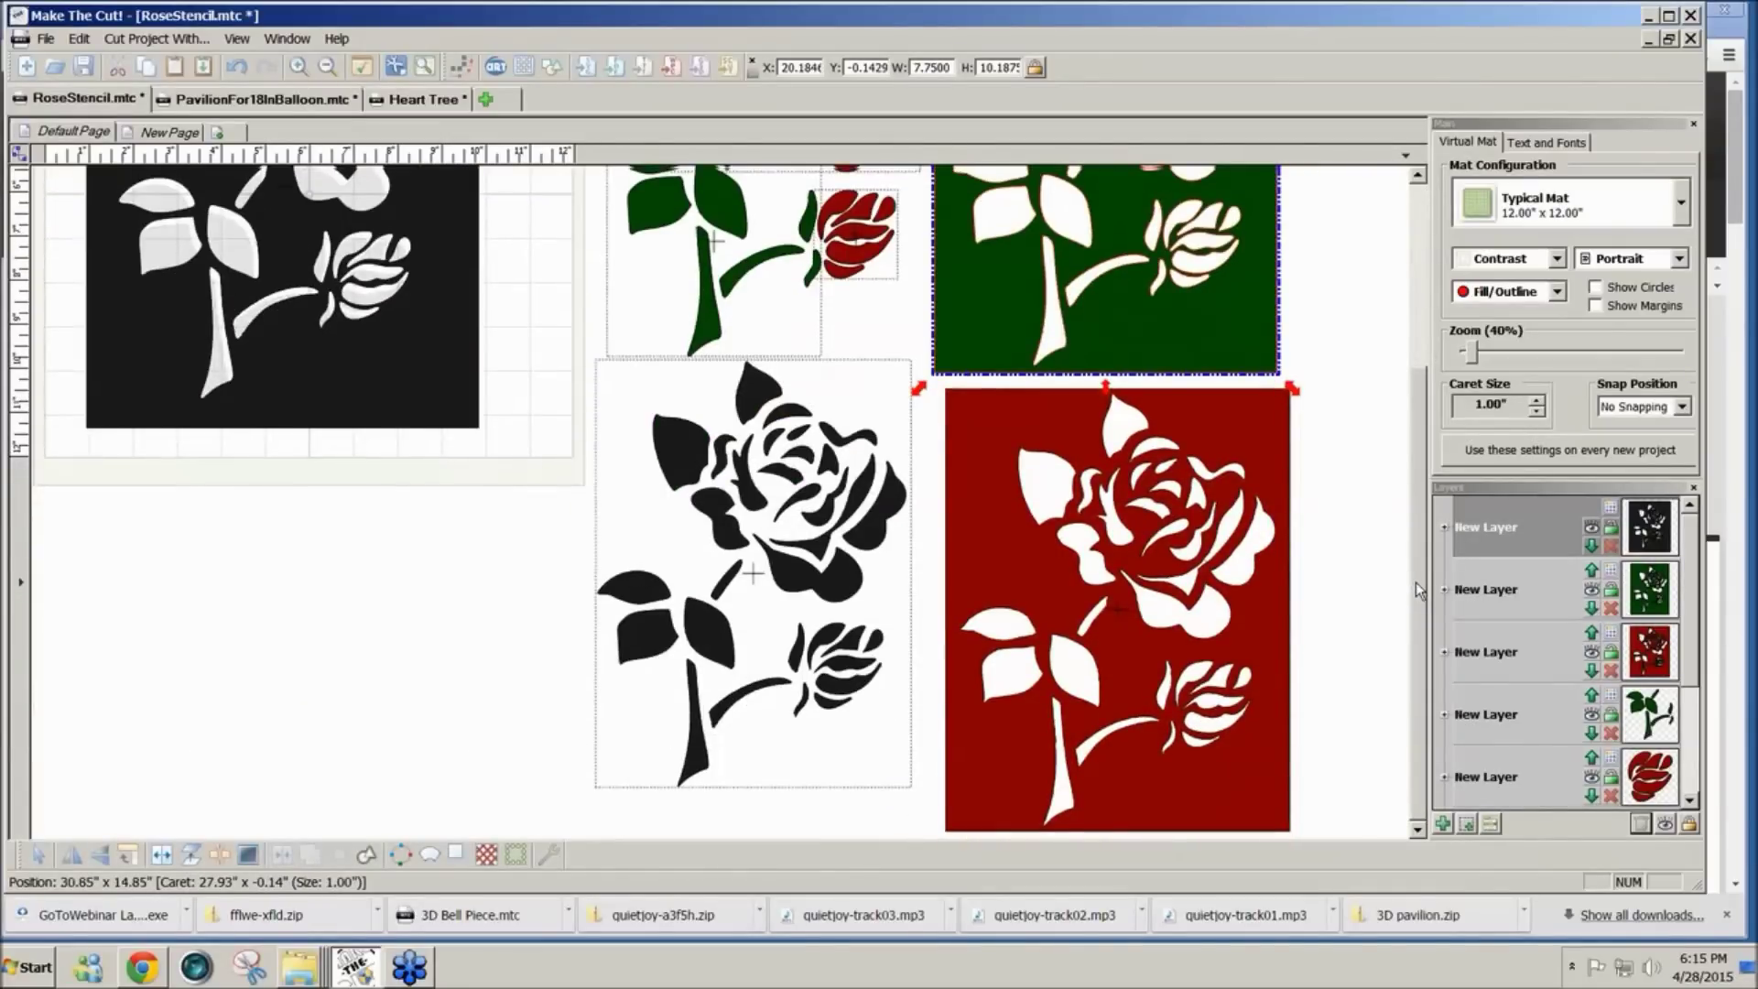
pyautogui.scroll(1, 1419, 558)
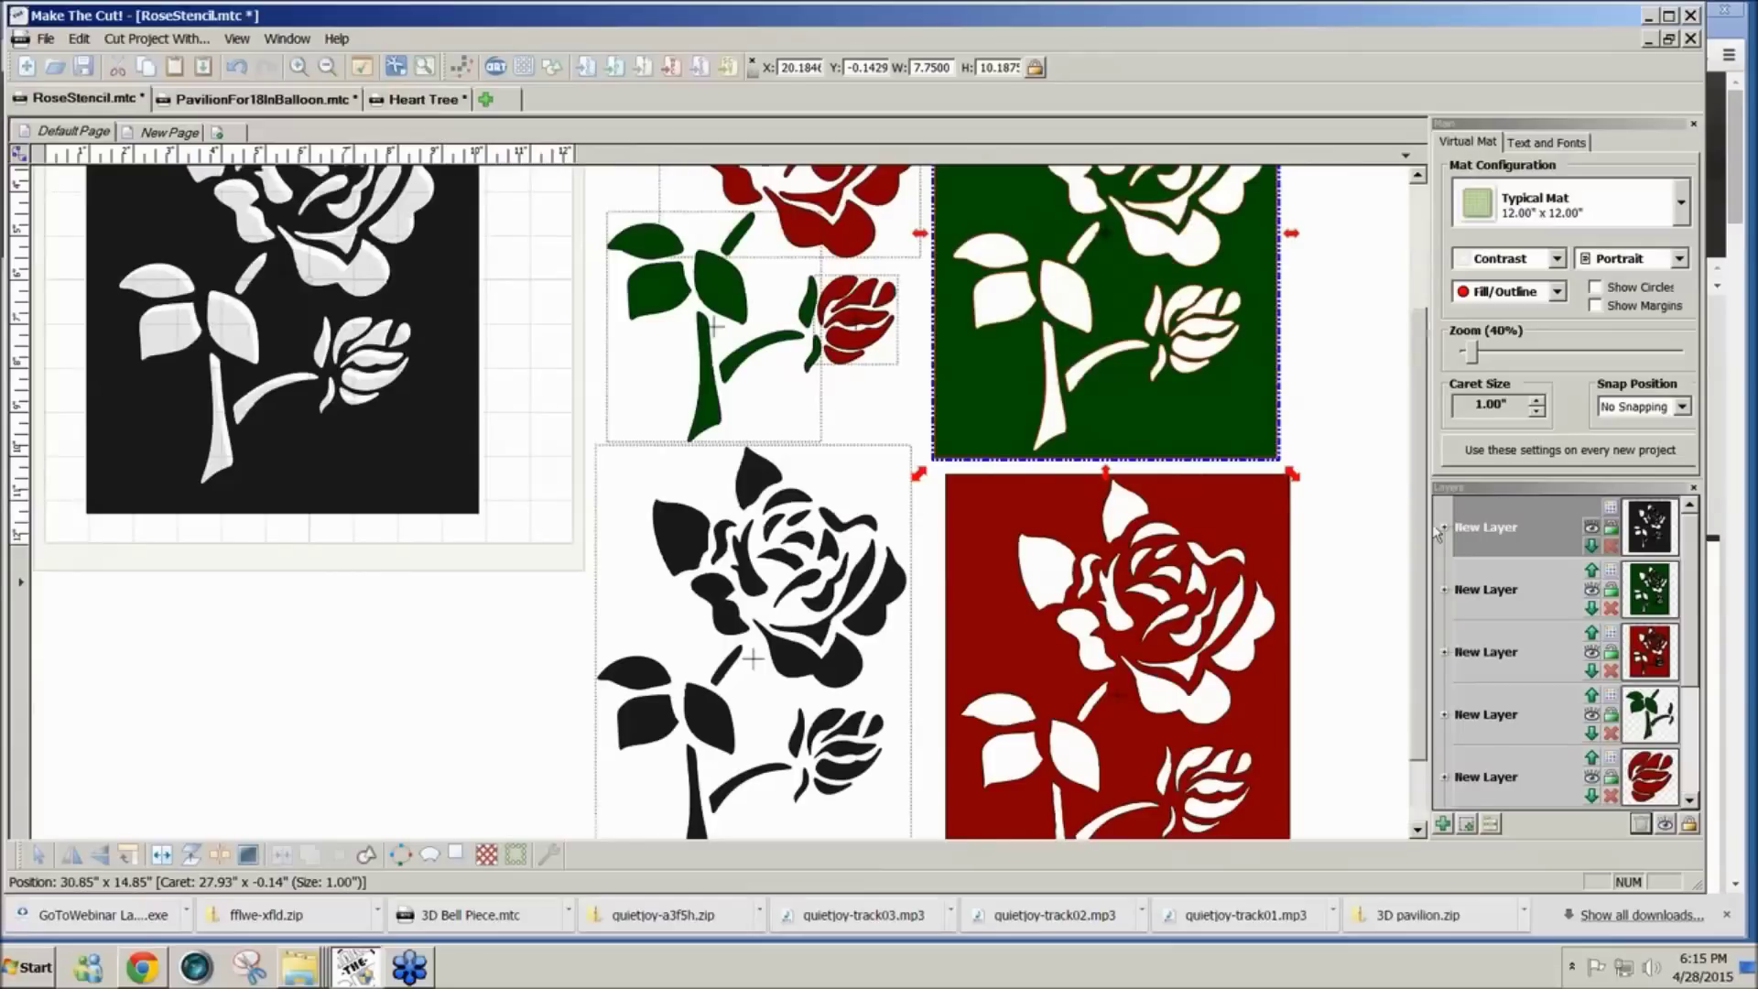
pyautogui.scroll(2, 1432, 524)
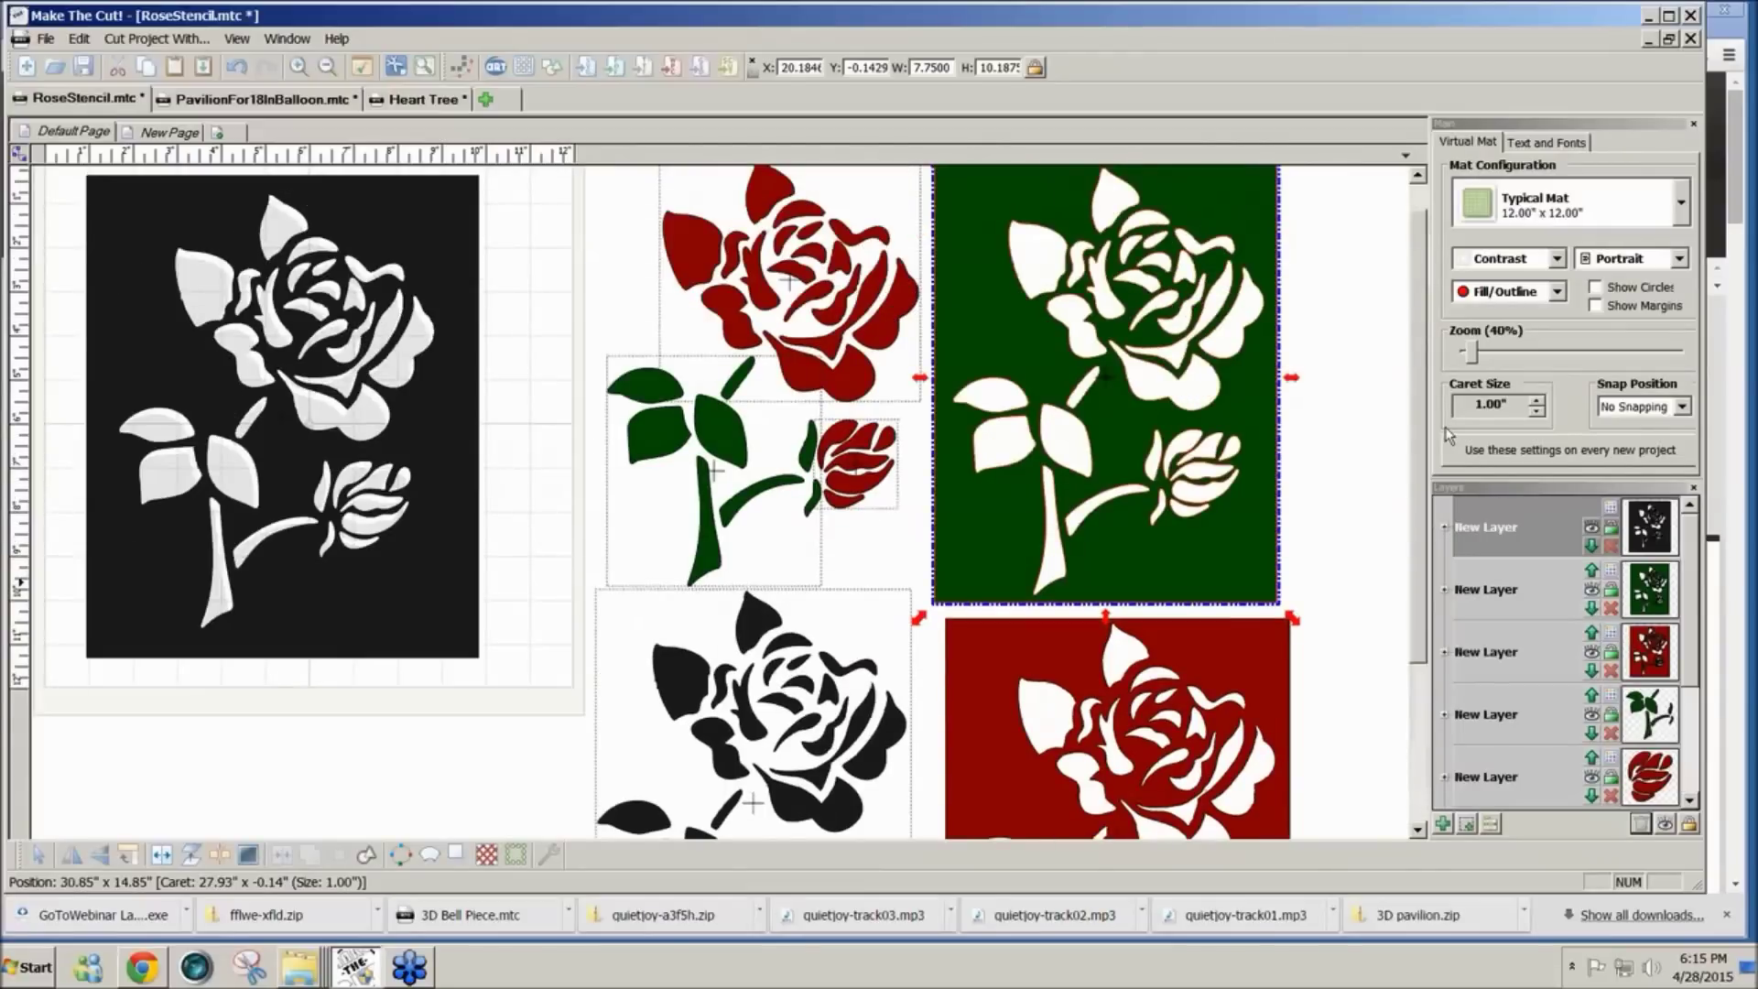
pyautogui.scroll(1, 1419, 437)
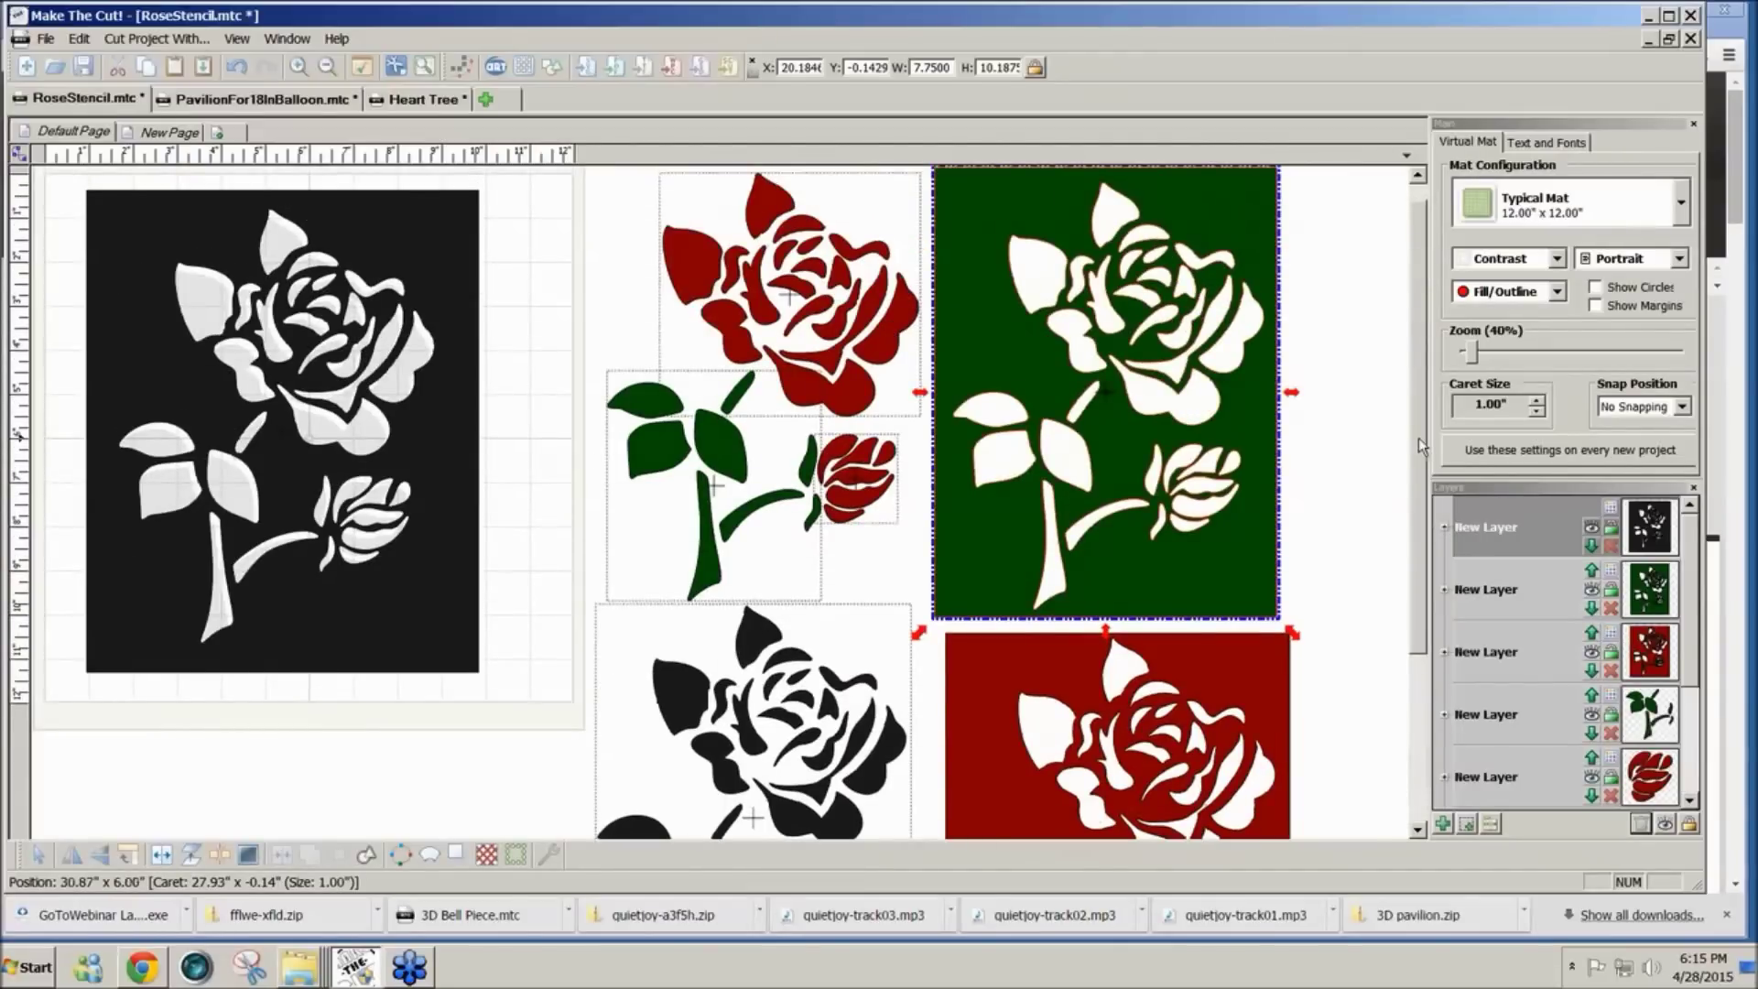
pyautogui.scroll(1, 1419, 438)
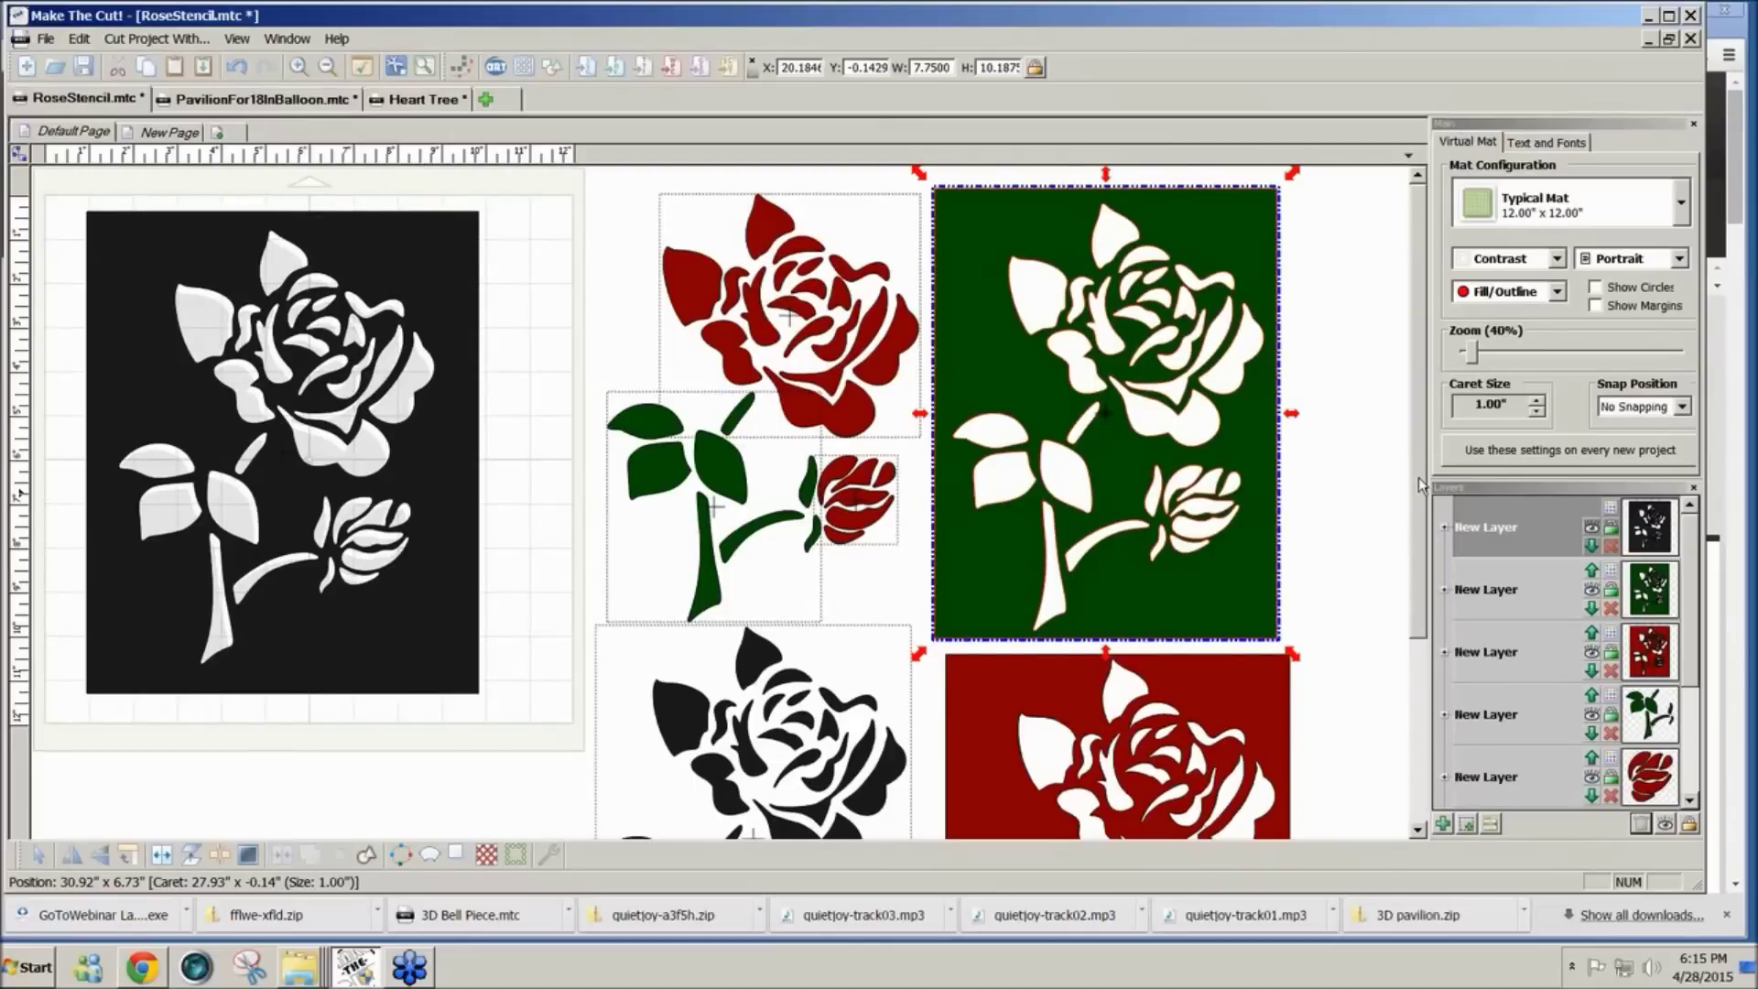
pyautogui.moveTo(1419, 478); pyautogui.dragTo(1424, 428)
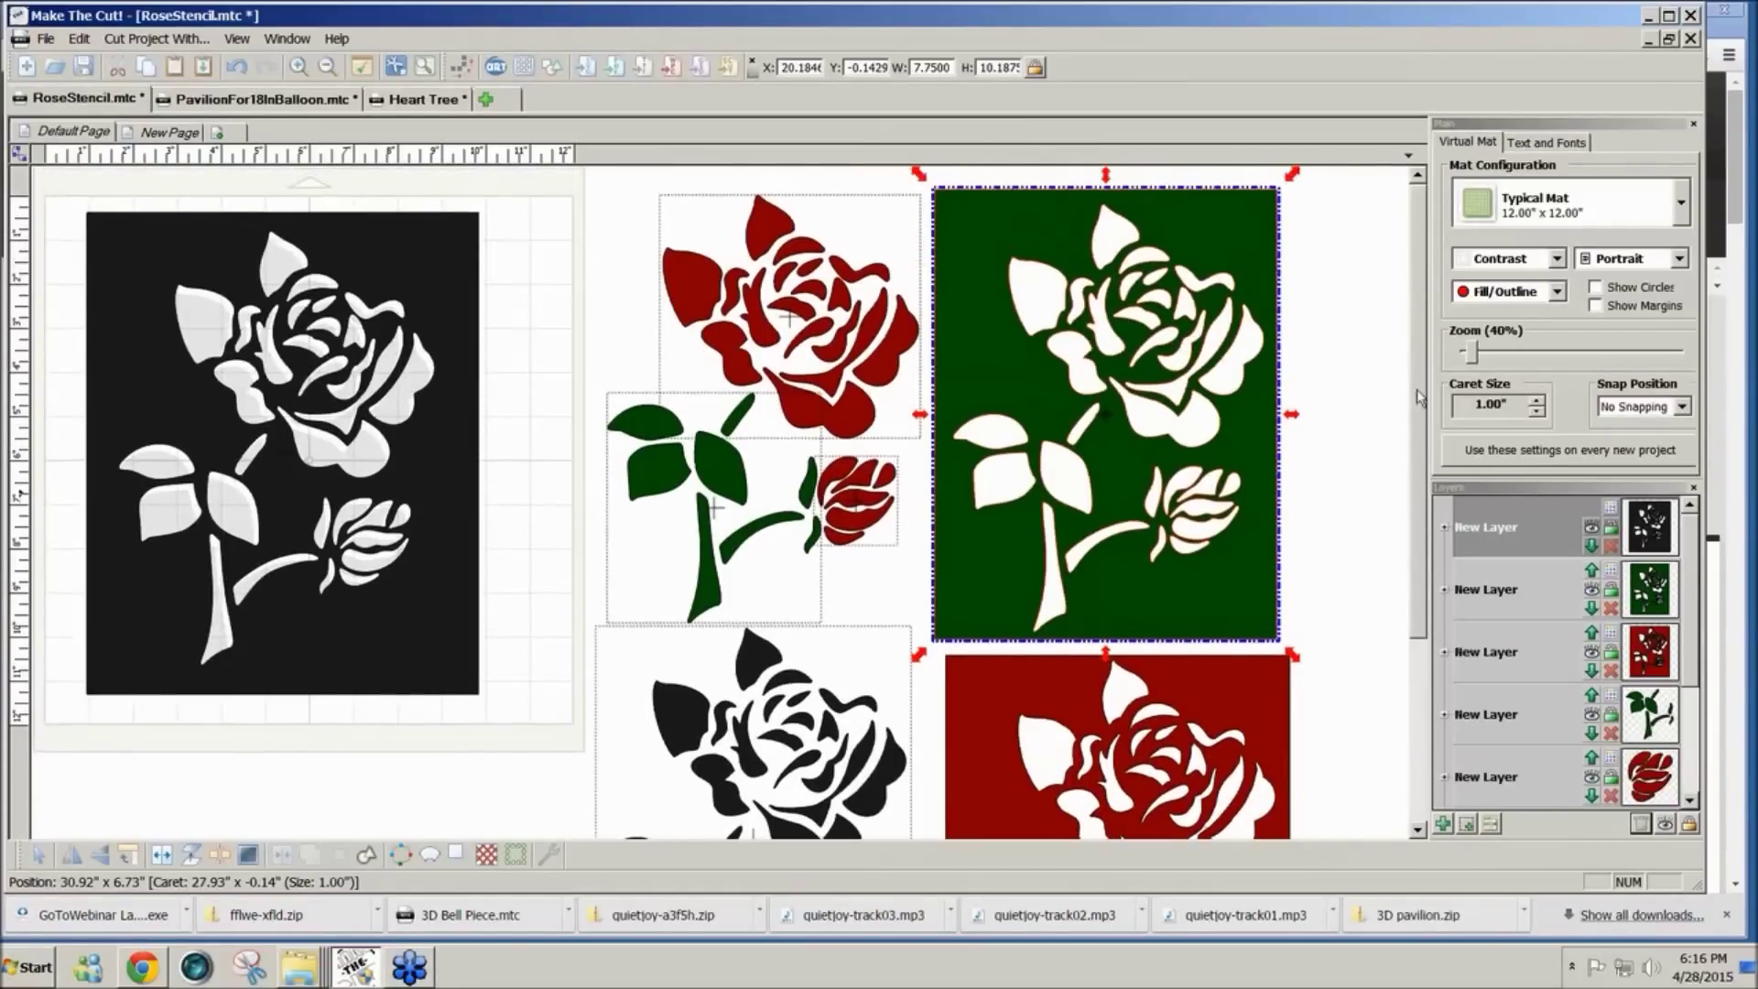
# Step: Undo the cut-out, square and recolouring edits until the rose on the mat is back to separate black parts
pyautogui.click(589, 560)
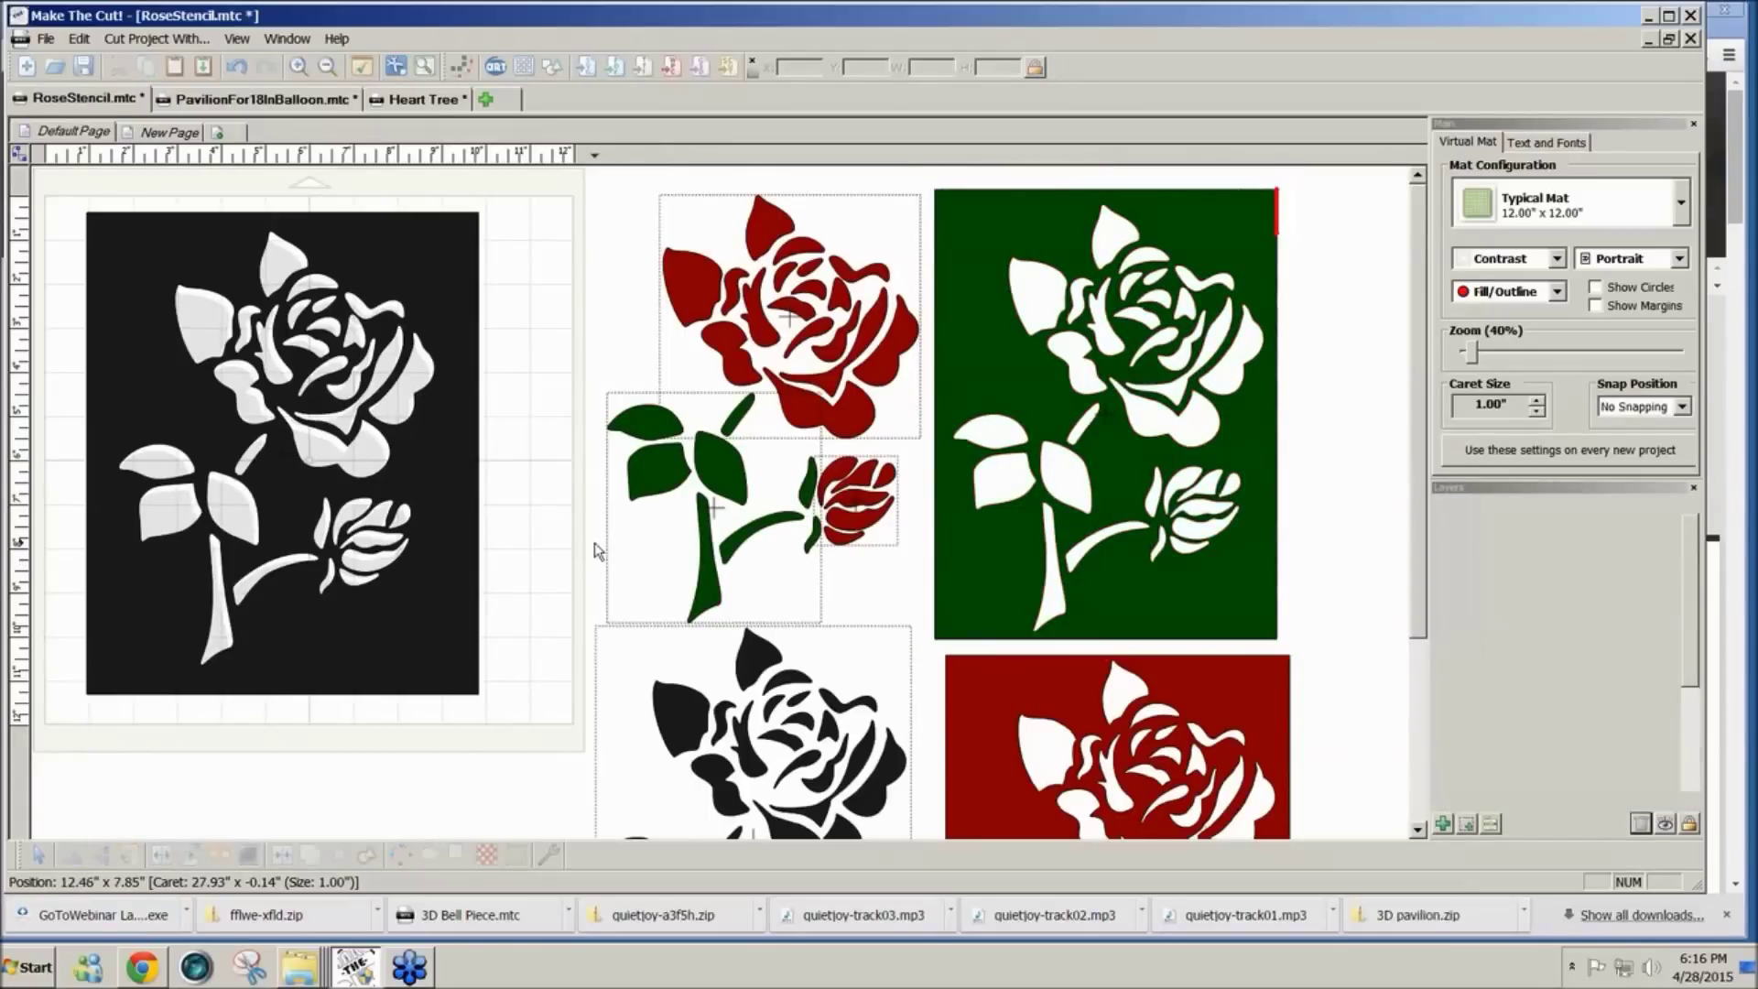
pyautogui.hotkey('ctrl', 'v')
pyautogui.hotkey('ctrl', 'z')
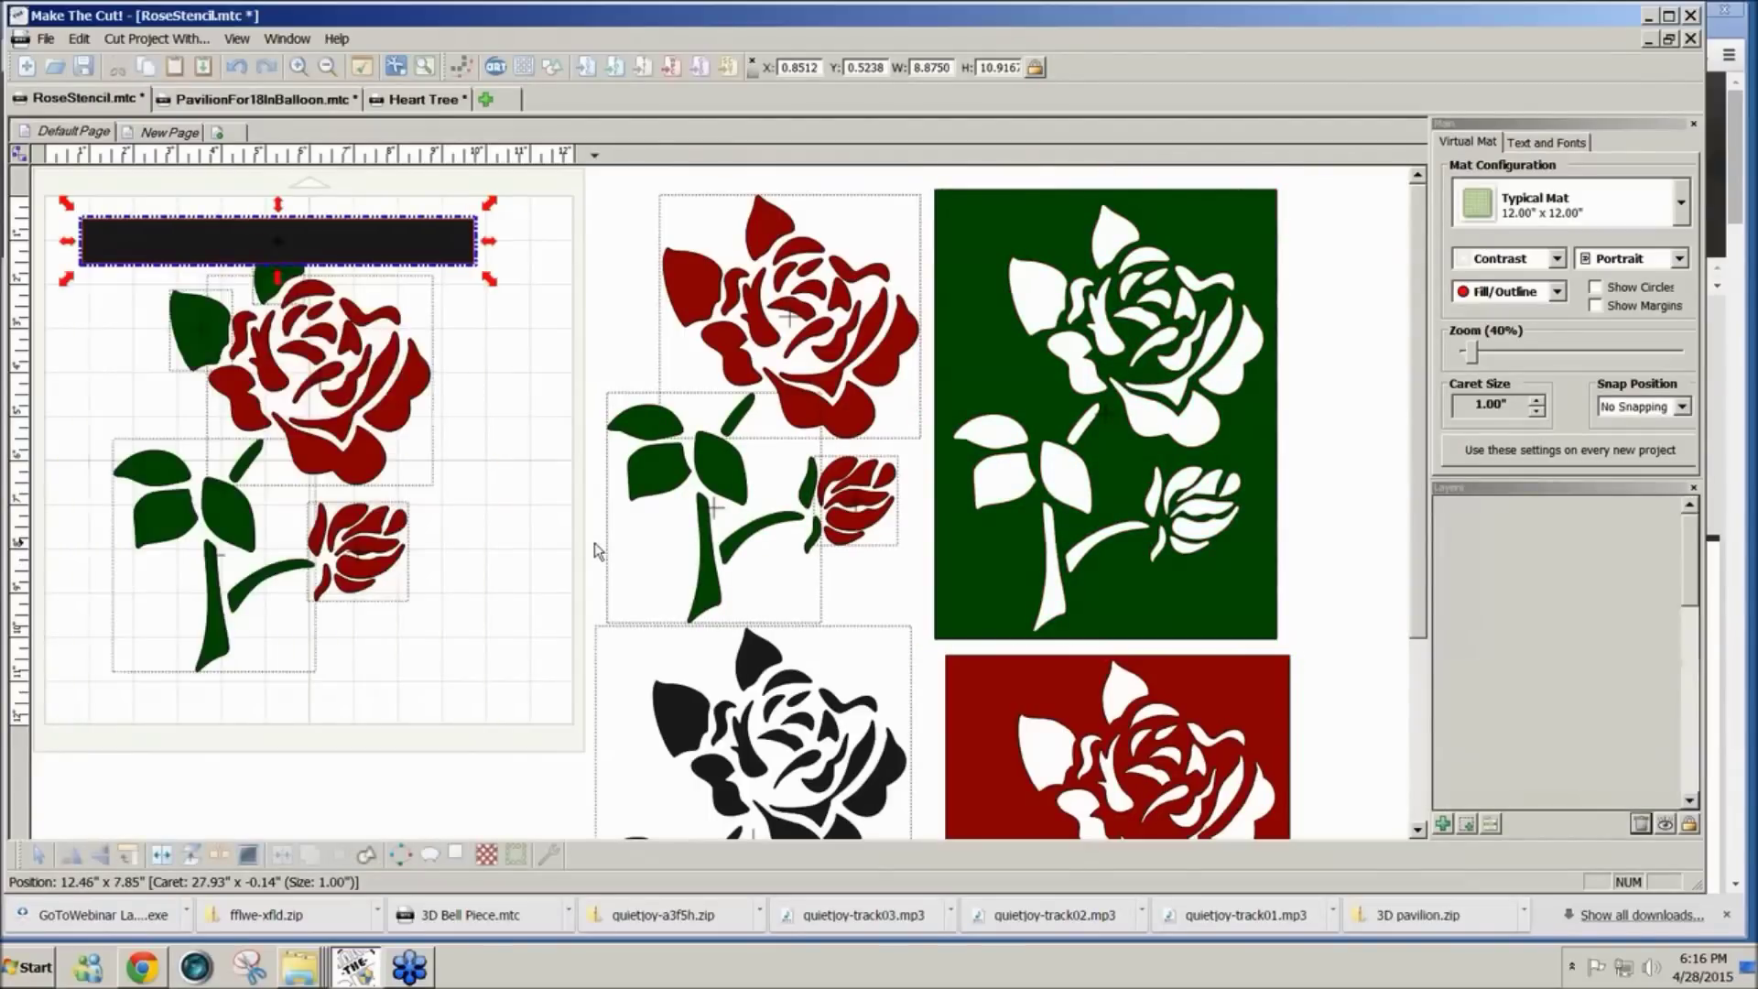
pyautogui.hotkey('ctrl', 'y')
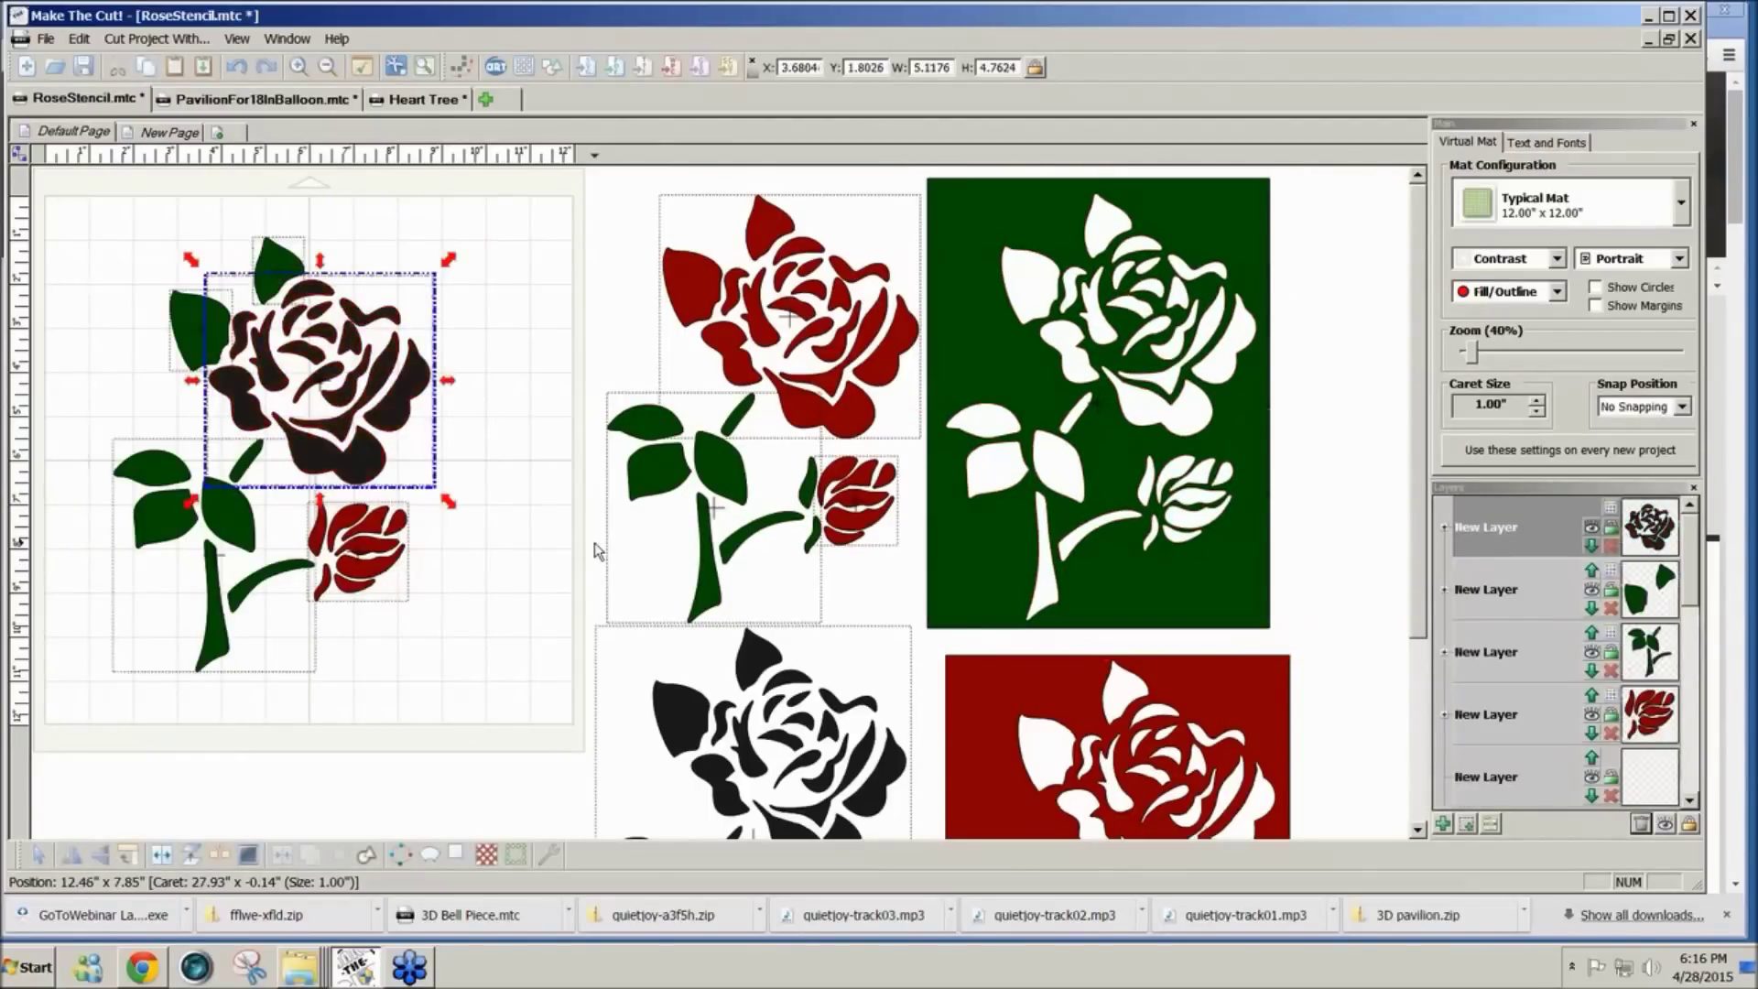
pyautogui.hotkey('ctrl', 'z')
pyautogui.hotkey('ctrl', 'y')
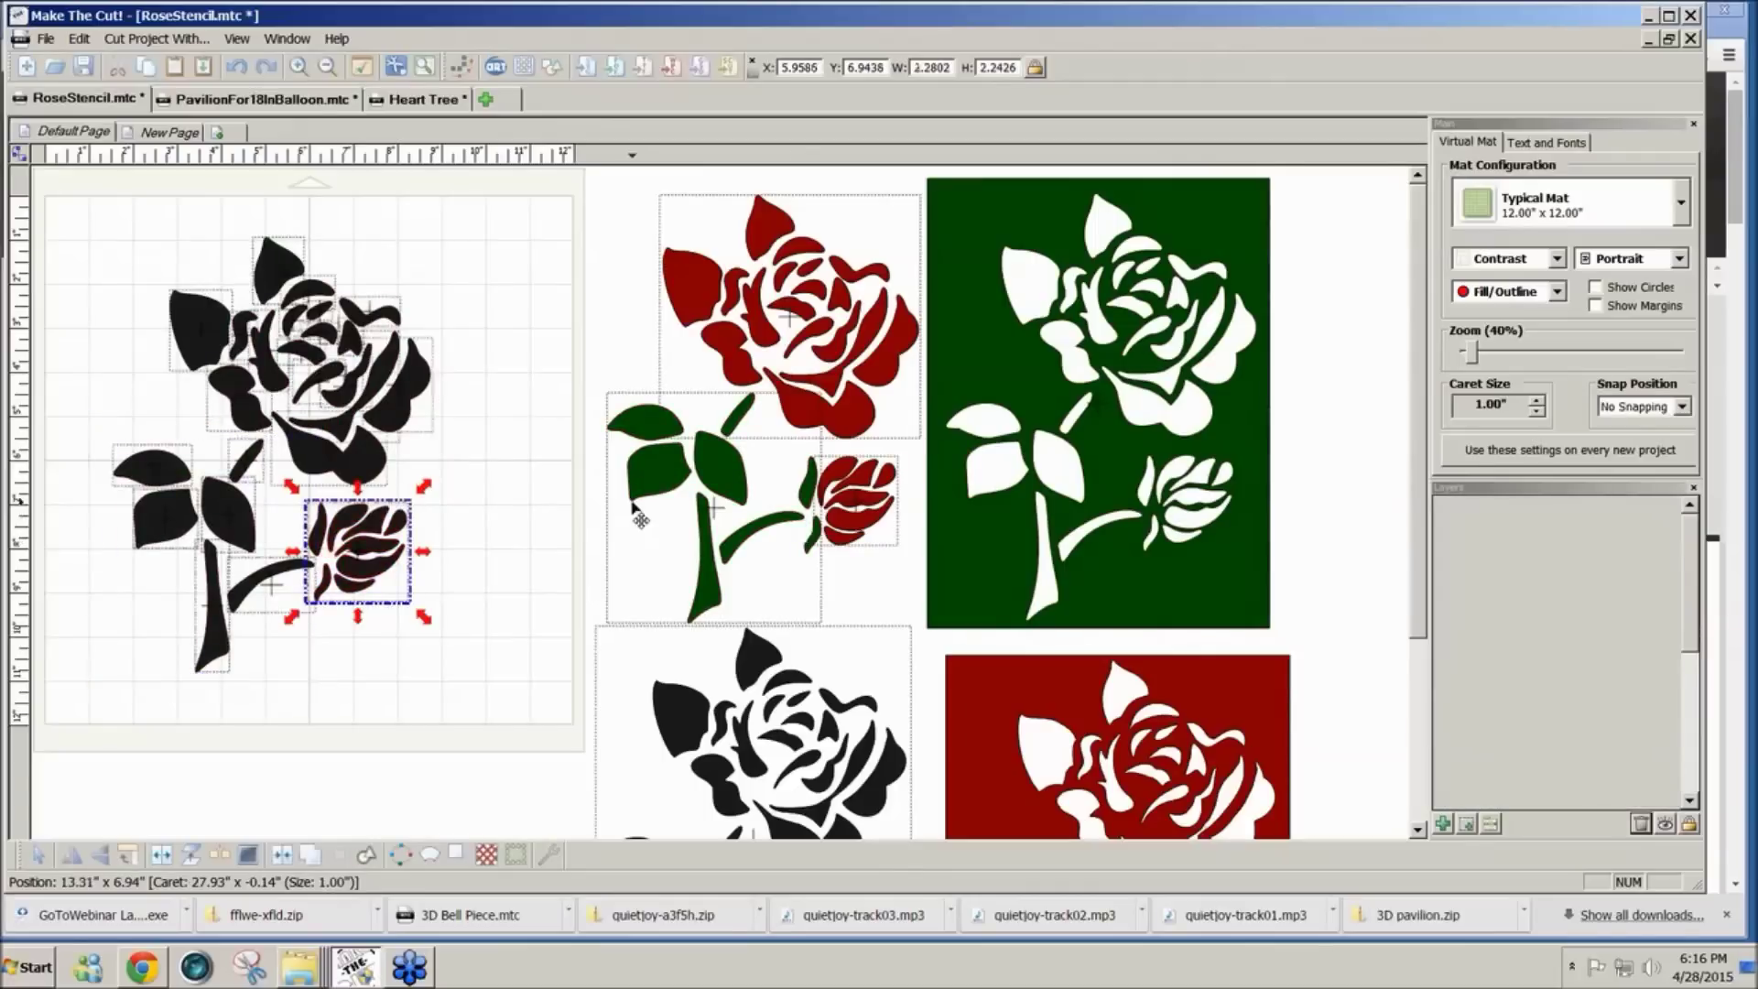
# Step: Place the original rose glyph from the HFF Floral Stencil font on the mat of the New Page
pyautogui.click(527, 448)
pyautogui.click(1546, 142)
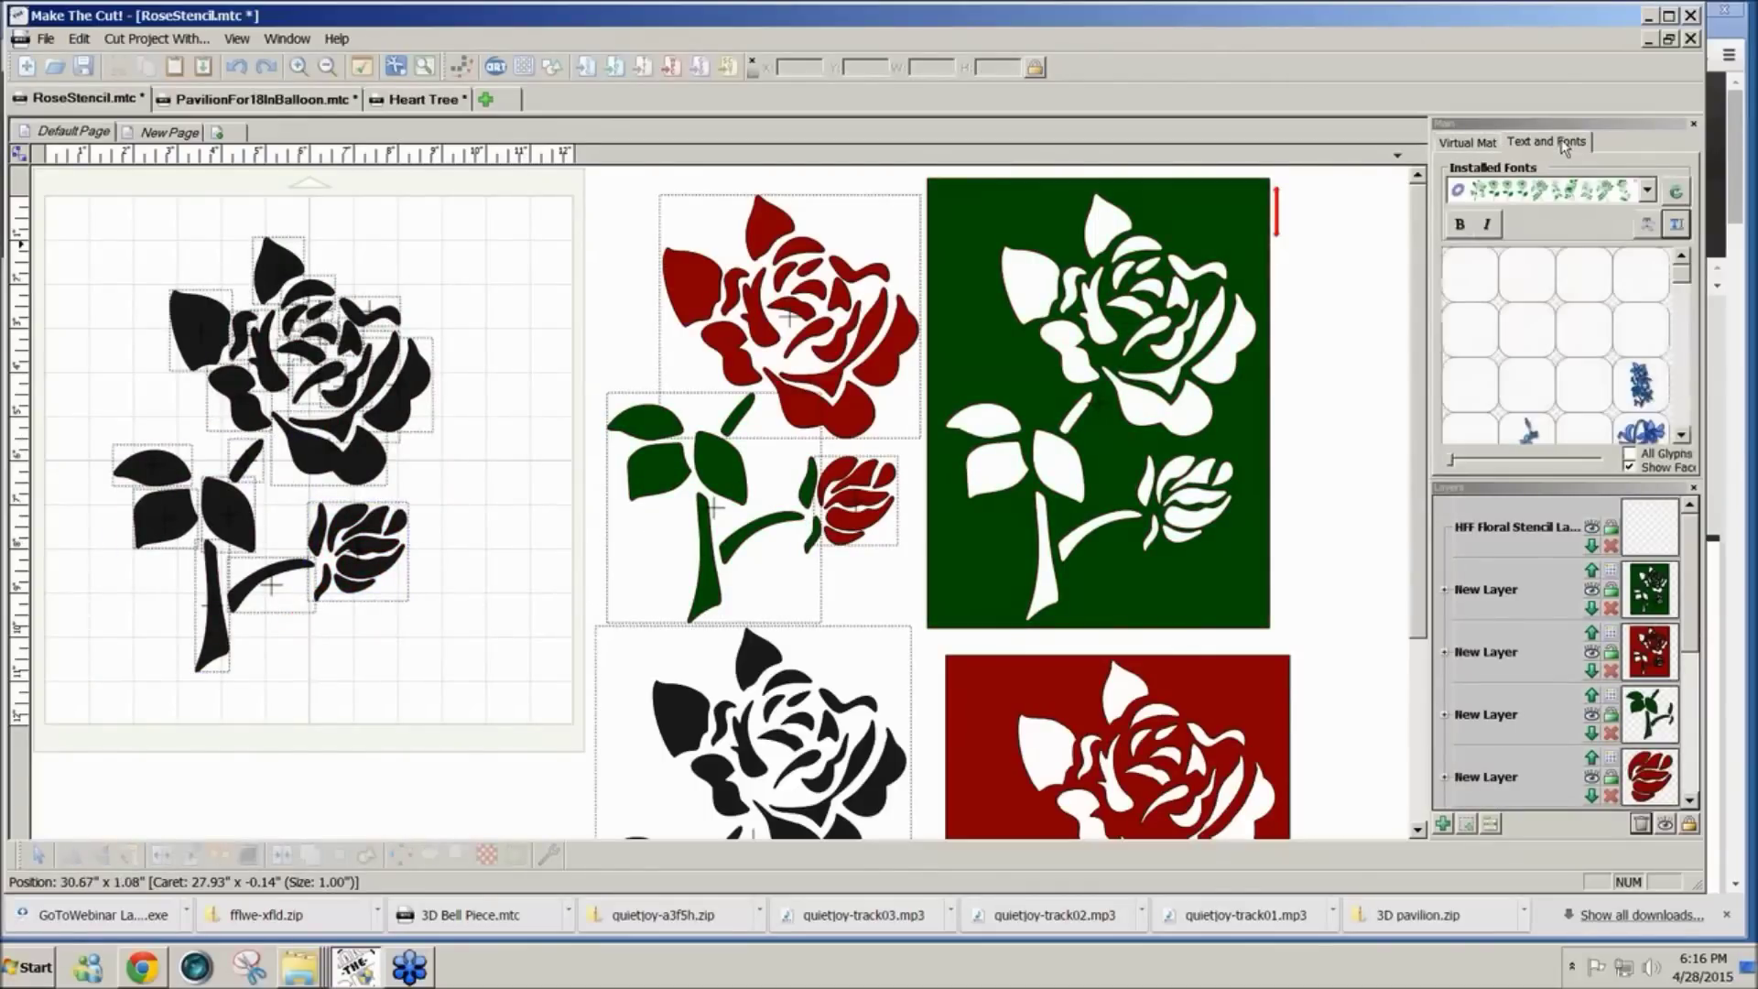
pyautogui.click(171, 133)
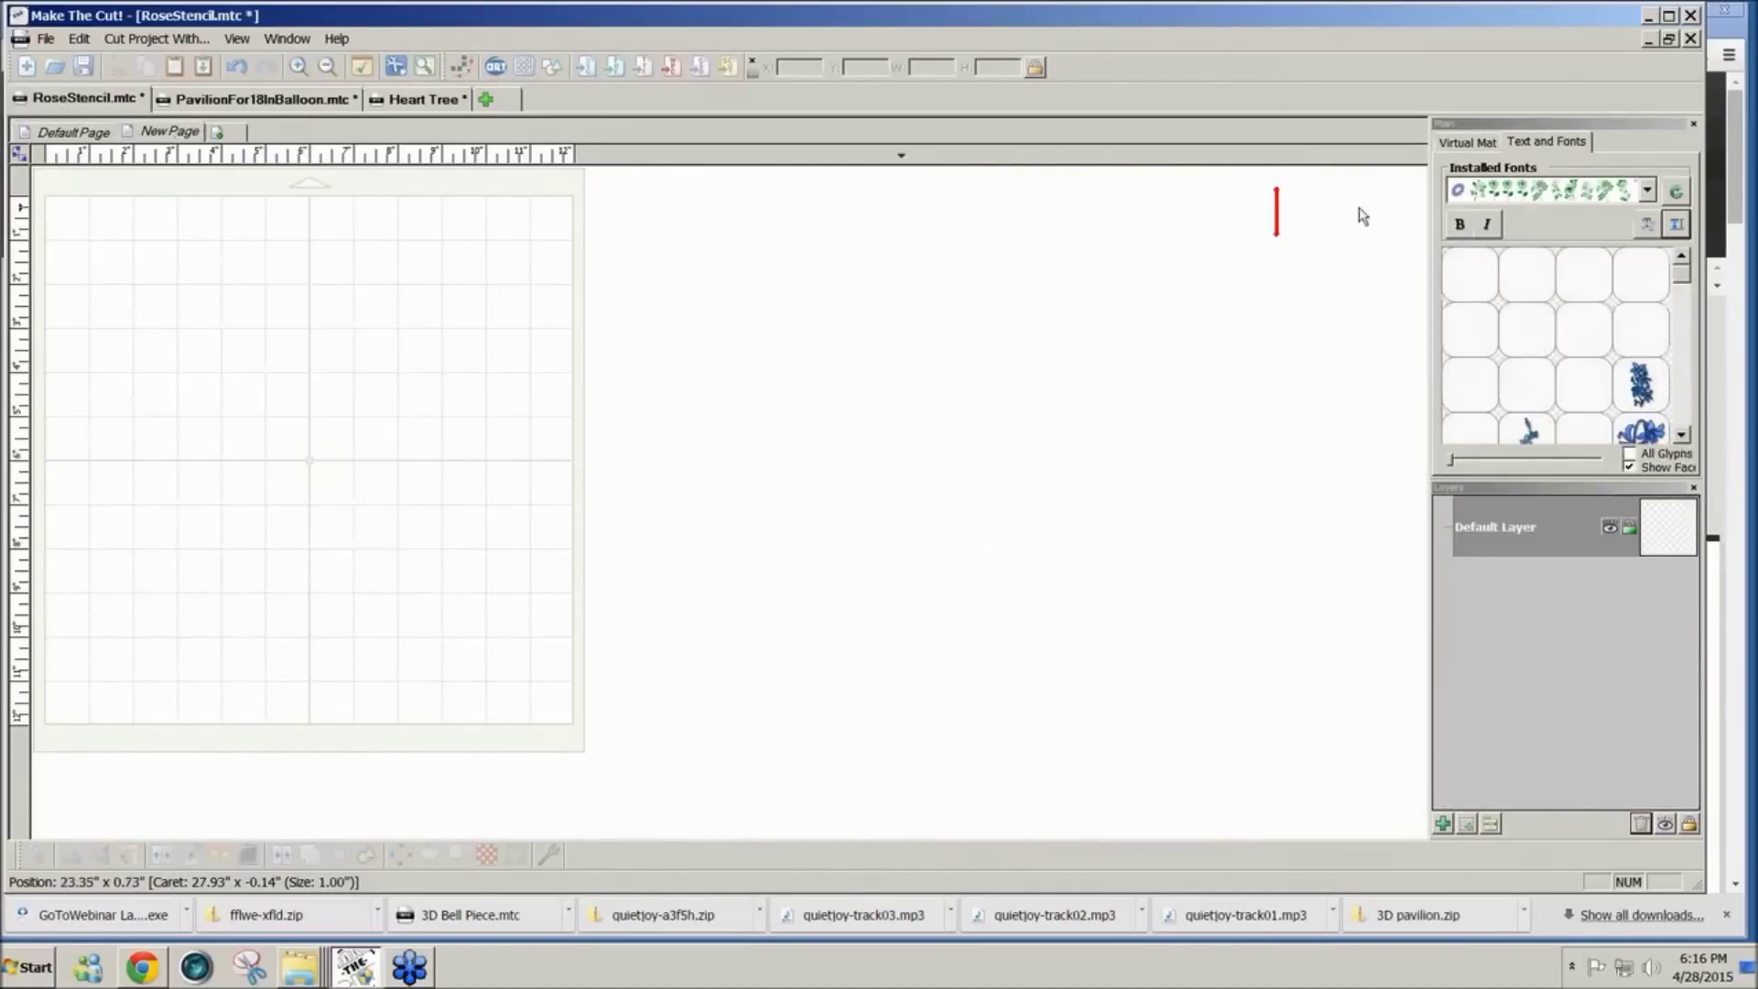
pyautogui.click(1675, 223)
pyautogui.click(1682, 230)
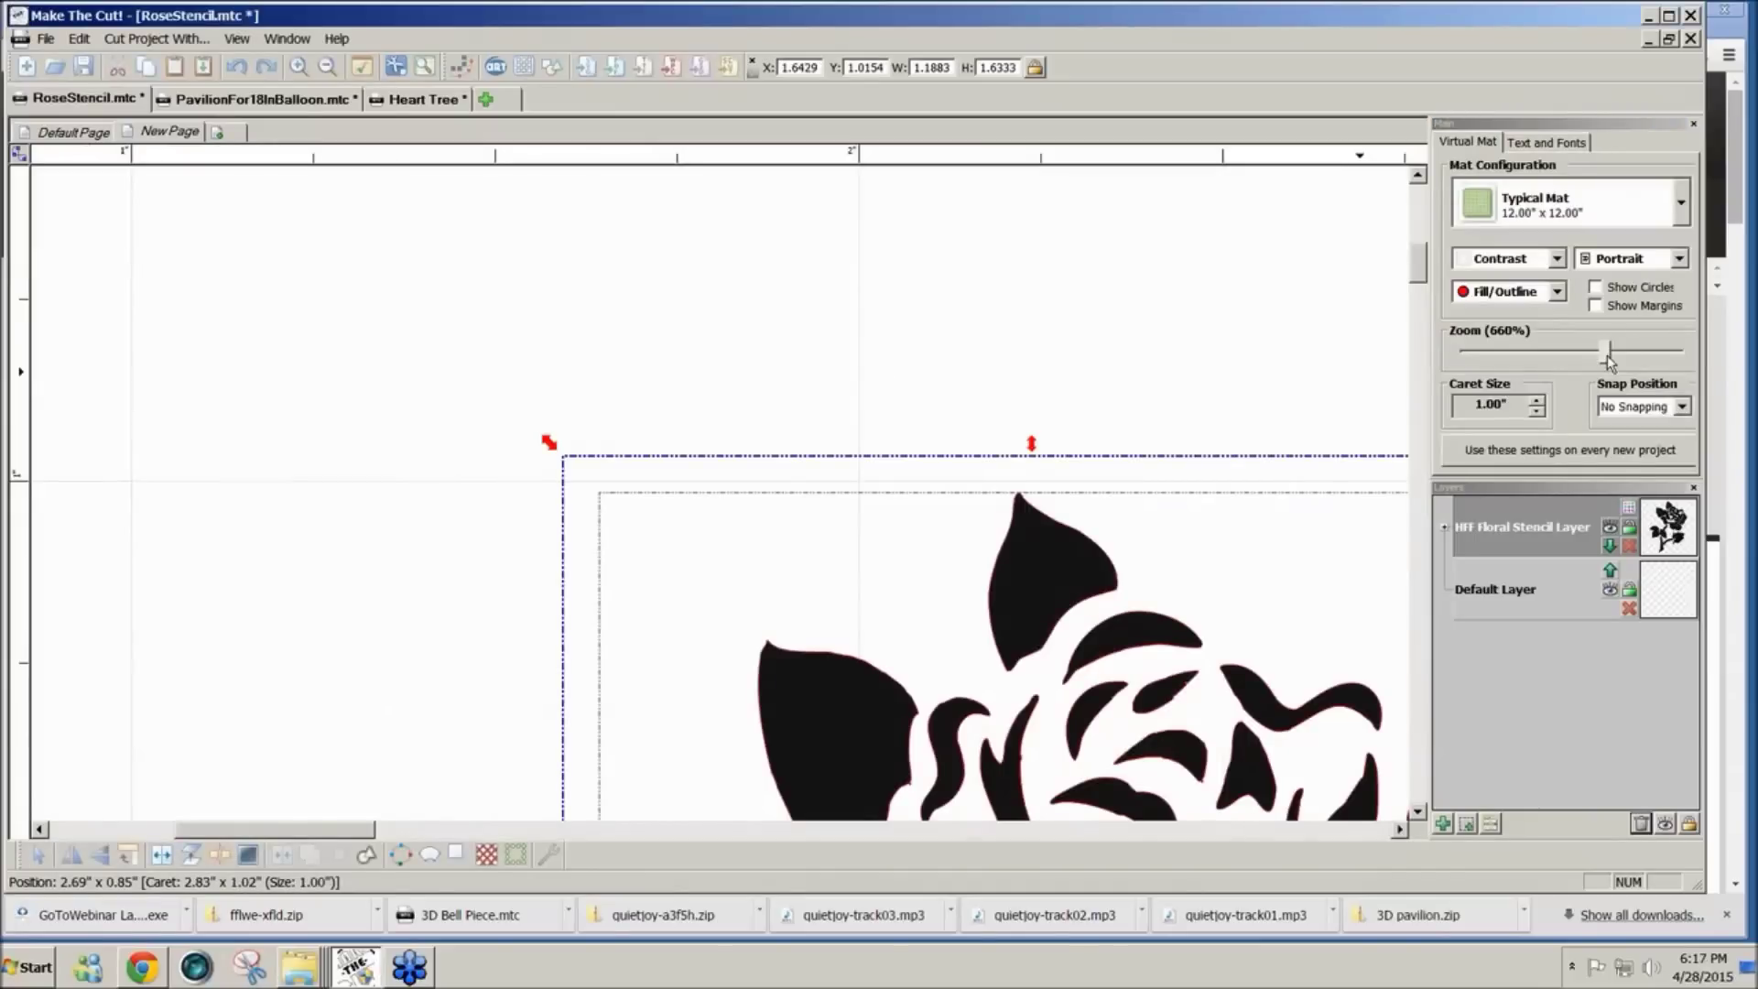
# Step: Scale the rose on the New Page down to 10% of its size through its width value
pyautogui.moveTo(1607, 355); pyautogui.dragTo(1609, 356)
pyautogui.moveTo(1417, 267); pyautogui.dragTo(1418, 313)
pyautogui.moveTo(328, 840); pyautogui.dragTo(380, 839)
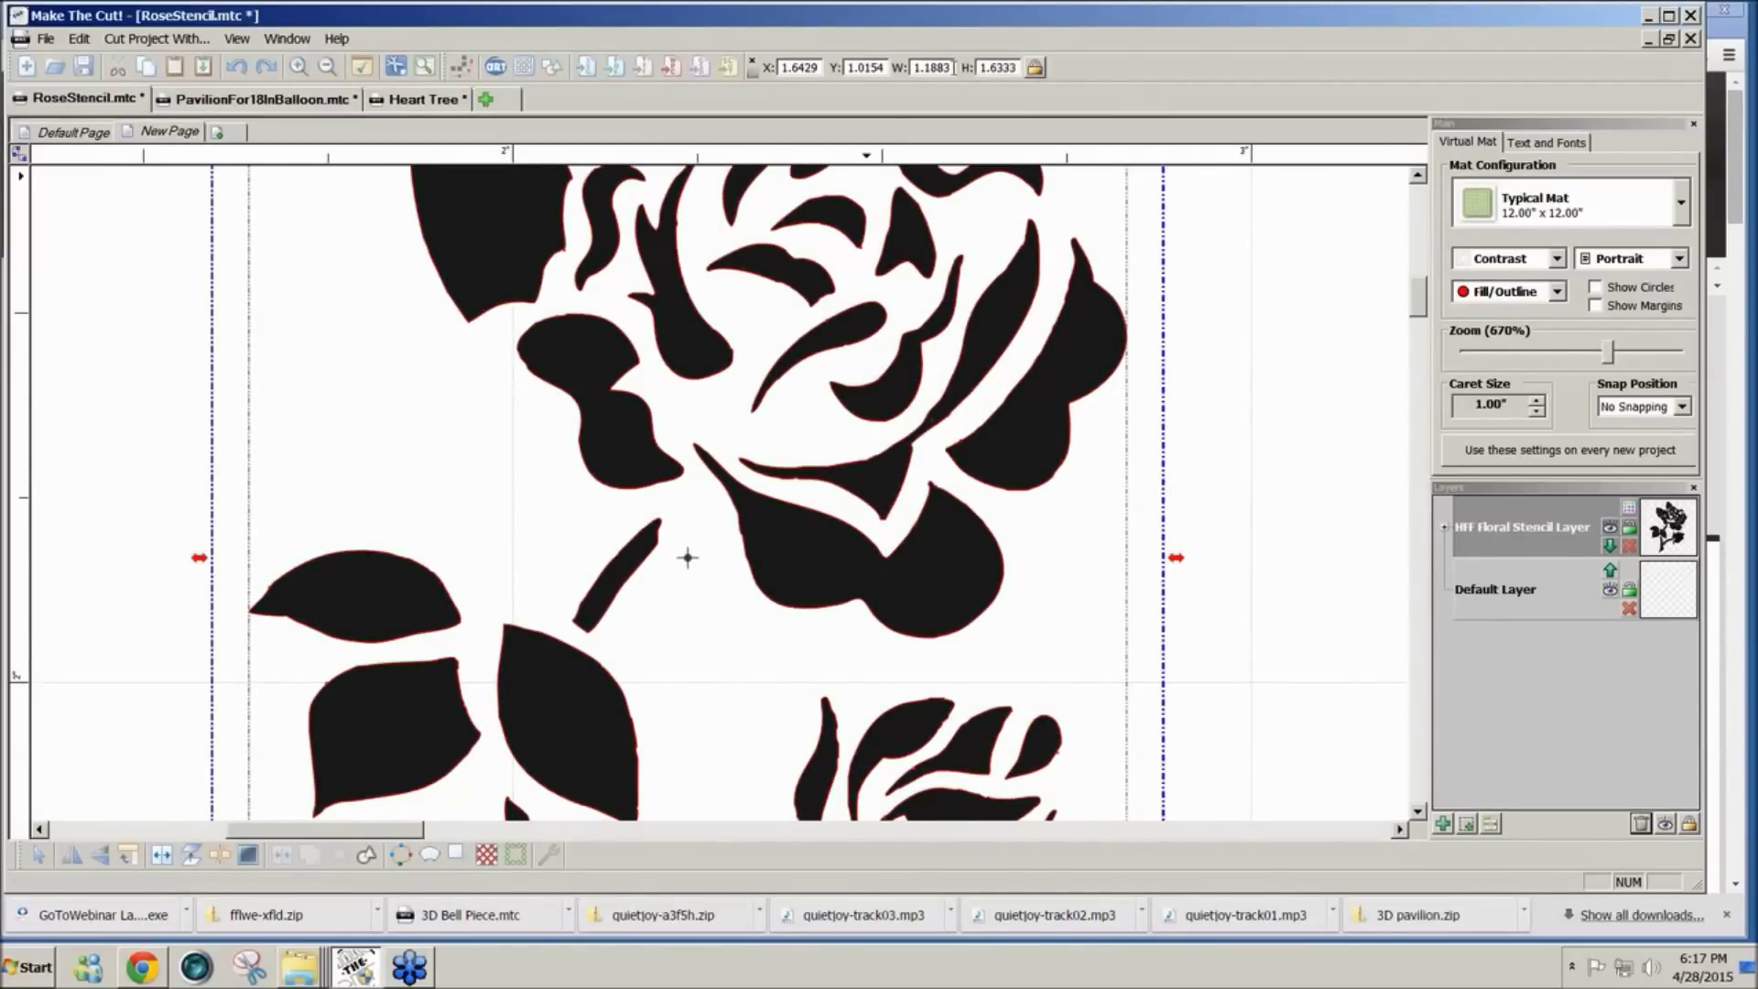
pyautogui.moveTo(952, 67); pyautogui.dragTo(909, 73)
pyautogui.write('10%')
pyautogui.press('Return')
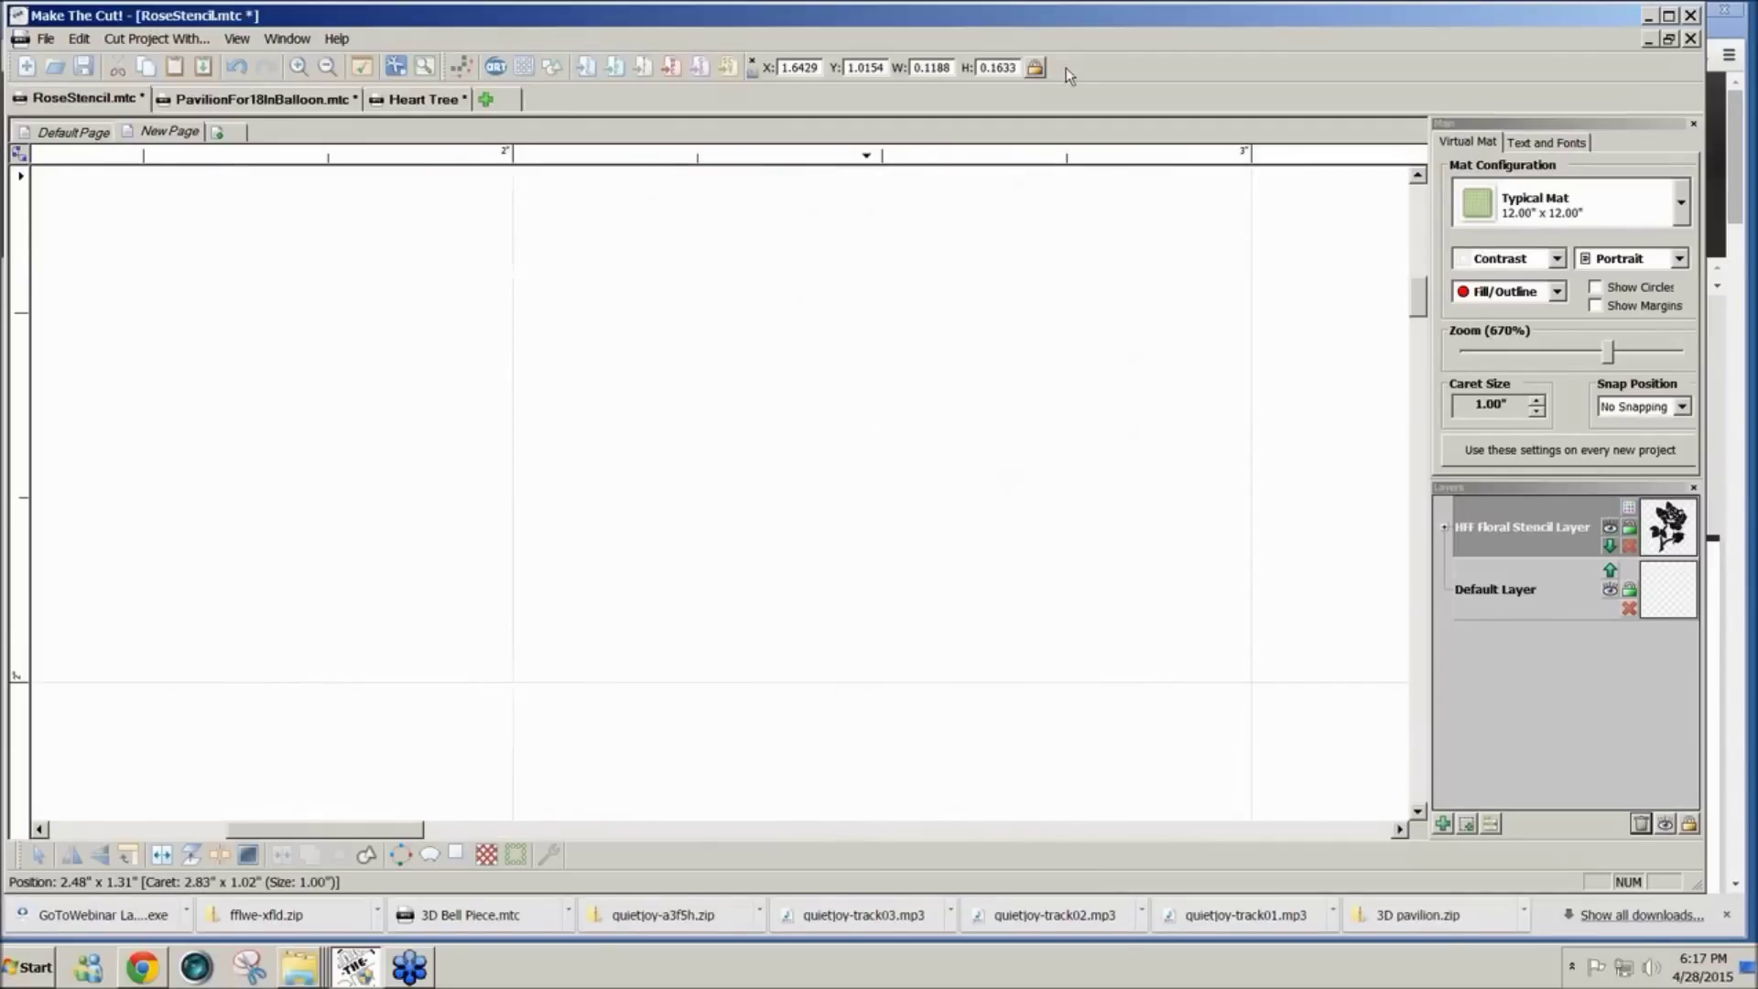
# Step: Auto simplify the paths of the shrunken rose to reduce its node count
pyautogui.moveTo(1421, 281)
pyautogui.mouseDown()
pyautogui.moveTo(1425, 257)
pyautogui.moveTo(1423, 284)
pyautogui.mouseUp()
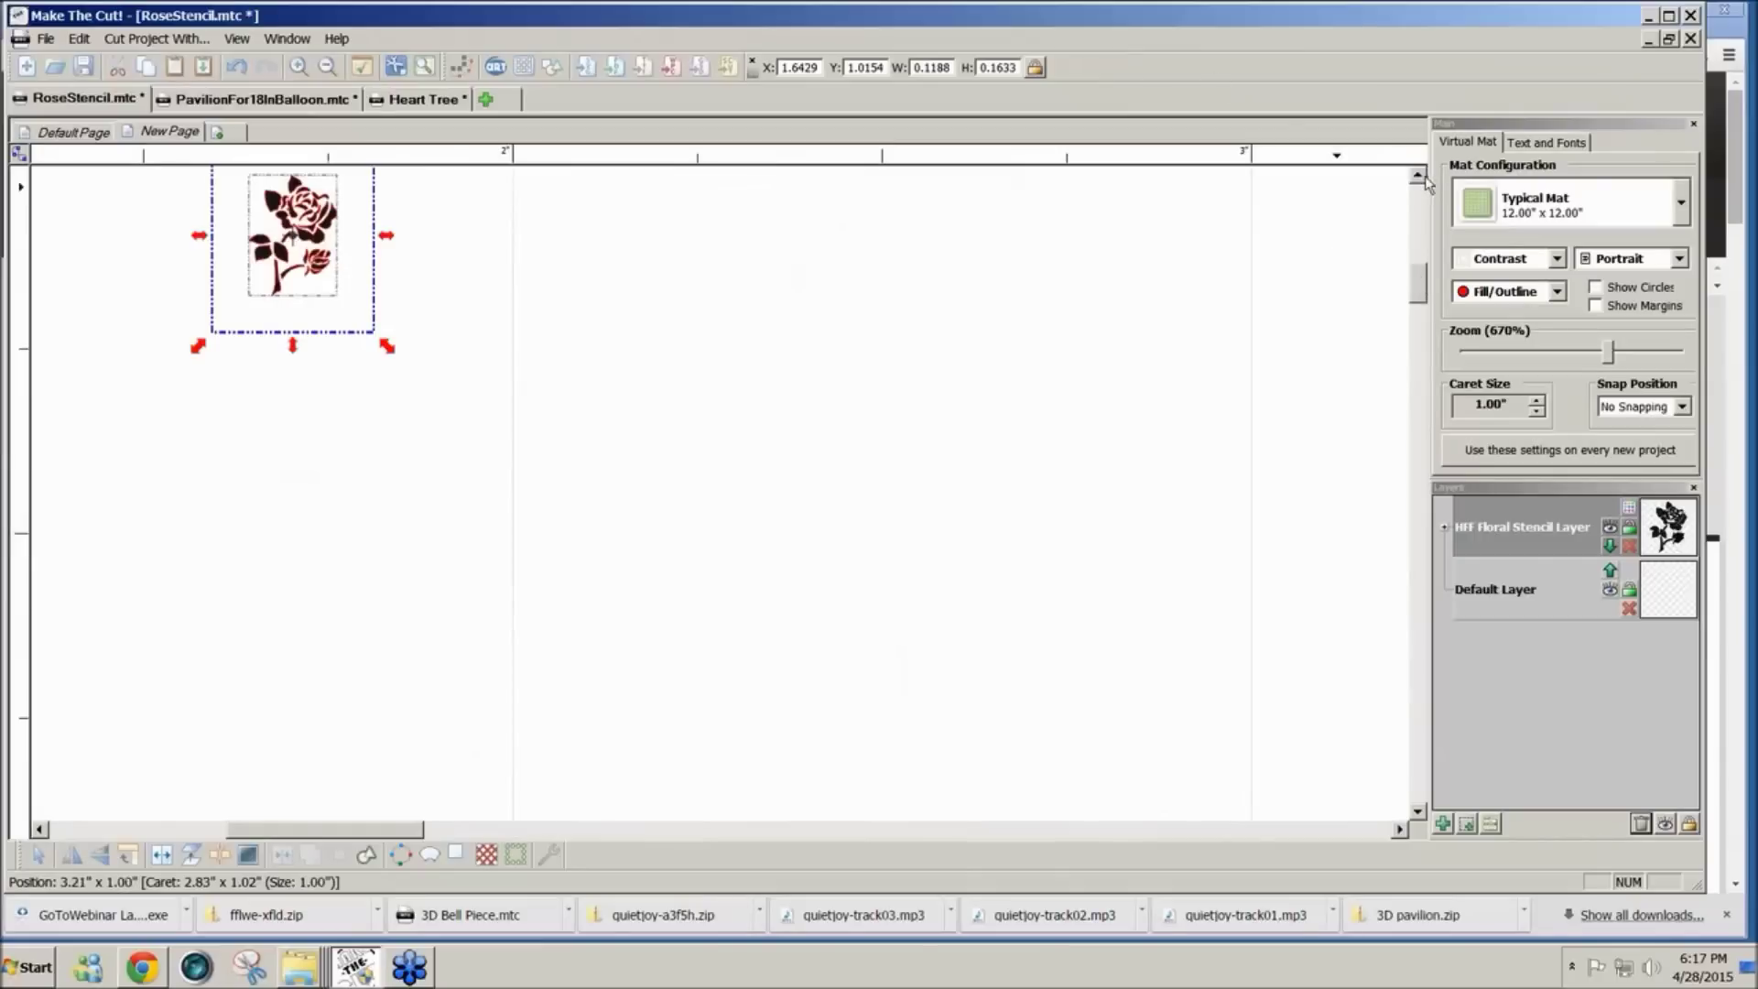
pyautogui.click(543, 856)
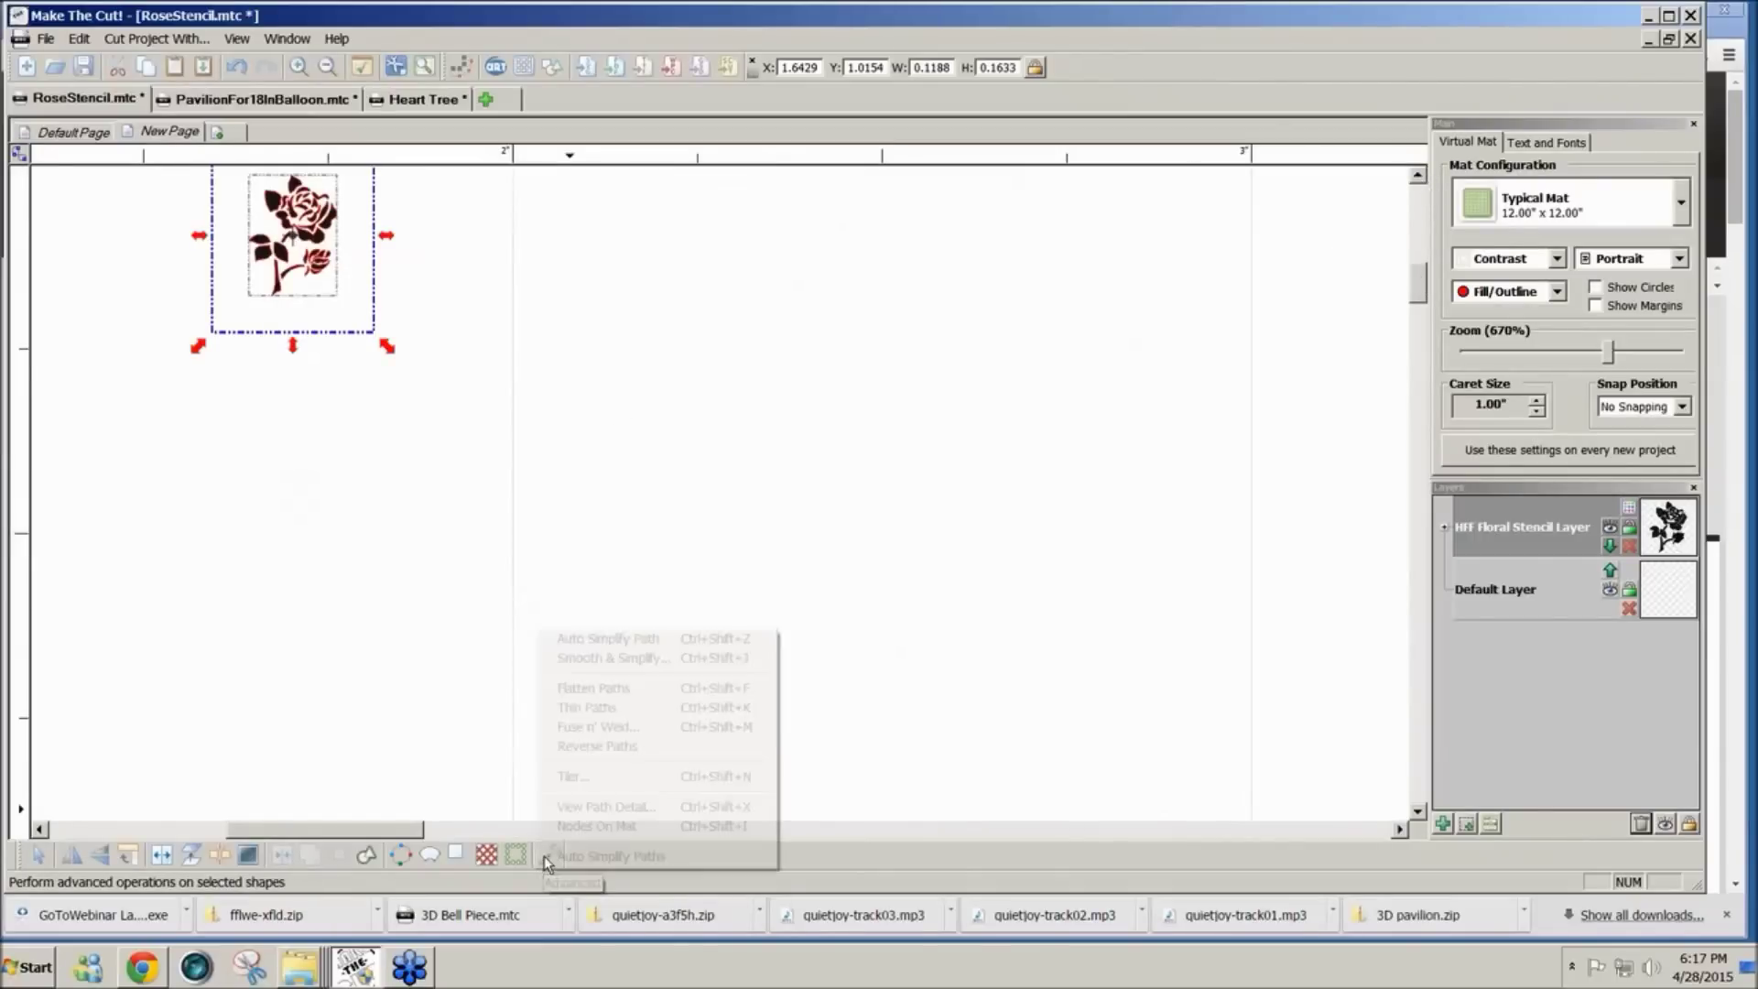
pyautogui.click(586, 651)
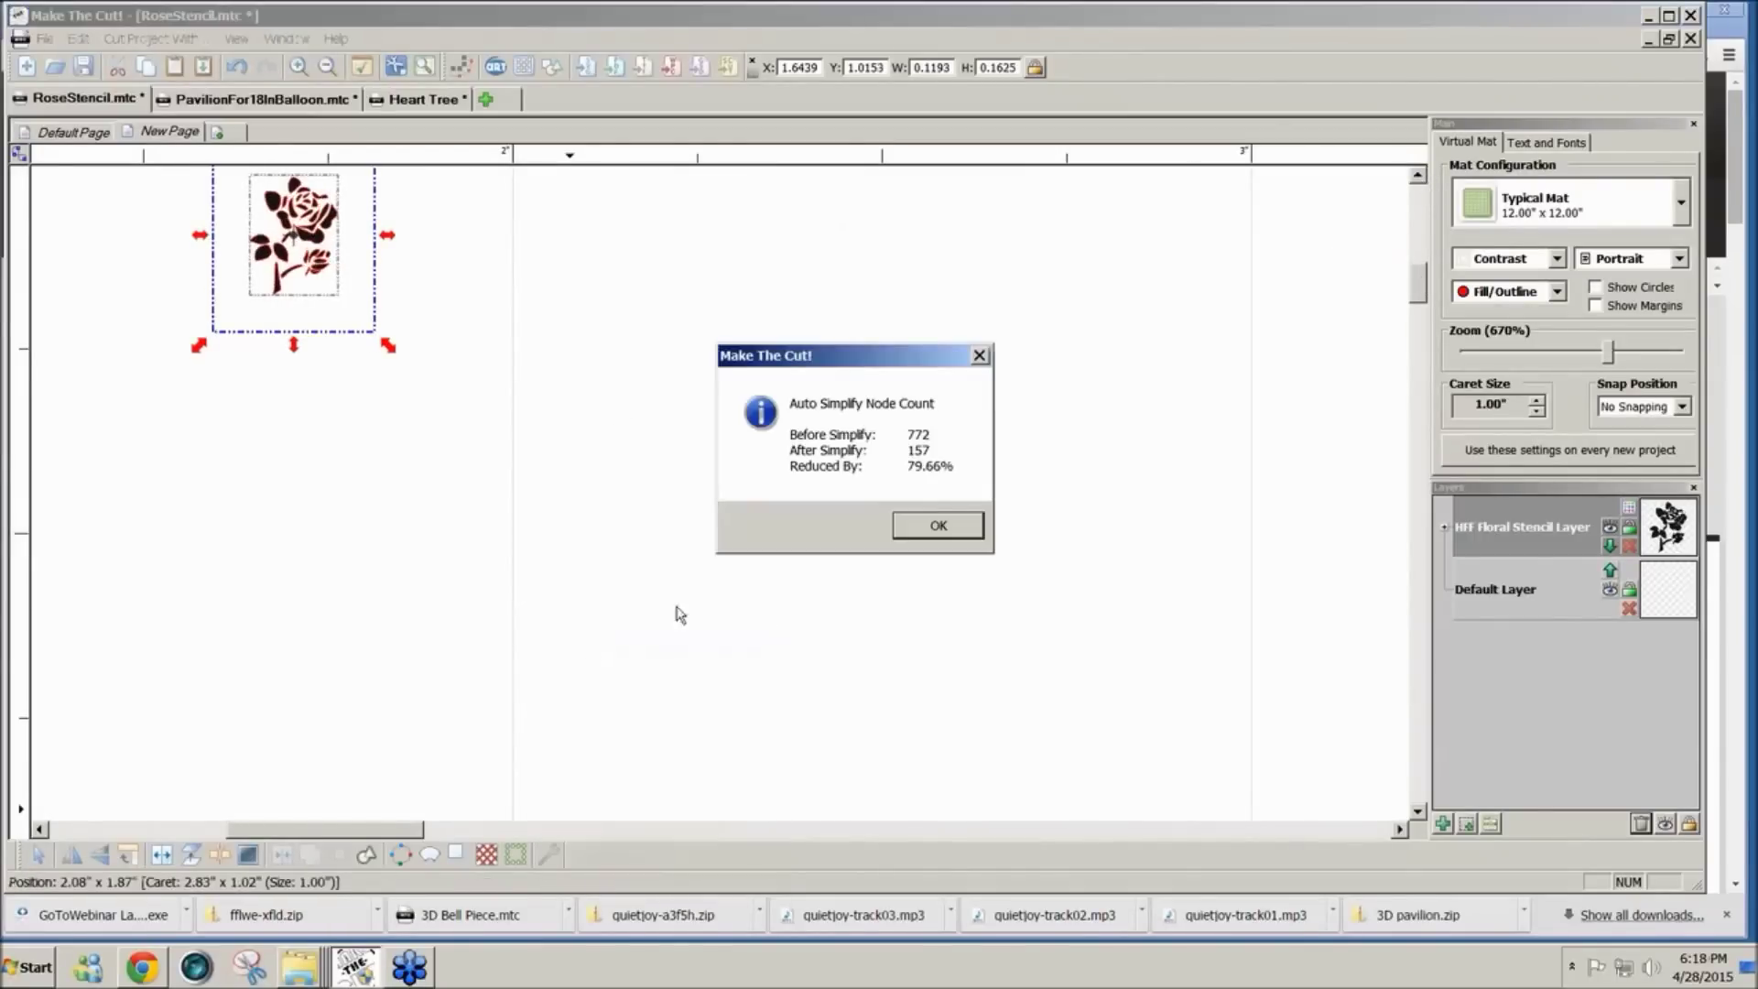
pyautogui.click(939, 527)
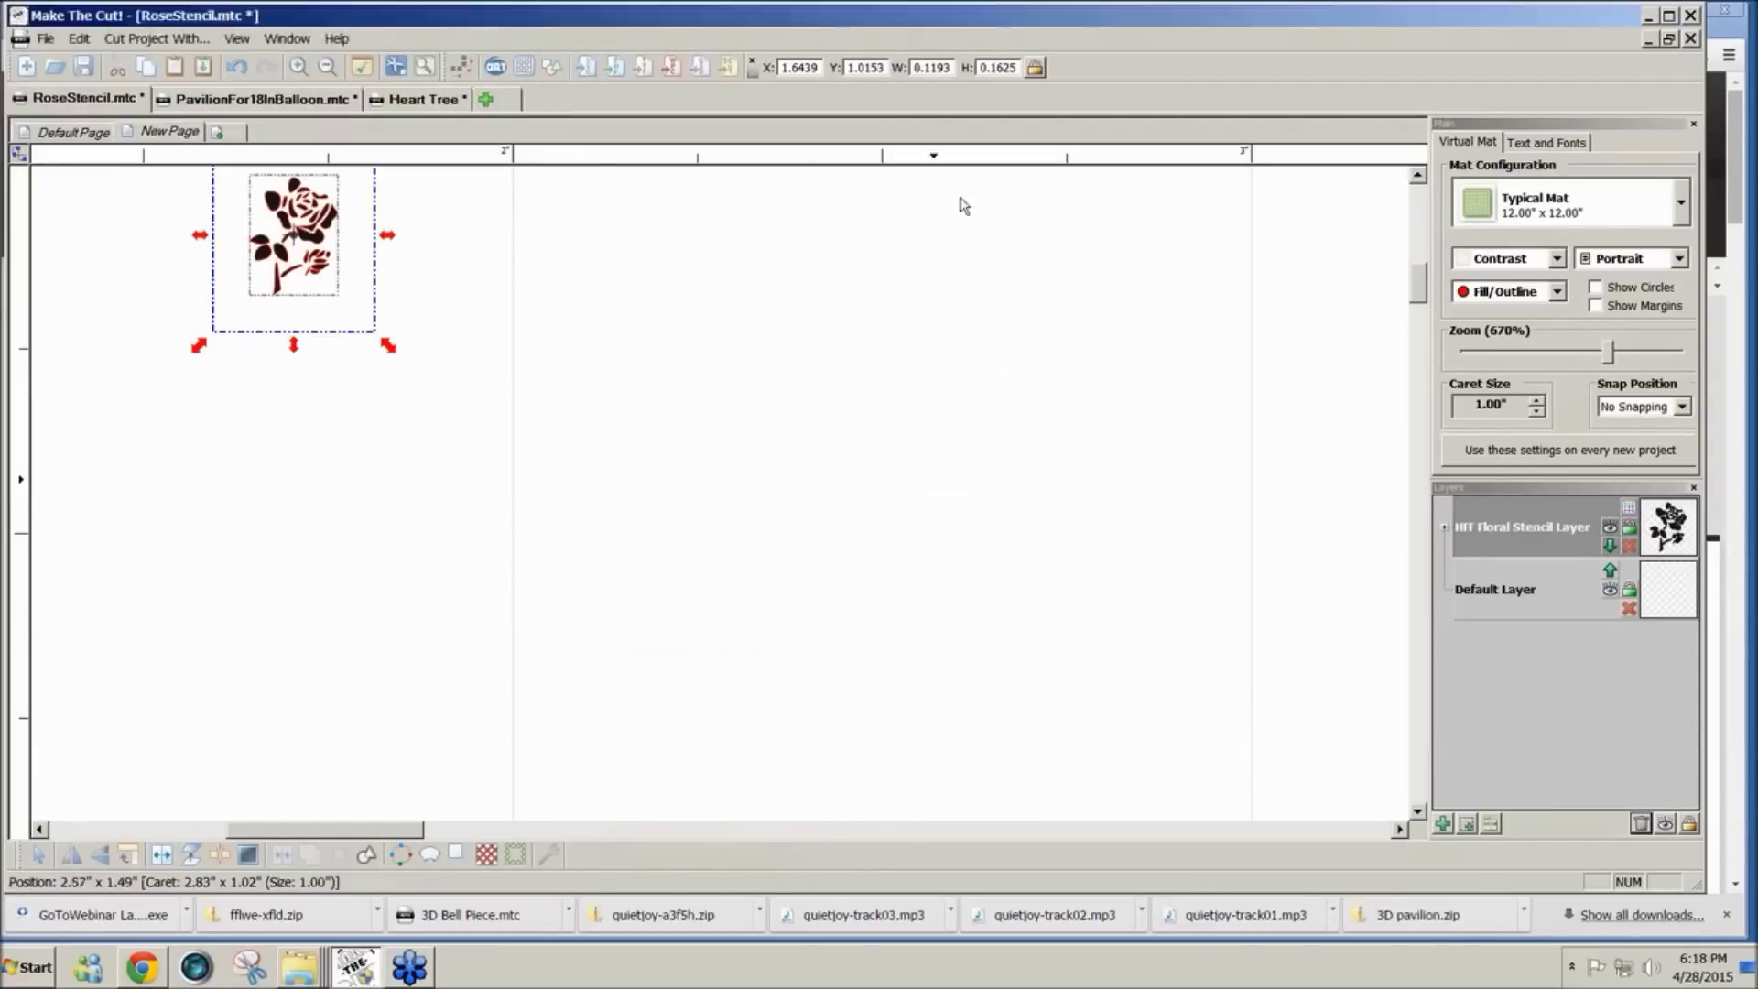
# Step: Scale the simplified rose back up with a width of 10%r, then enlarge it to about 7.83 by 10.67 in
pyautogui.doubleClick(952, 69)
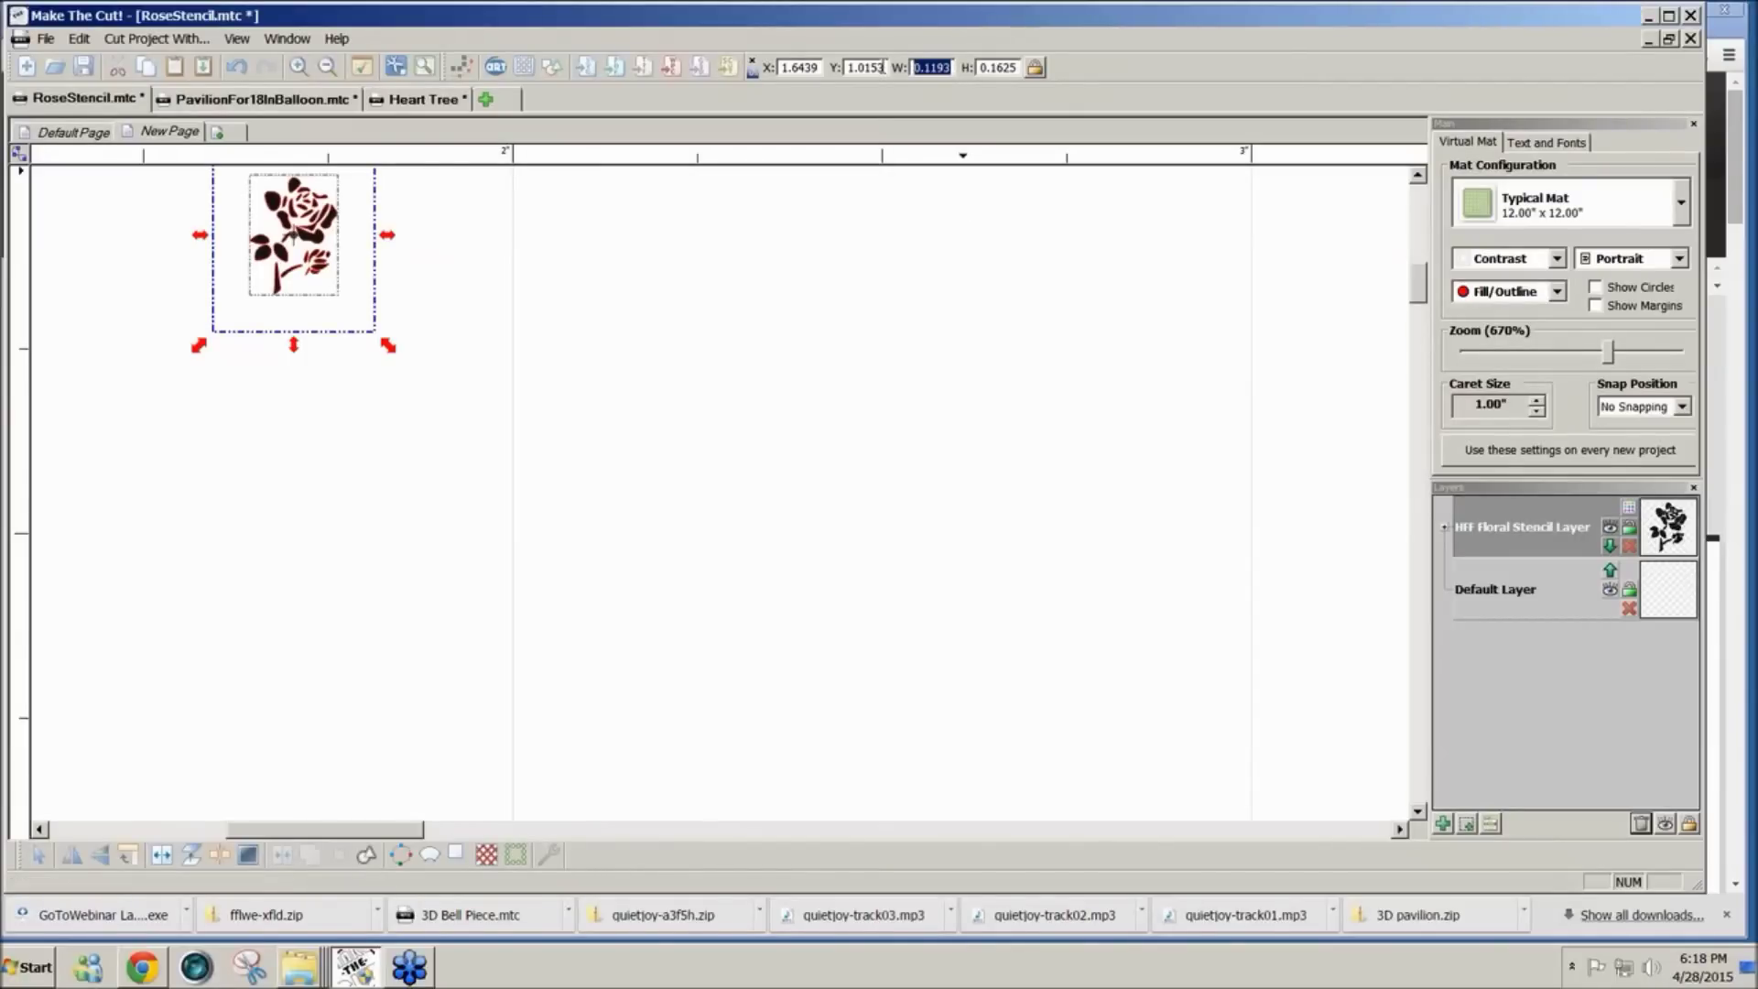
pyautogui.write('10%r')
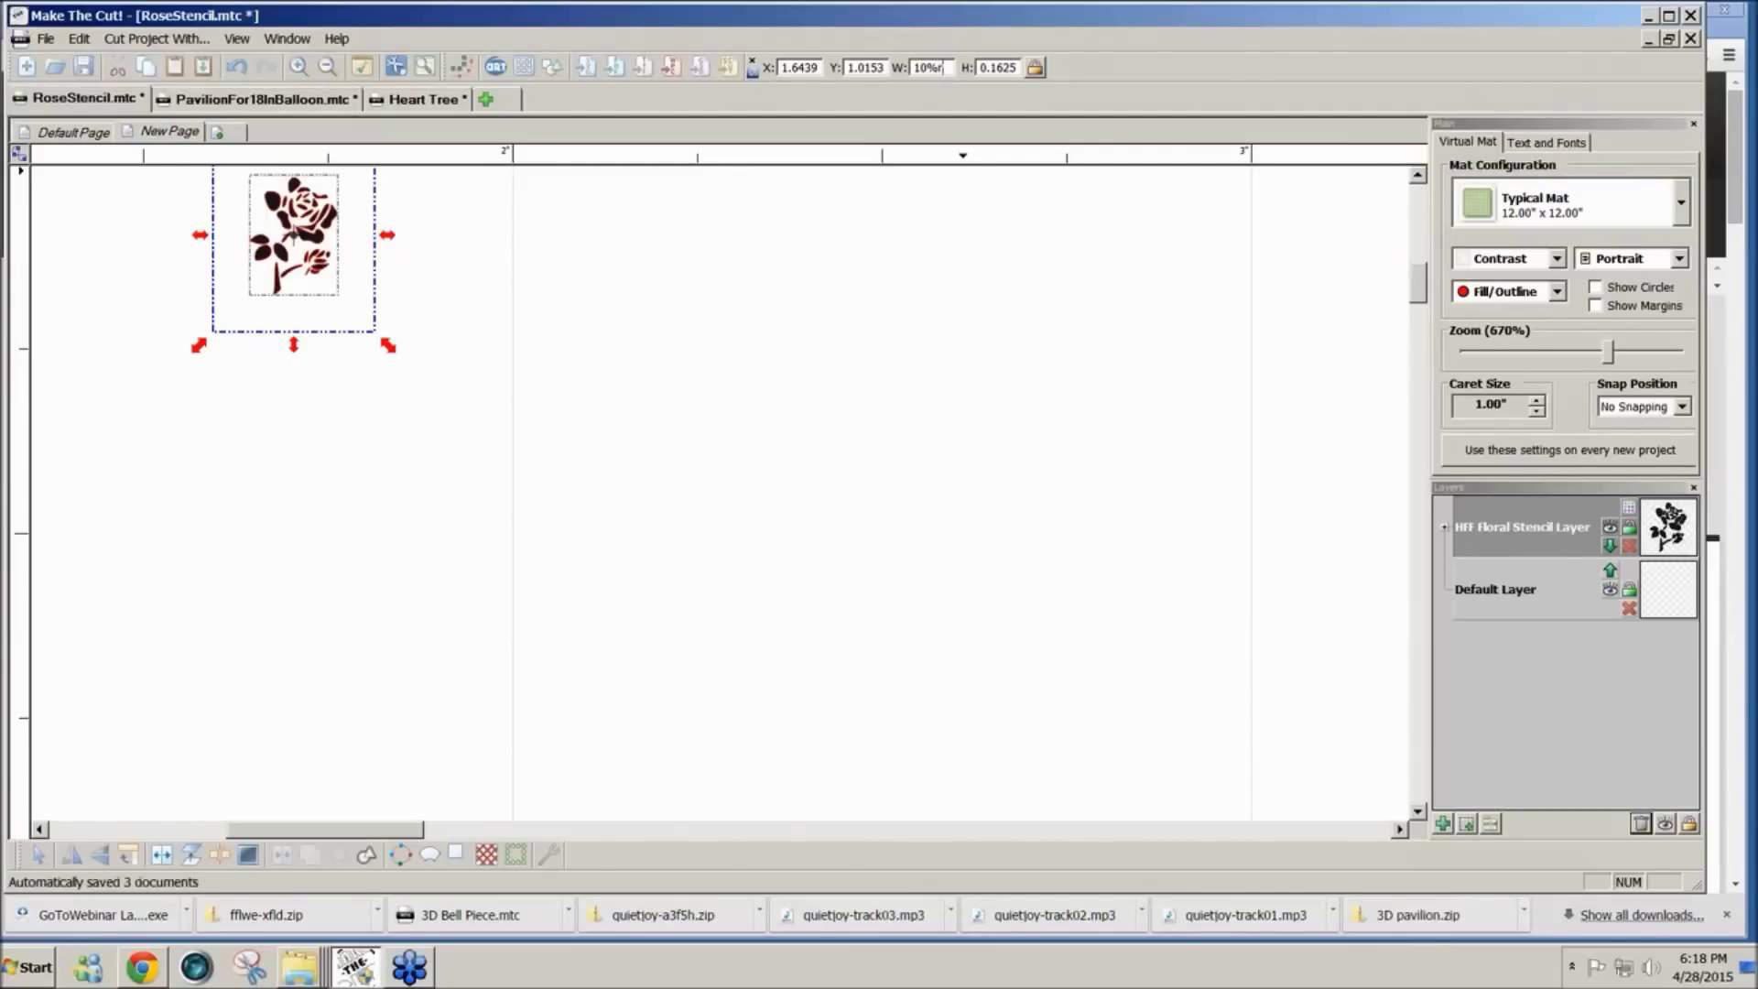
pyautogui.press('Return')
pyautogui.press('Return')
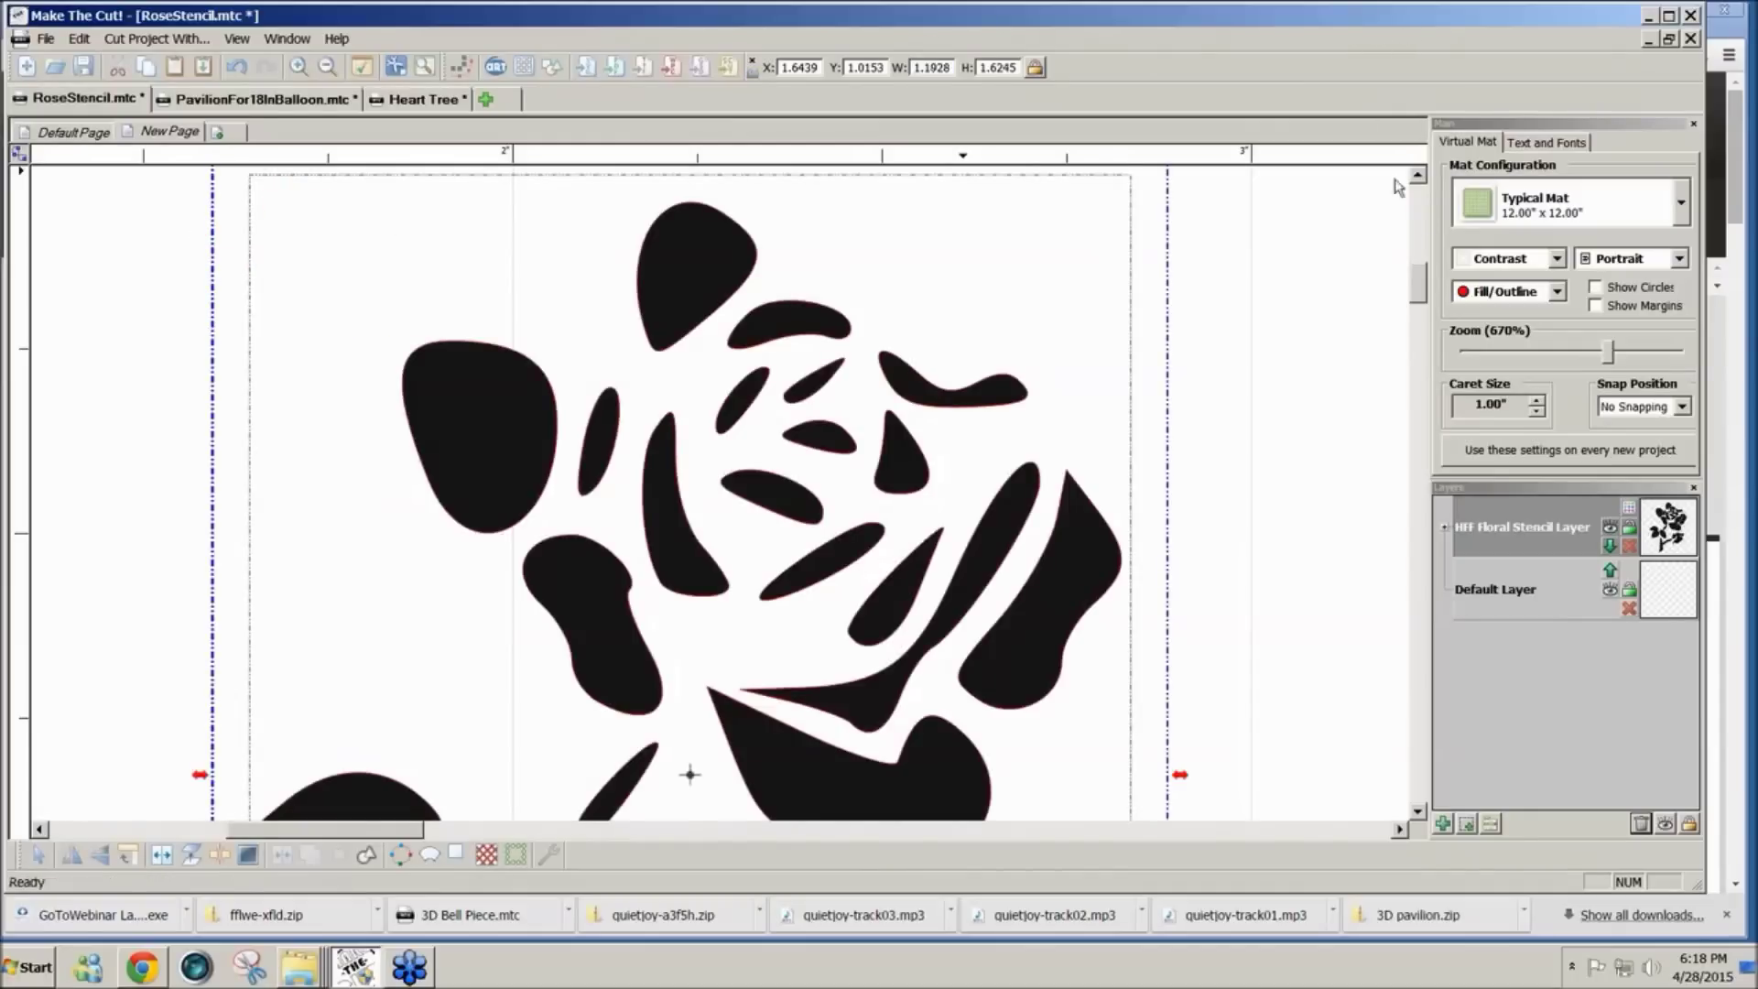
pyautogui.moveTo(1419, 276); pyautogui.dragTo(1419, 325)
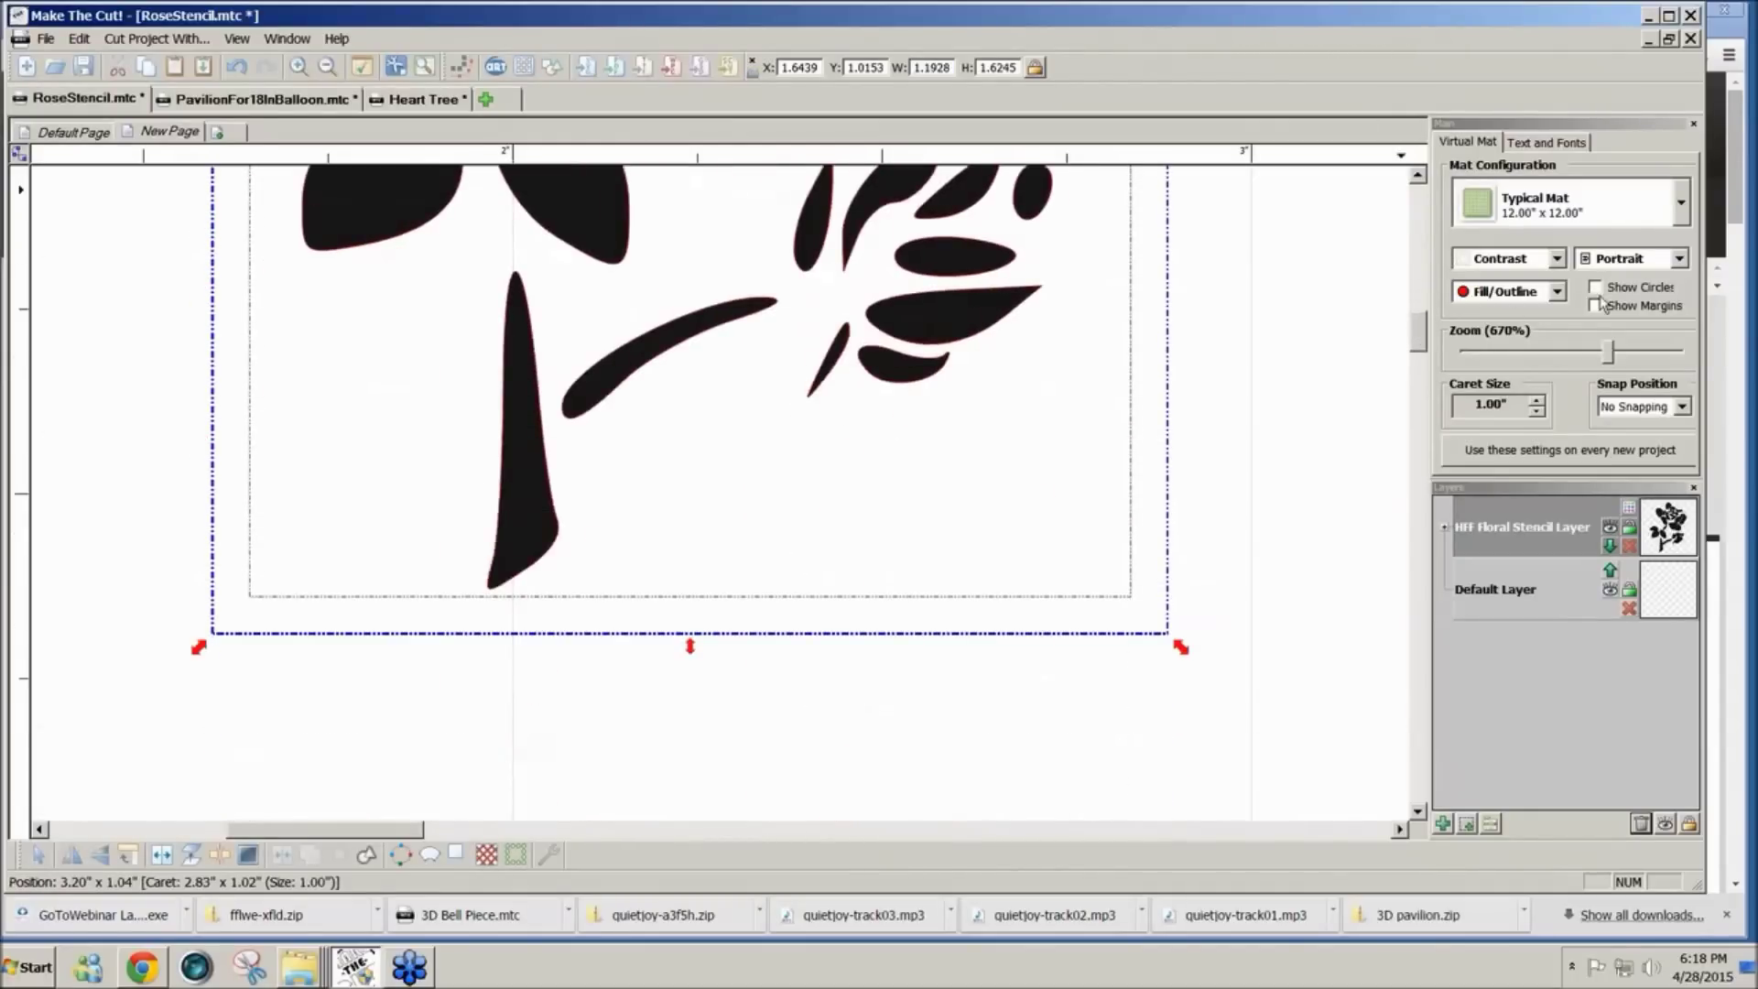
pyautogui.moveTo(1607, 355); pyautogui.dragTo(1469, 355)
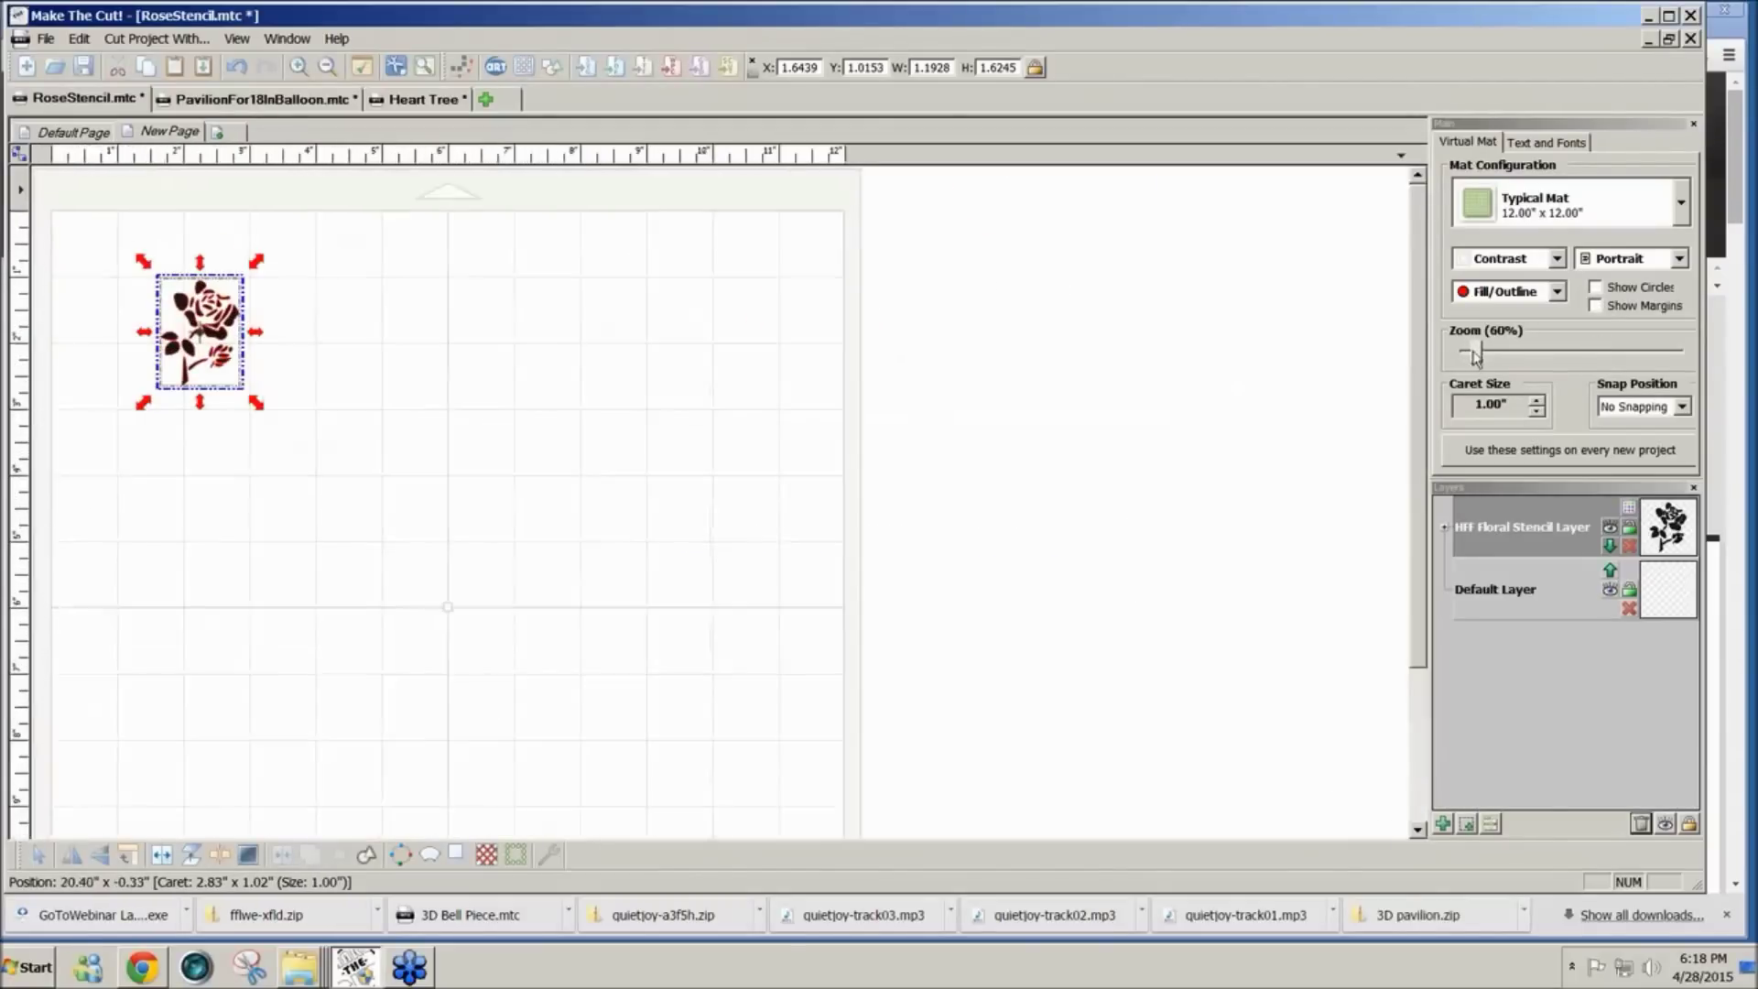
pyautogui.moveTo(258, 404); pyautogui.dragTo(778, 801)
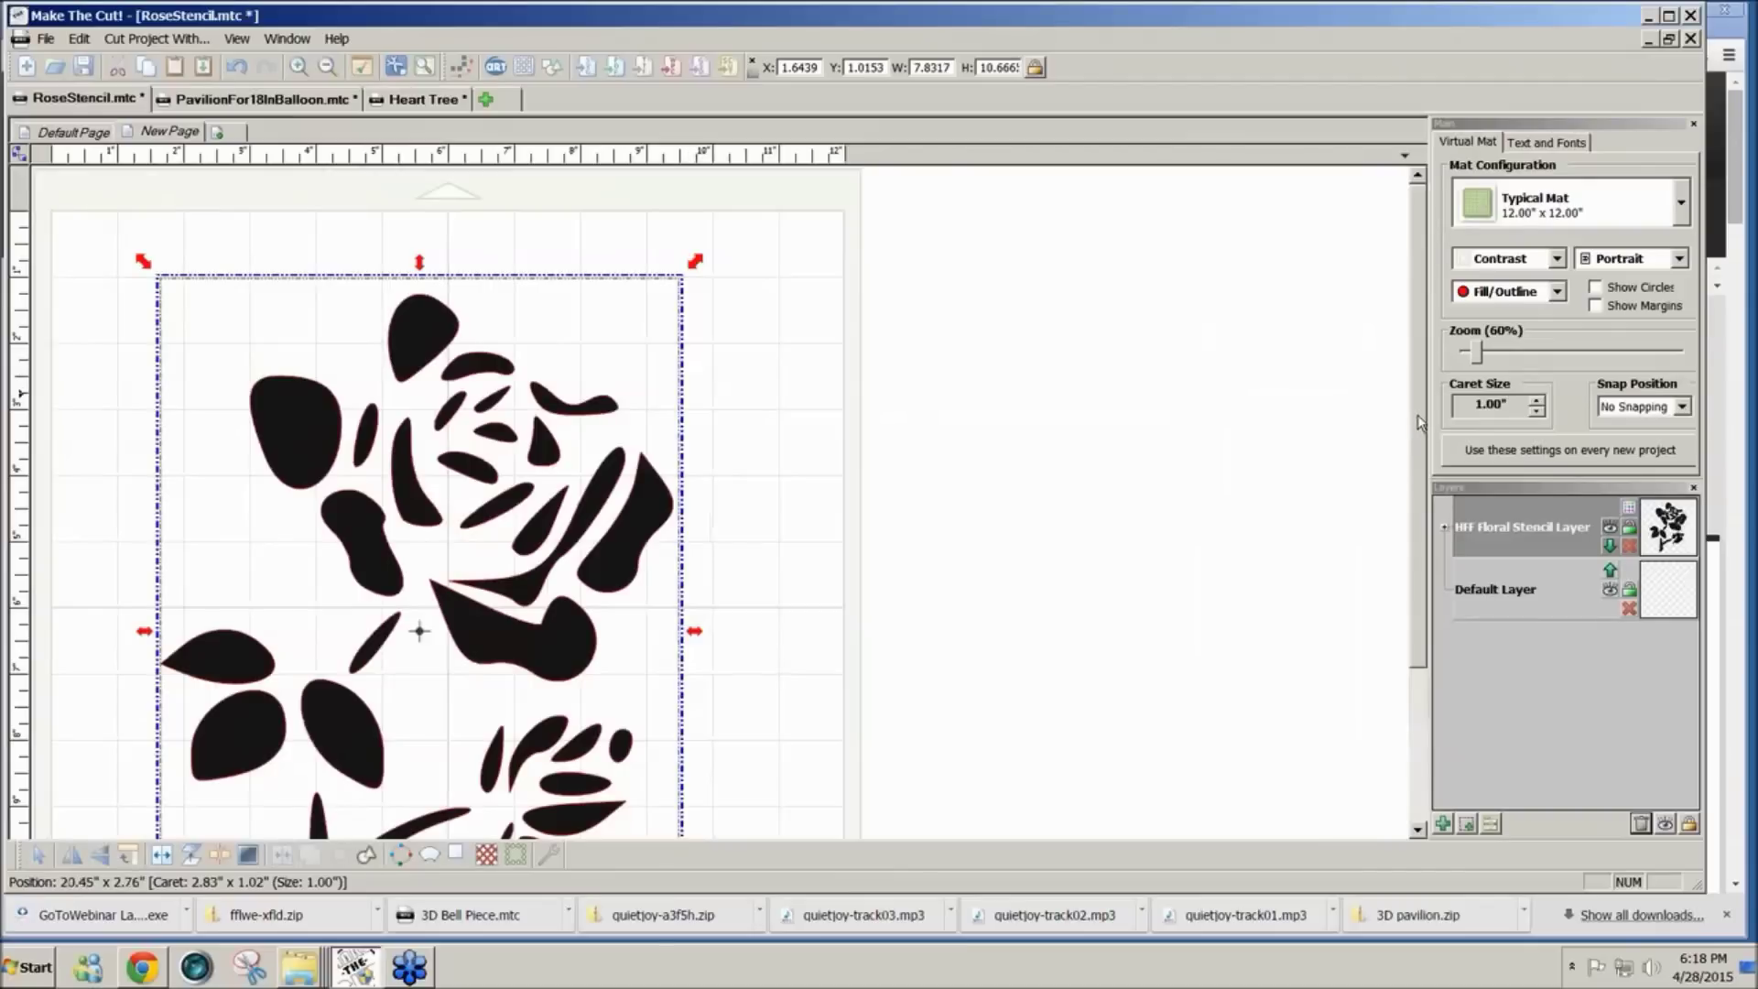
# Step: Examine the outlines of the enlarged simplified rose and compare them with the black rose on the Default Page
pyautogui.scroll(-5, 1418, 421)
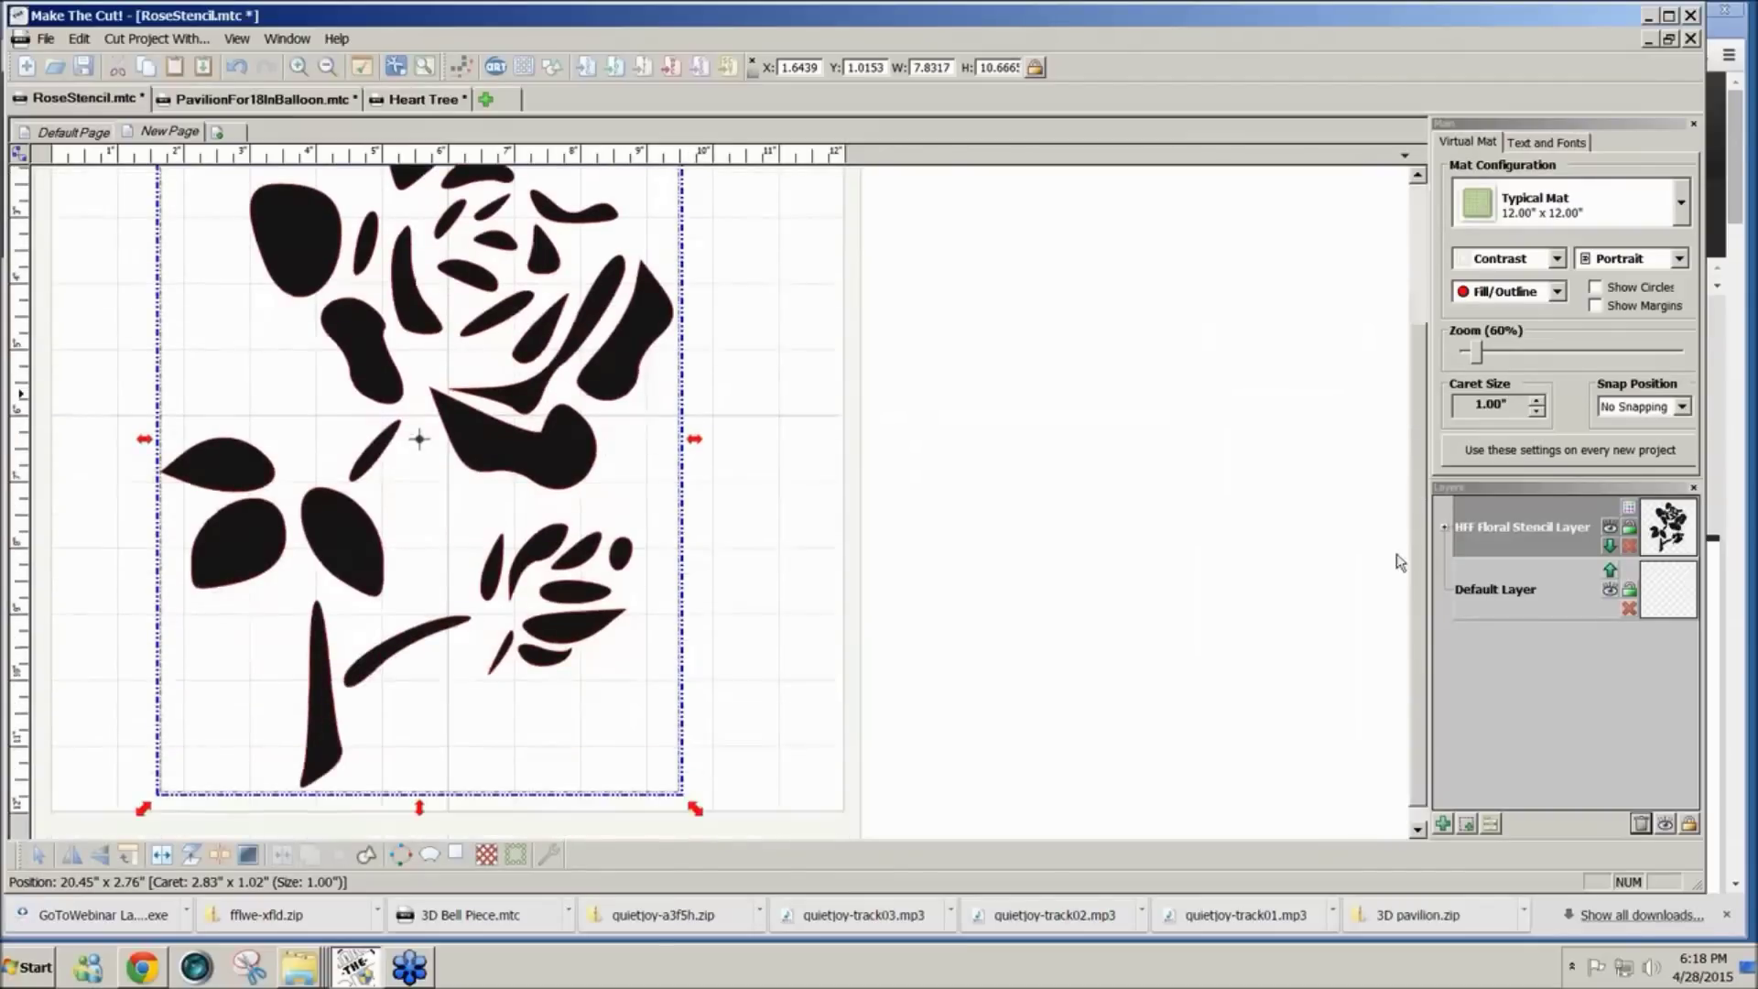
pyautogui.scroll(2, 1399, 553)
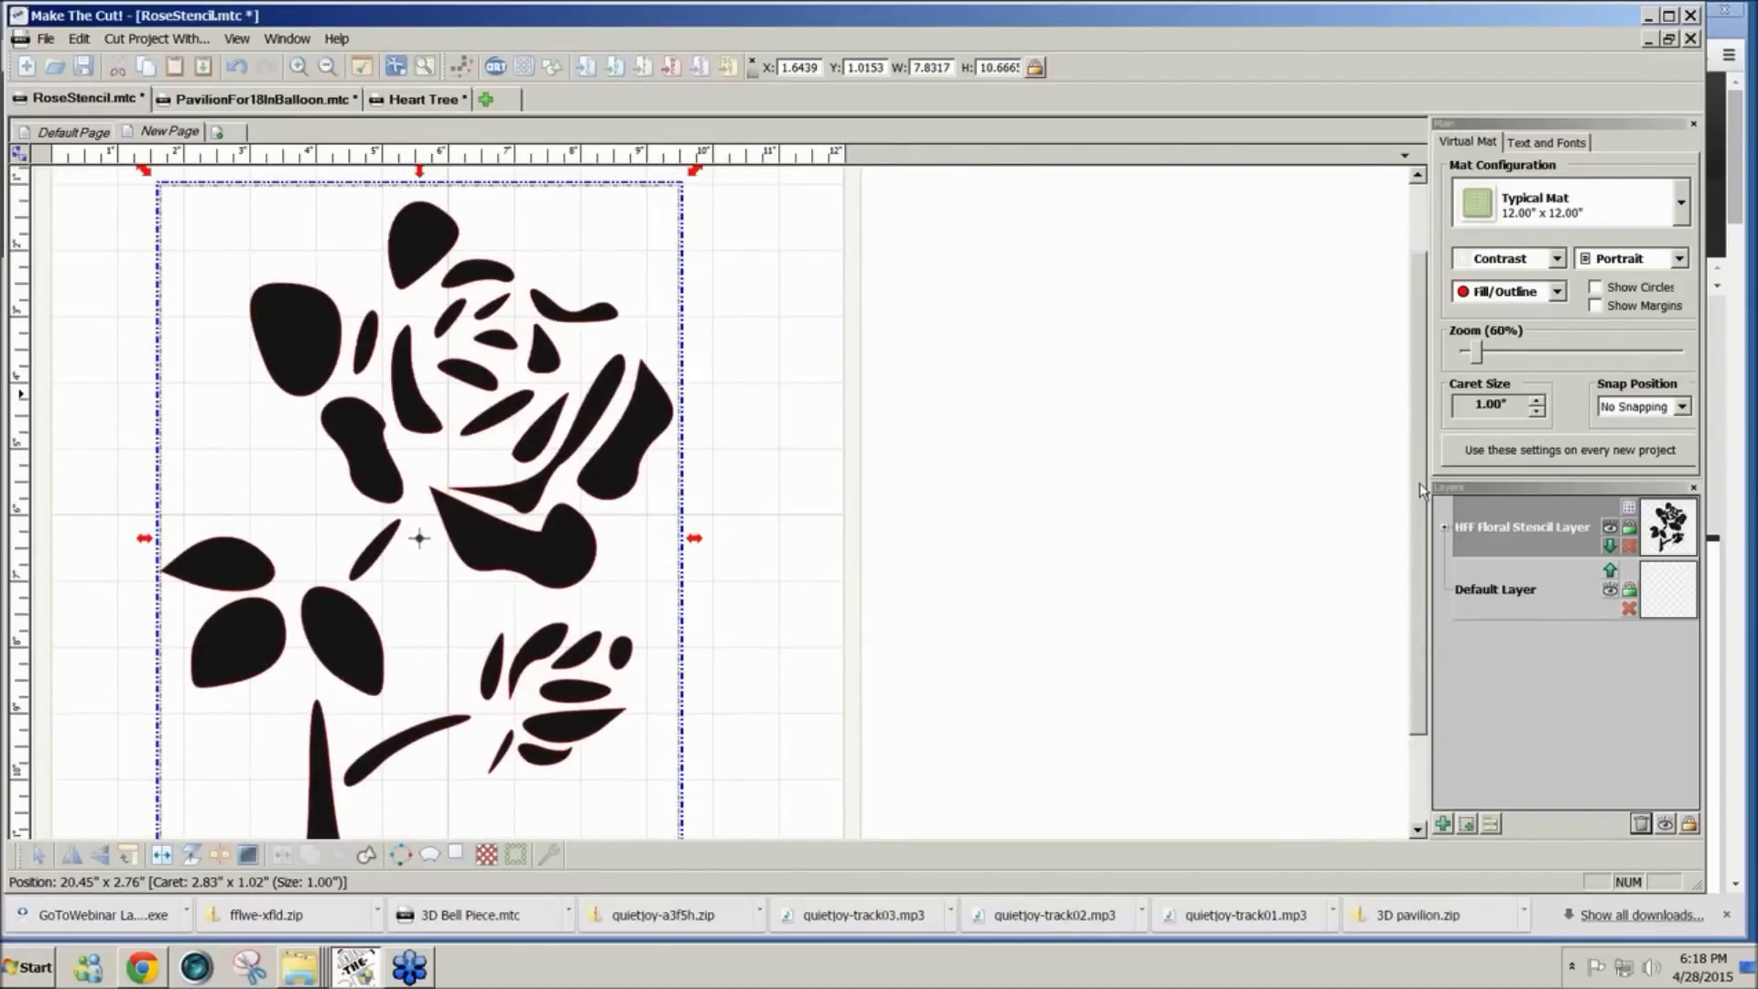
pyautogui.scroll(-1, 1420, 482)
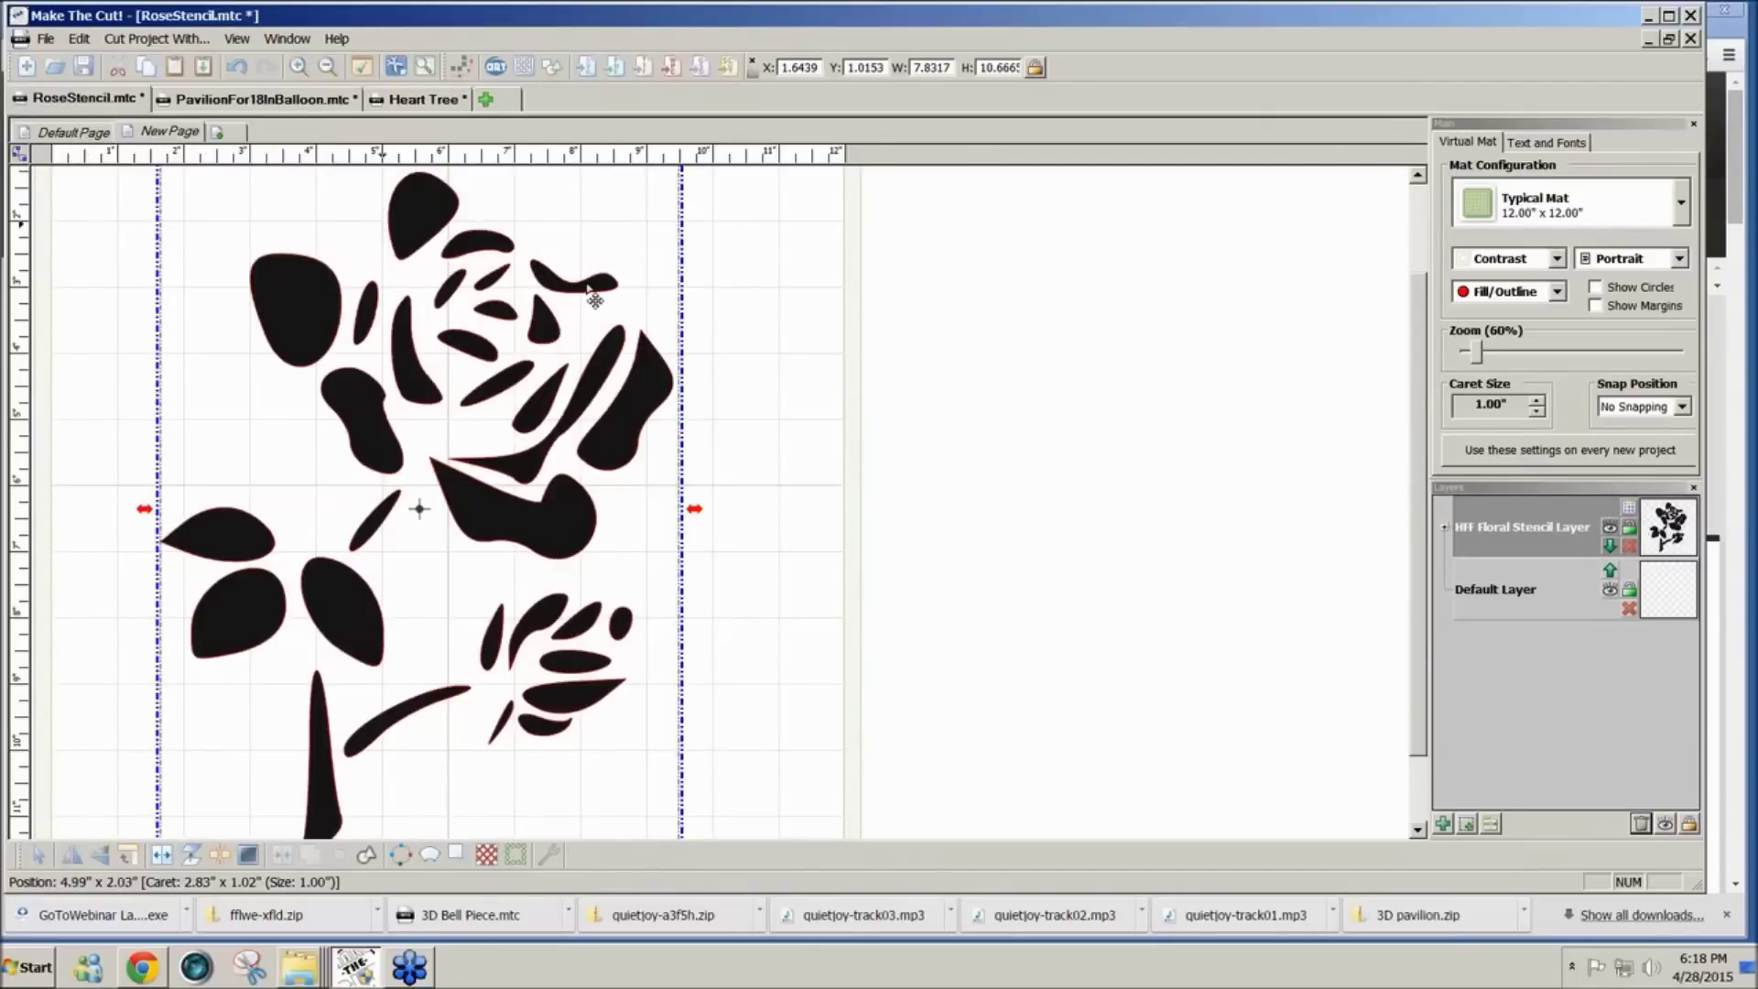
pyautogui.moveTo(1415, 520); pyautogui.dragTo(1414, 563)
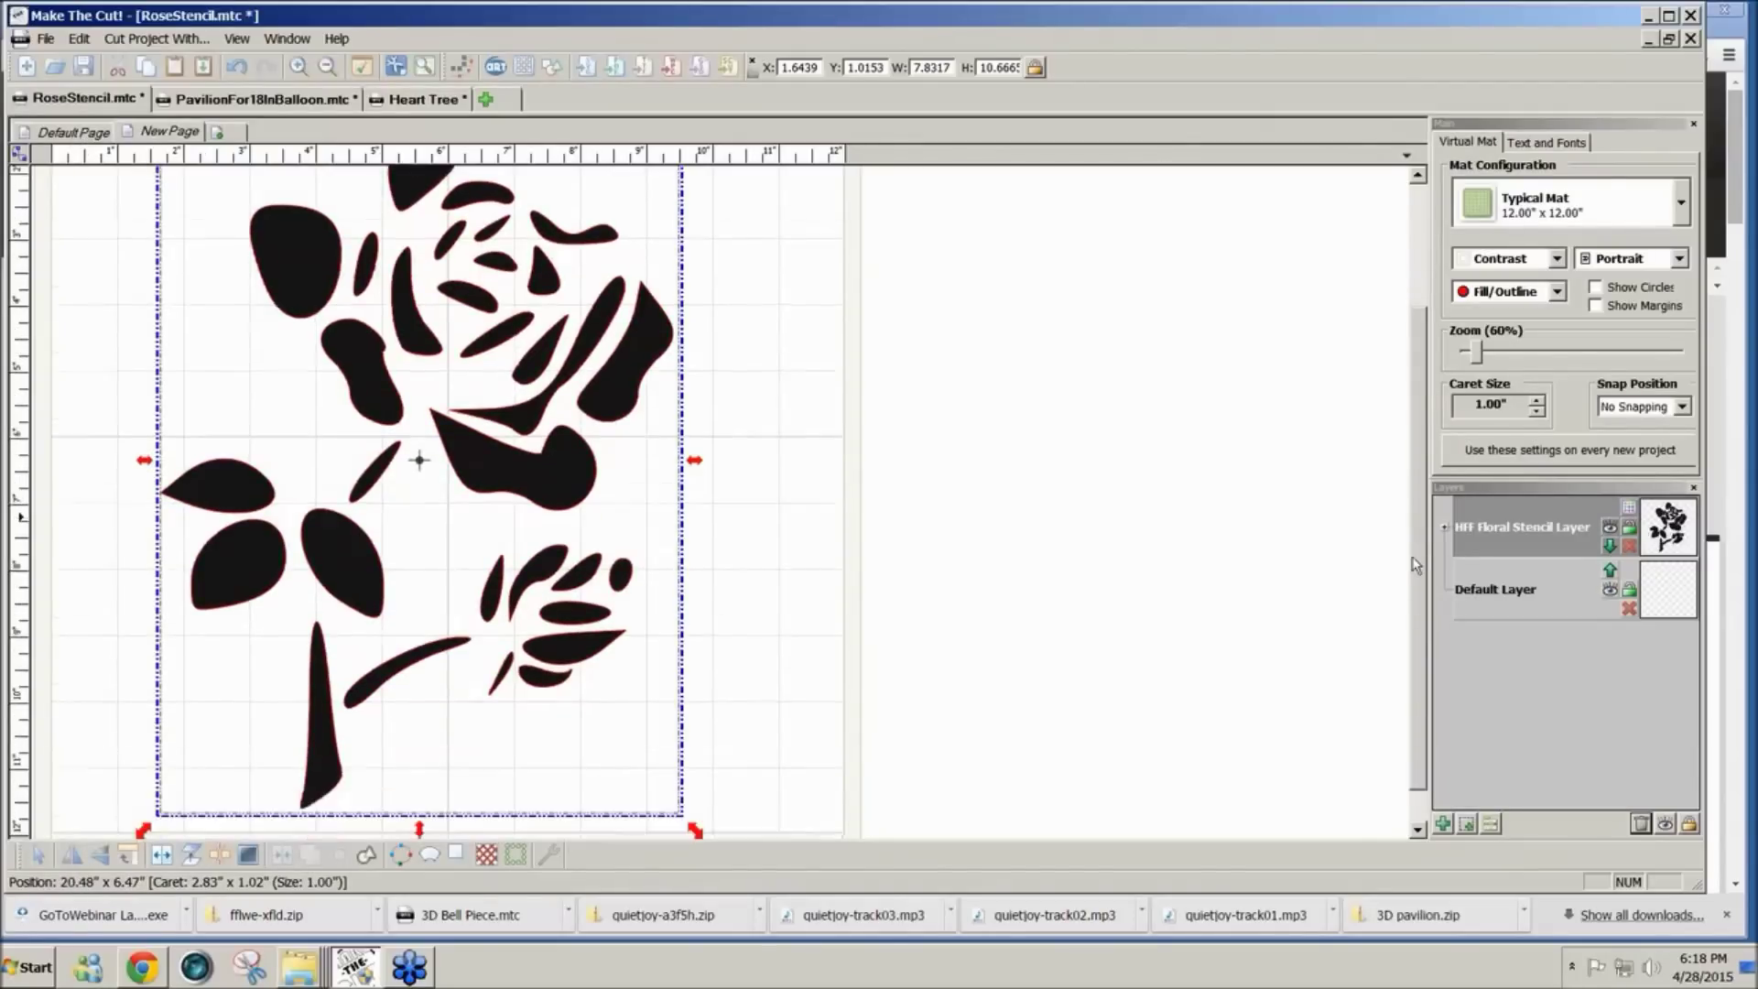
pyautogui.scroll(1, 206, 195)
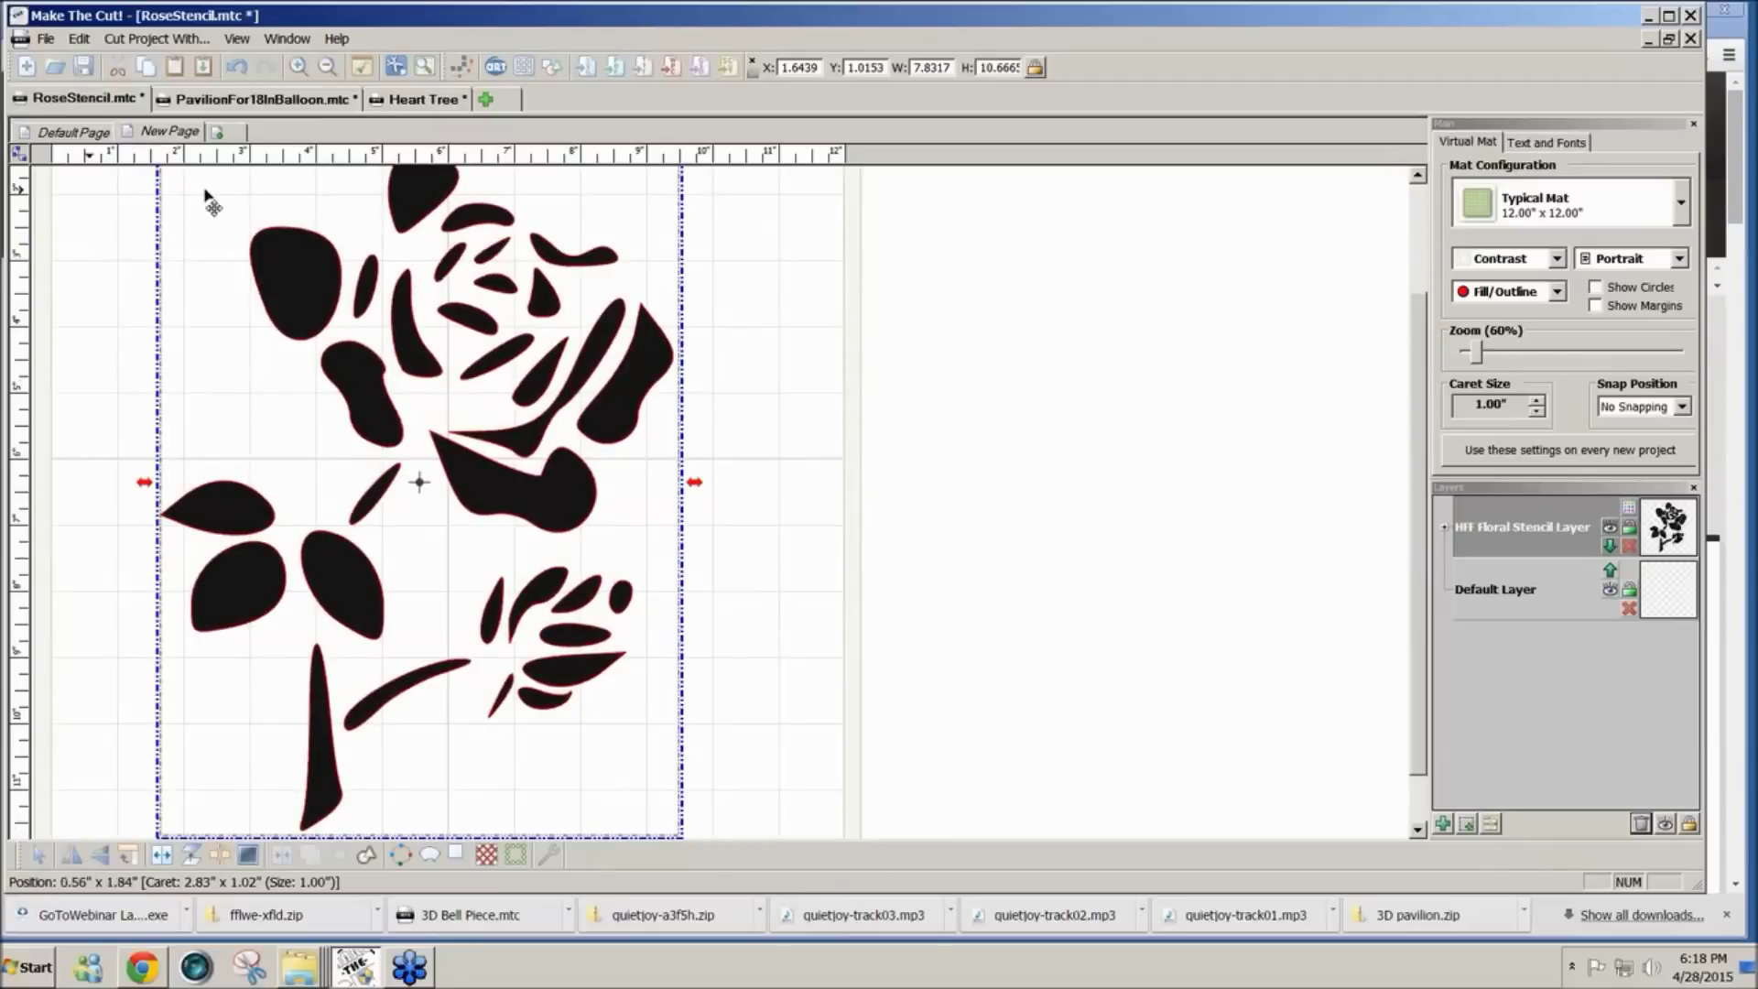
pyautogui.click(69, 134)
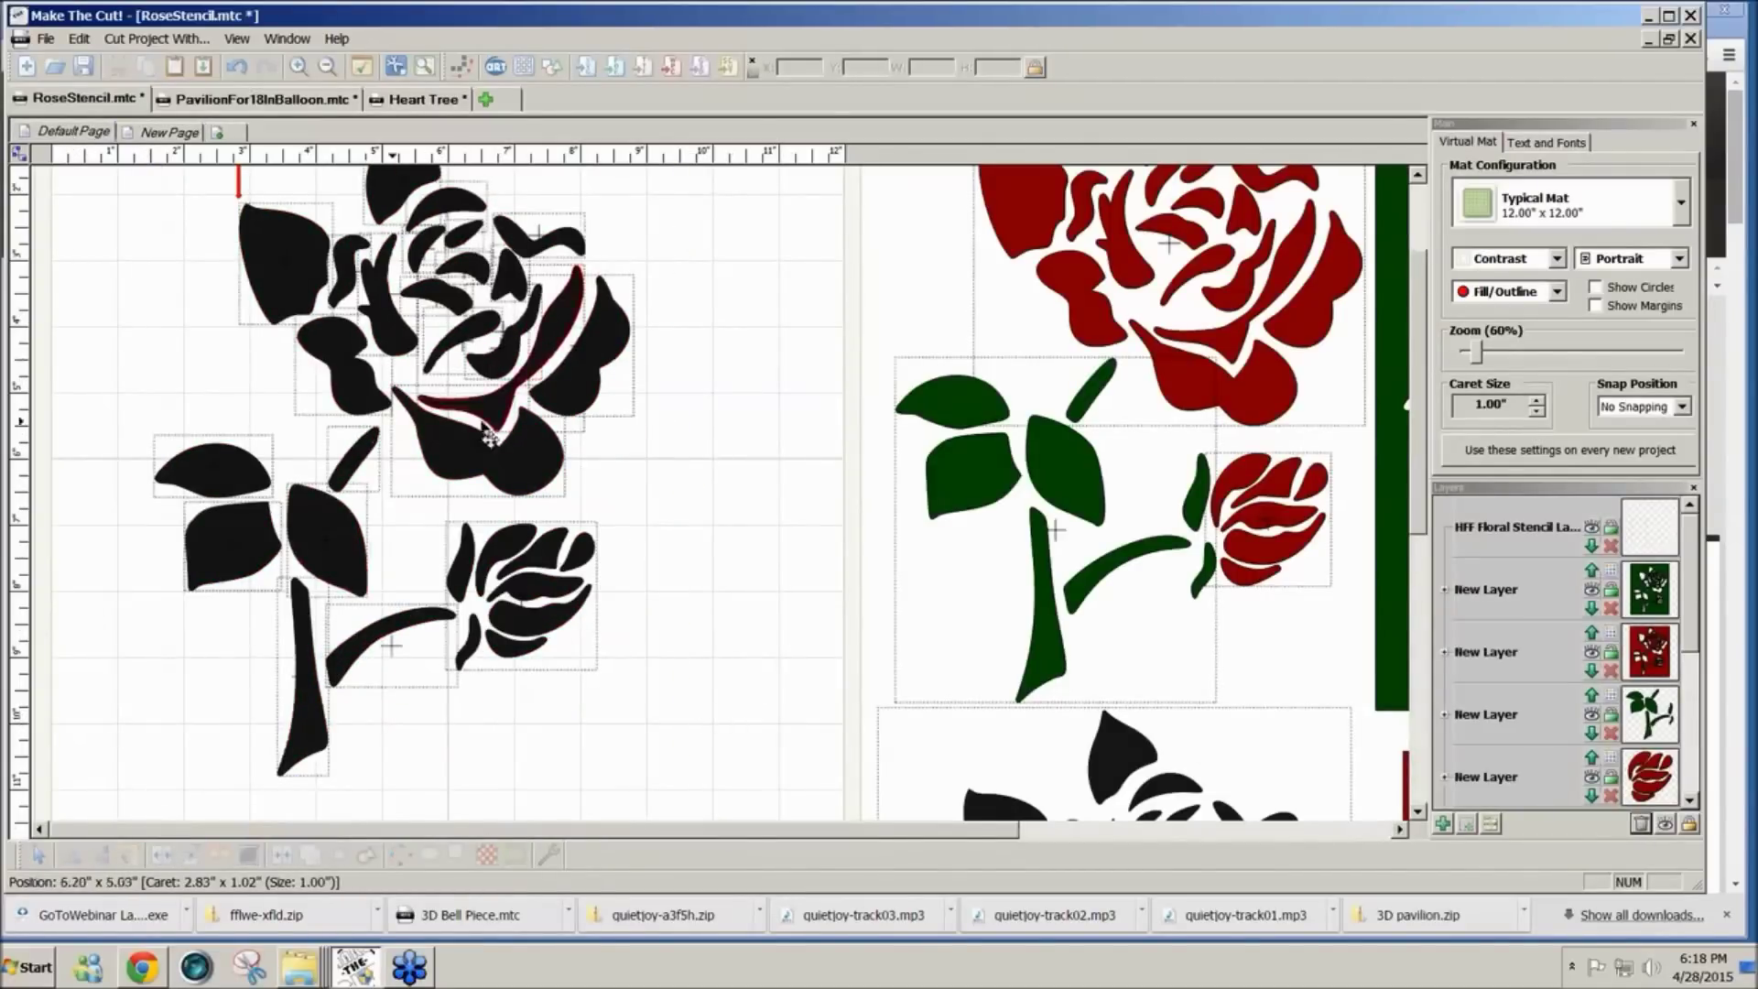
# Step: Undo the last enlargement and simplification of the New Page rose, then enlarge the unsimplified rose to about 6.38 by 8.77 in
pyautogui.click(172, 131)
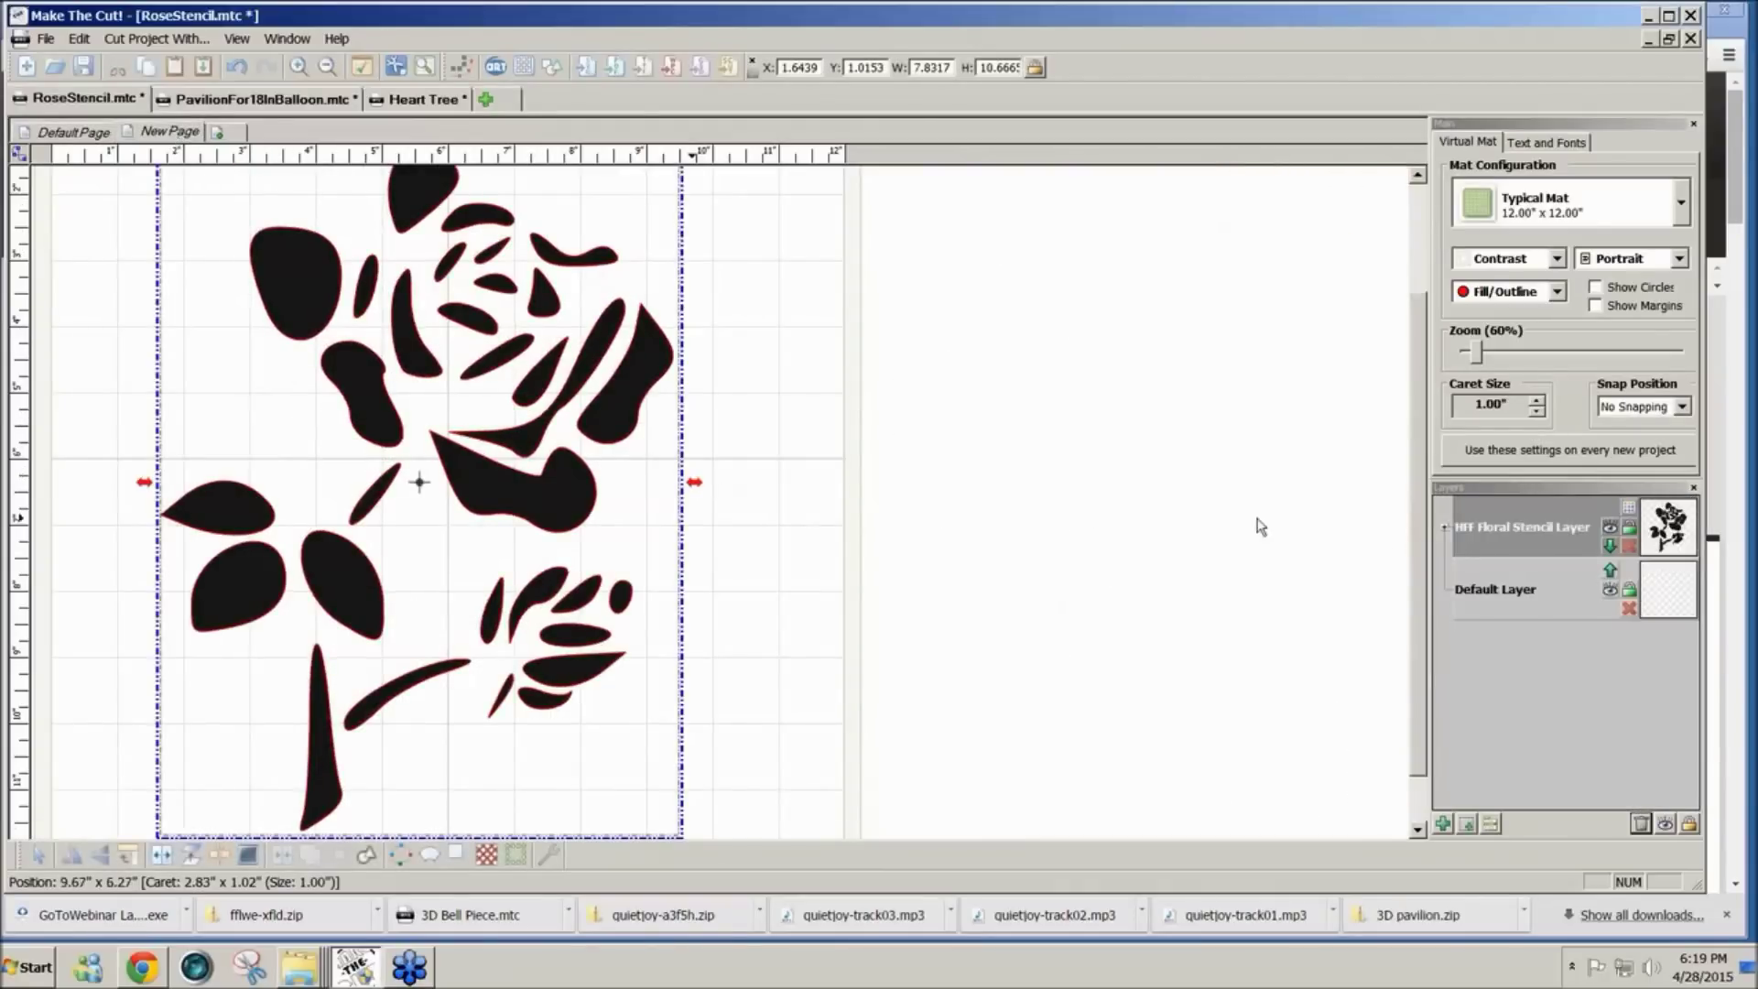
pyautogui.scroll(2, 1414, 531)
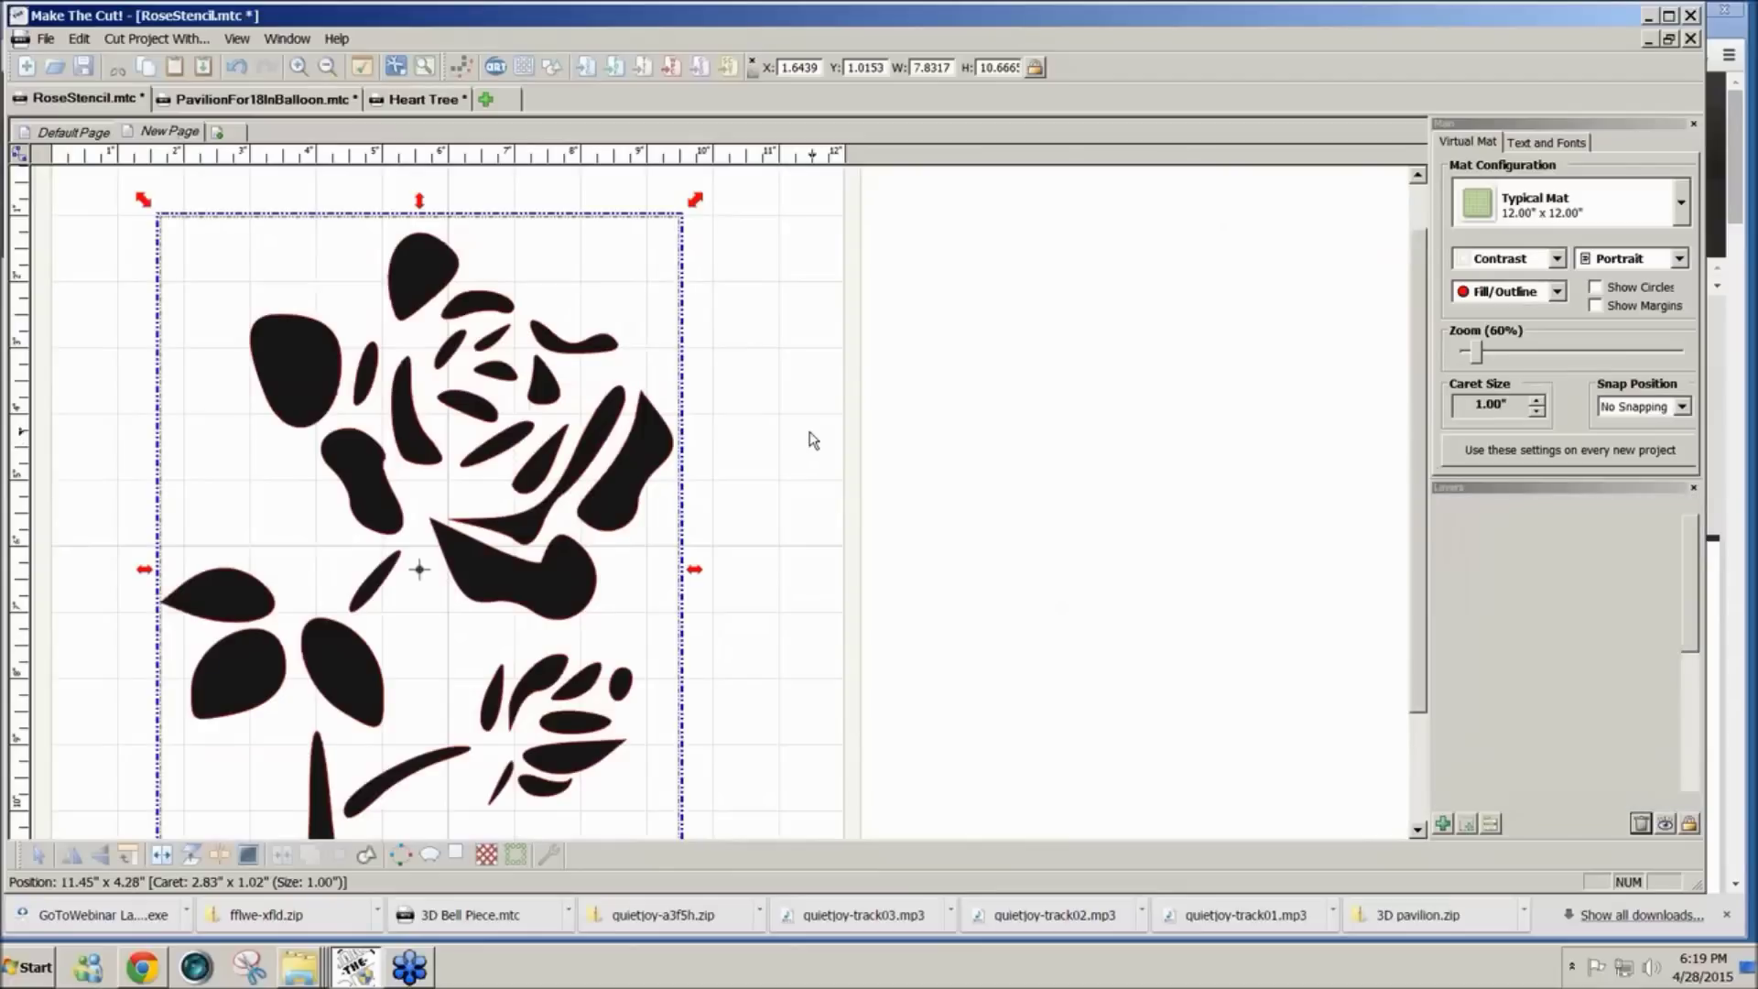
pyautogui.hotkey('ctrl', 'z')
pyautogui.hotkey('ctrl', 'z')
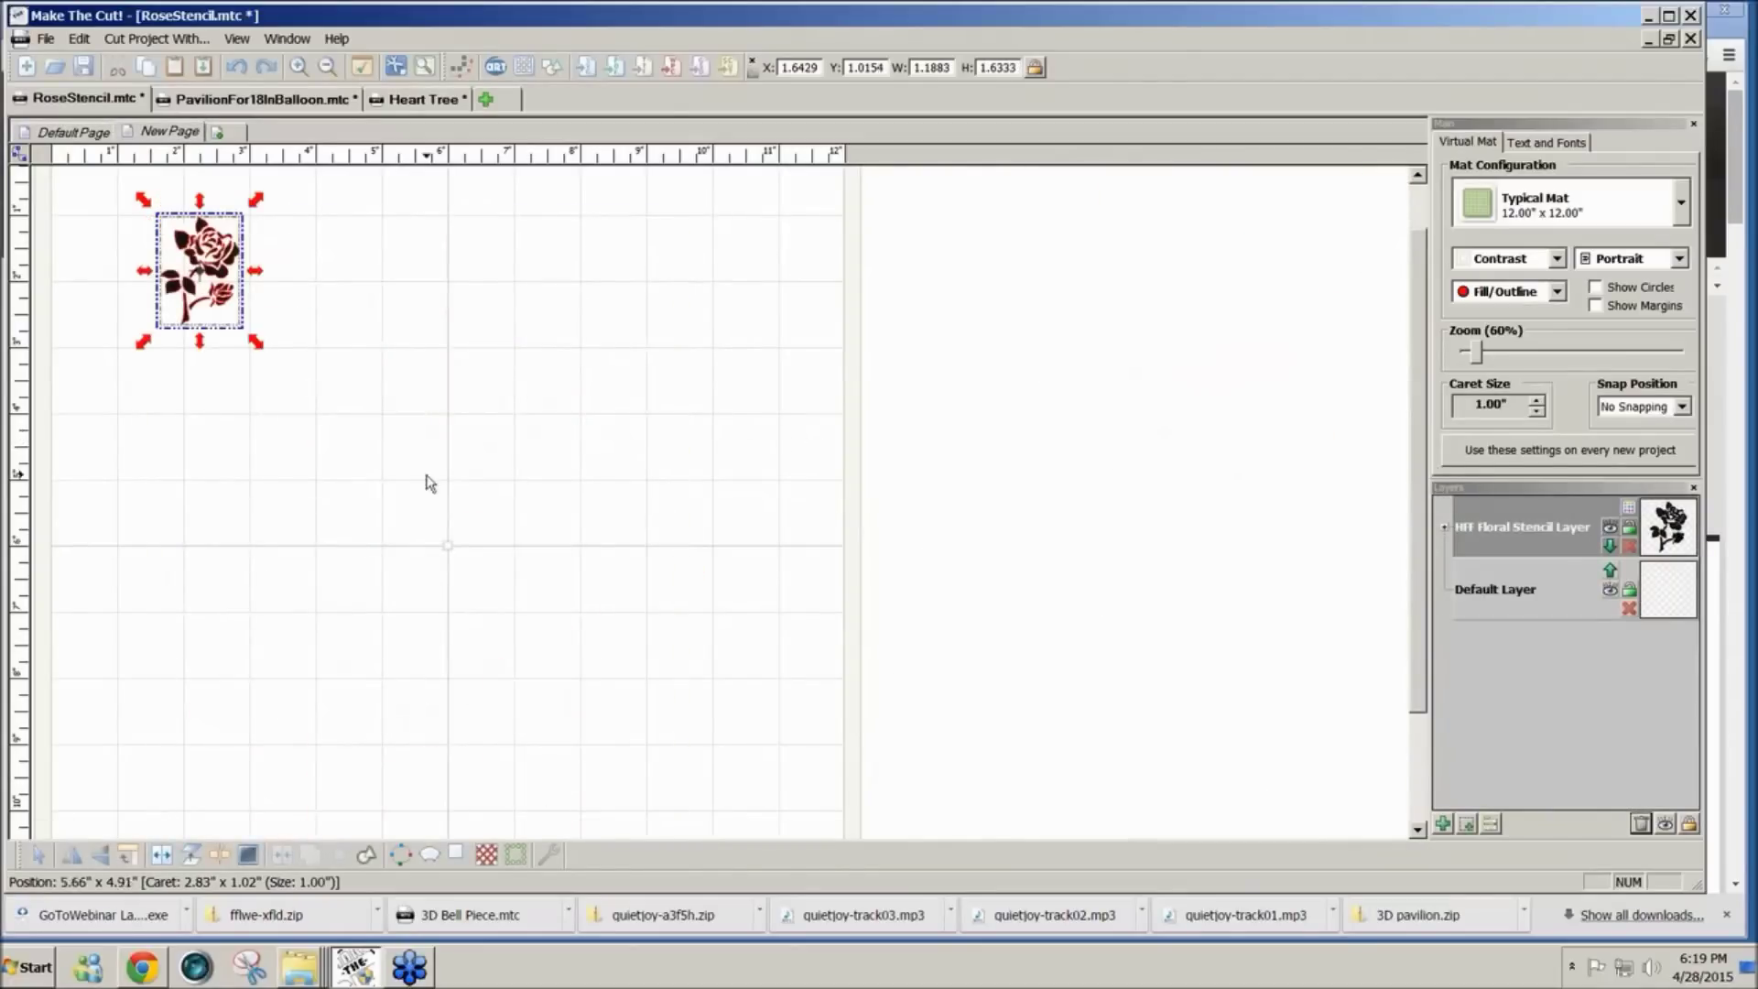
pyautogui.moveTo(256, 342); pyautogui.dragTo(594, 681)
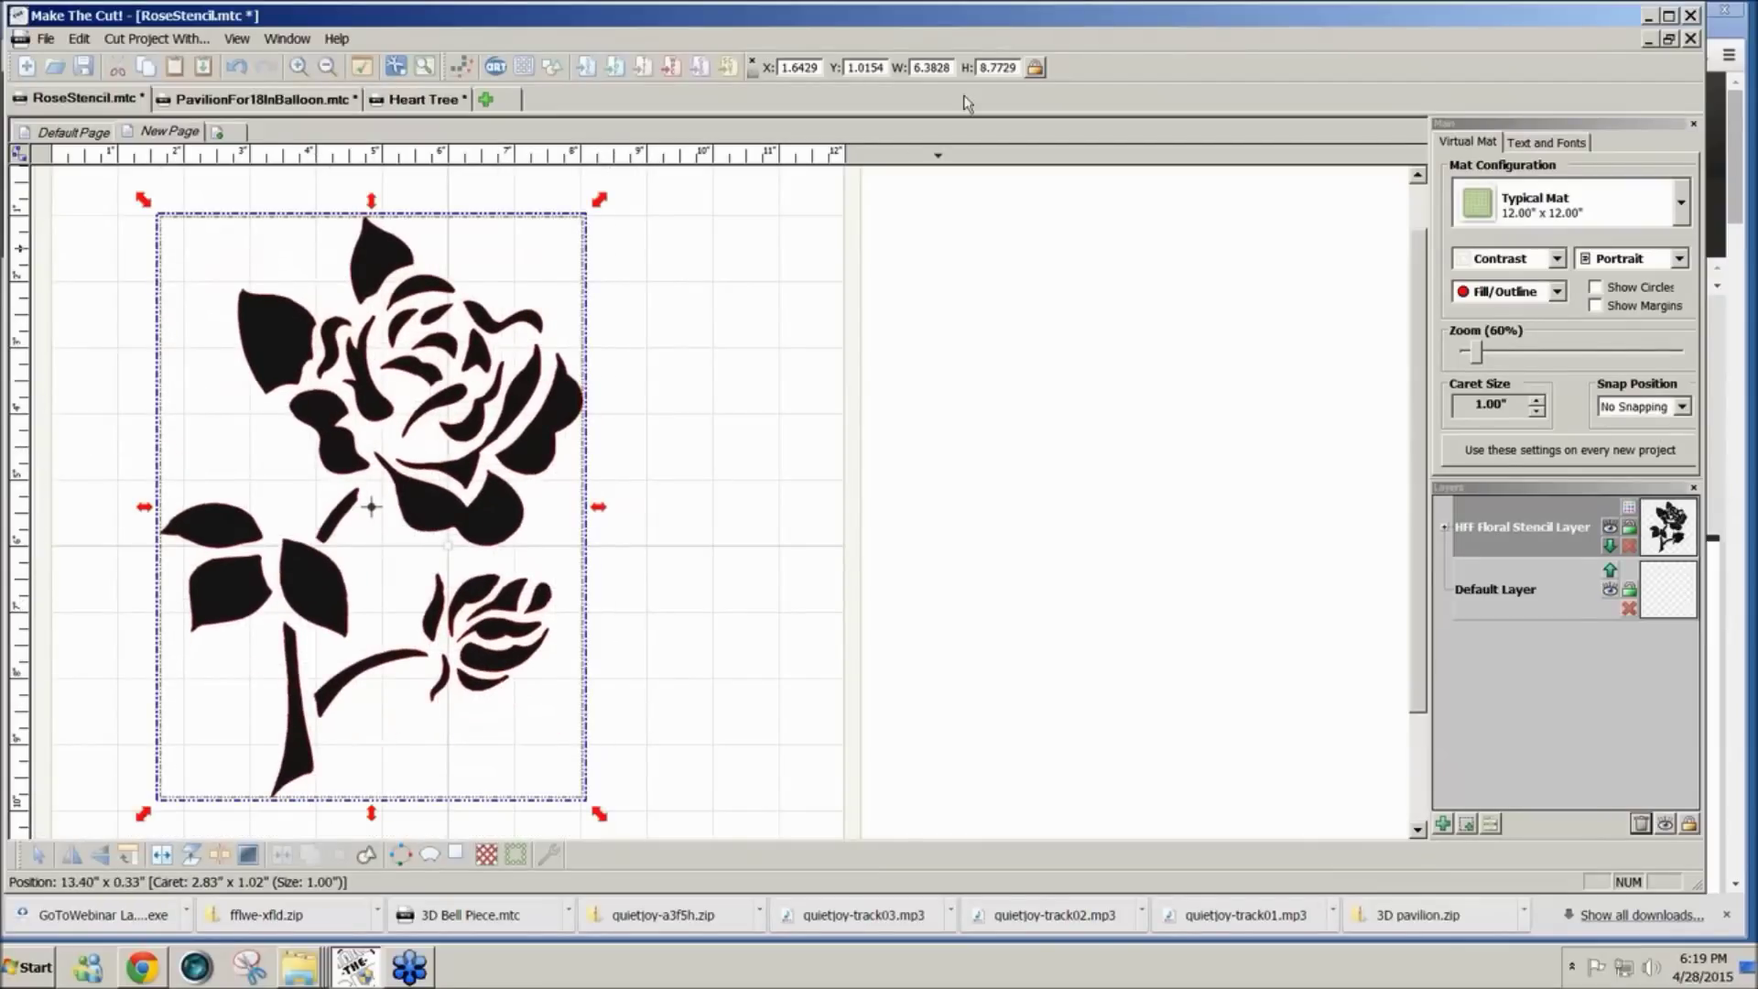
# Step: Scale the rose down to 10% through its width value and auto simplify its paths at that small size
pyautogui.doubleClick(950, 67)
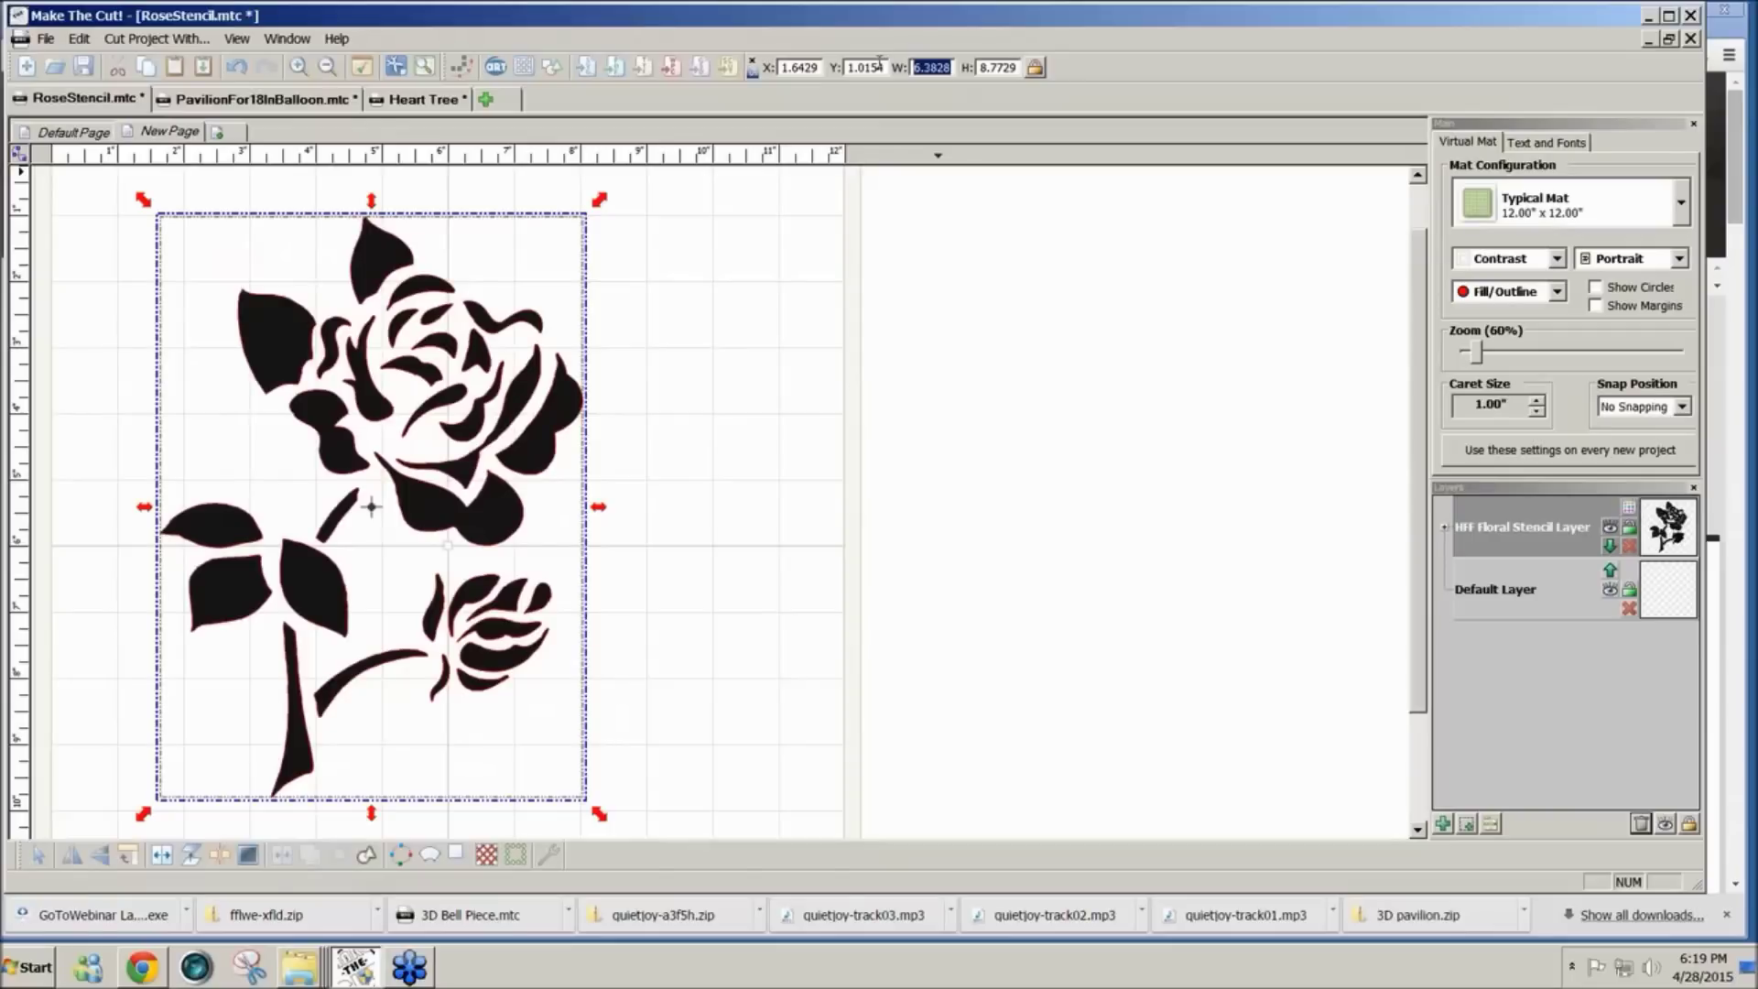
pyautogui.write('10%')
pyautogui.press('Return')
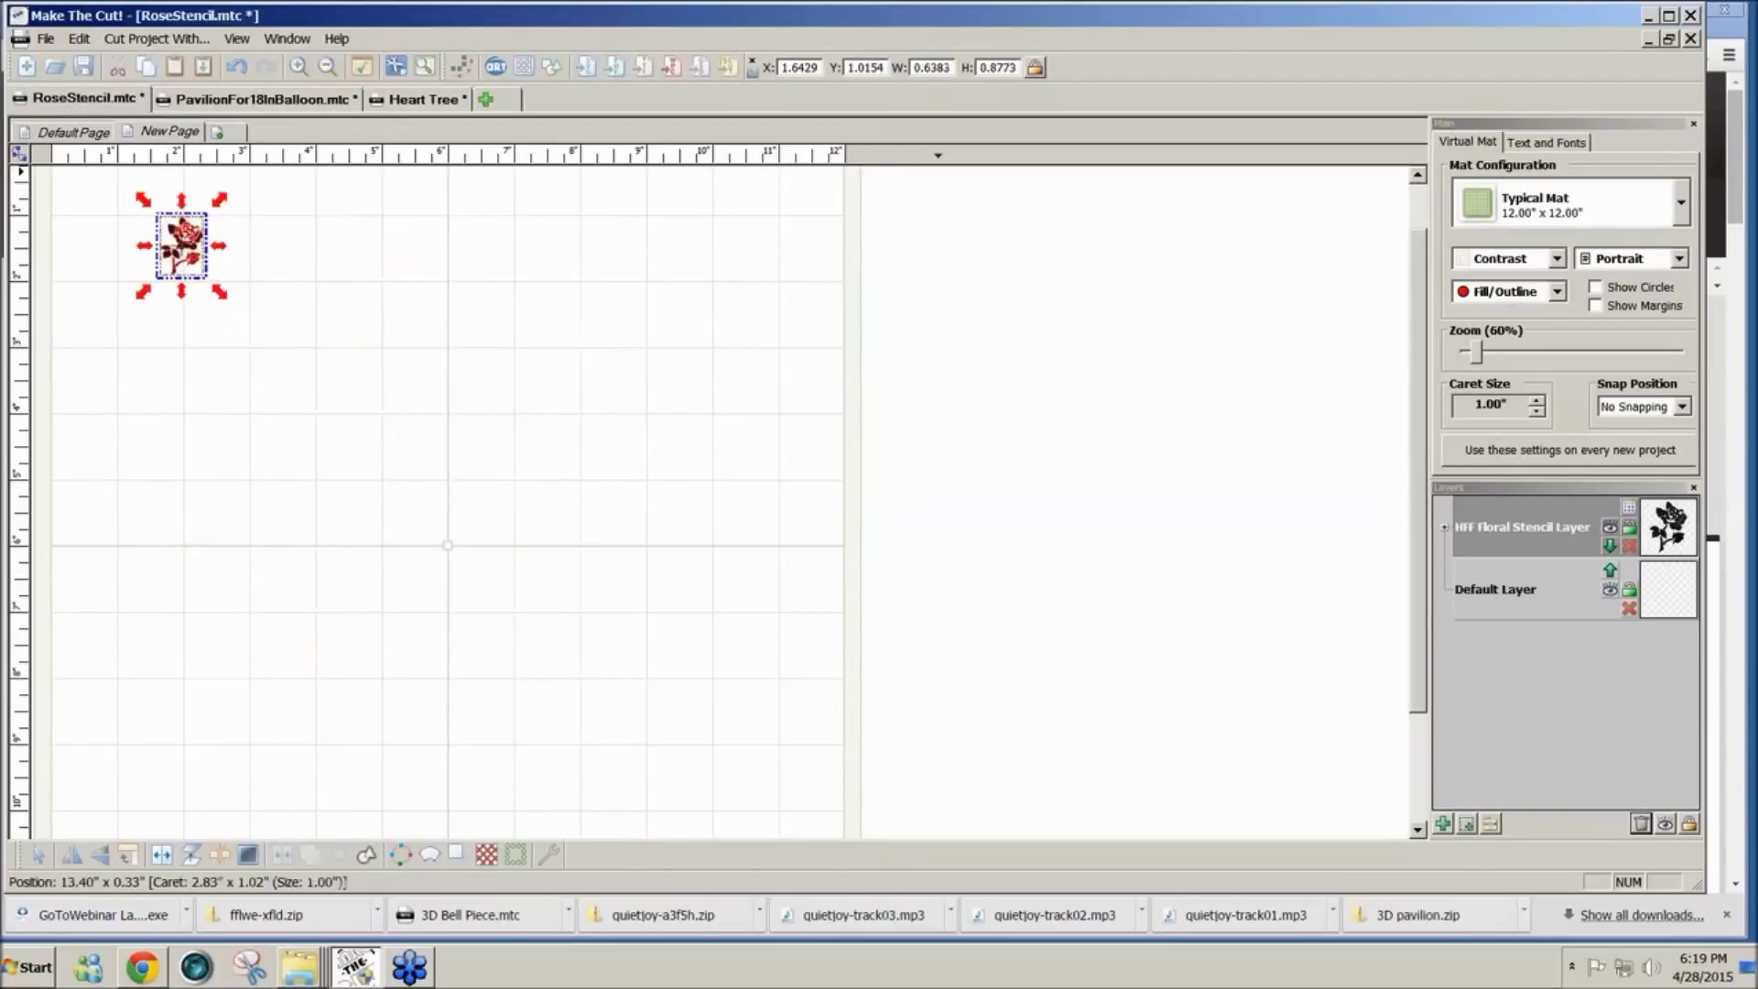
pyautogui.click(549, 848)
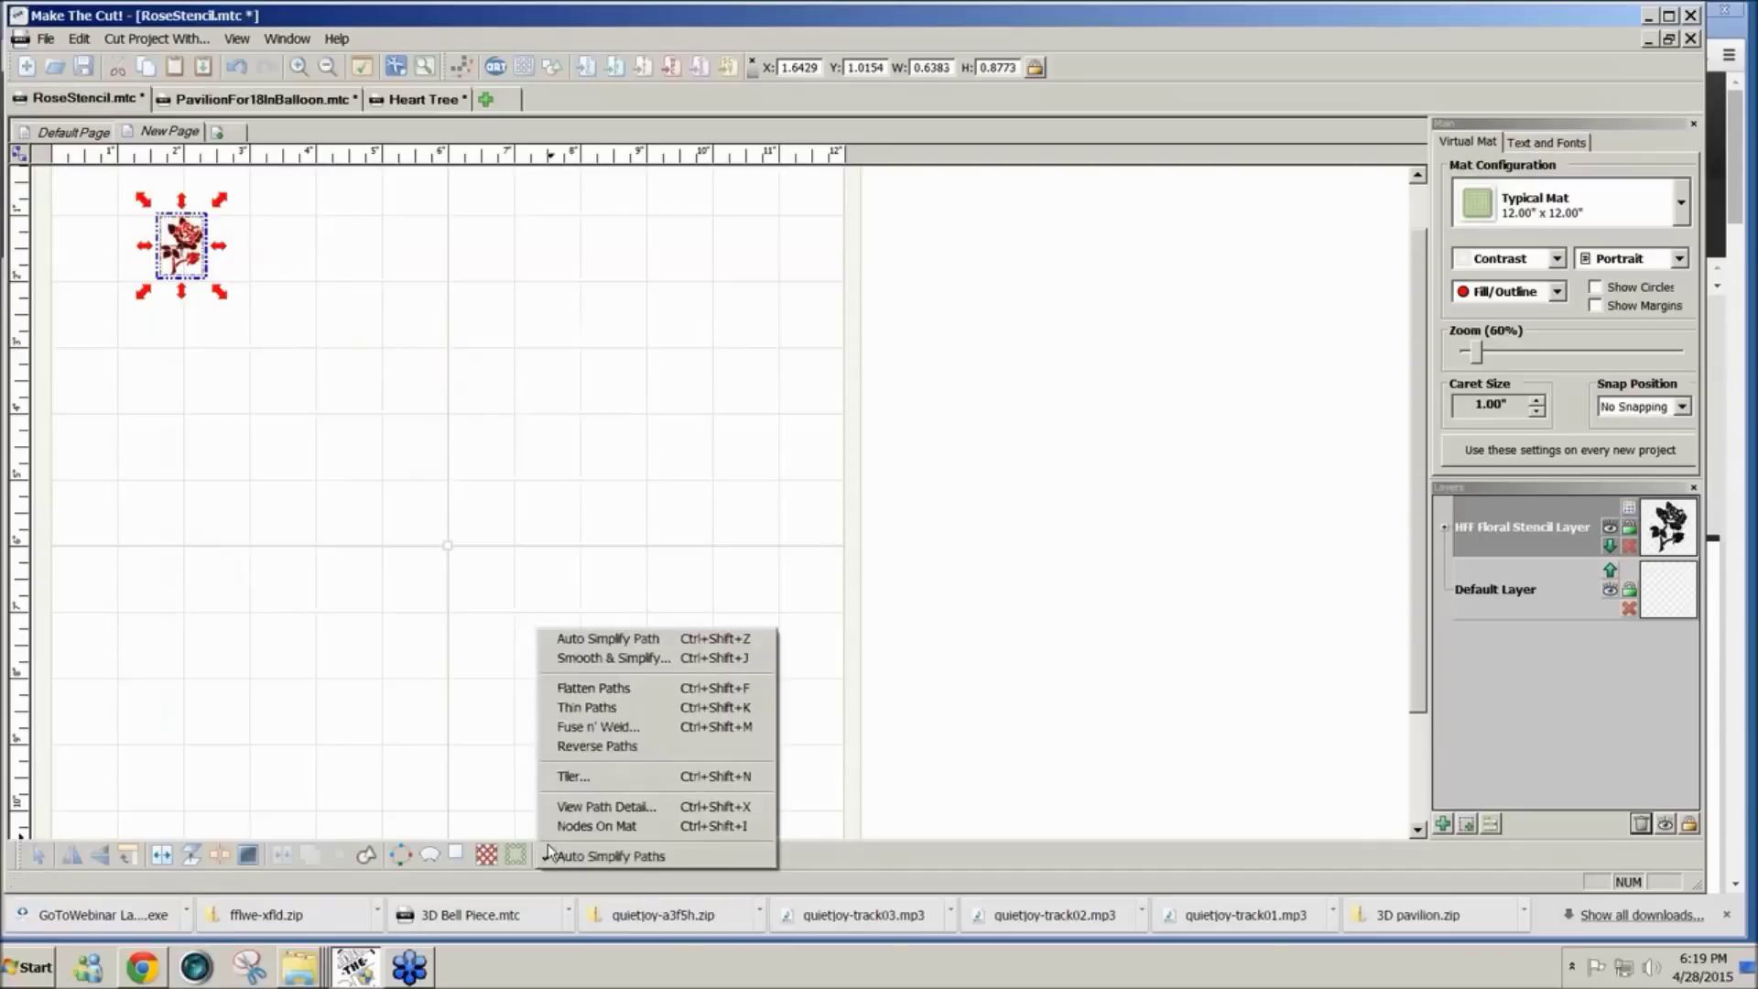
pyautogui.click(572, 640)
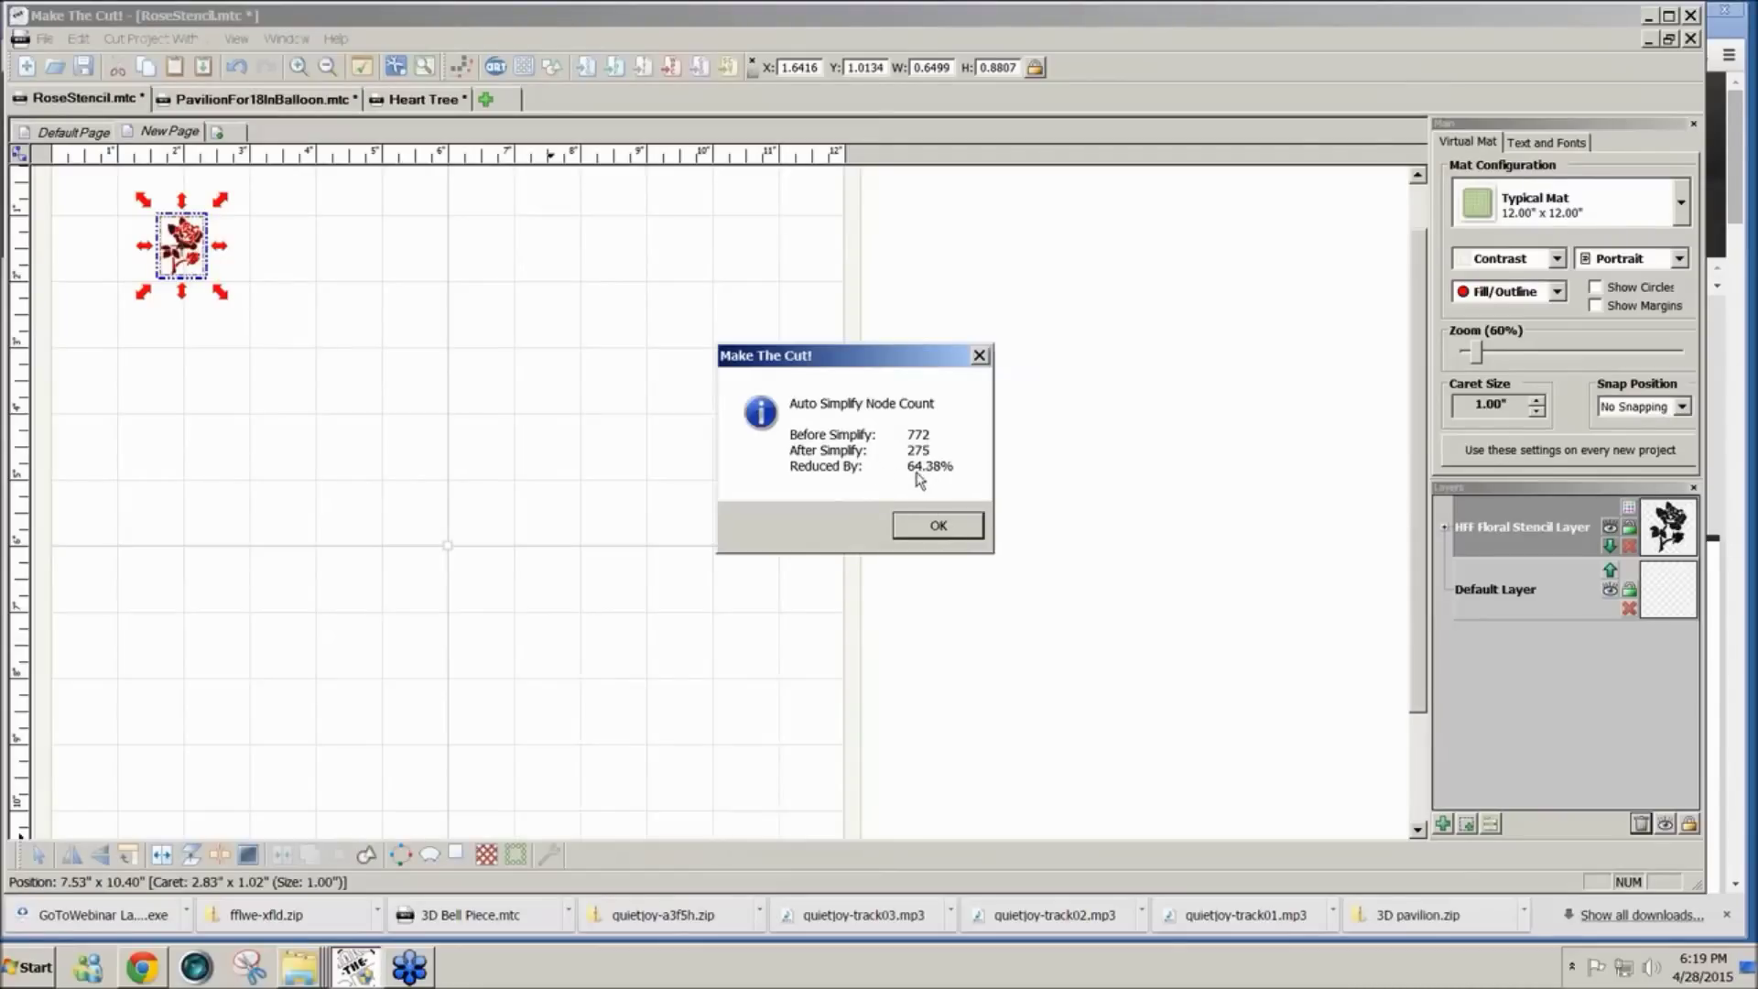
pyautogui.click(937, 526)
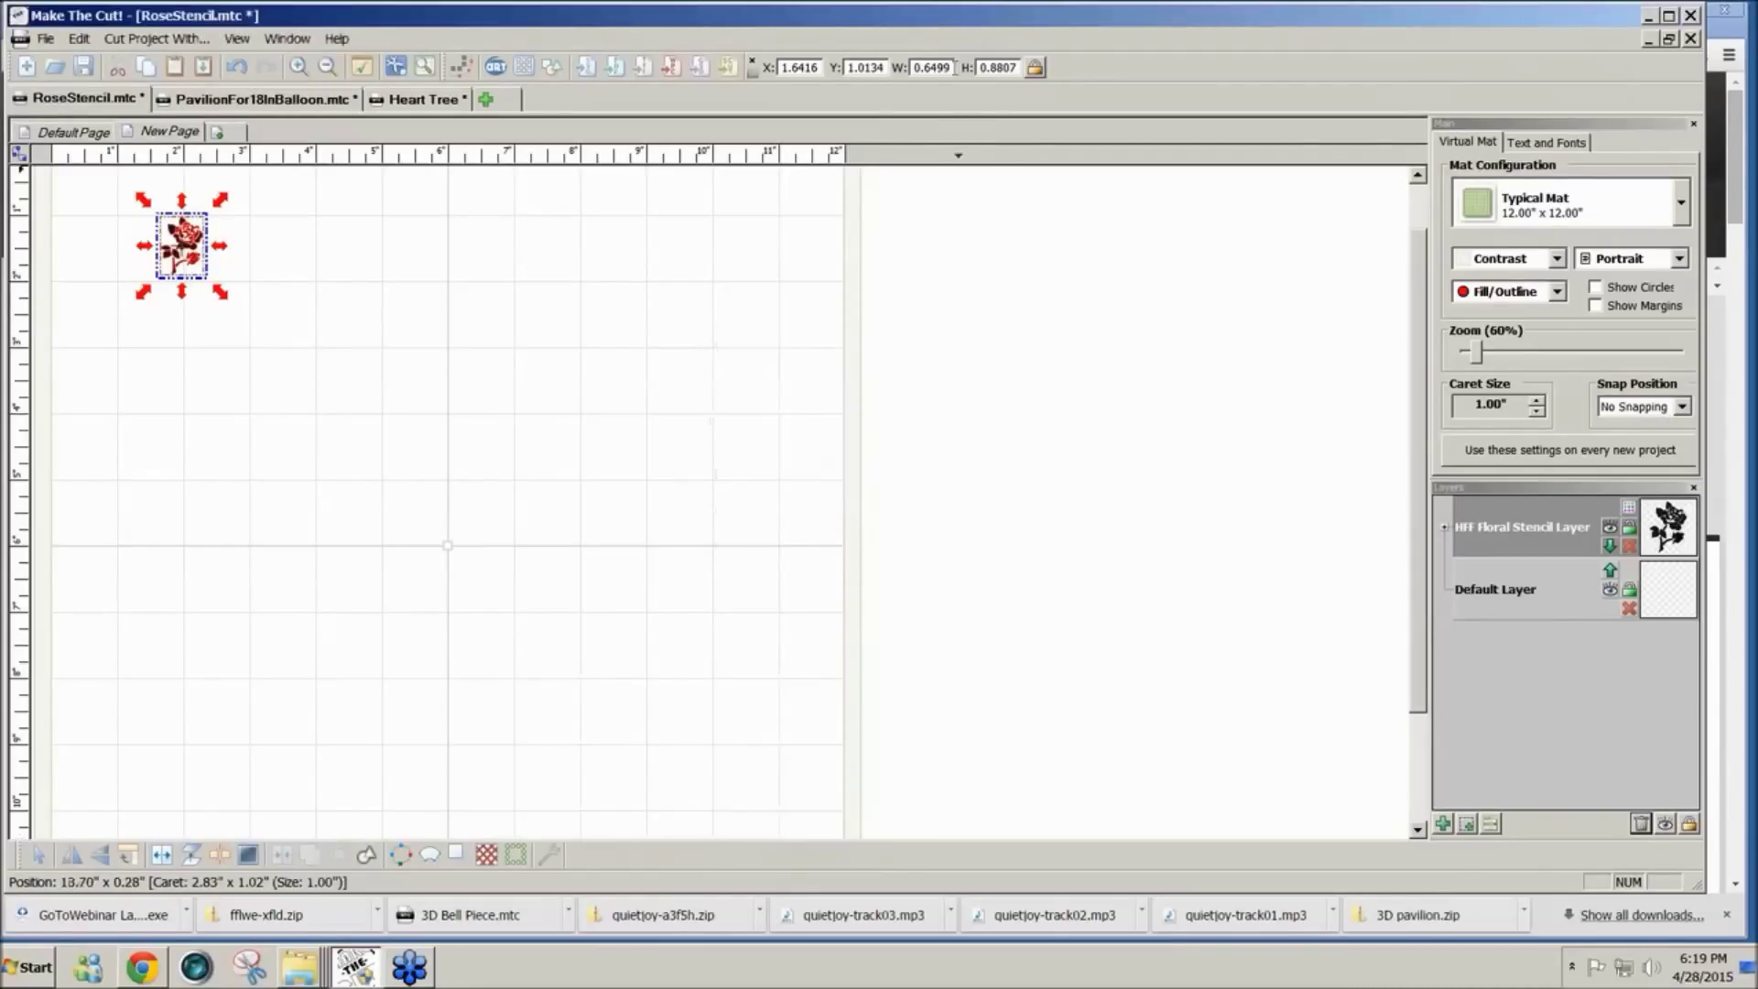
# Step: Scale the simplified rose back up tenfold to about 6.50 by 8.81 in, and move it to about X 1.25, Y 0.89
pyautogui.moveTo(952, 68); pyautogui.dragTo(878, 67)
pyautogui.write('10')
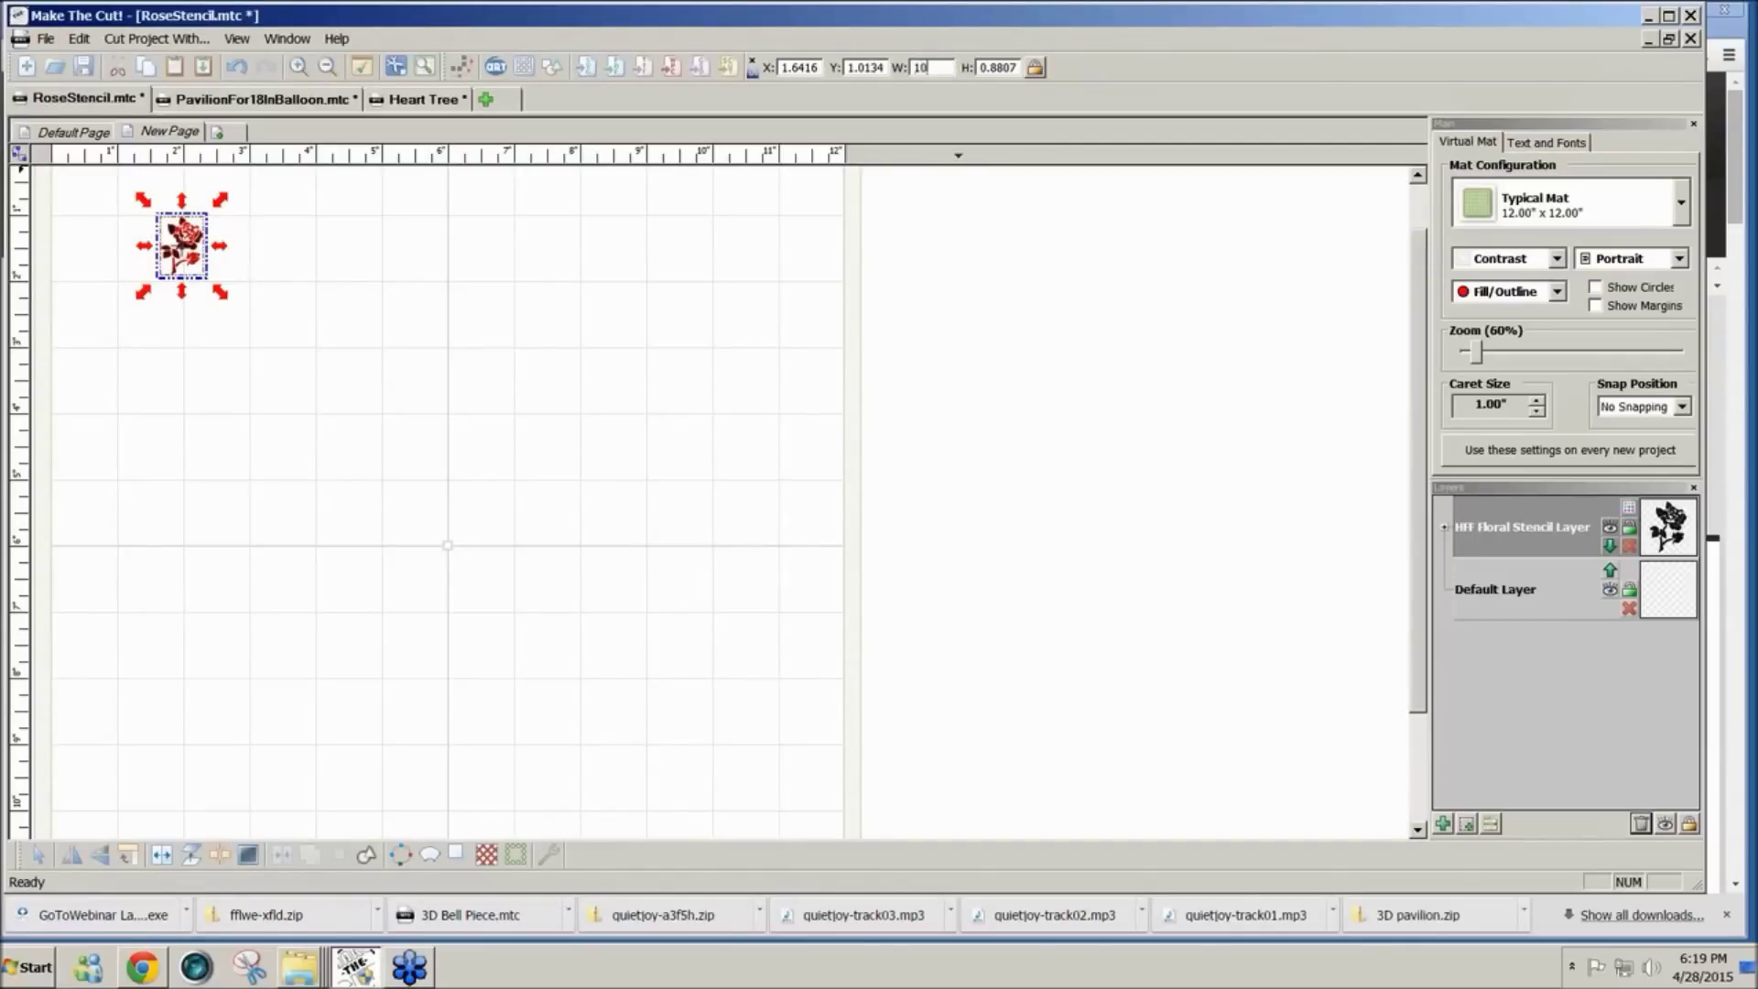
pyautogui.write('%')
pyautogui.press('Return')
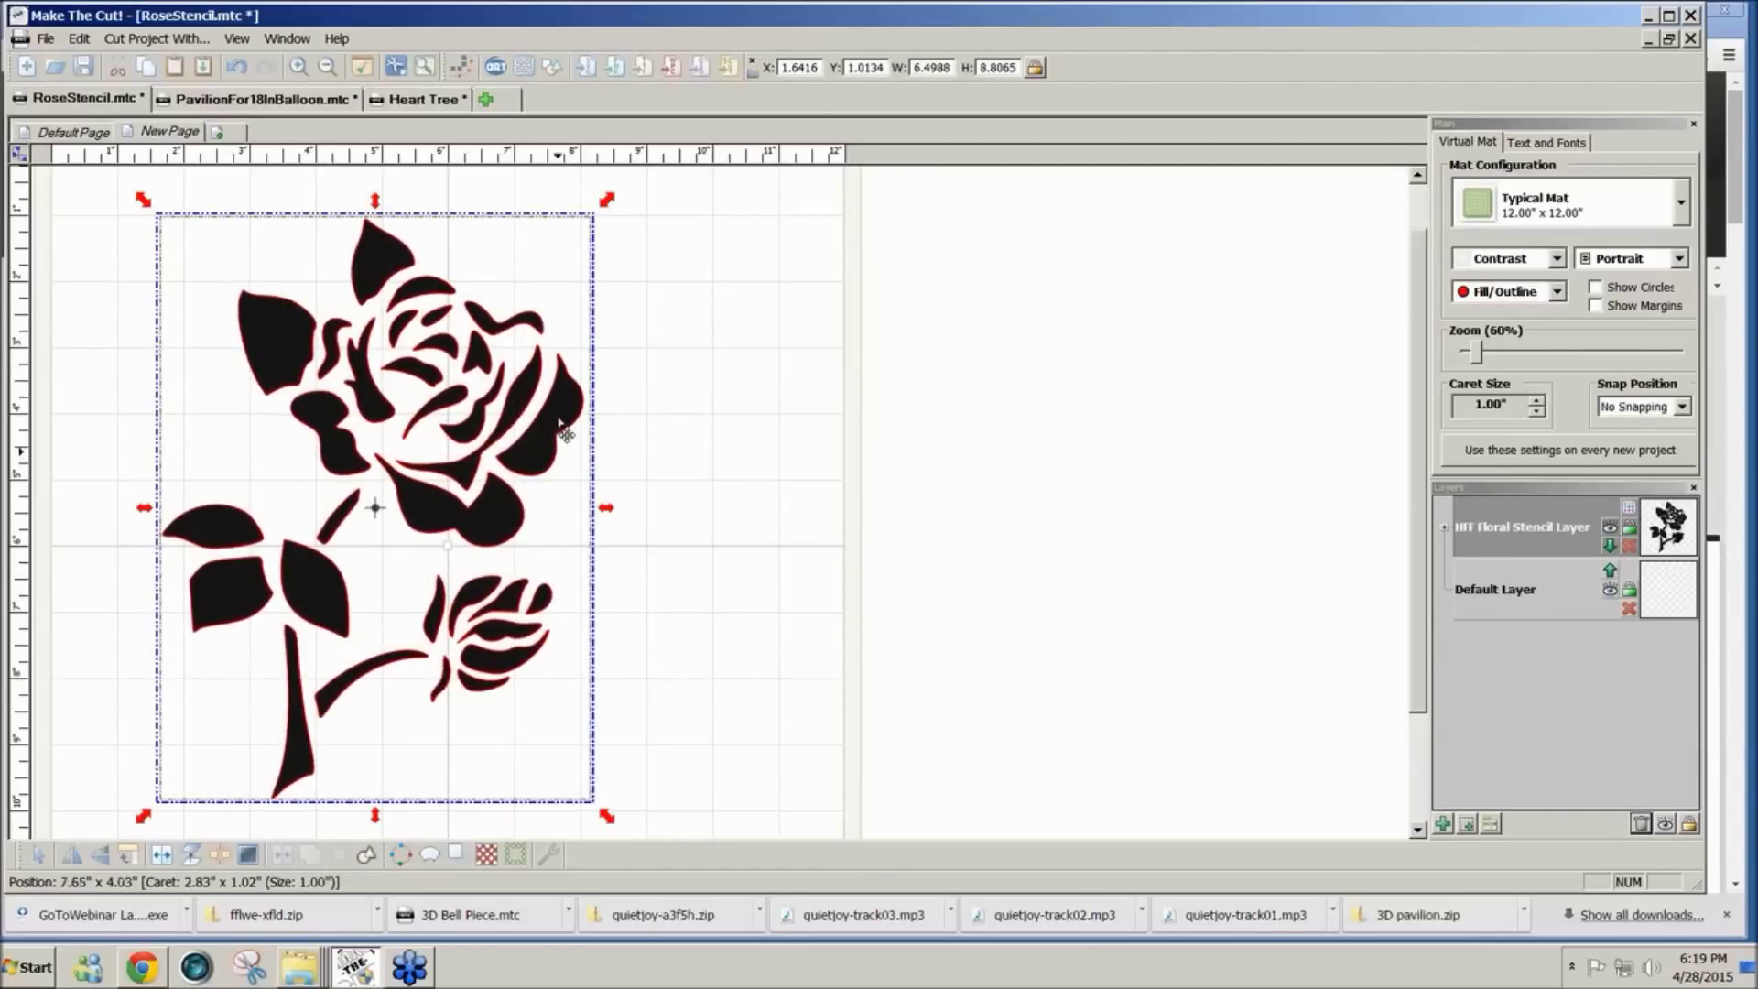
pyautogui.moveTo(542, 453); pyautogui.dragTo(518, 444)
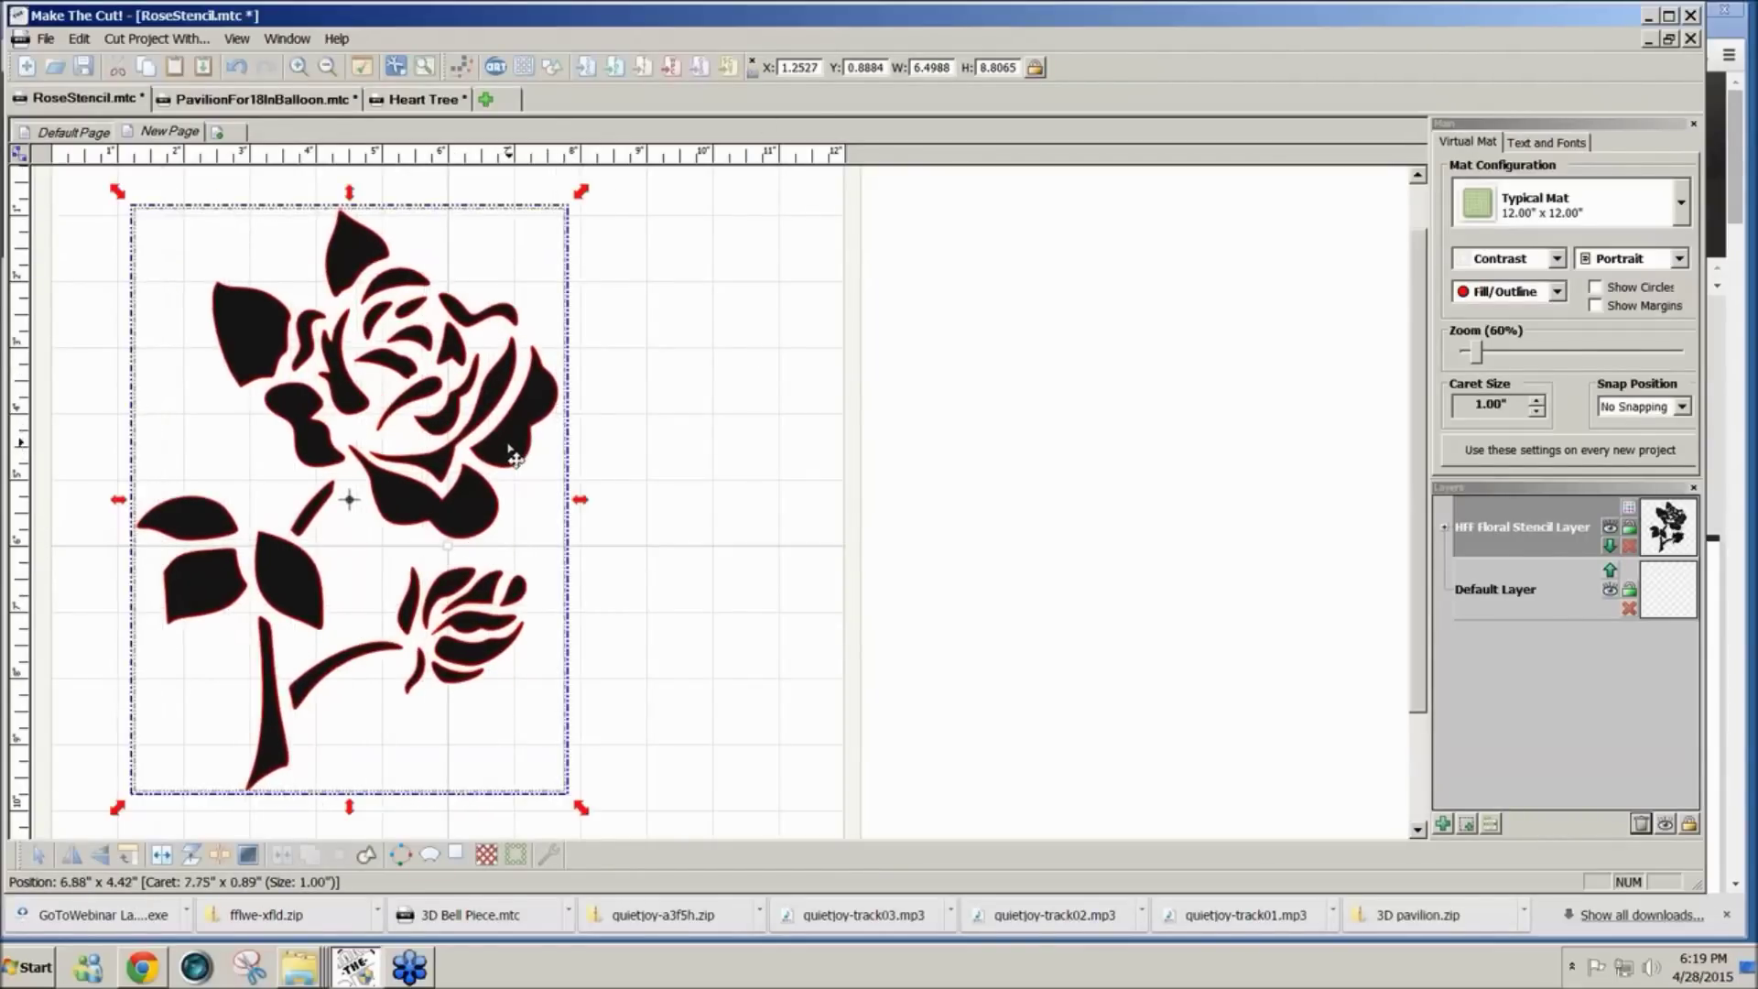
# Step: Examine the simplified rose's curves and petal tips up close at 620% zoom
pyautogui.moveTo(1476, 355); pyautogui.dragTo(1598, 355)
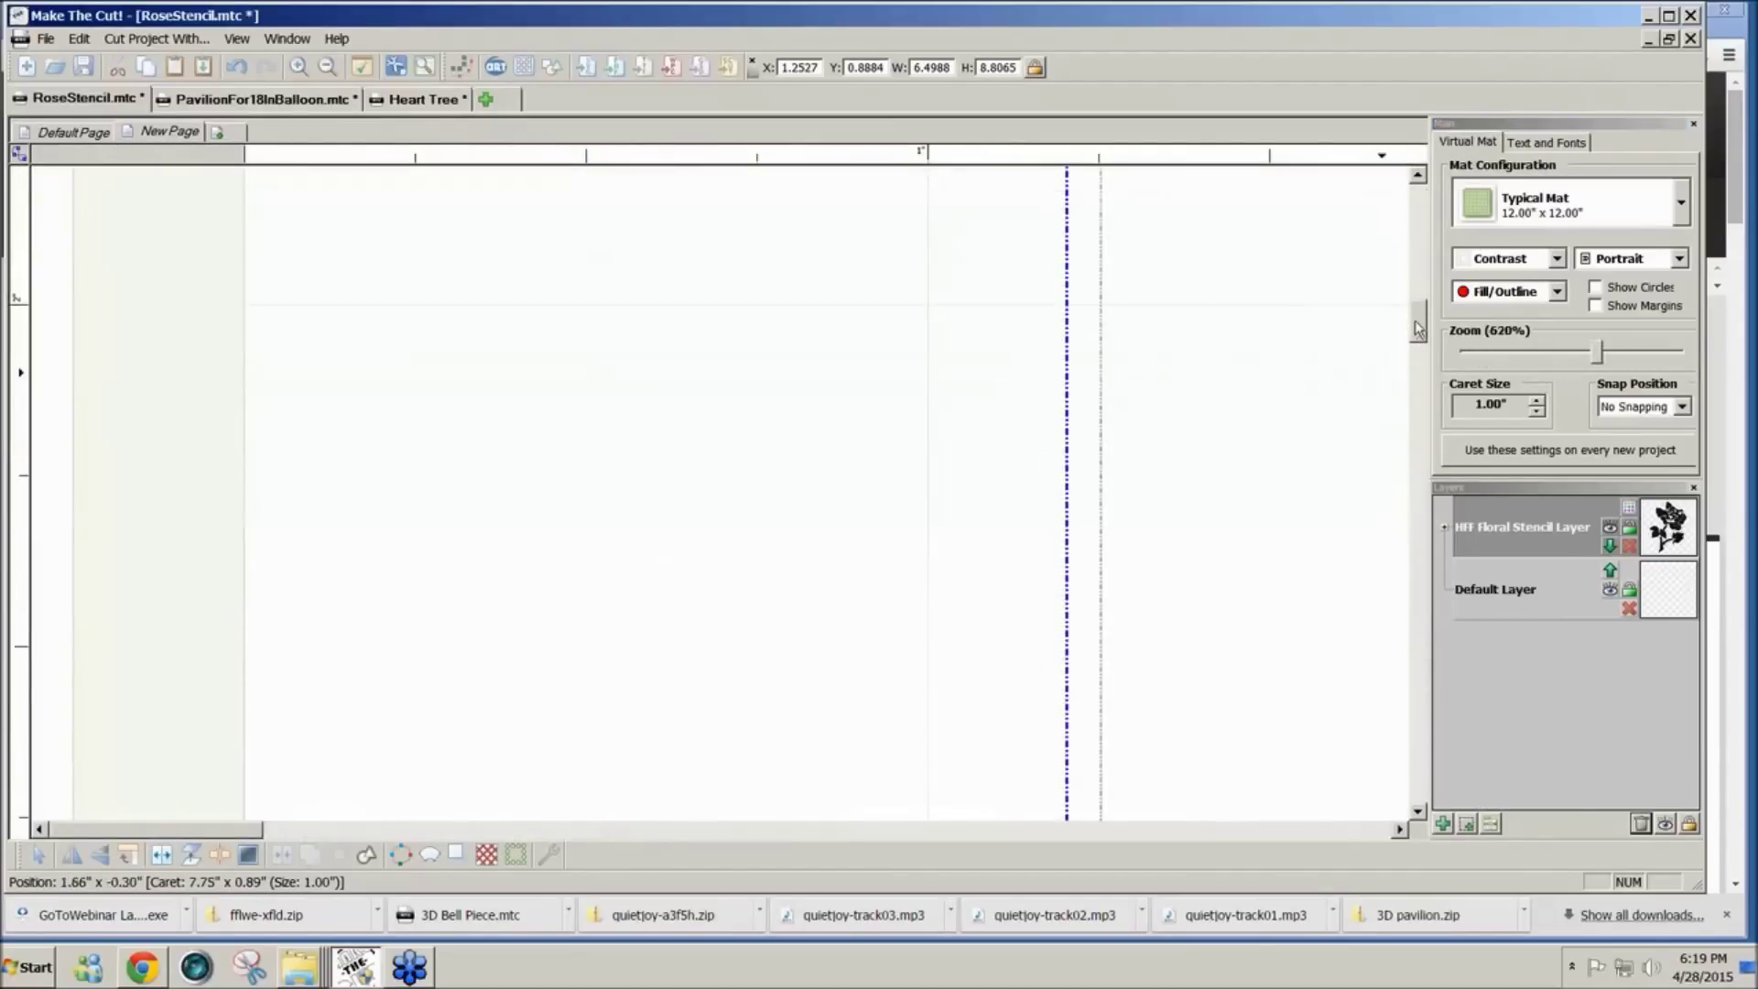
pyautogui.moveTo(130, 829); pyautogui.dragTo(627, 856)
pyautogui.moveTo(1420, 335); pyautogui.dragTo(1419, 478)
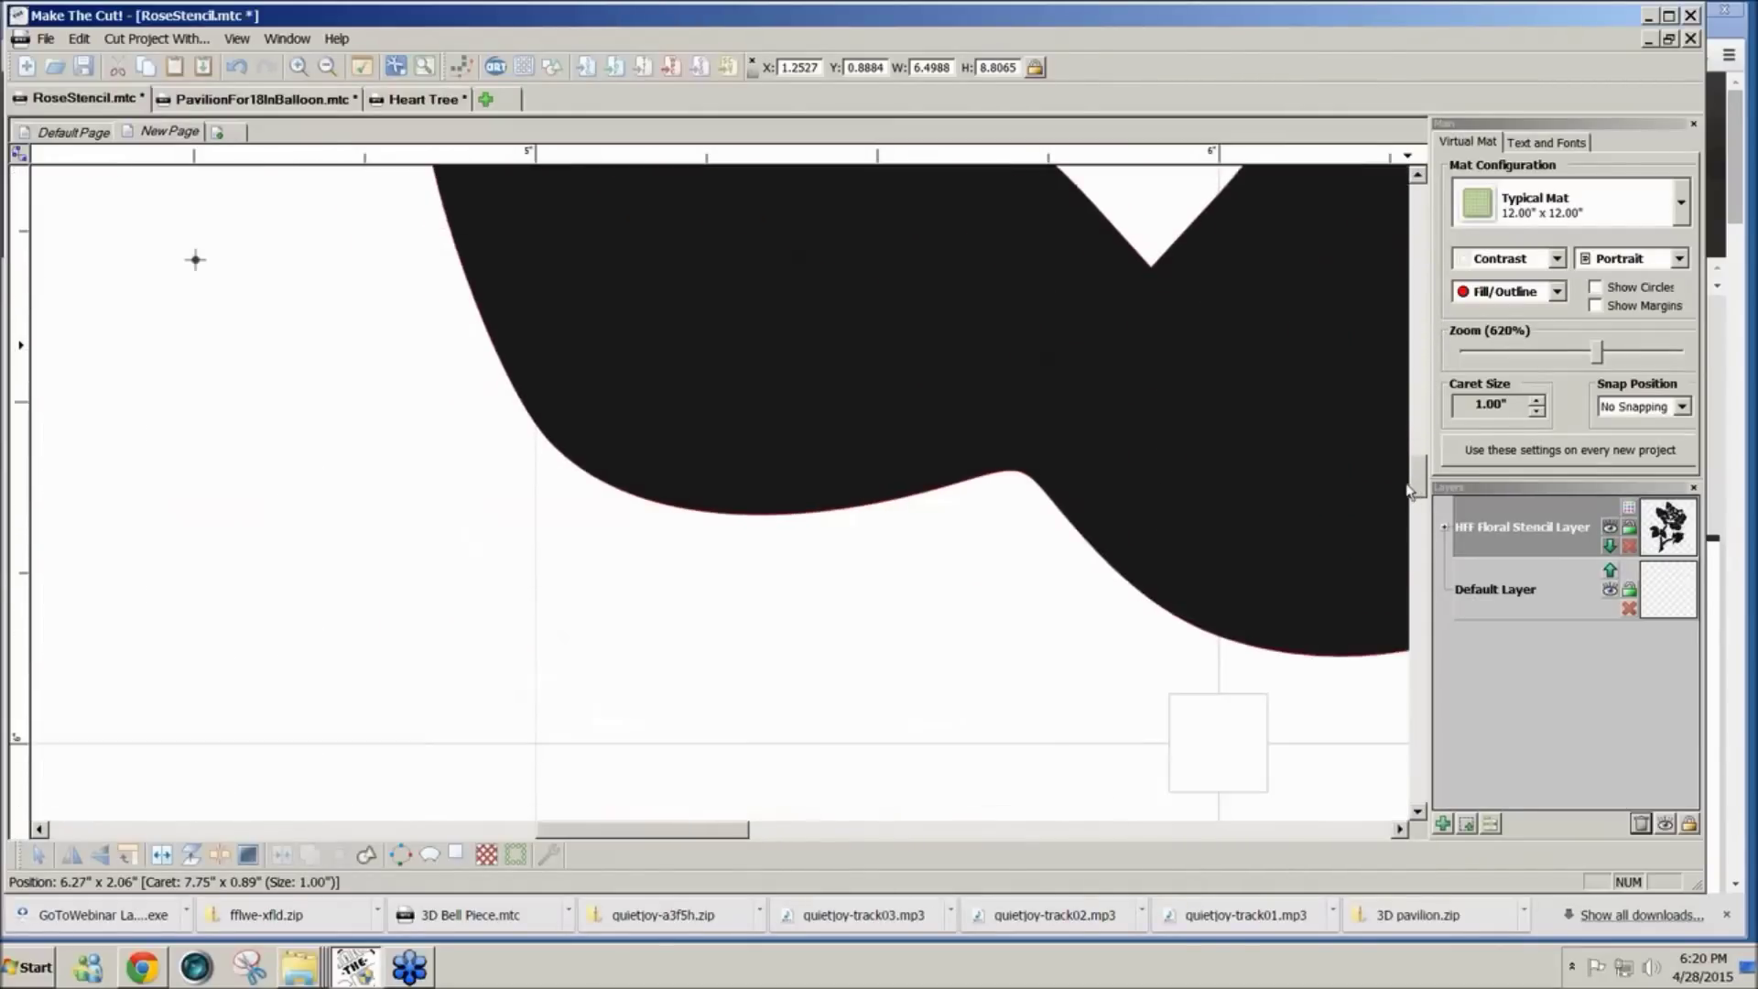
pyautogui.moveTo(549, 827); pyautogui.dragTo(672, 827)
pyautogui.moveTo(1419, 490); pyautogui.dragTo(1621, 348)
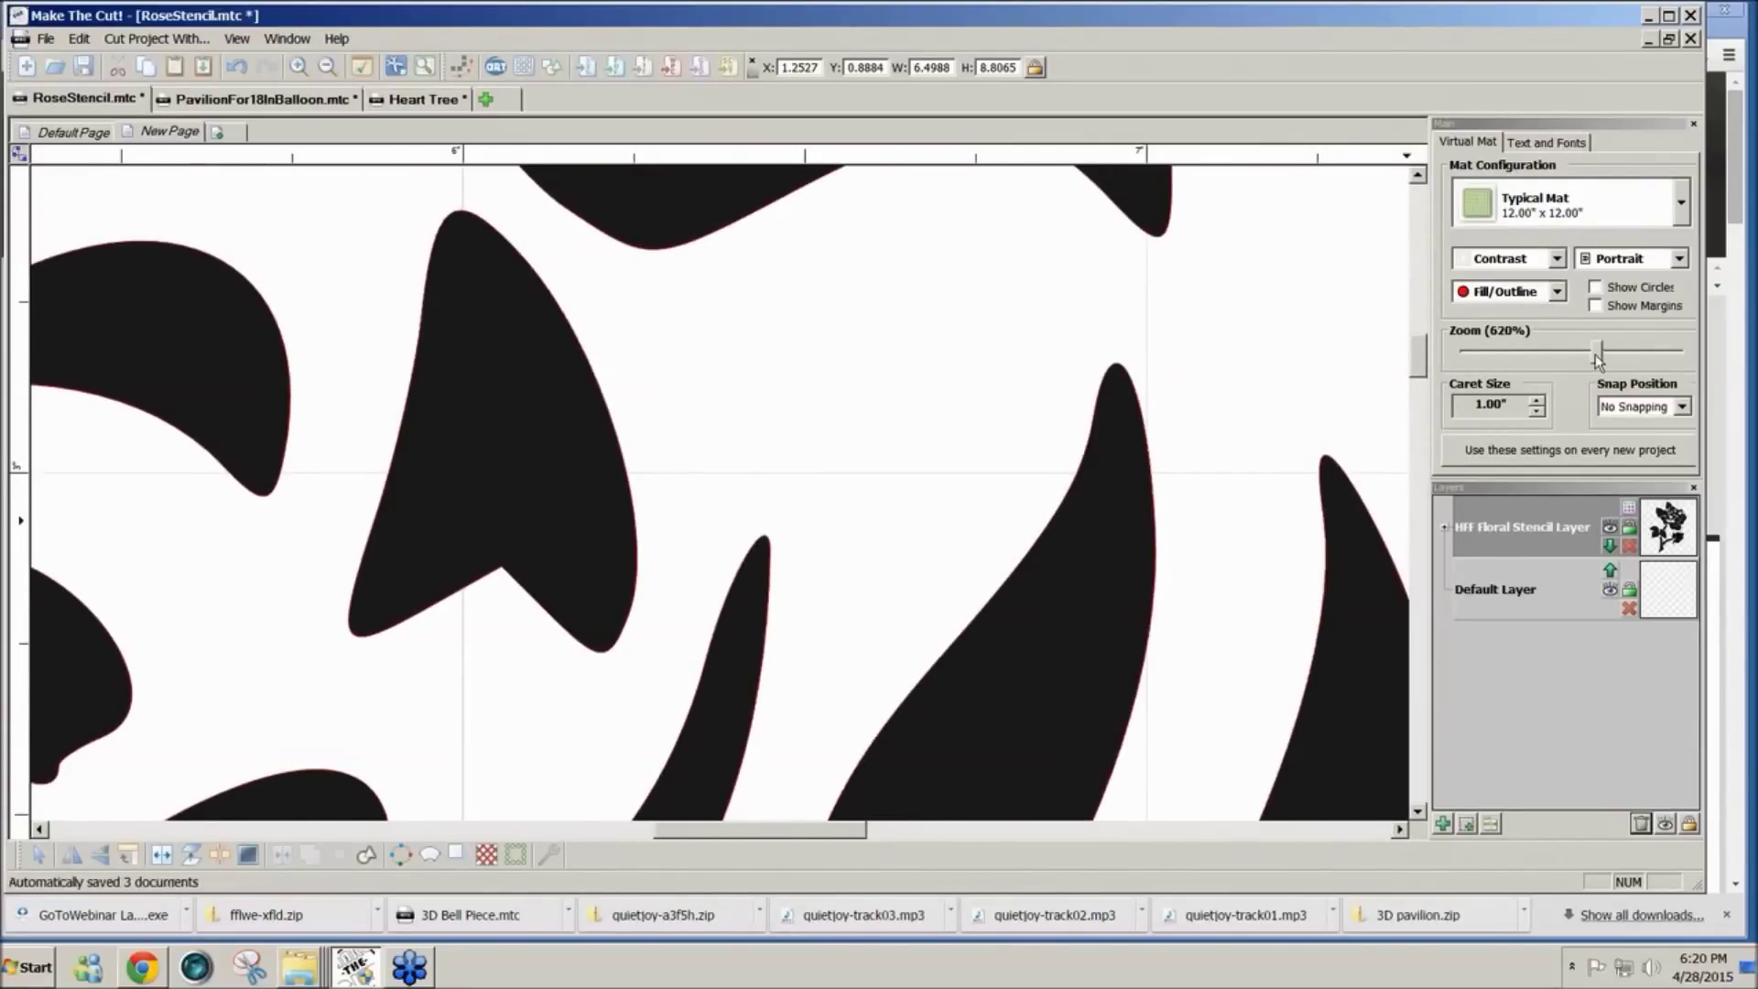
pyautogui.click(1595, 353)
pyautogui.moveTo(1598, 360); pyautogui.dragTo(1492, 371)
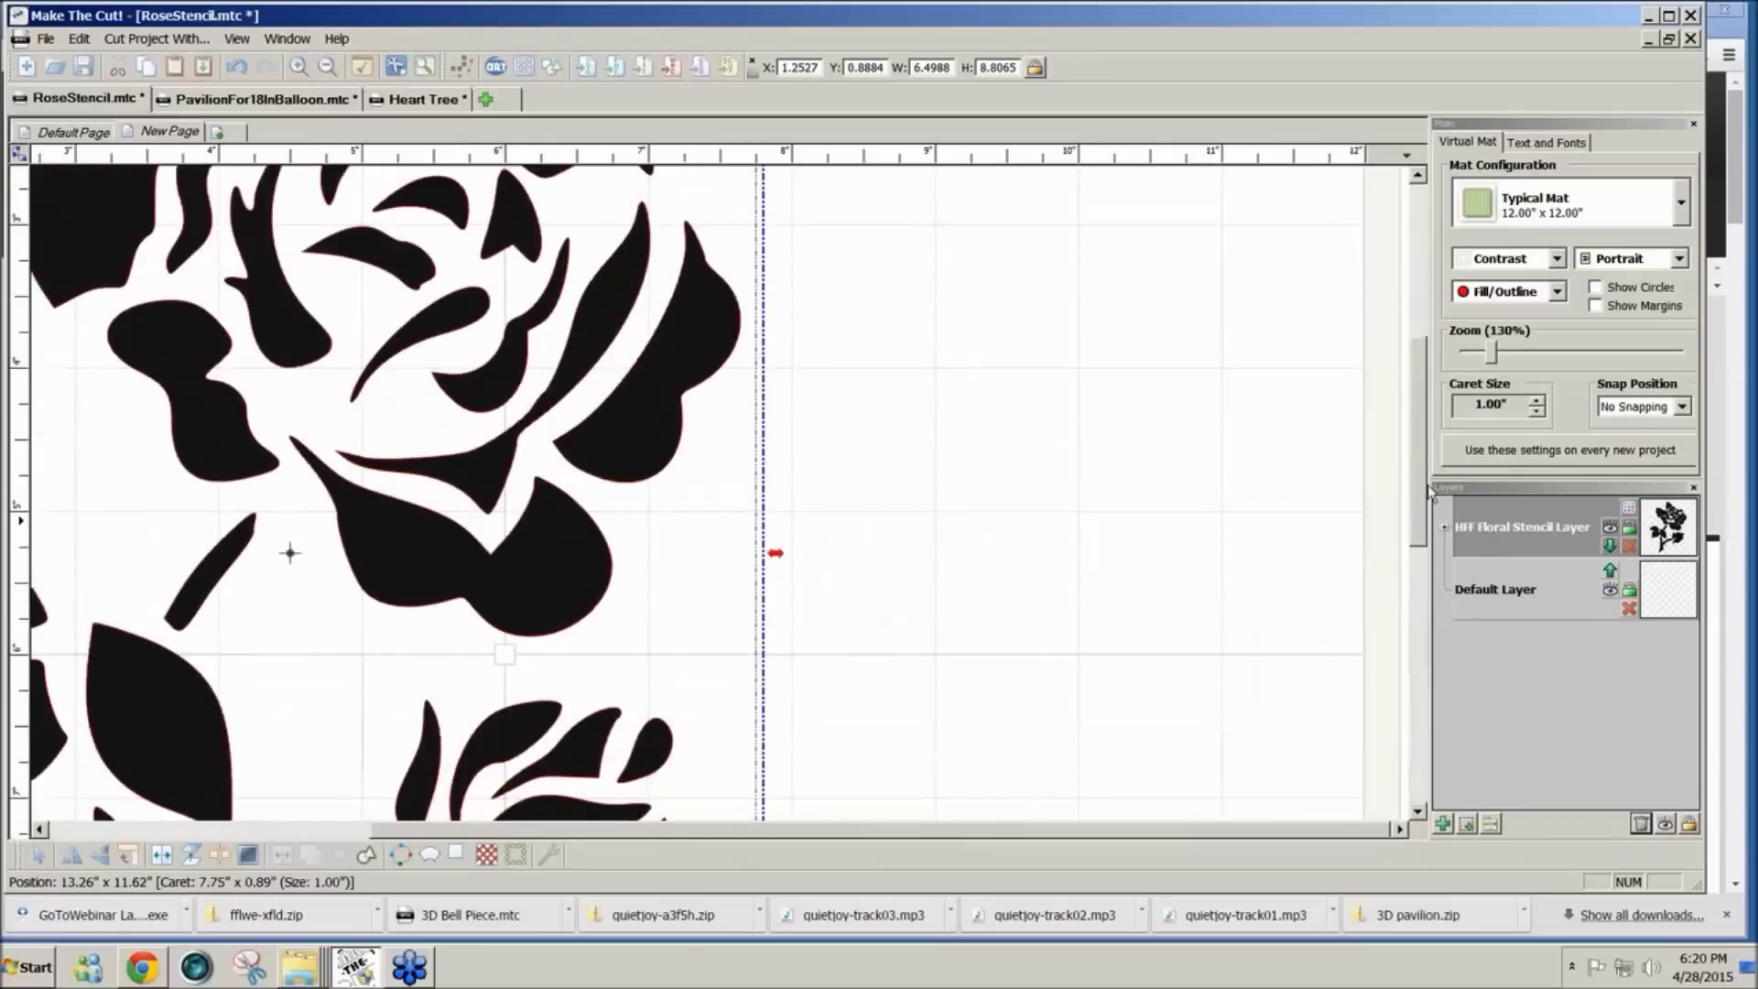
# Step: Look over the whole simplified rose, its leaves, stem and bud at 130% and 70% zoom to judge the shape quality
pyautogui.hscroll(-5, 617, 829)
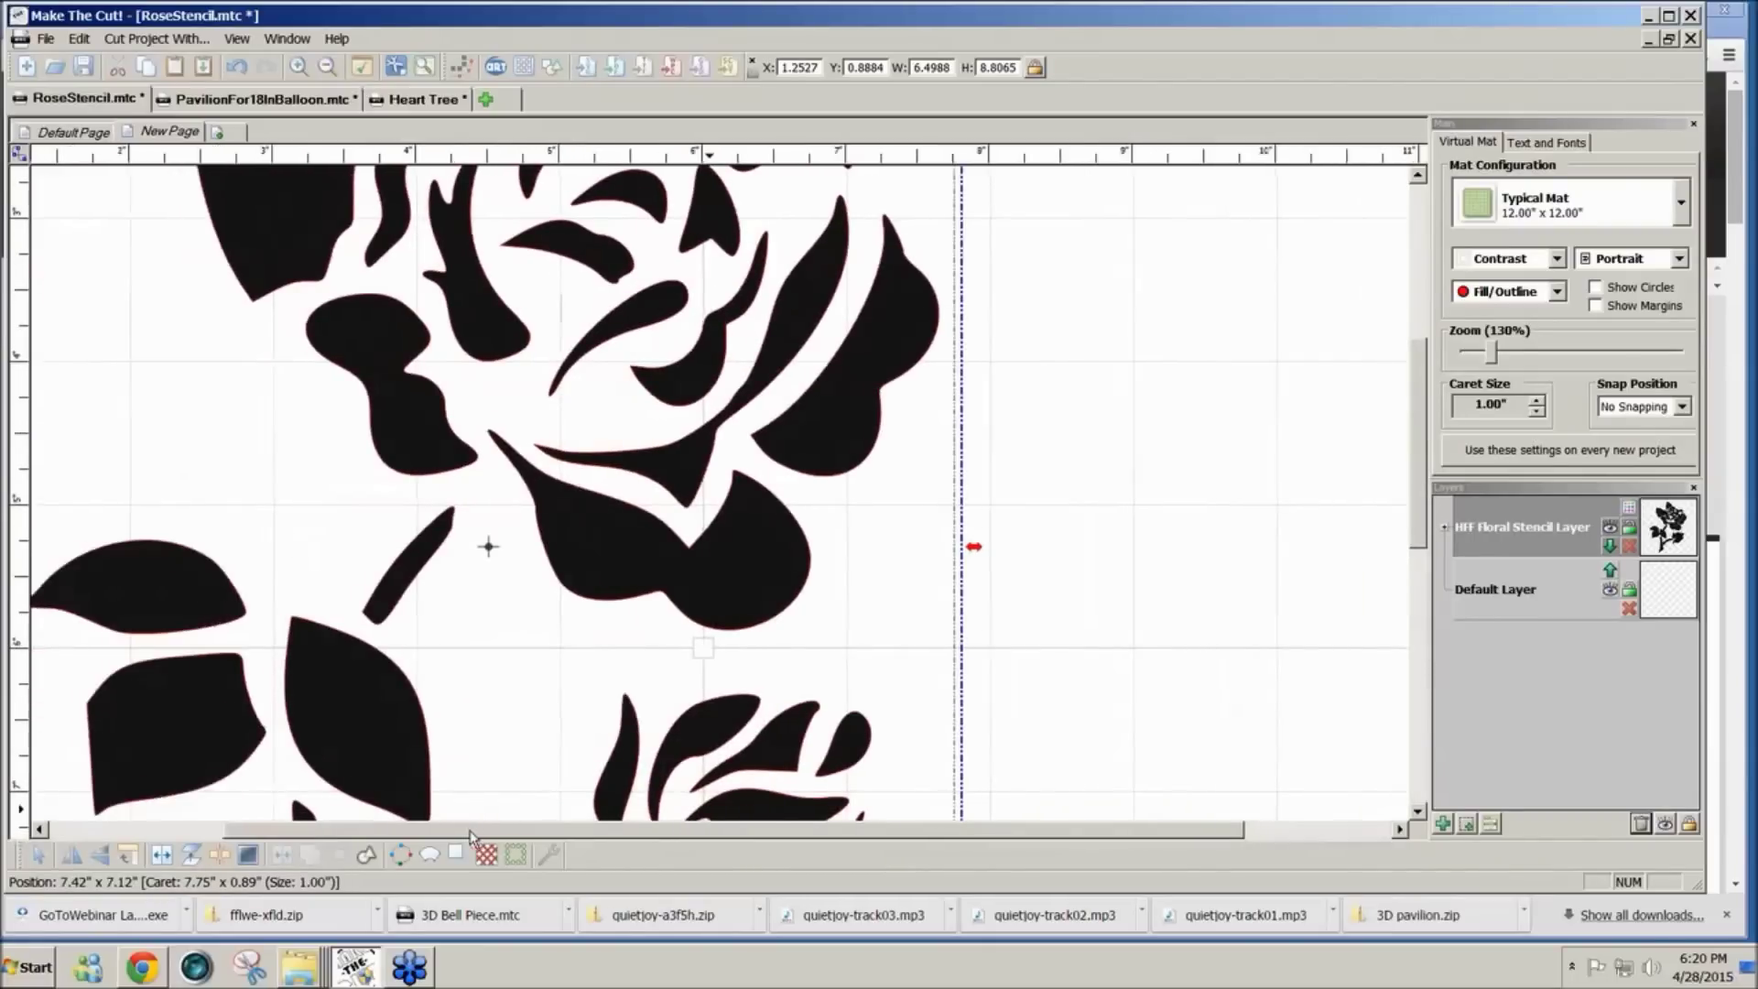
pyautogui.moveTo(1428, 549); pyautogui.dragTo(1414, 446)
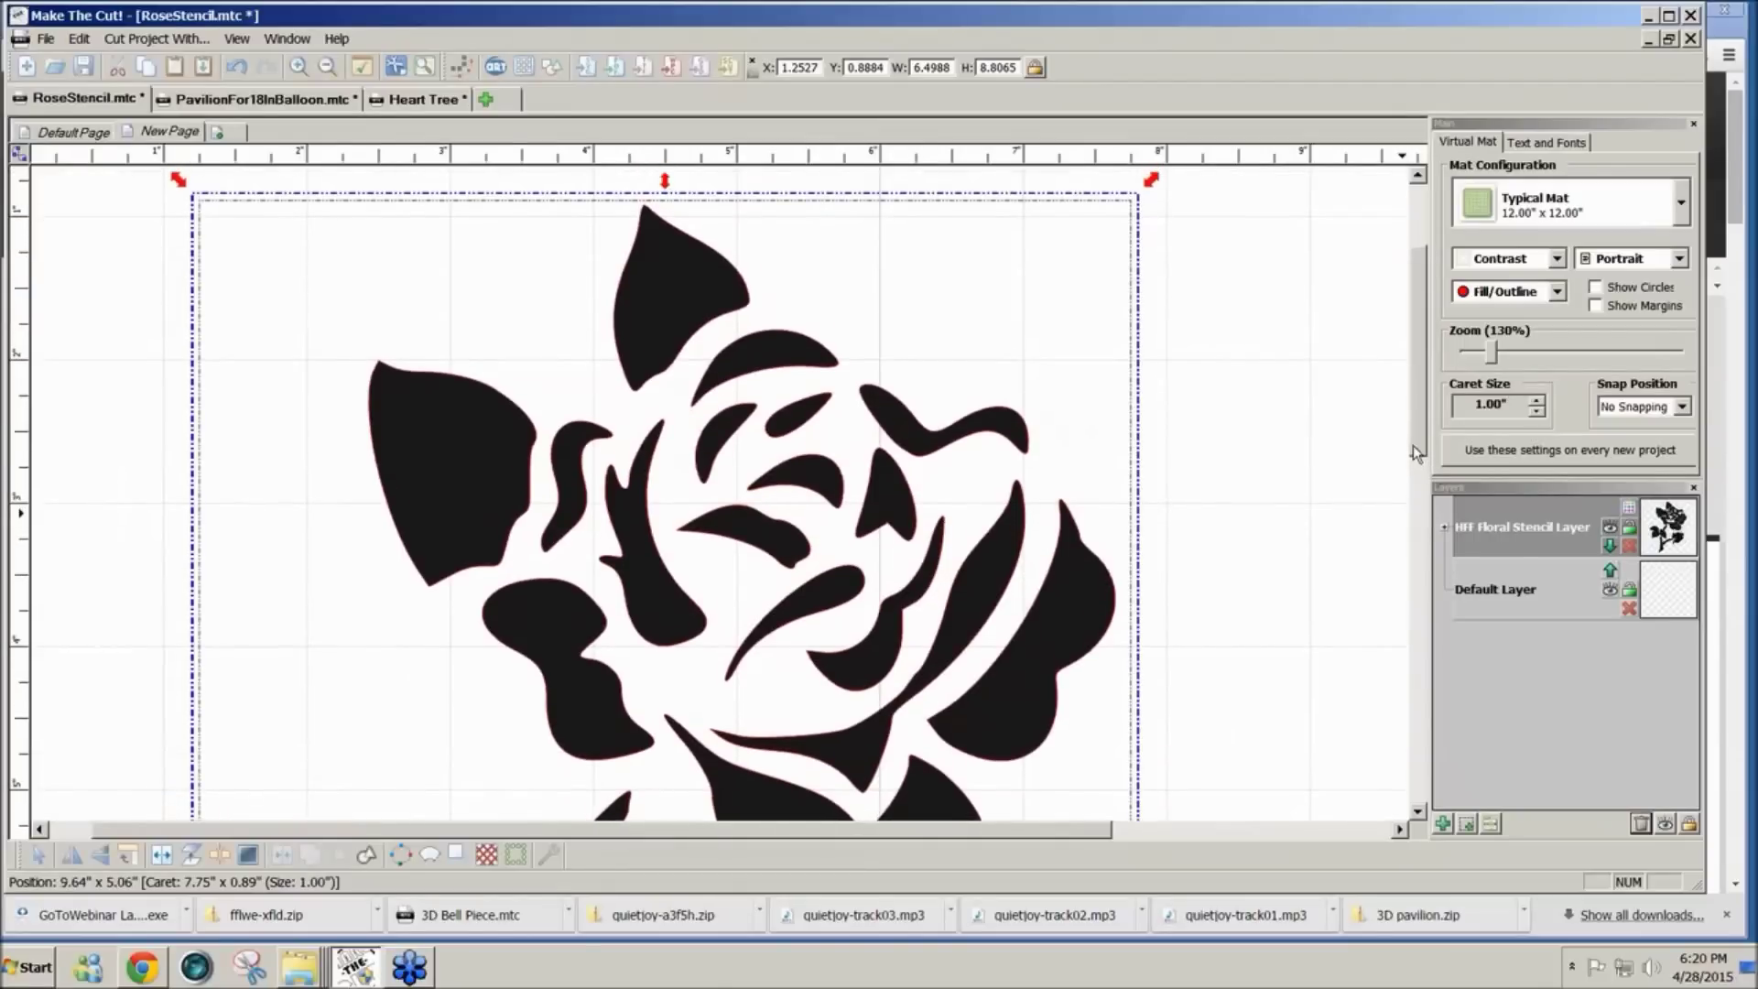
pyautogui.moveTo(1419, 438); pyautogui.dragTo(1420, 447)
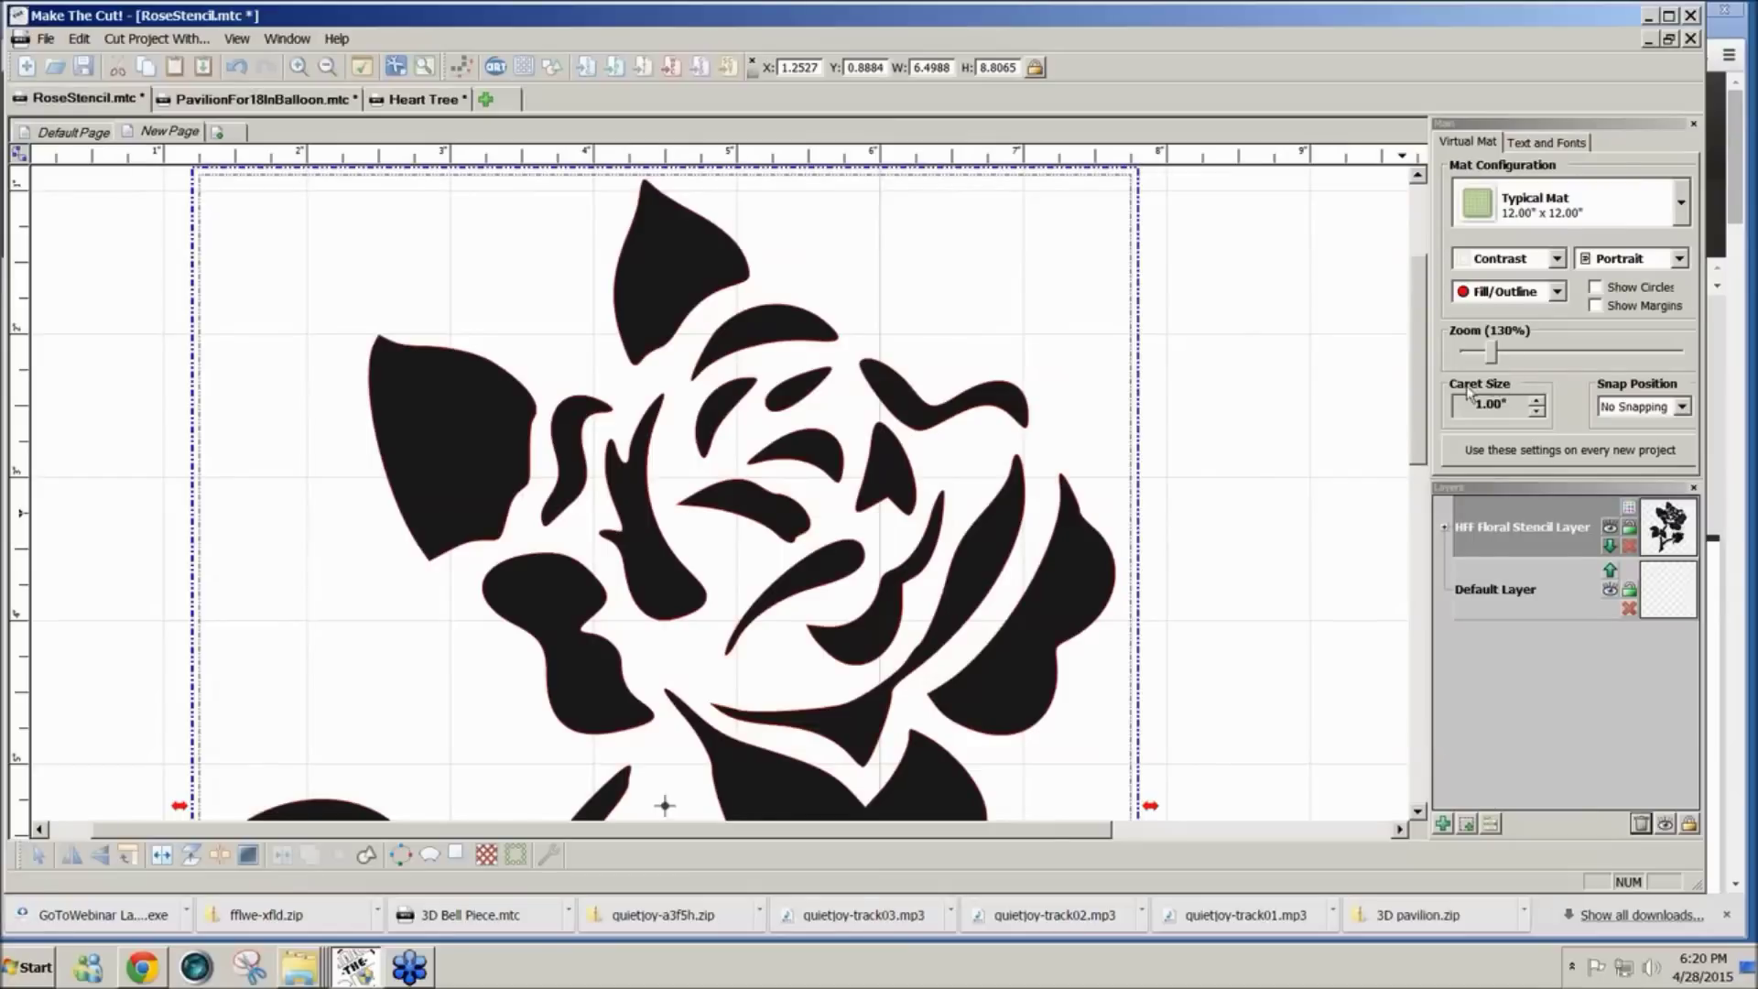
pyautogui.moveTo(1415, 432)
pyautogui.mouseDown()
pyautogui.moveTo(1405, 525)
pyautogui.moveTo(1412, 456)
pyautogui.mouseUp()
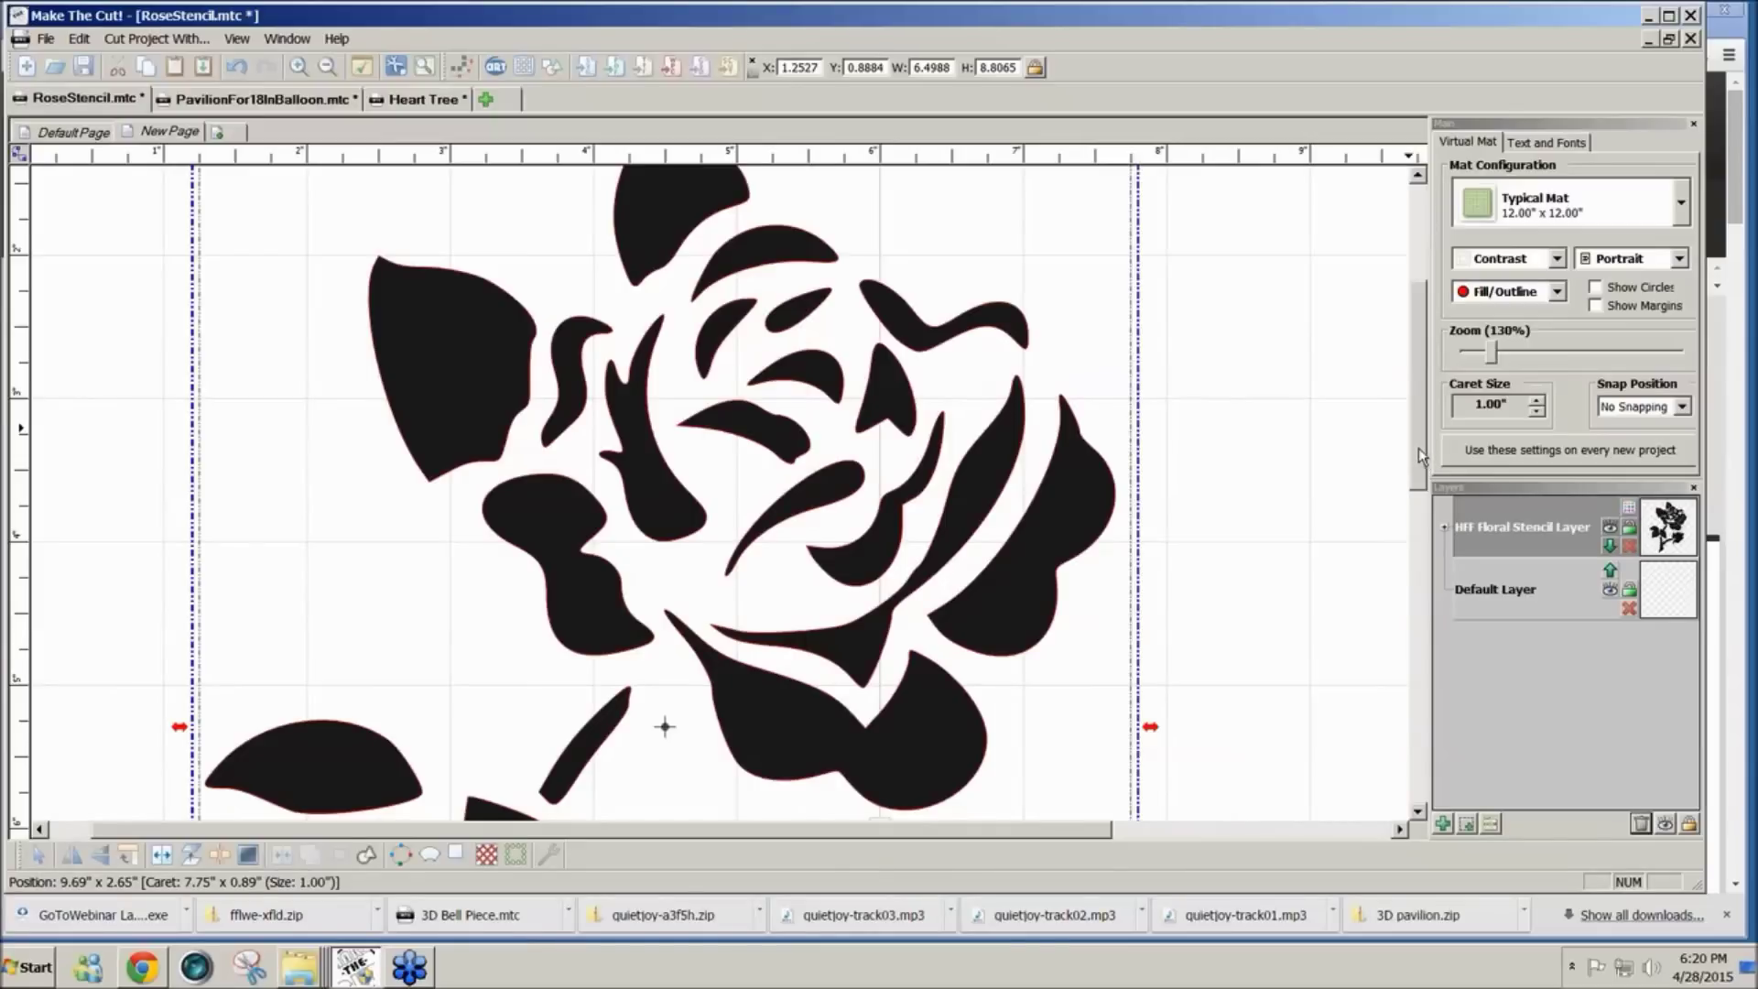
pyautogui.moveTo(1420, 446); pyautogui.dragTo(1419, 410)
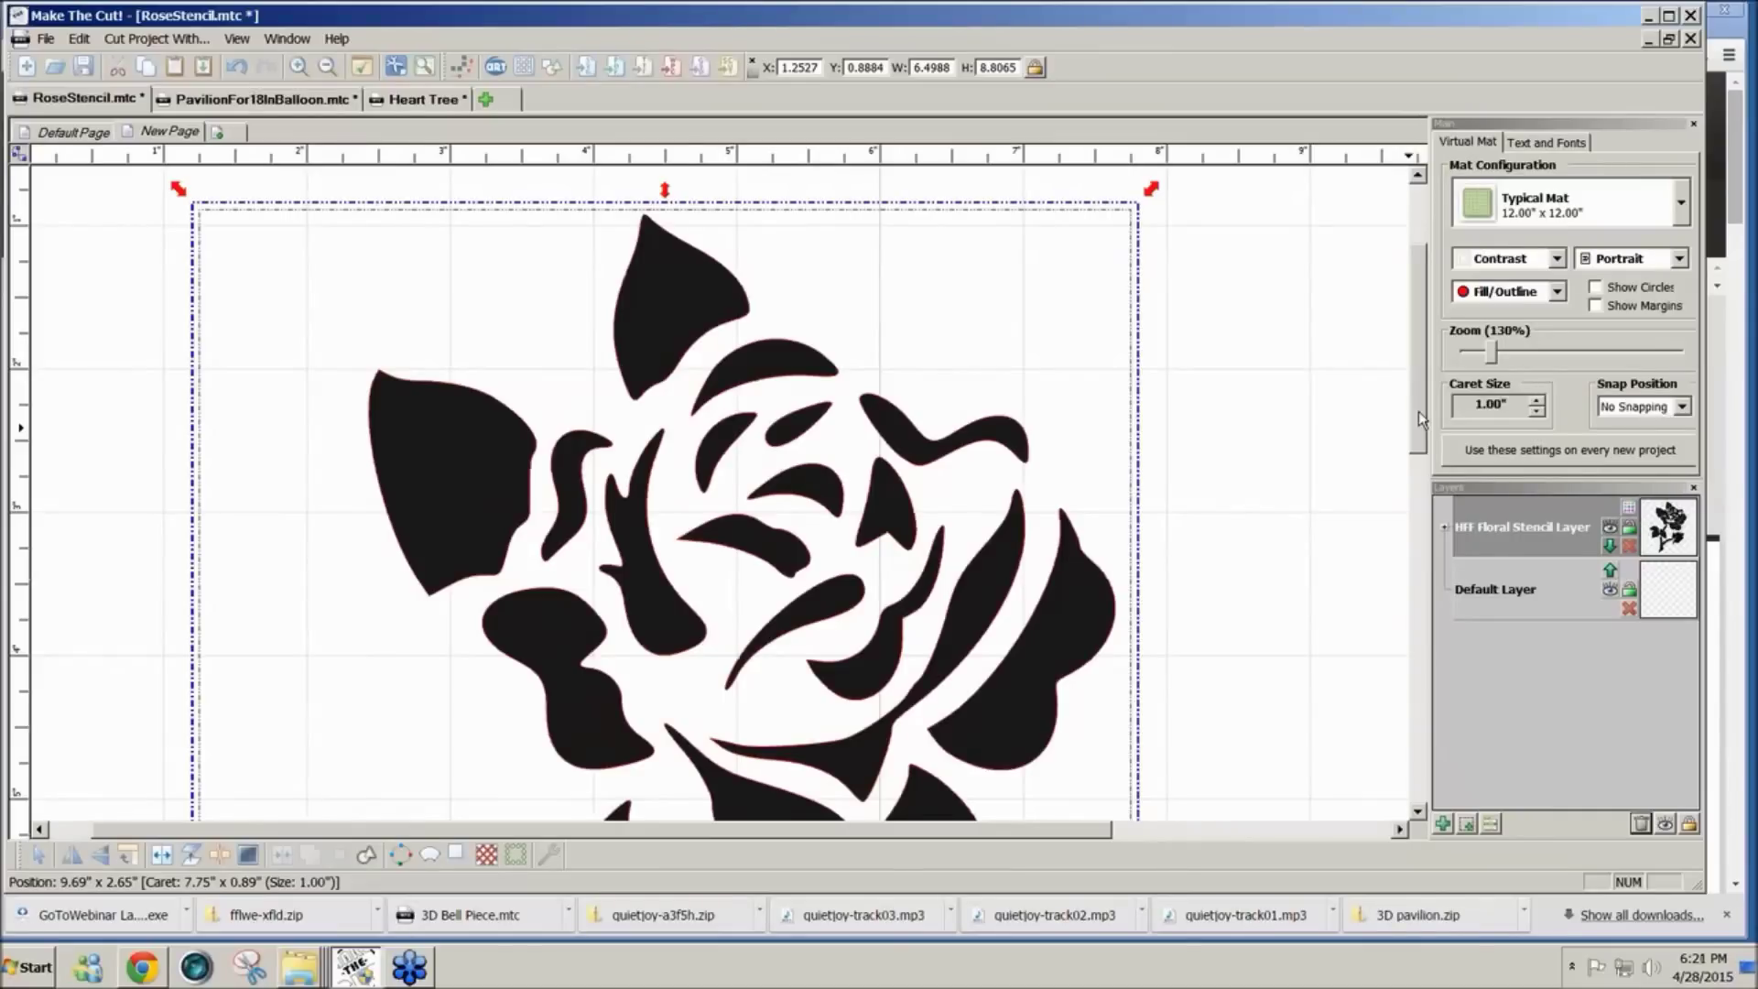
pyautogui.moveTo(1419, 410); pyautogui.dragTo(1421, 415)
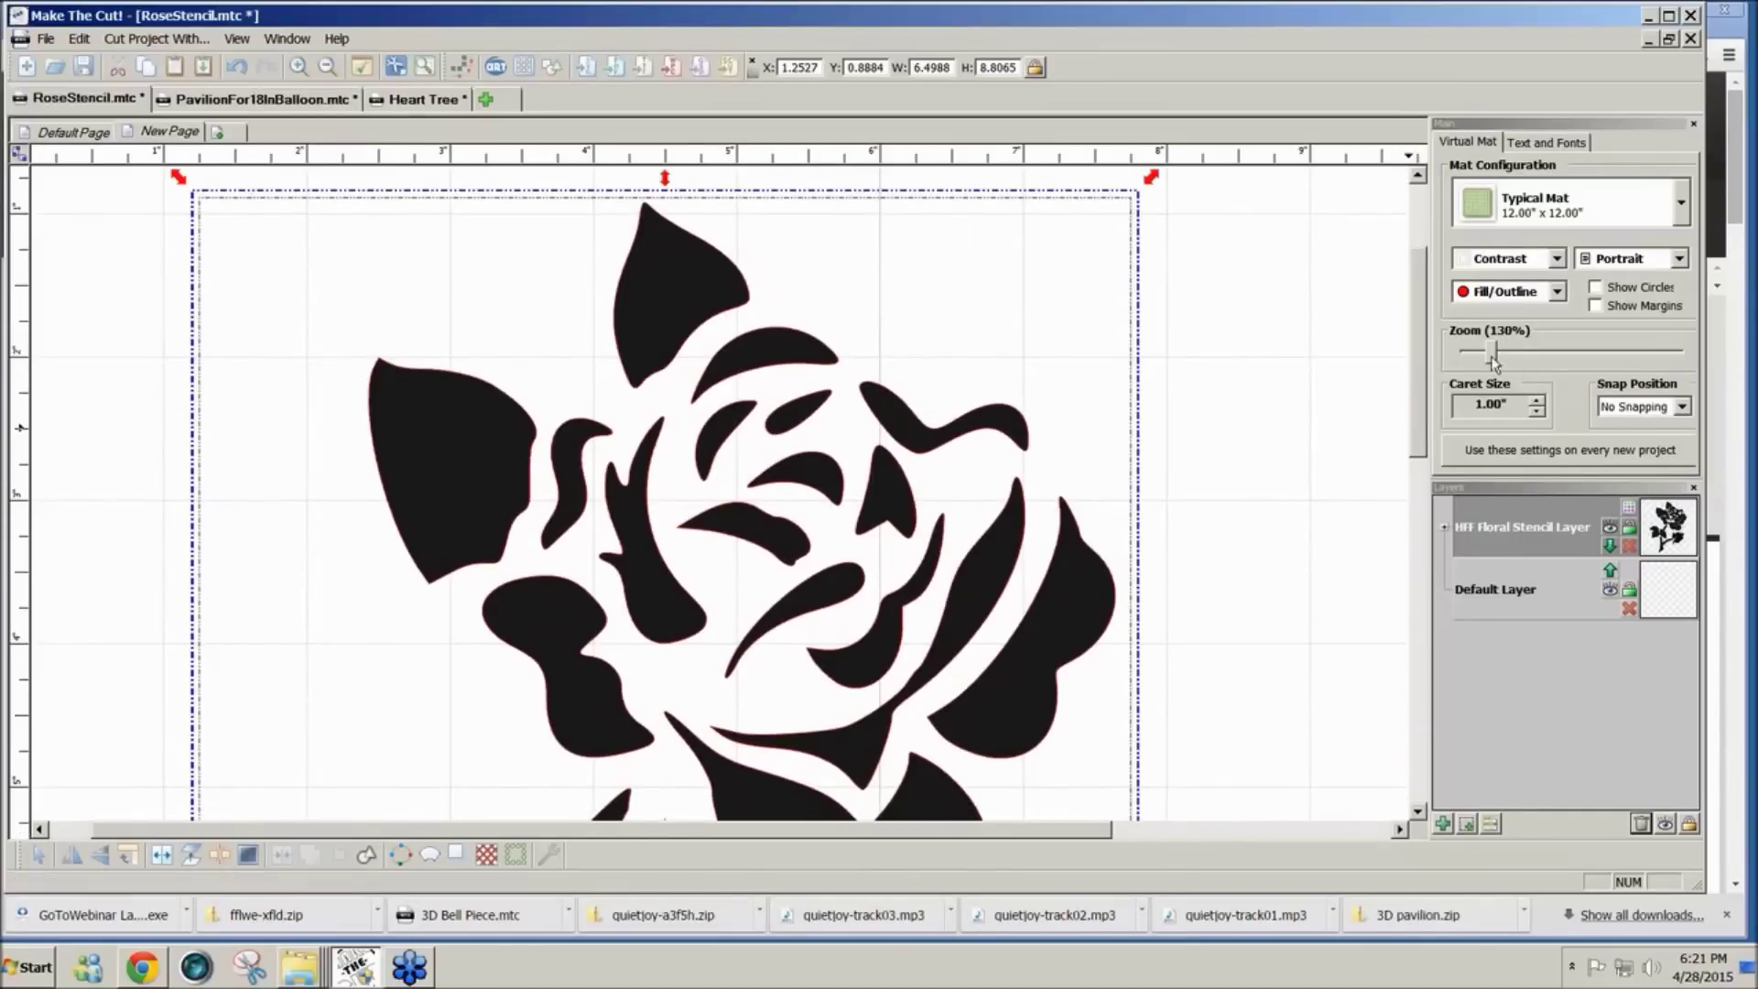
pyautogui.moveTo(1494, 359); pyautogui.dragTo(1478, 360)
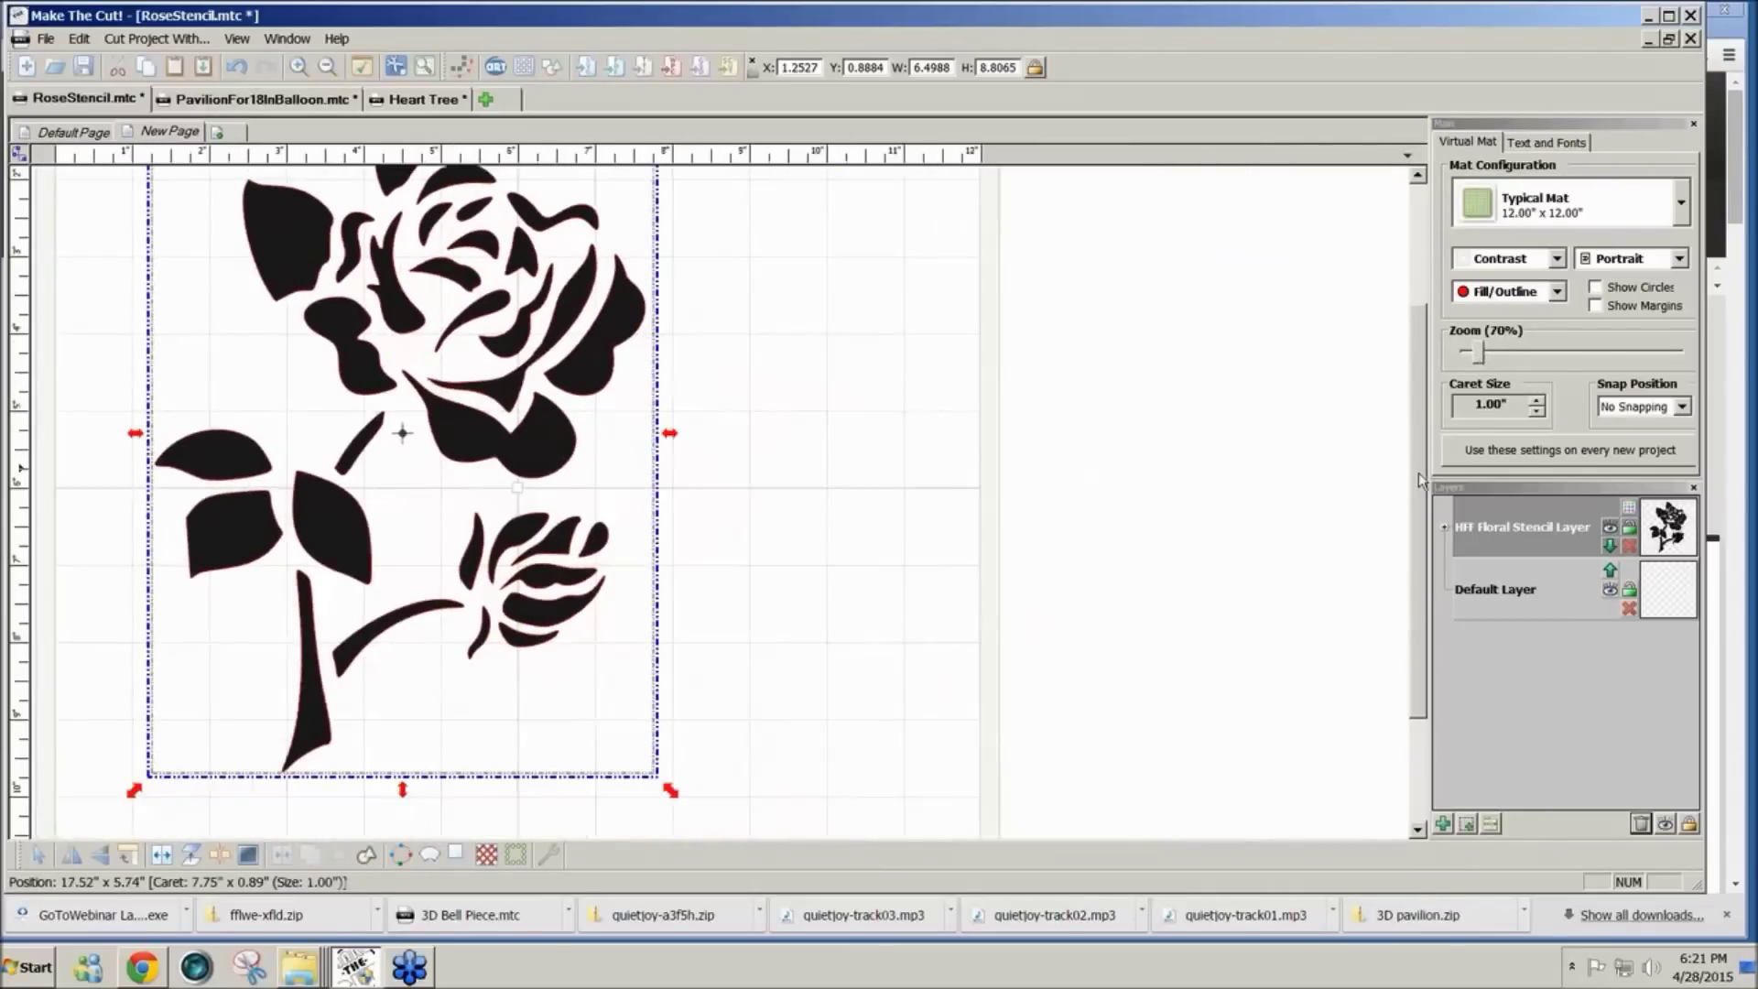
pyautogui.moveTo(1419, 473); pyautogui.dragTo(1420, 509)
pyautogui.click(546, 855)
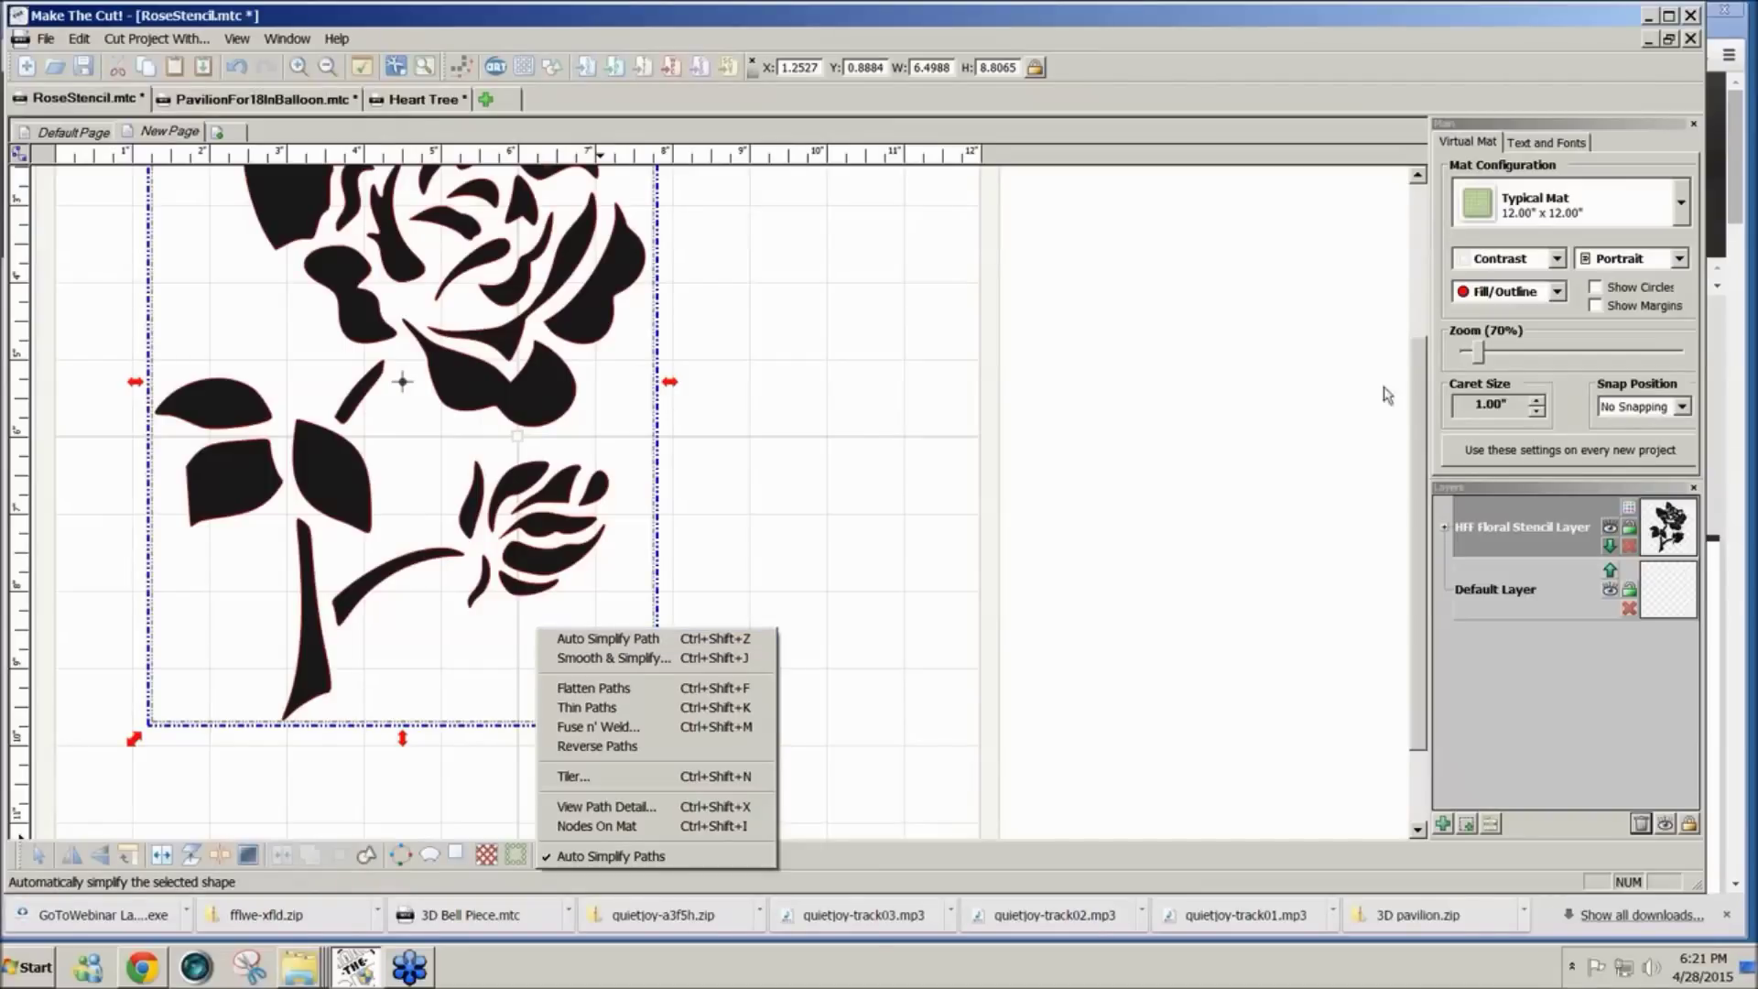
pyautogui.click(1419, 440)
pyautogui.moveTo(1419, 439); pyautogui.dragTo(1413, 353)
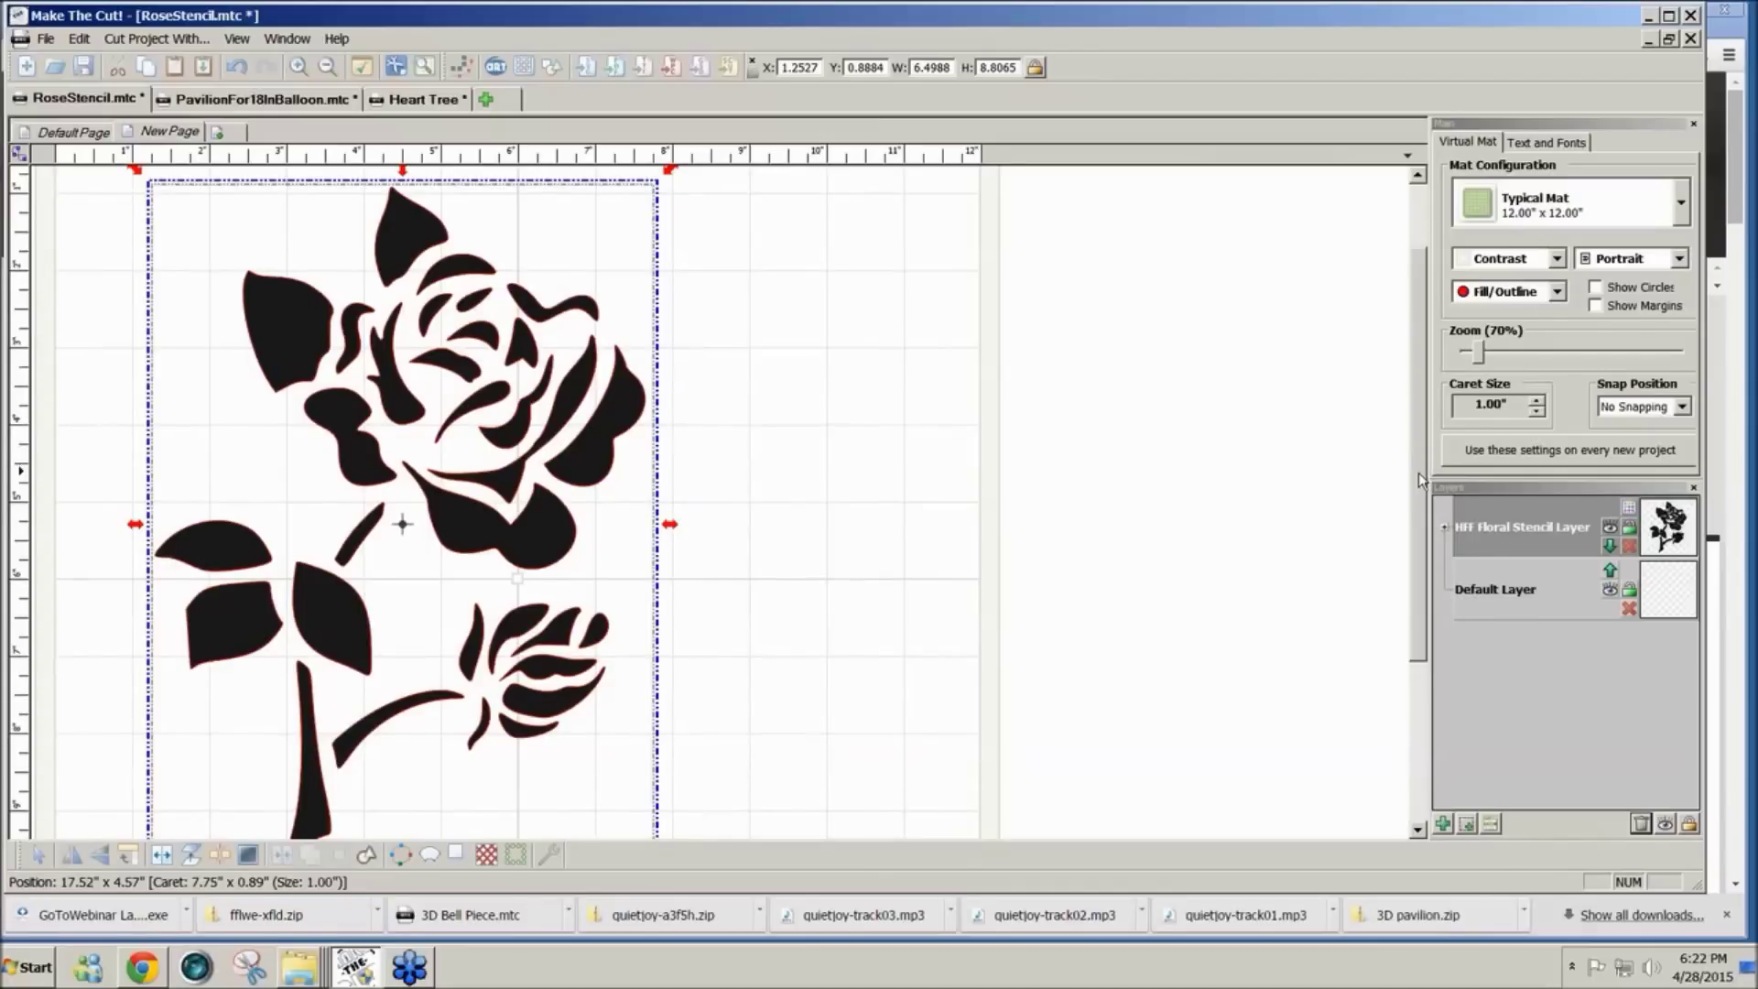
pyautogui.moveTo(1419, 473)
pyautogui.mouseDown()
pyautogui.moveTo(1419, 504)
pyautogui.moveTo(1423, 464)
pyautogui.mouseUp()
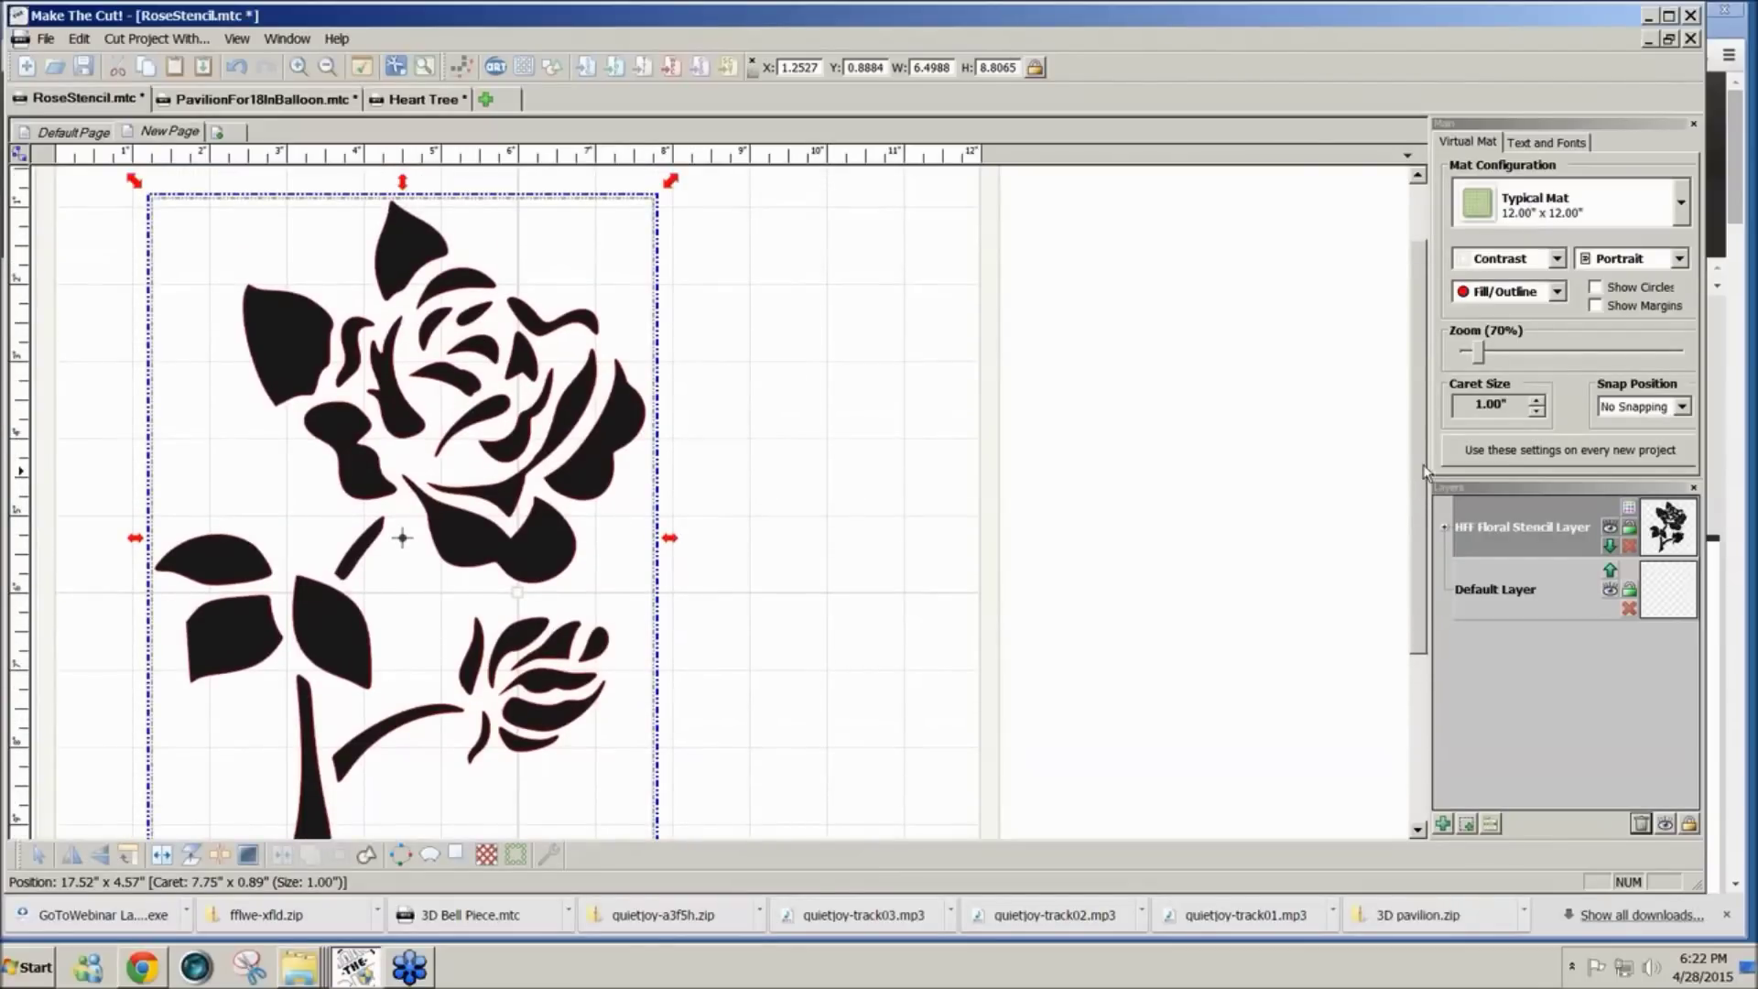
pyautogui.moveTo(1416, 470); pyautogui.dragTo(1413, 482)
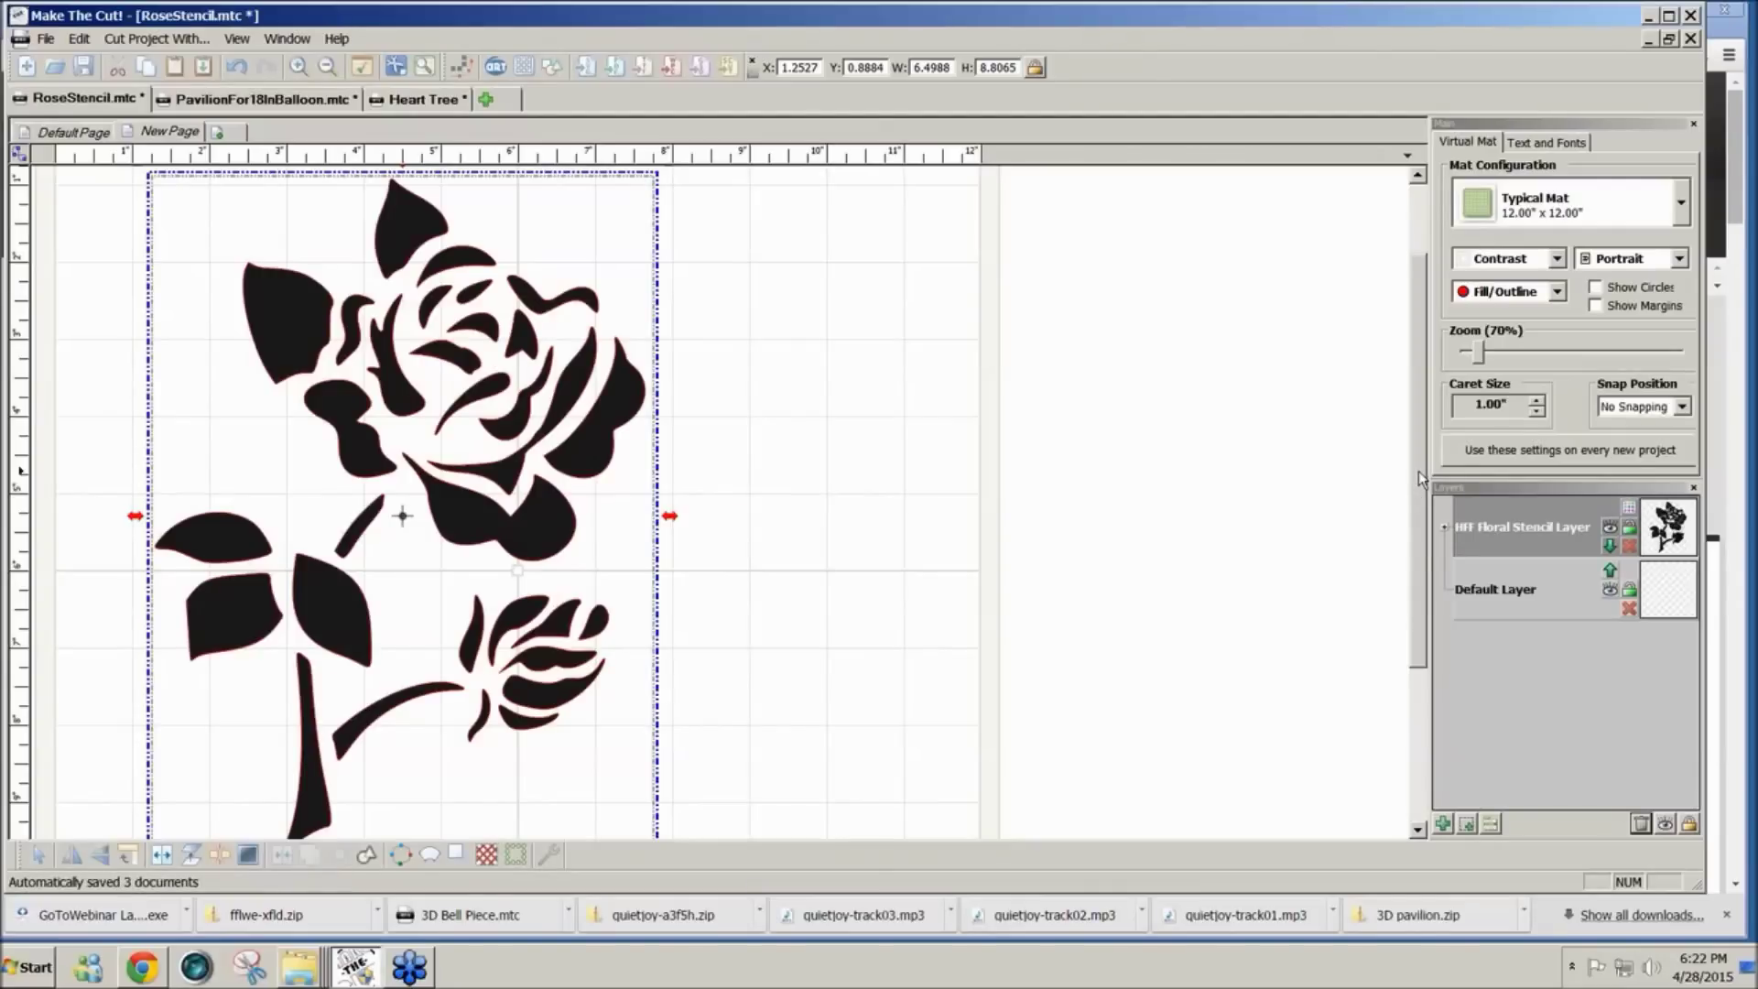
pyautogui.scroll(-1, 1419, 473)
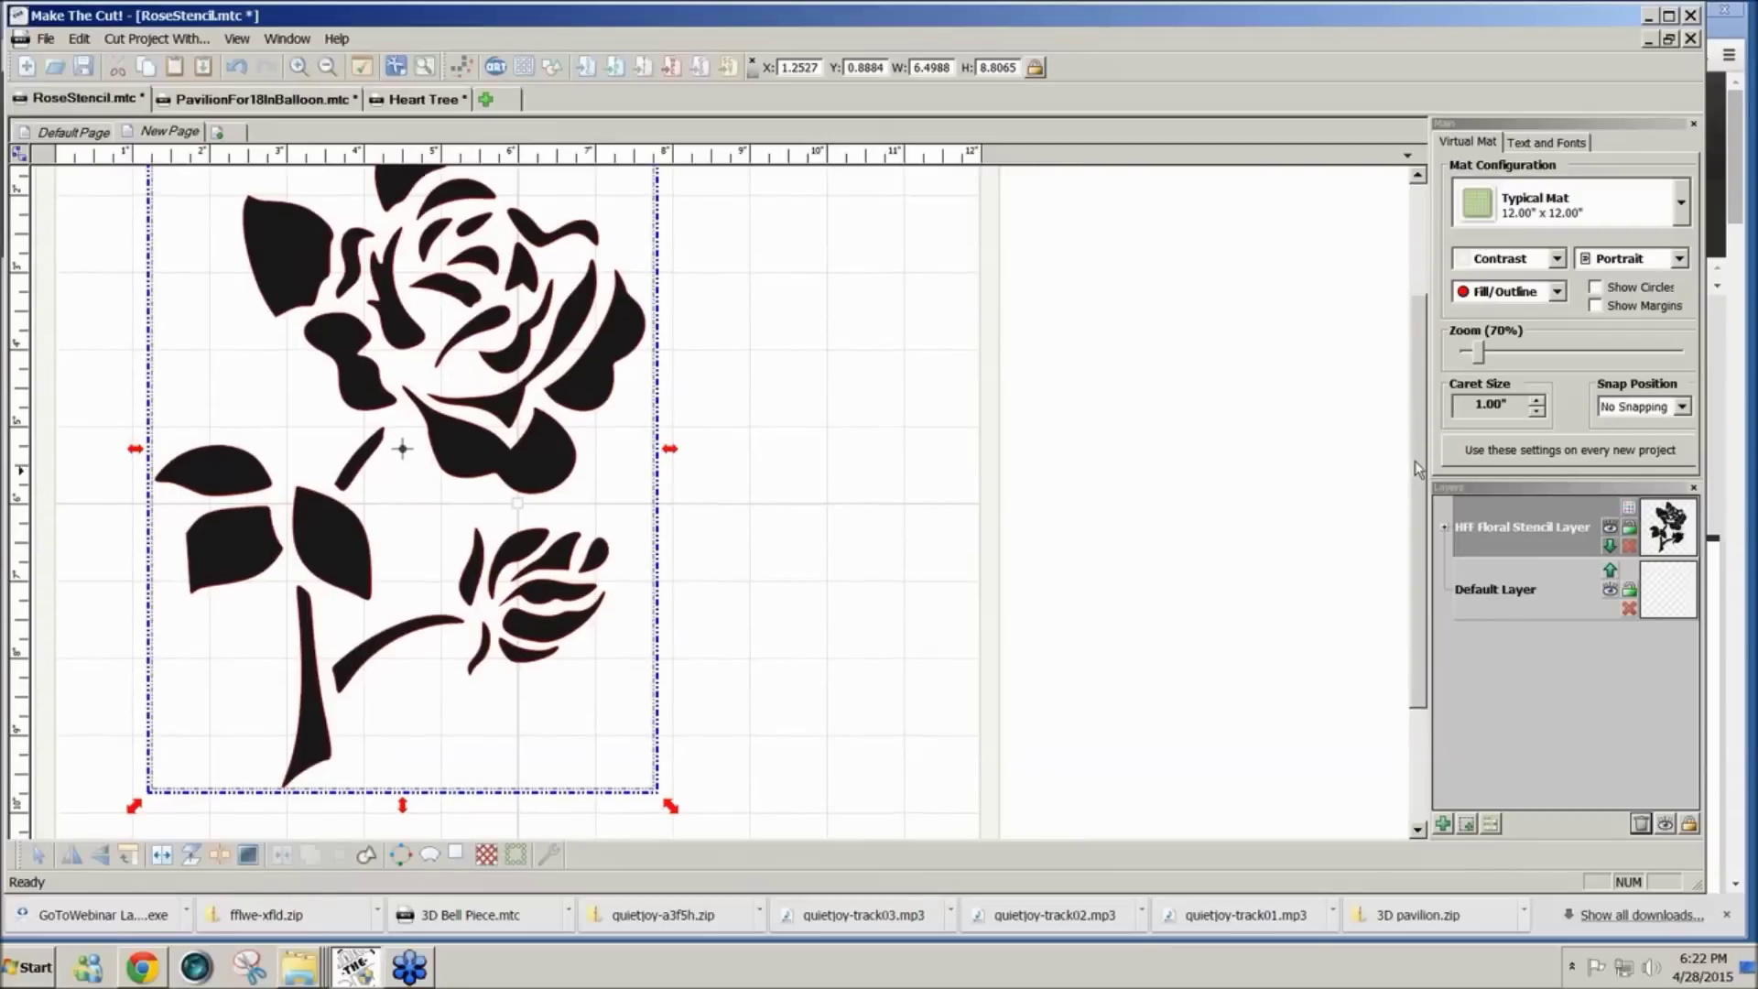
# Step: Look at the Smooth and Simplify options for the rose without applying them
pyautogui.click(553, 855)
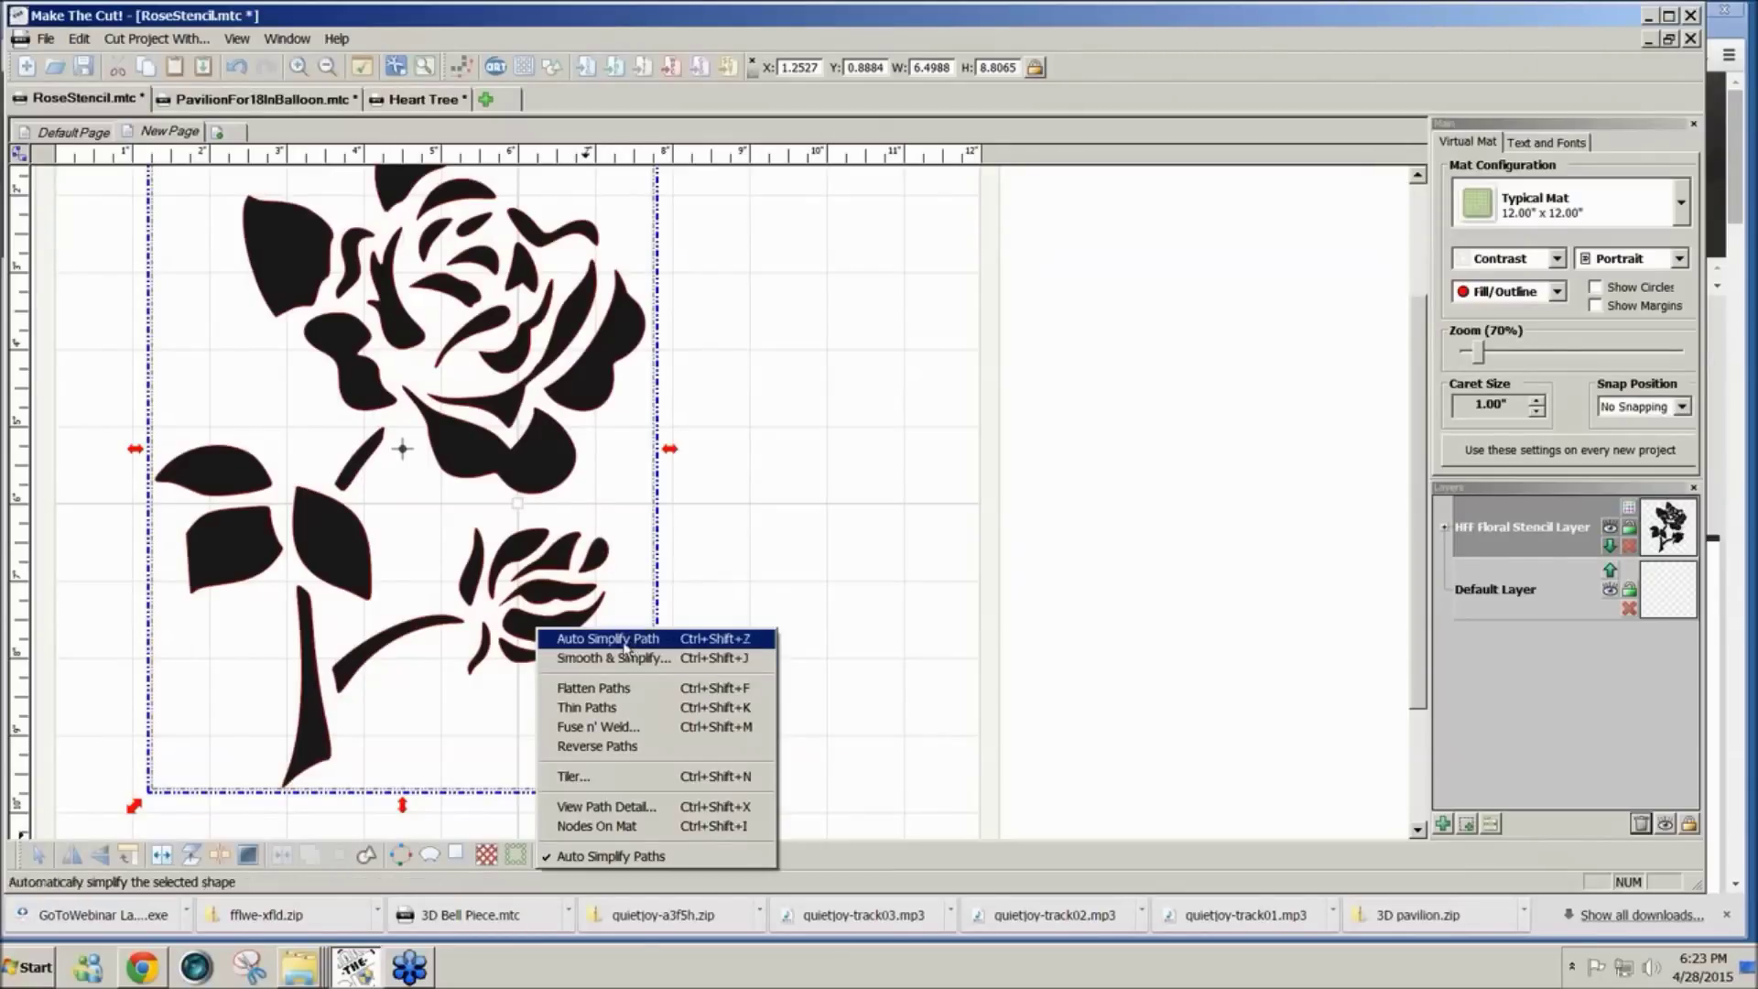
pyautogui.click(671, 659)
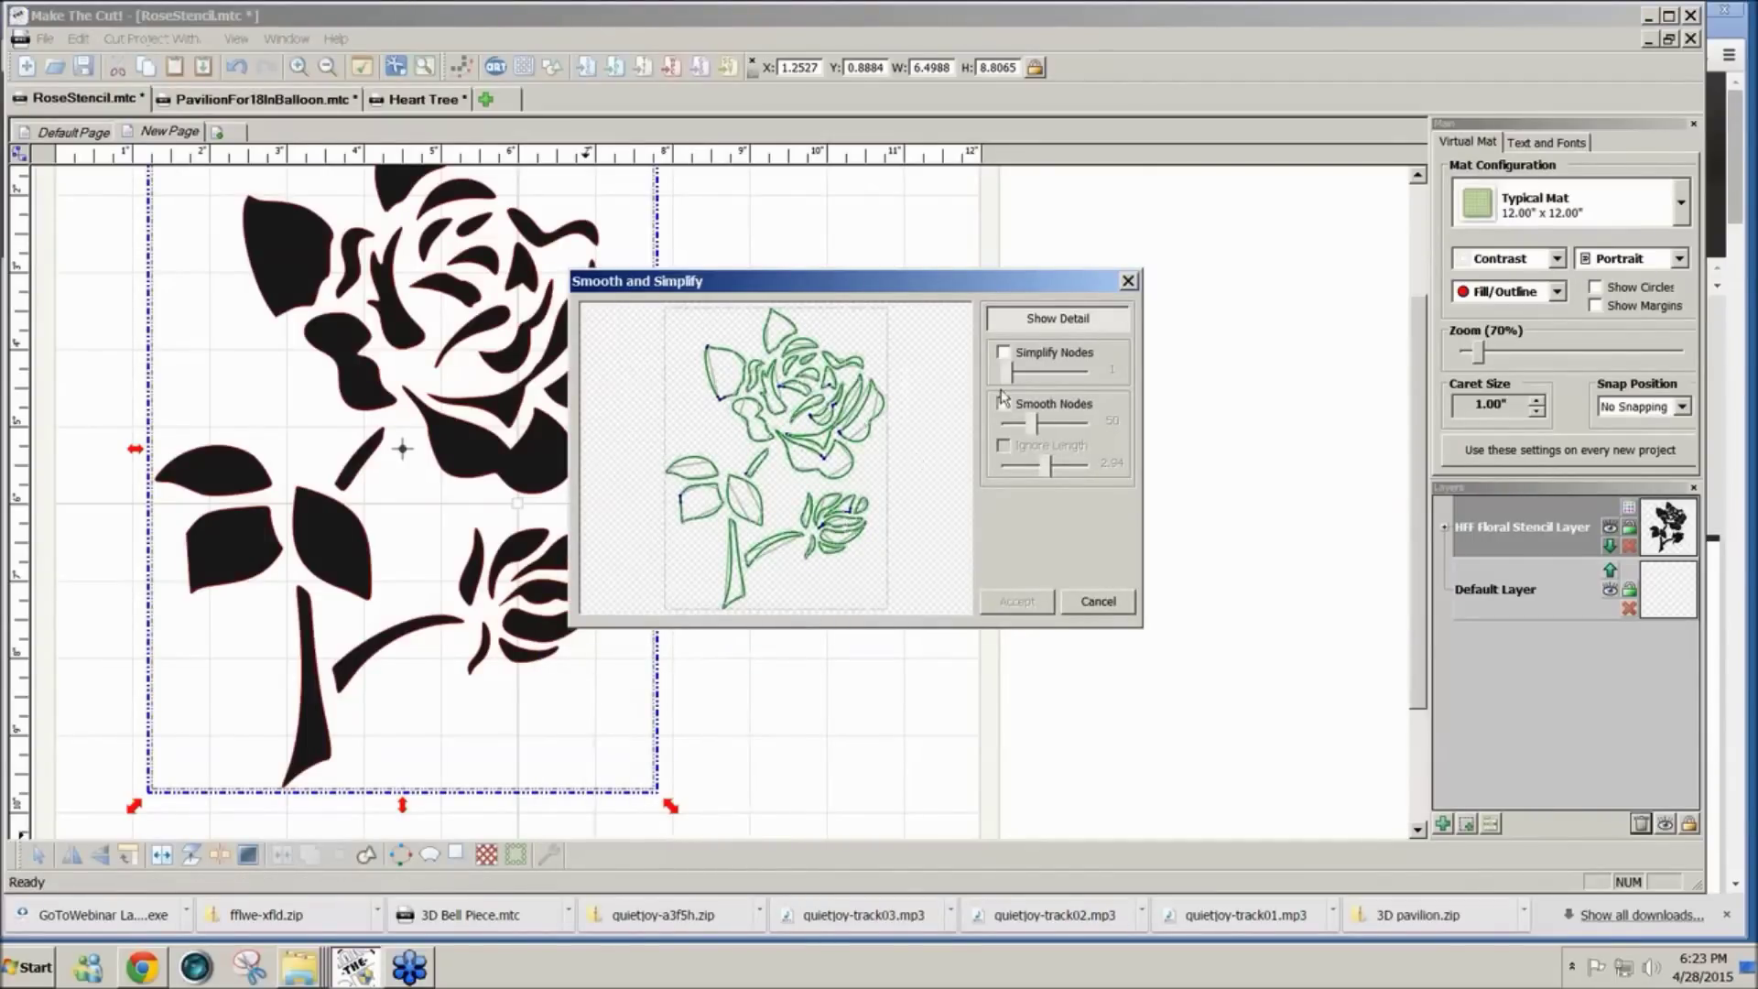
pyautogui.click(1097, 602)
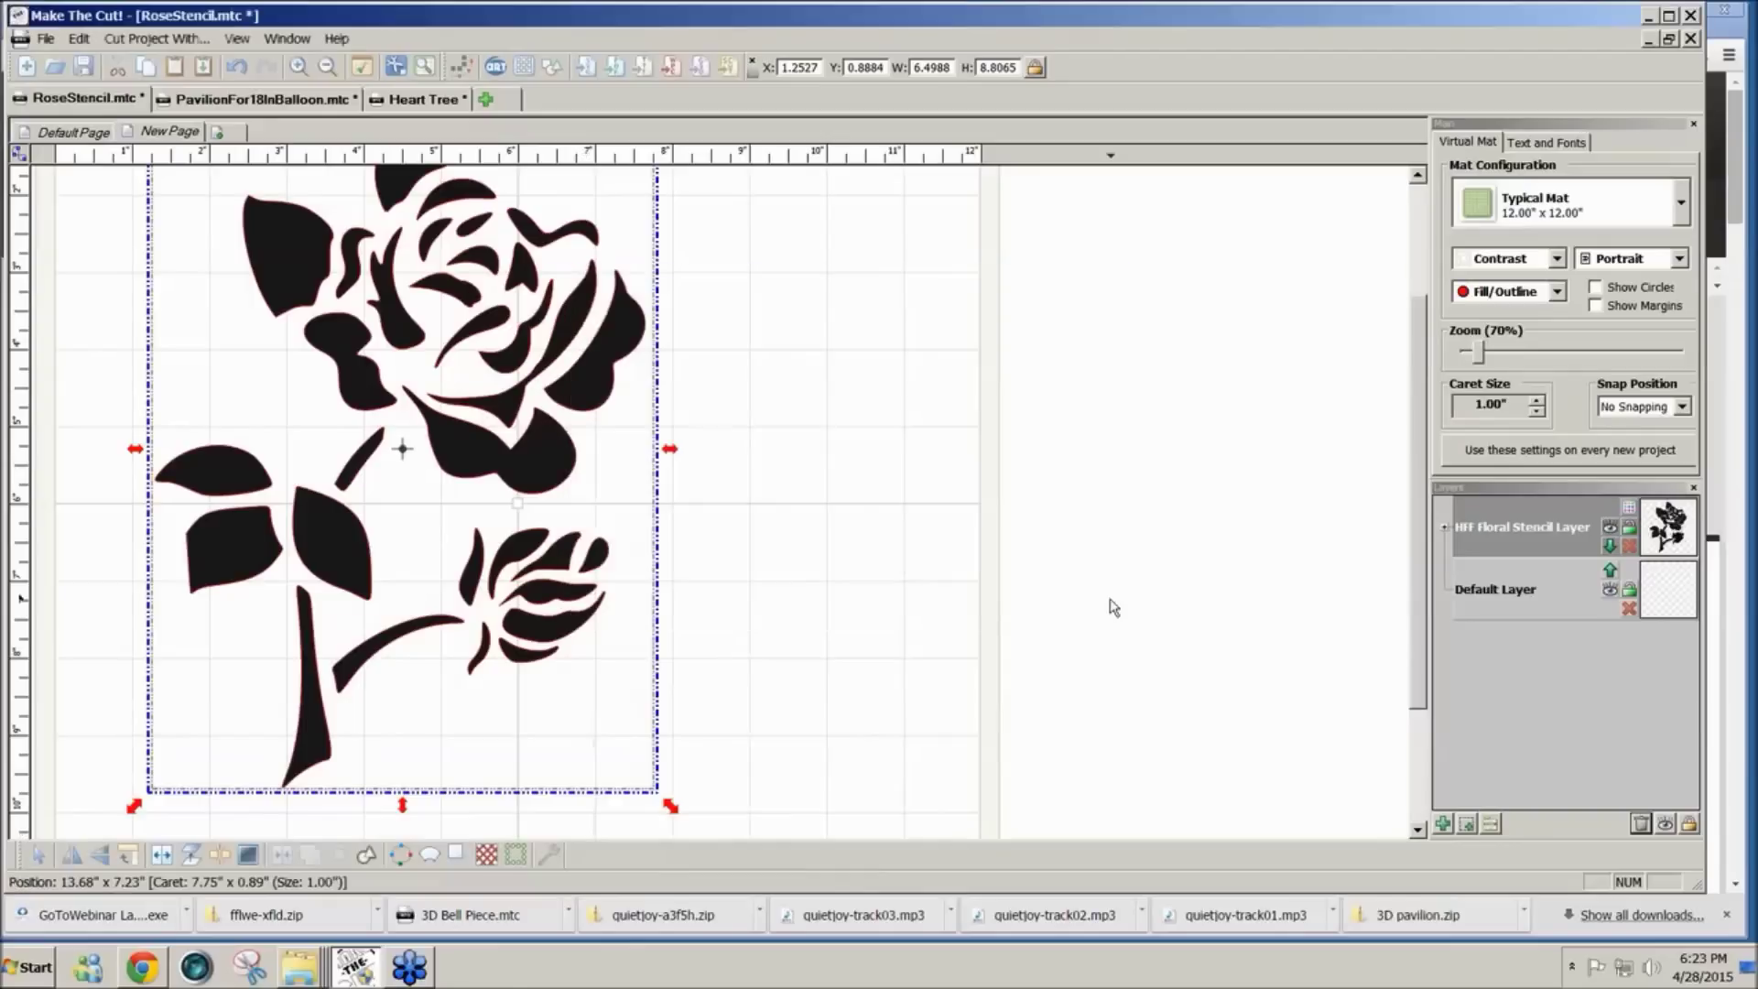
pyautogui.click(549, 856)
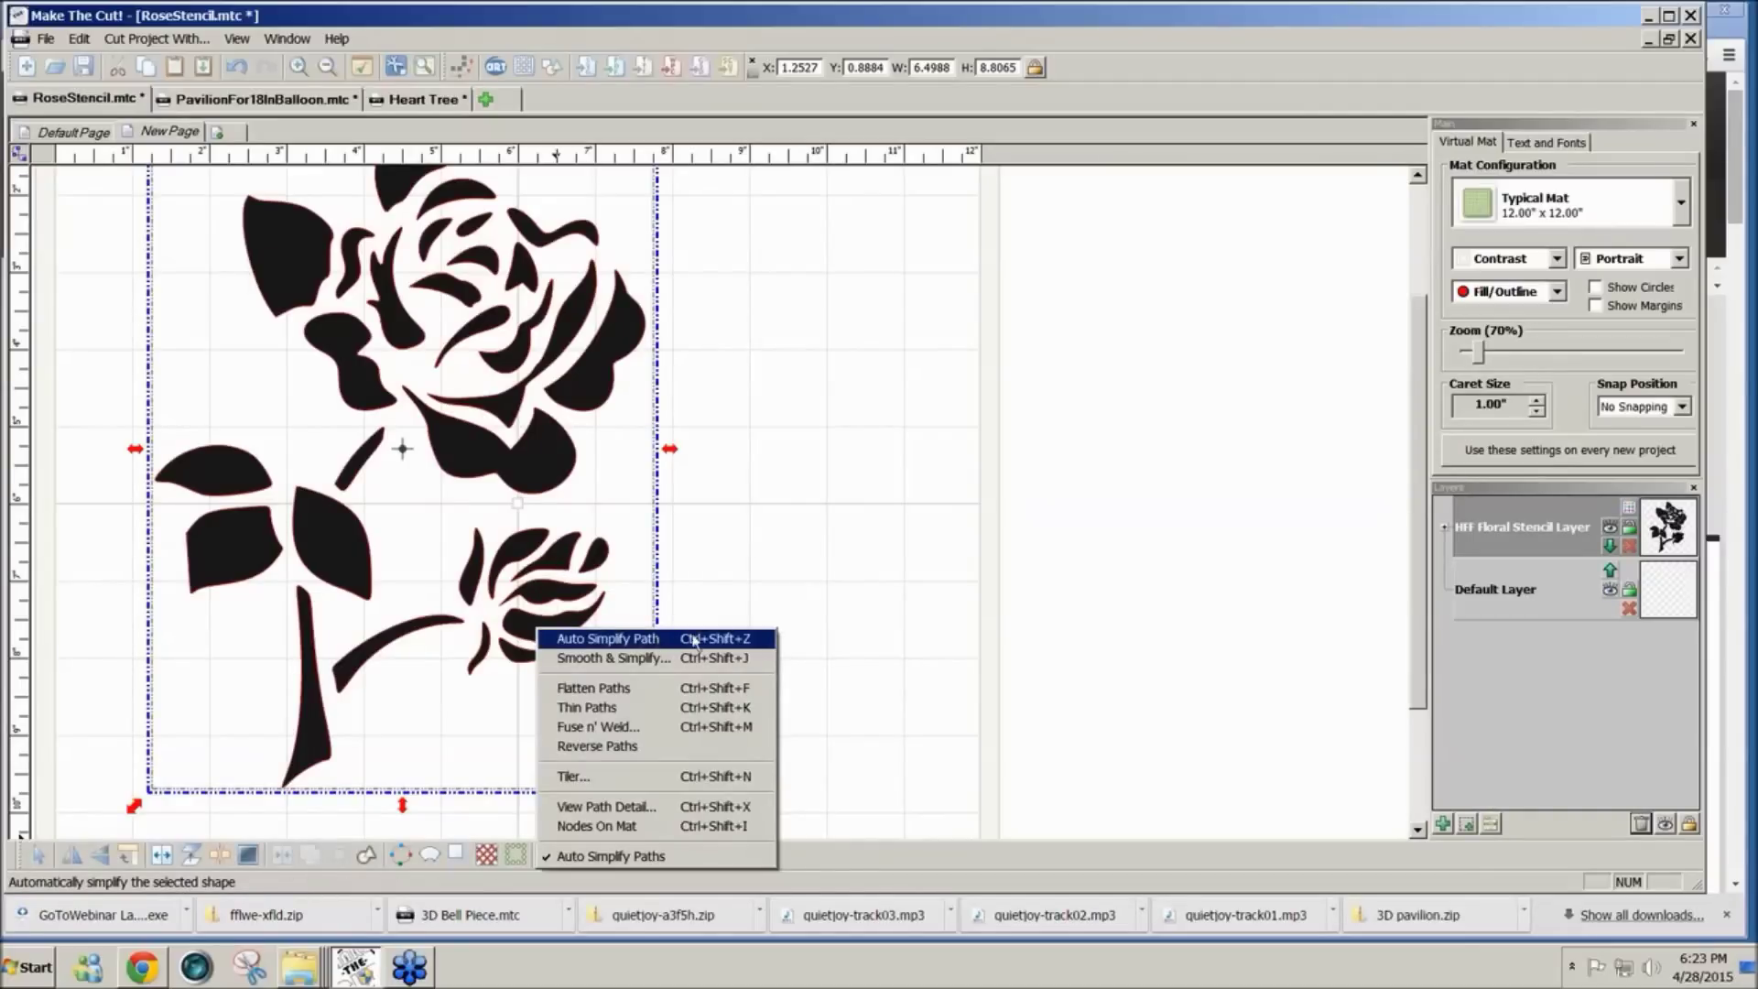
# Step: Split the enlarged rose into its separate pieces and select all of them
pyautogui.click(365, 738)
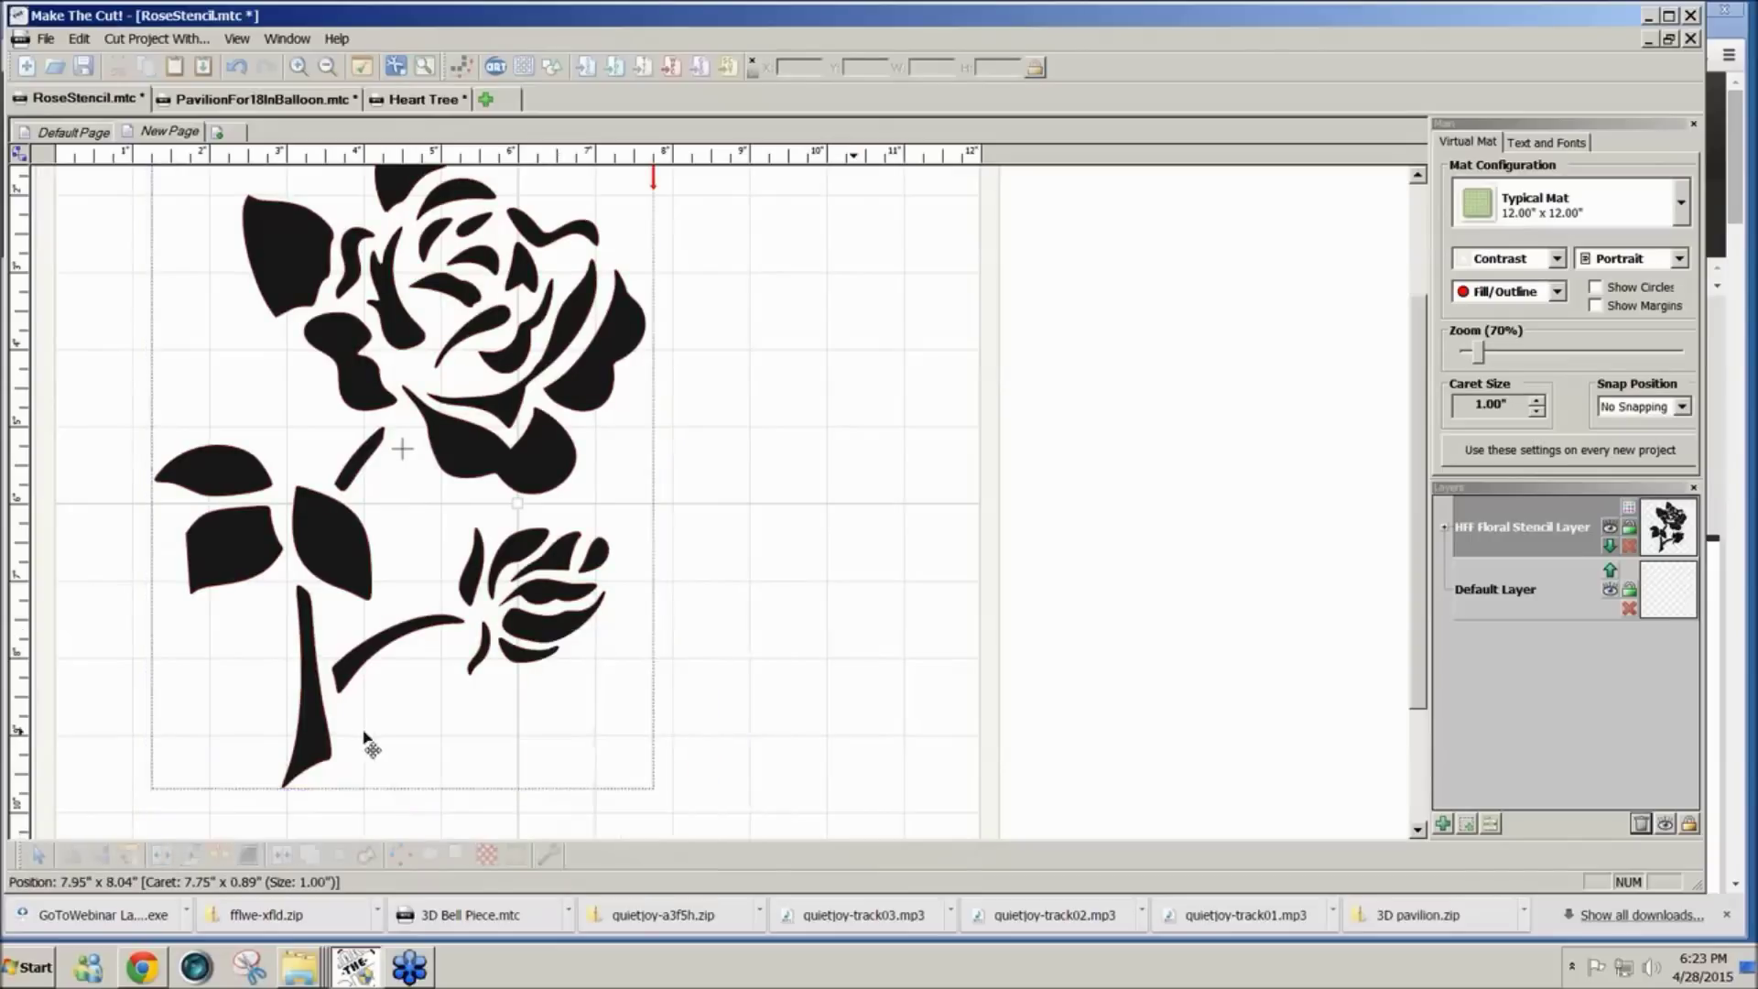
pyautogui.click(310, 737)
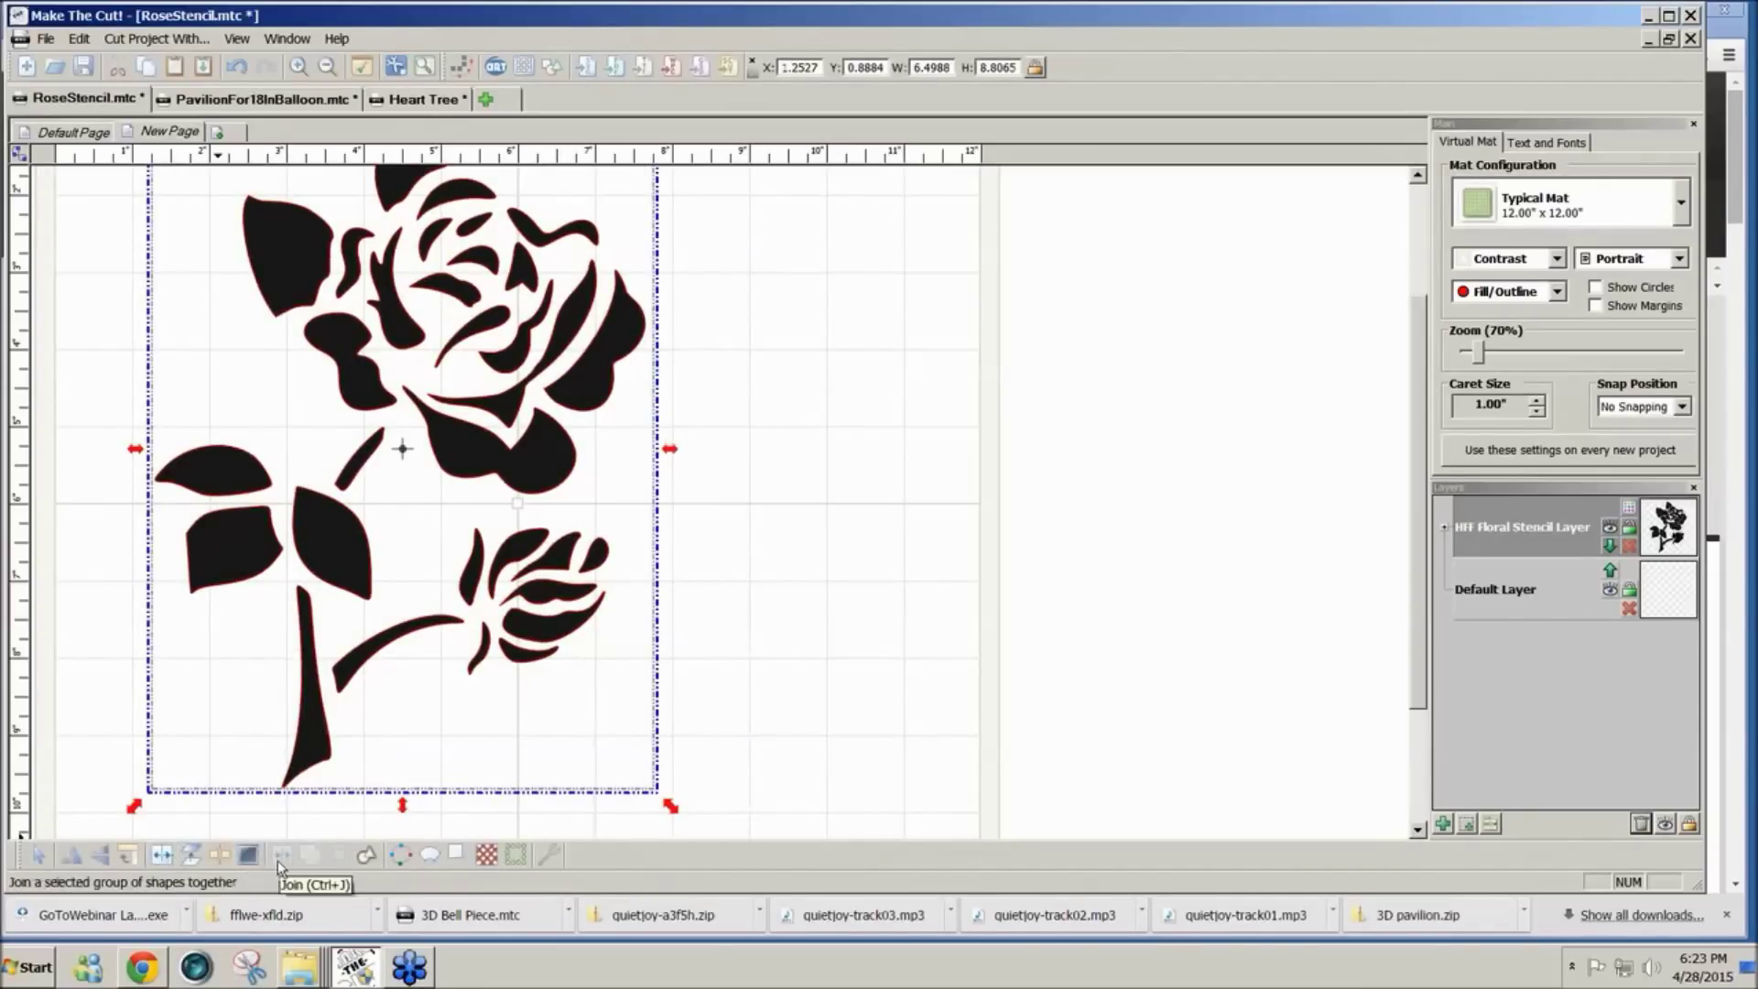
pyautogui.click(248, 854)
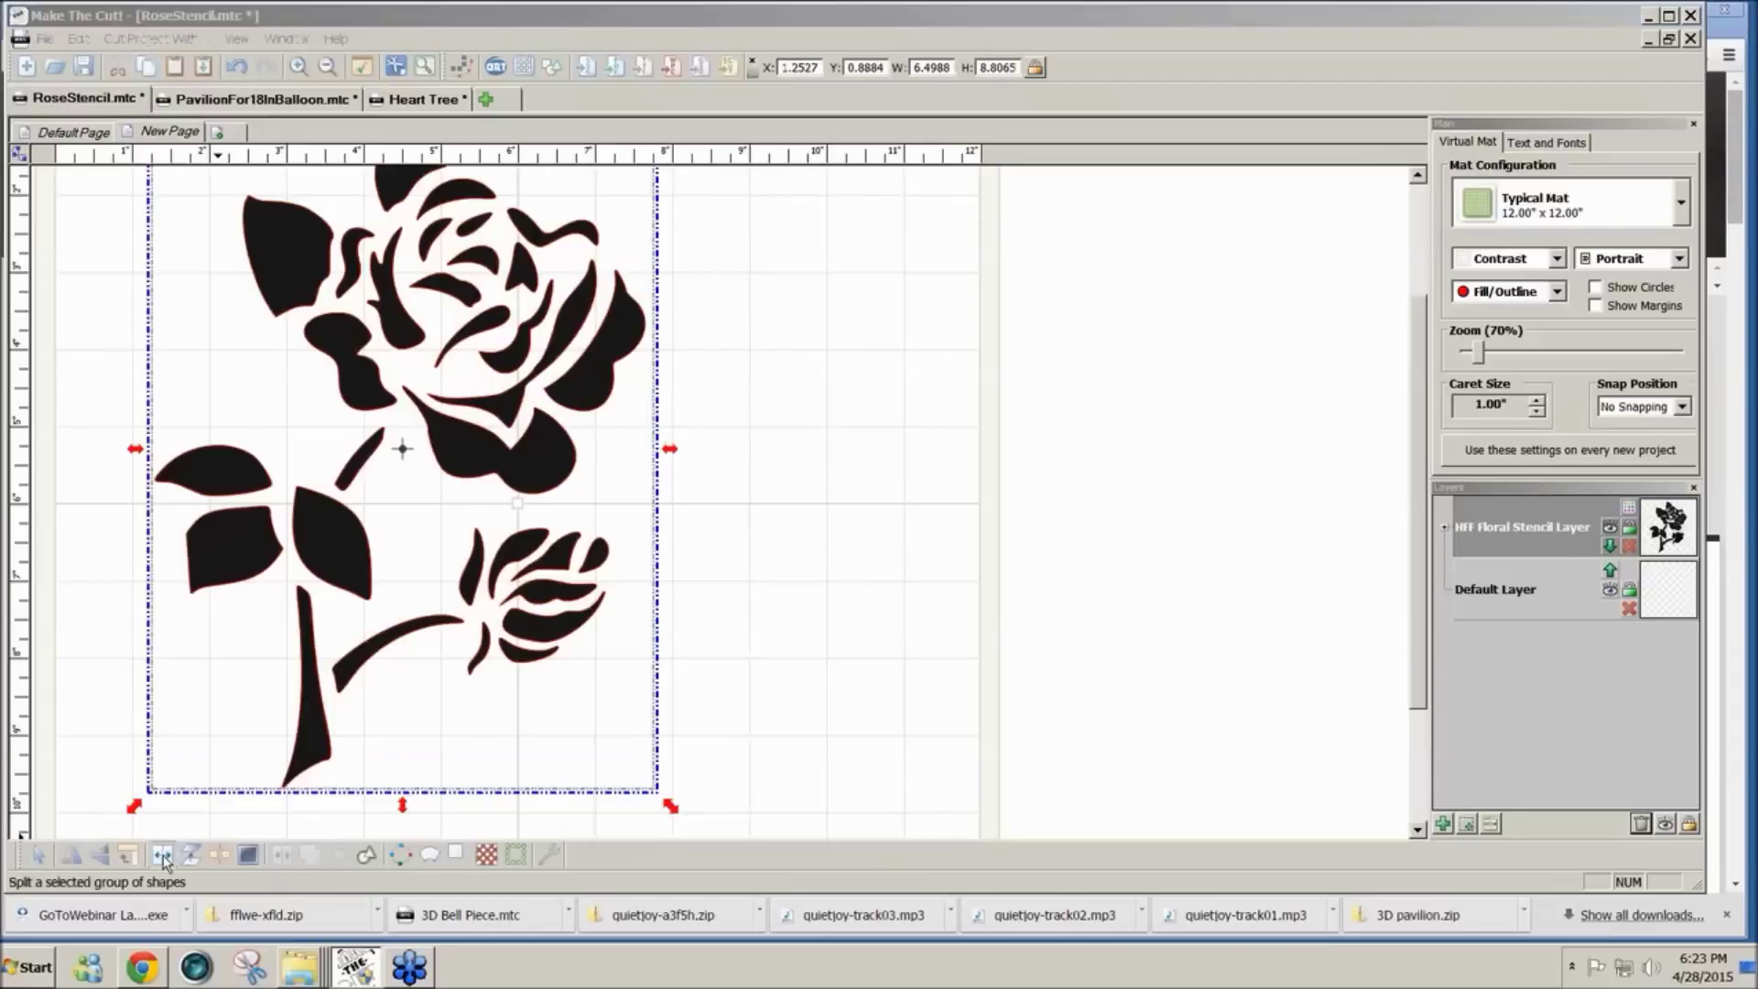
pyautogui.click(827, 767)
pyautogui.moveTo(784, 822); pyautogui.dragTo(113, 169)
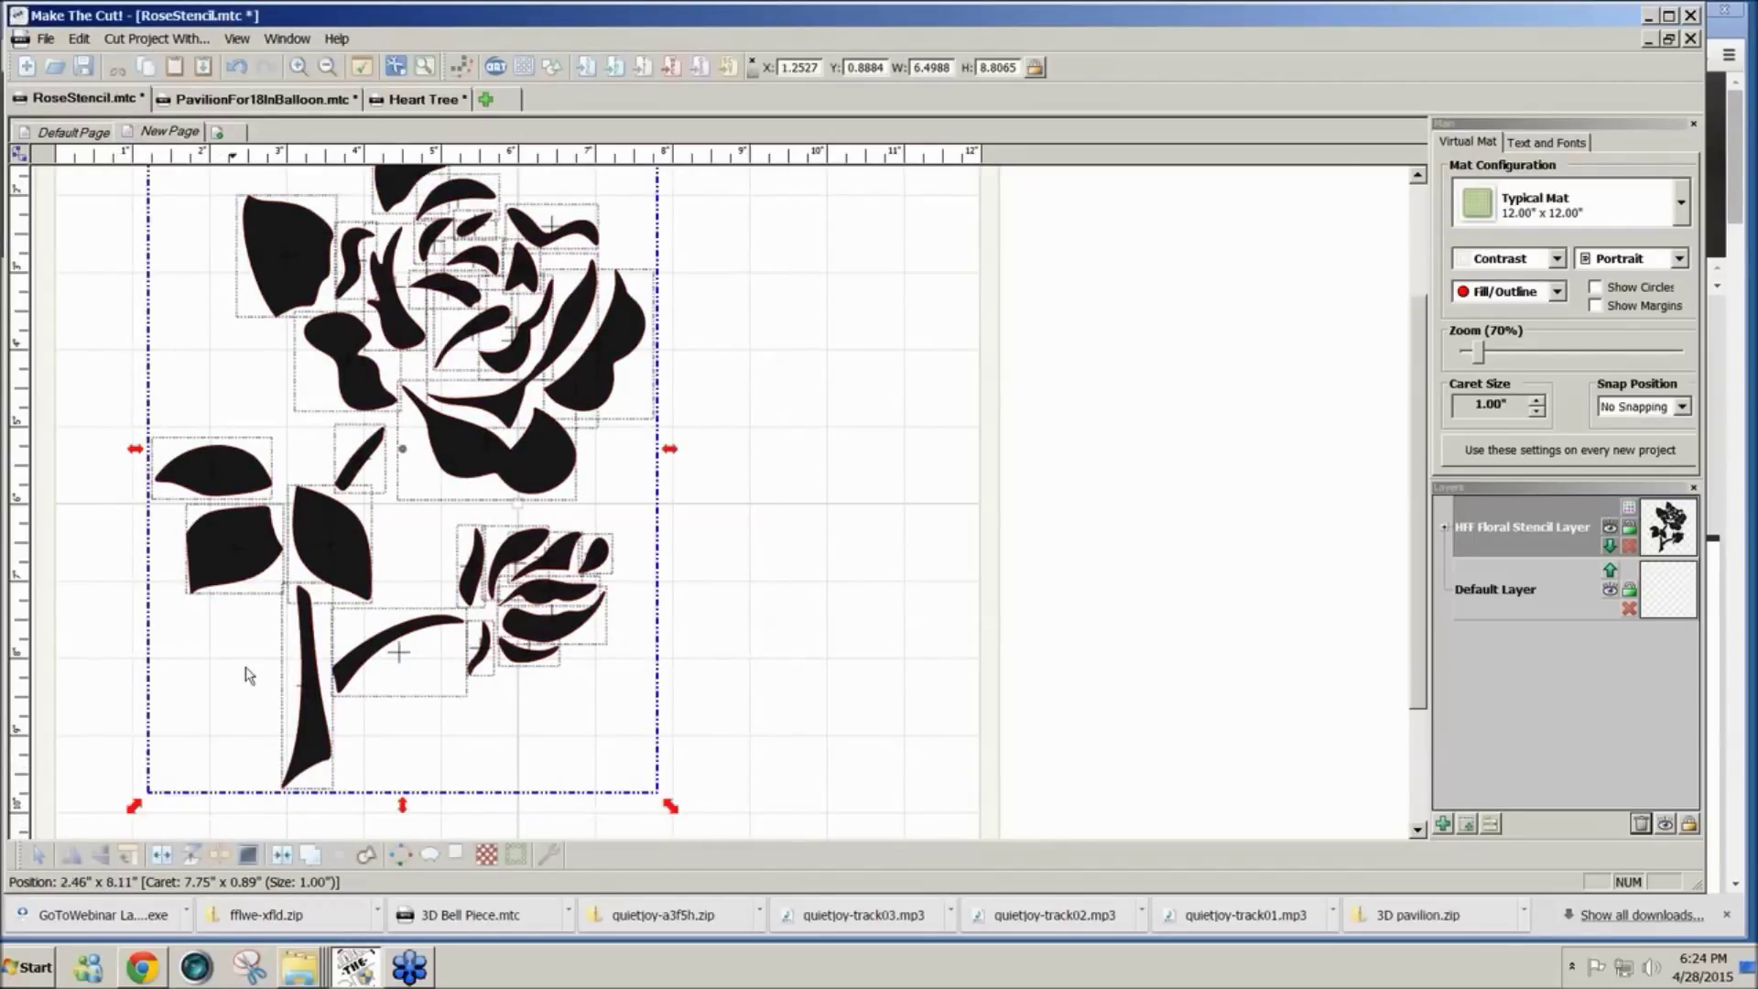
# Step: Preview Simplify Nodes at level 1 on the split rose pieces without applying it
pyautogui.click(547, 856)
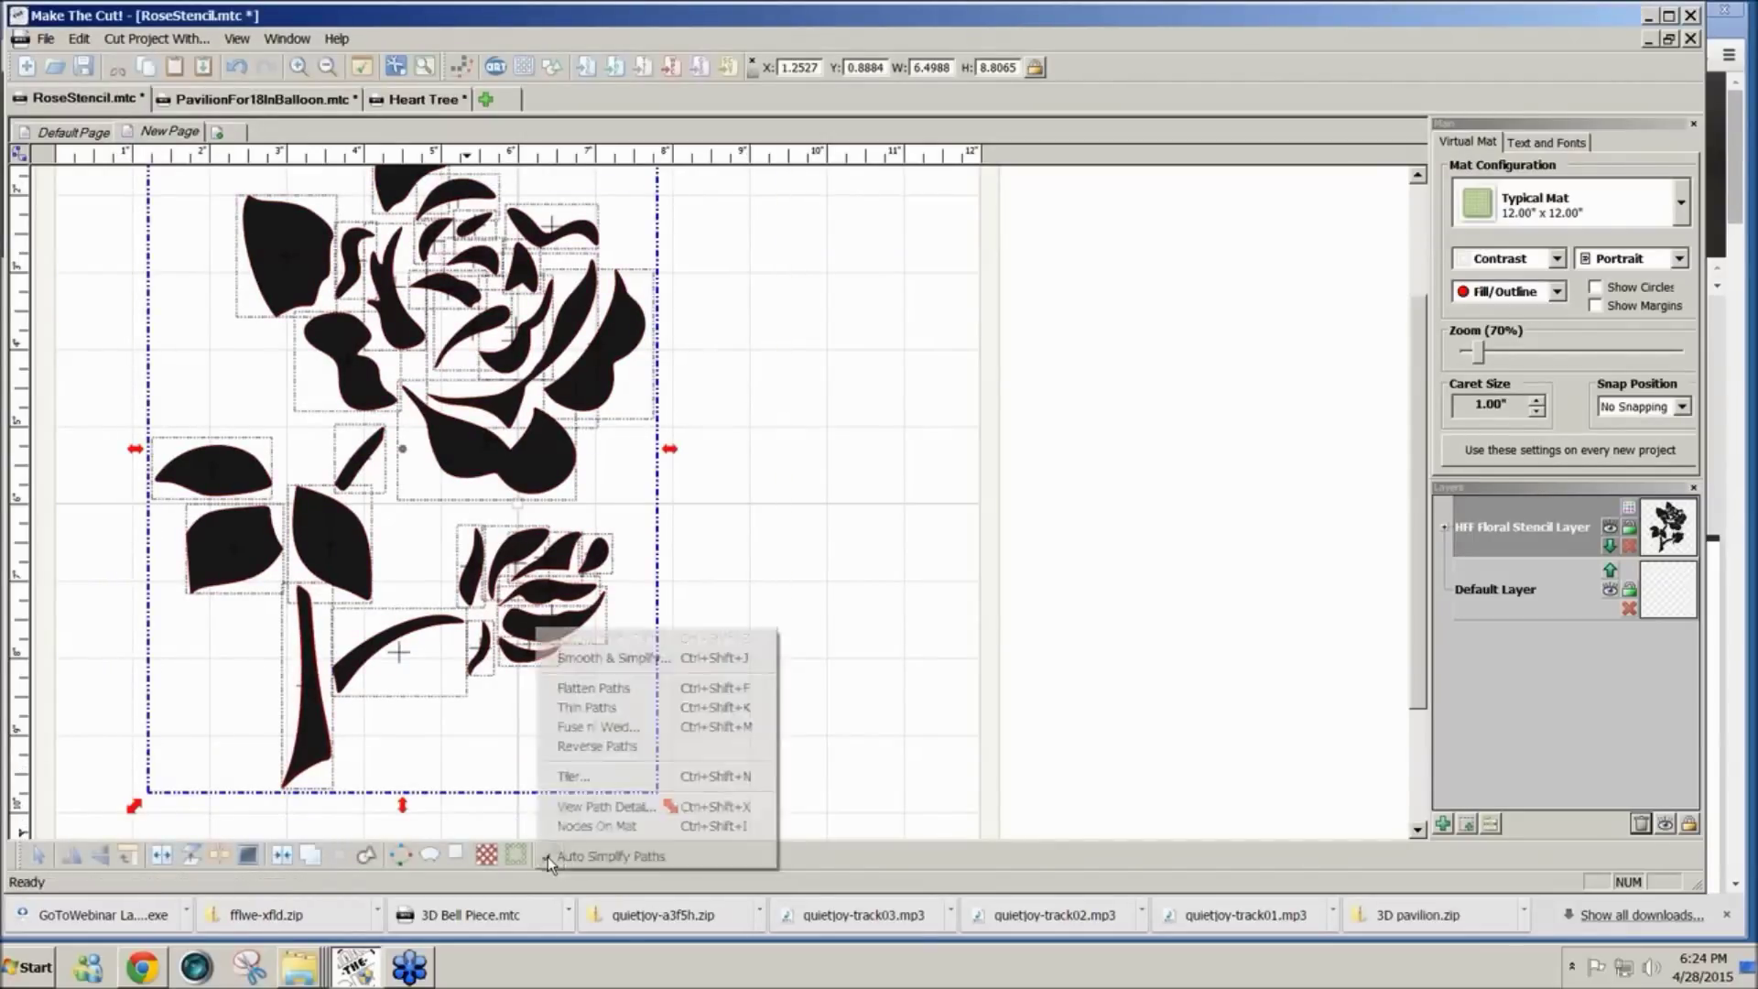
pyautogui.click(580, 659)
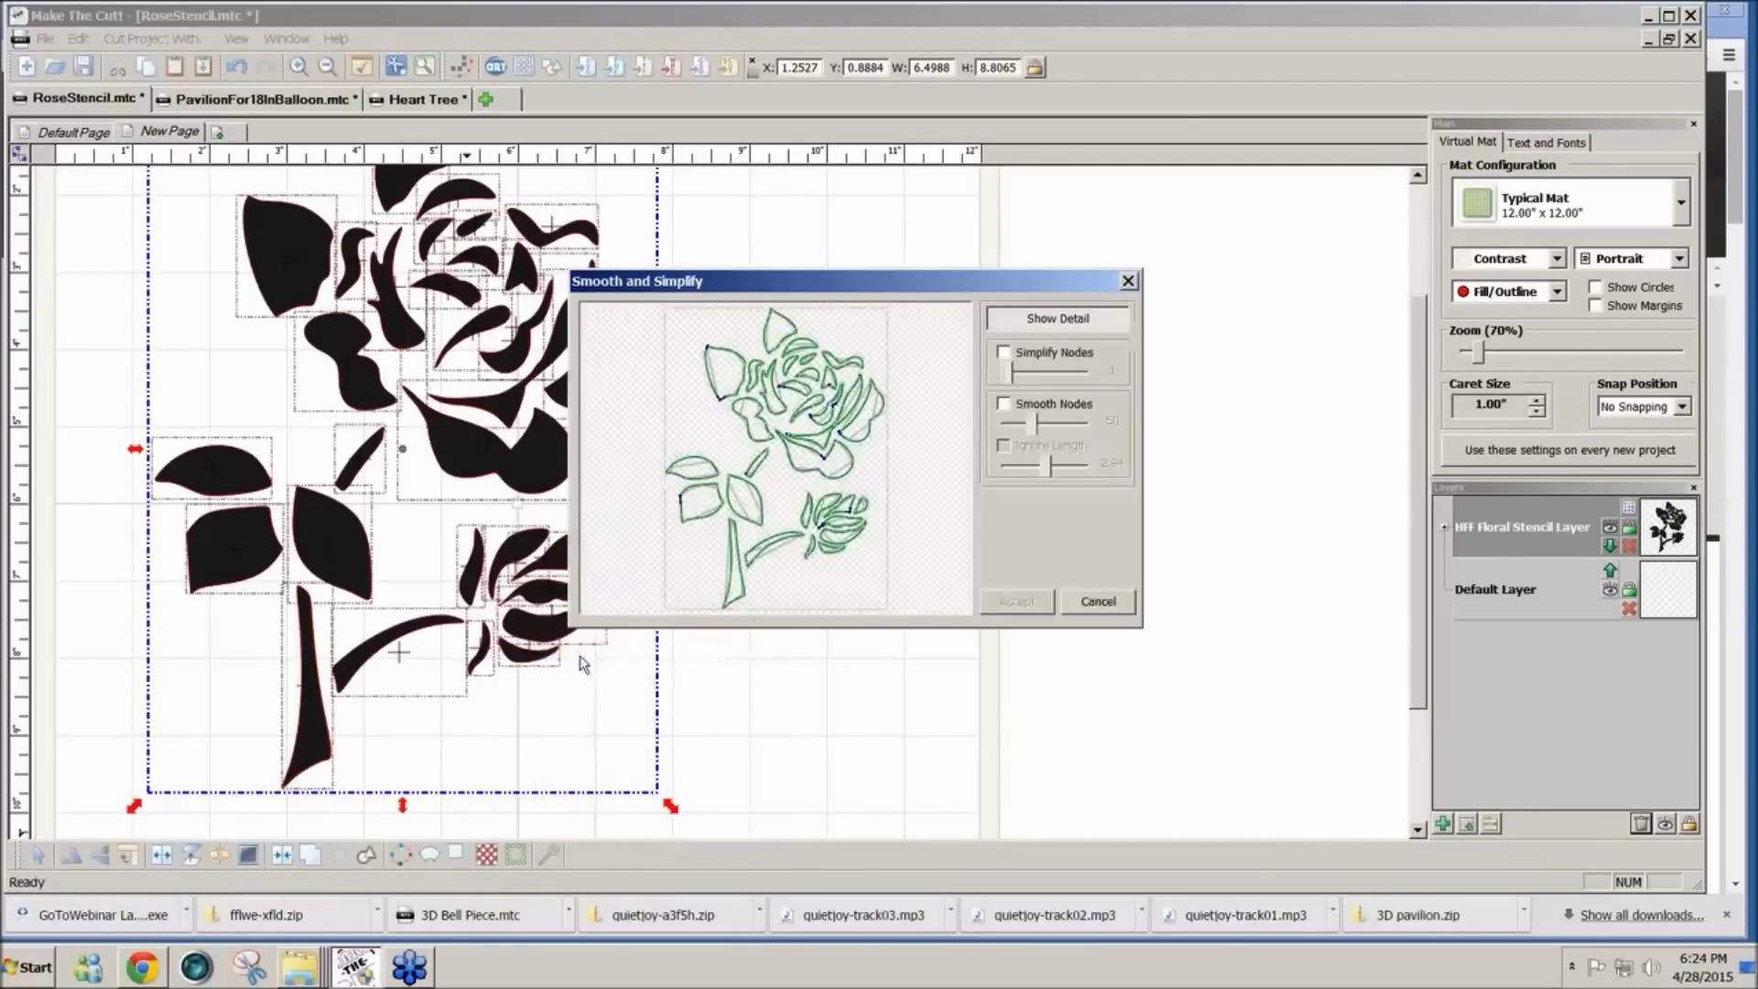
pyautogui.click(1004, 355)
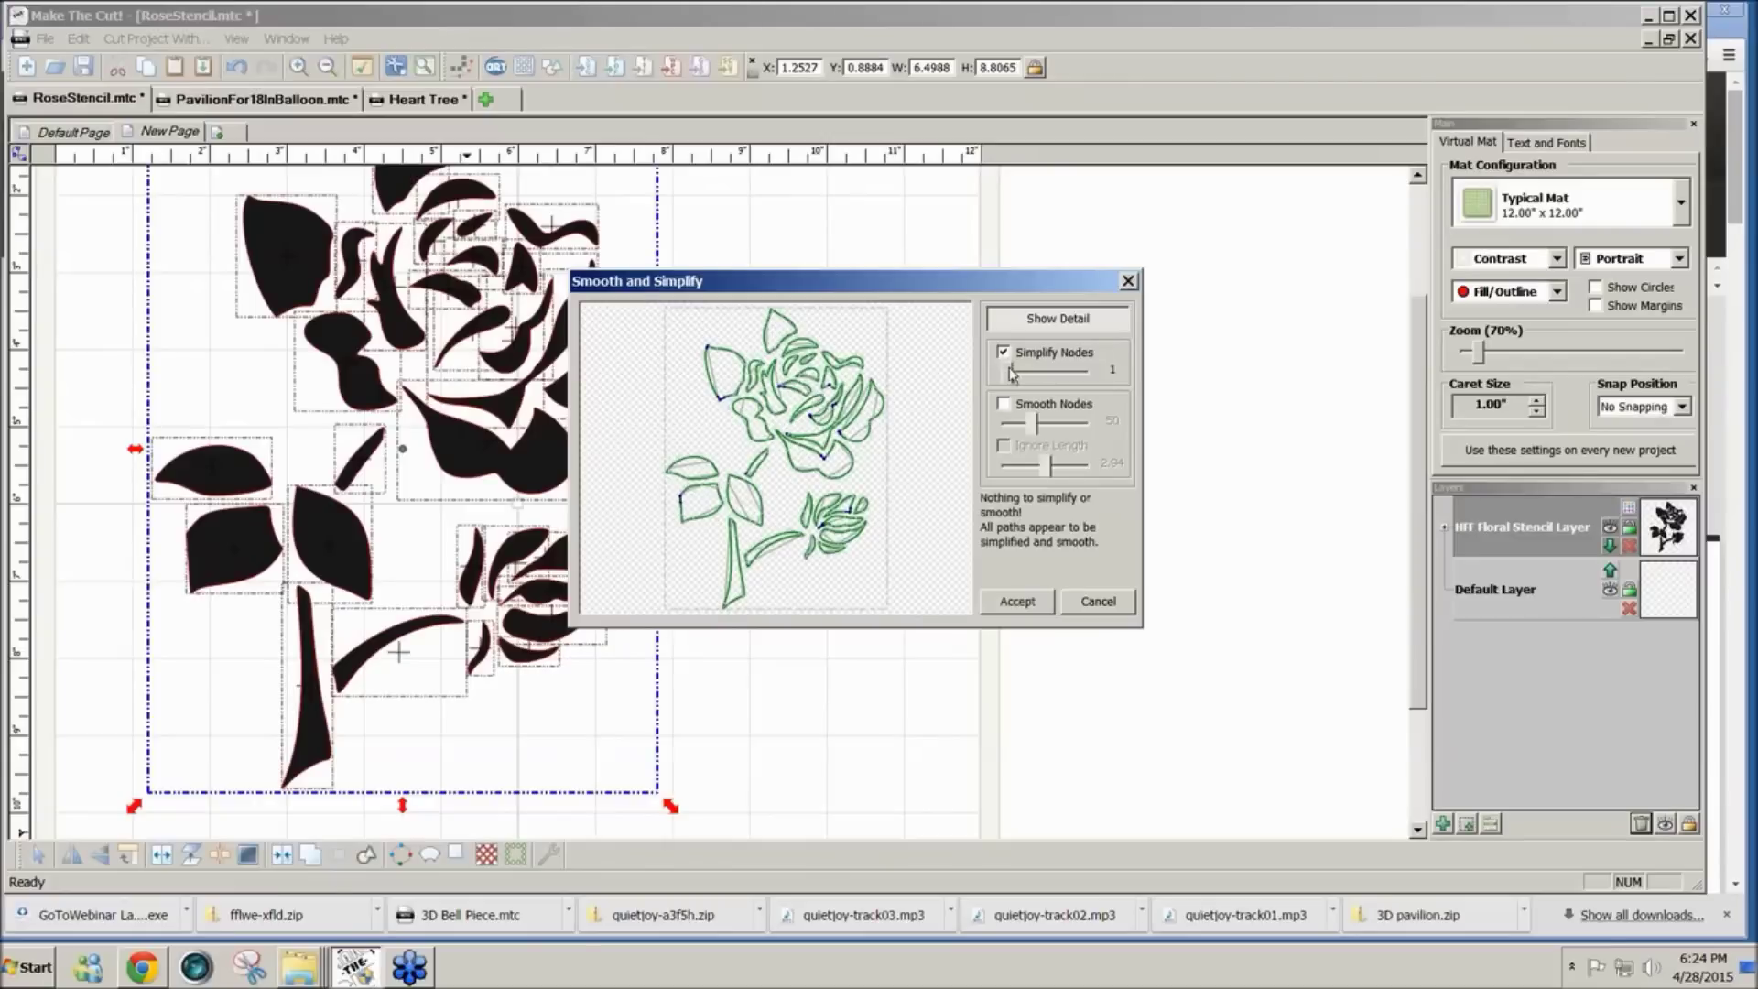
pyautogui.click(1098, 601)
# Step: Undo the split and the tenfold enlargement of the rose
pyautogui.click(851, 595)
pyautogui.hotkey('ctrl', 'a')
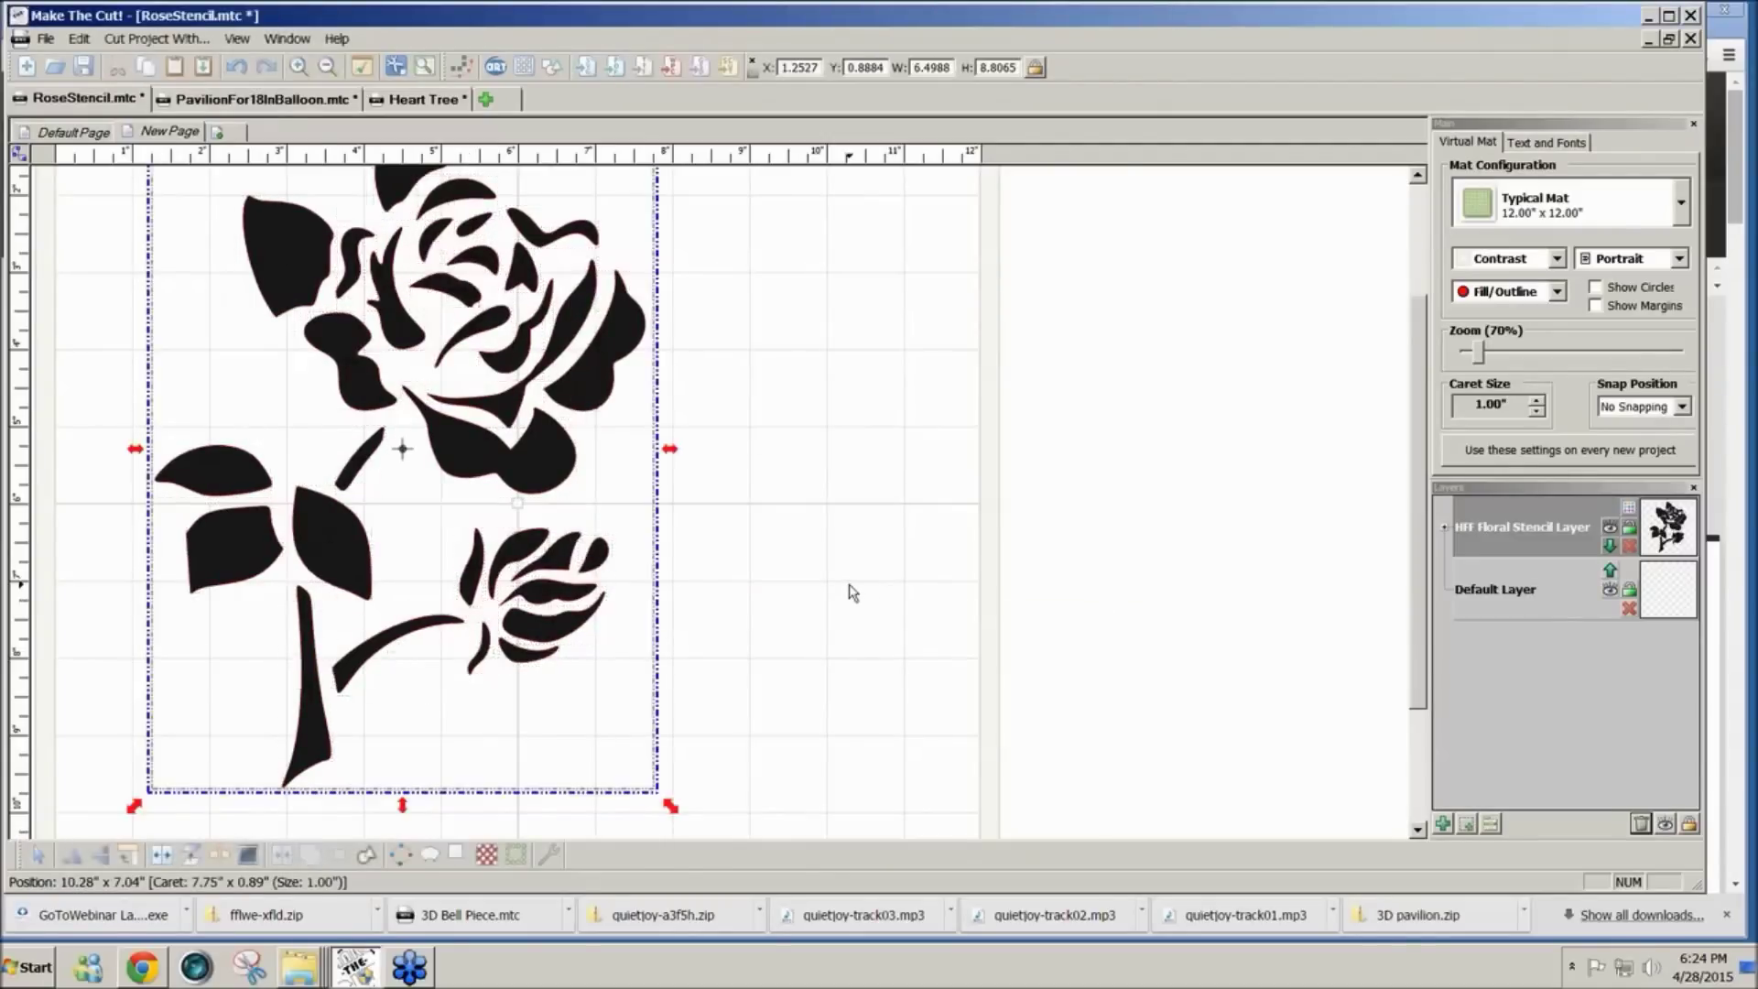
pyautogui.press('Delete')
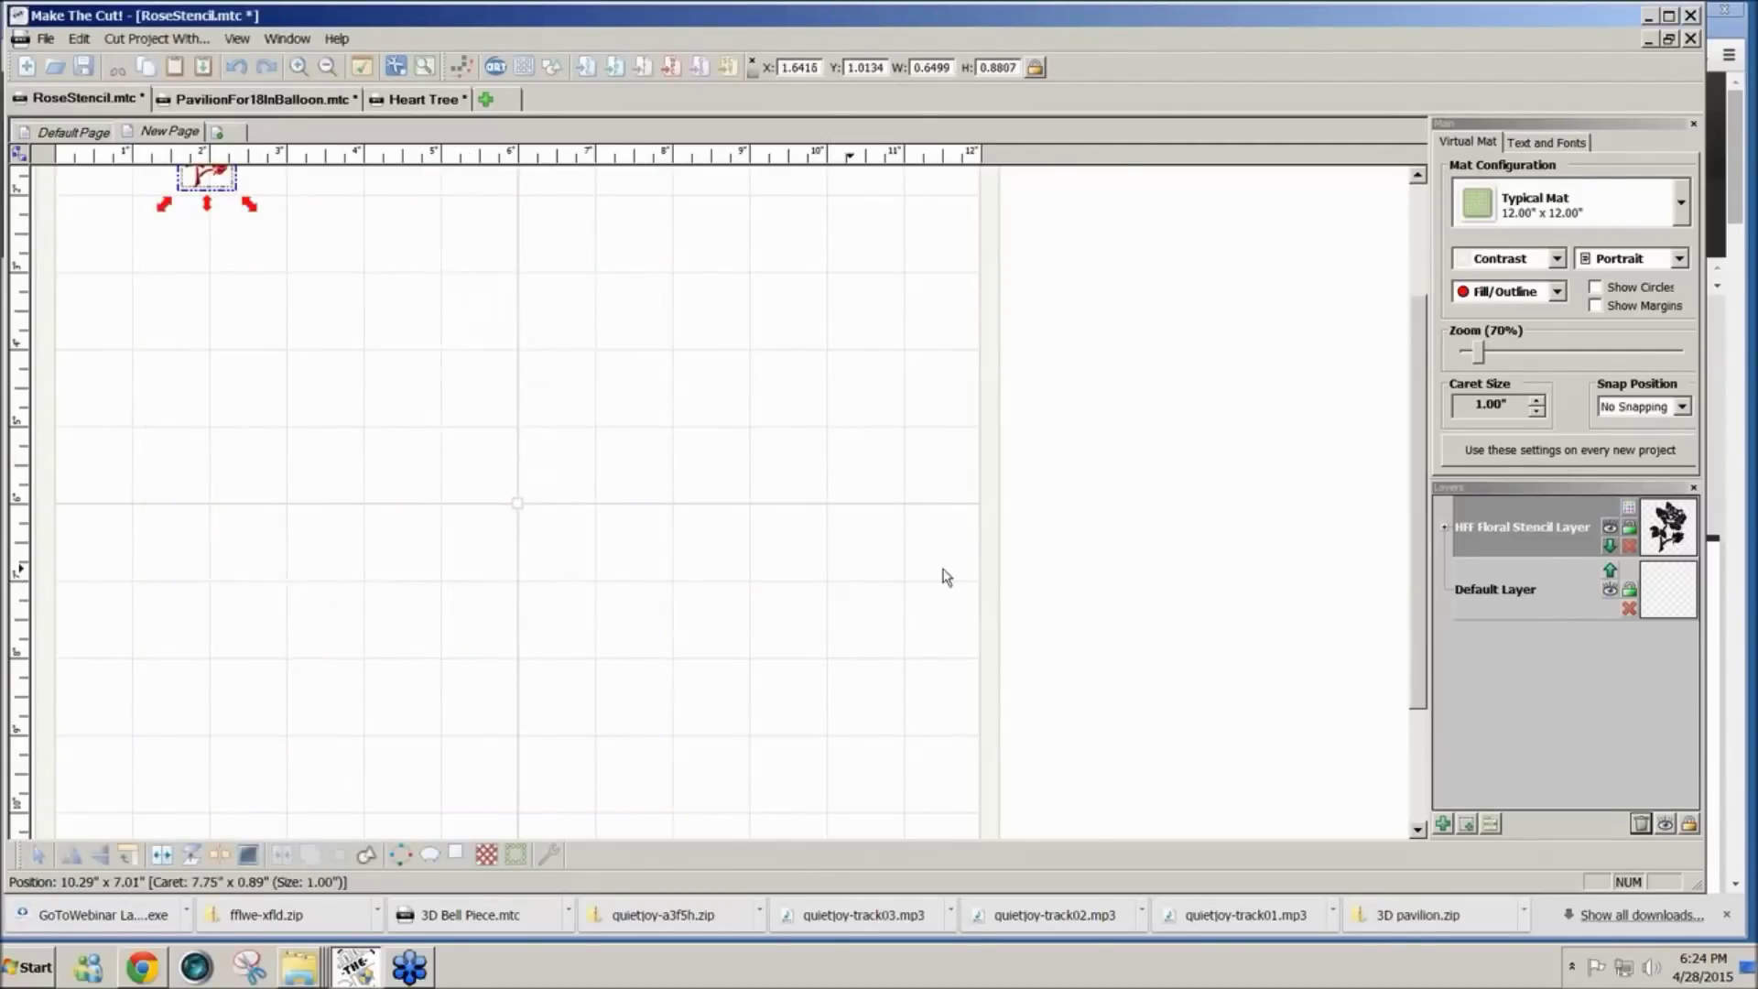
pyautogui.hotkey('ctrl', 'z')
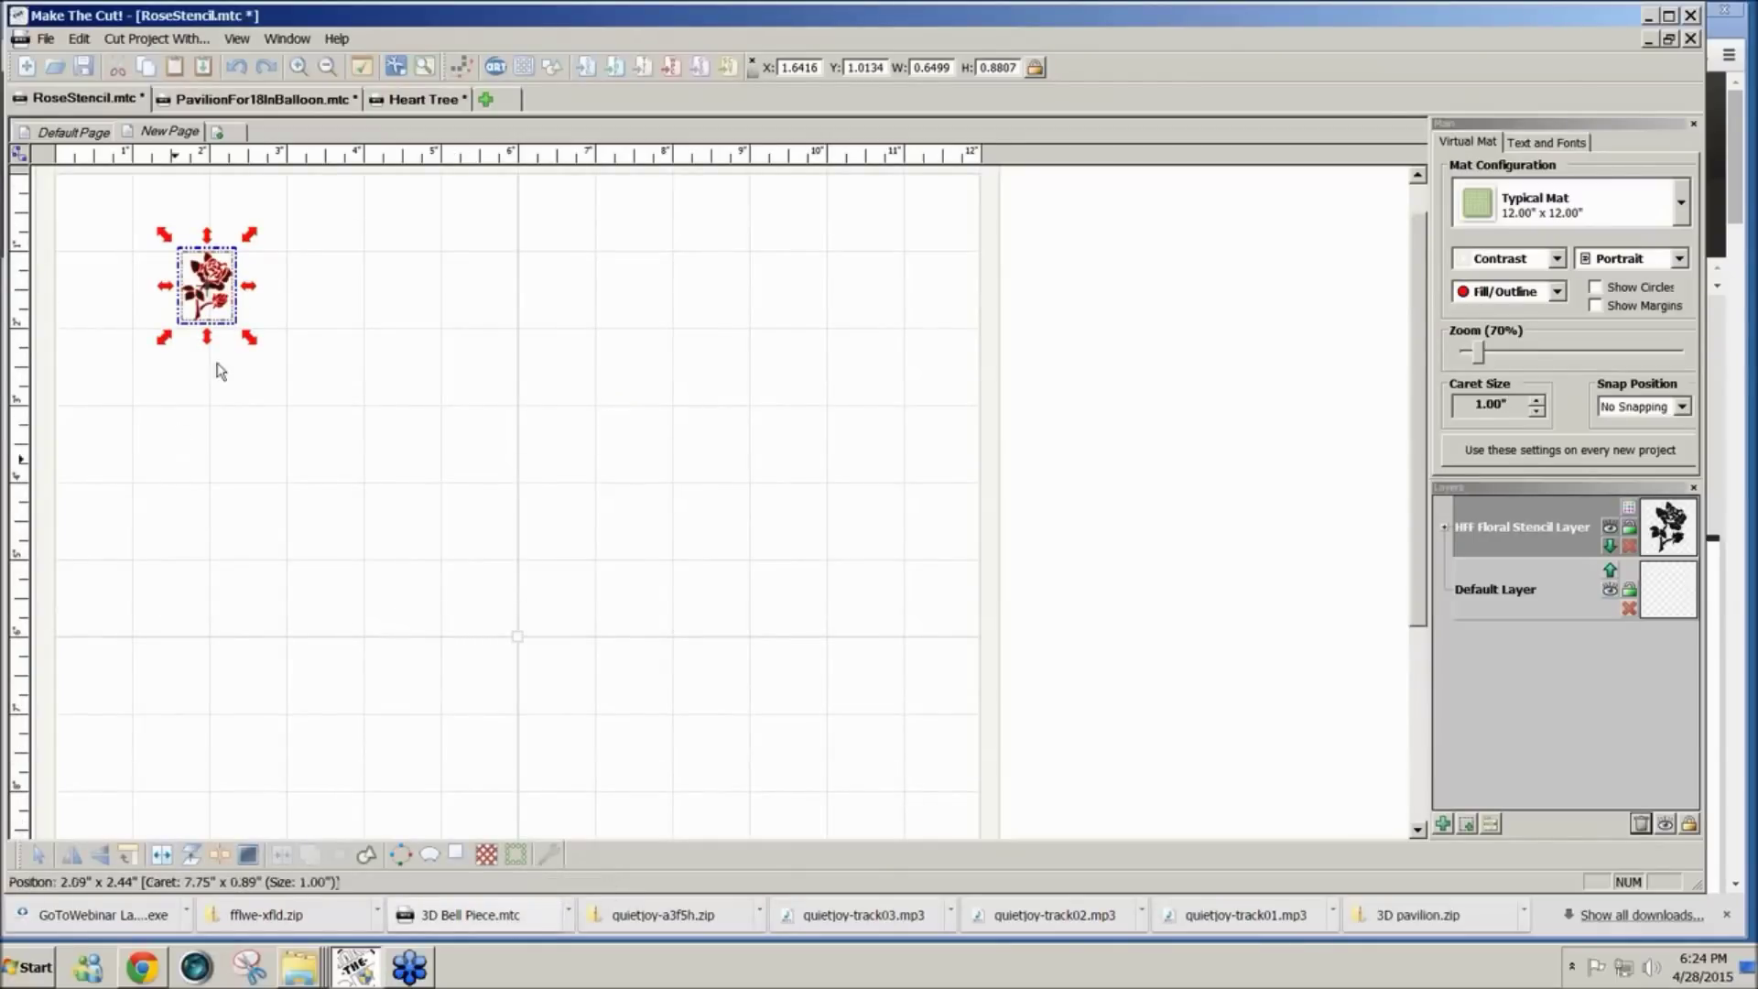
# Step: Preview Simplify Nodes at level 1 on the small, unsplit rose without applying it
pyautogui.click(546, 856)
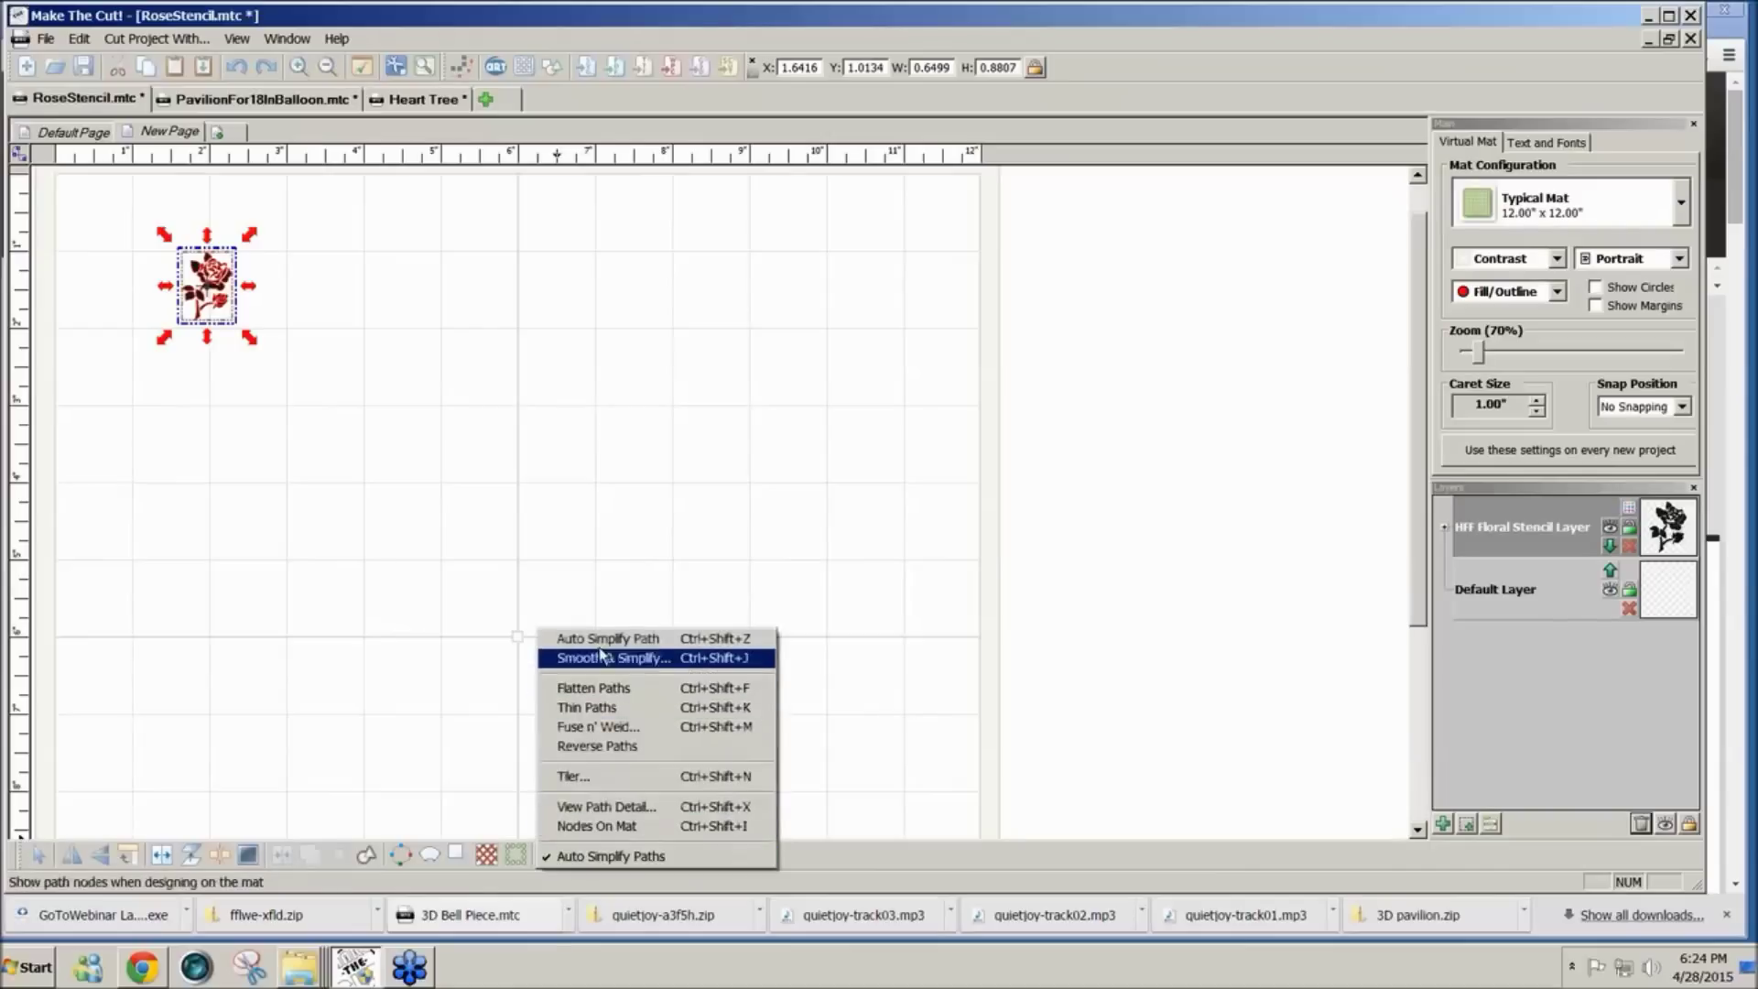
pyautogui.click(597, 661)
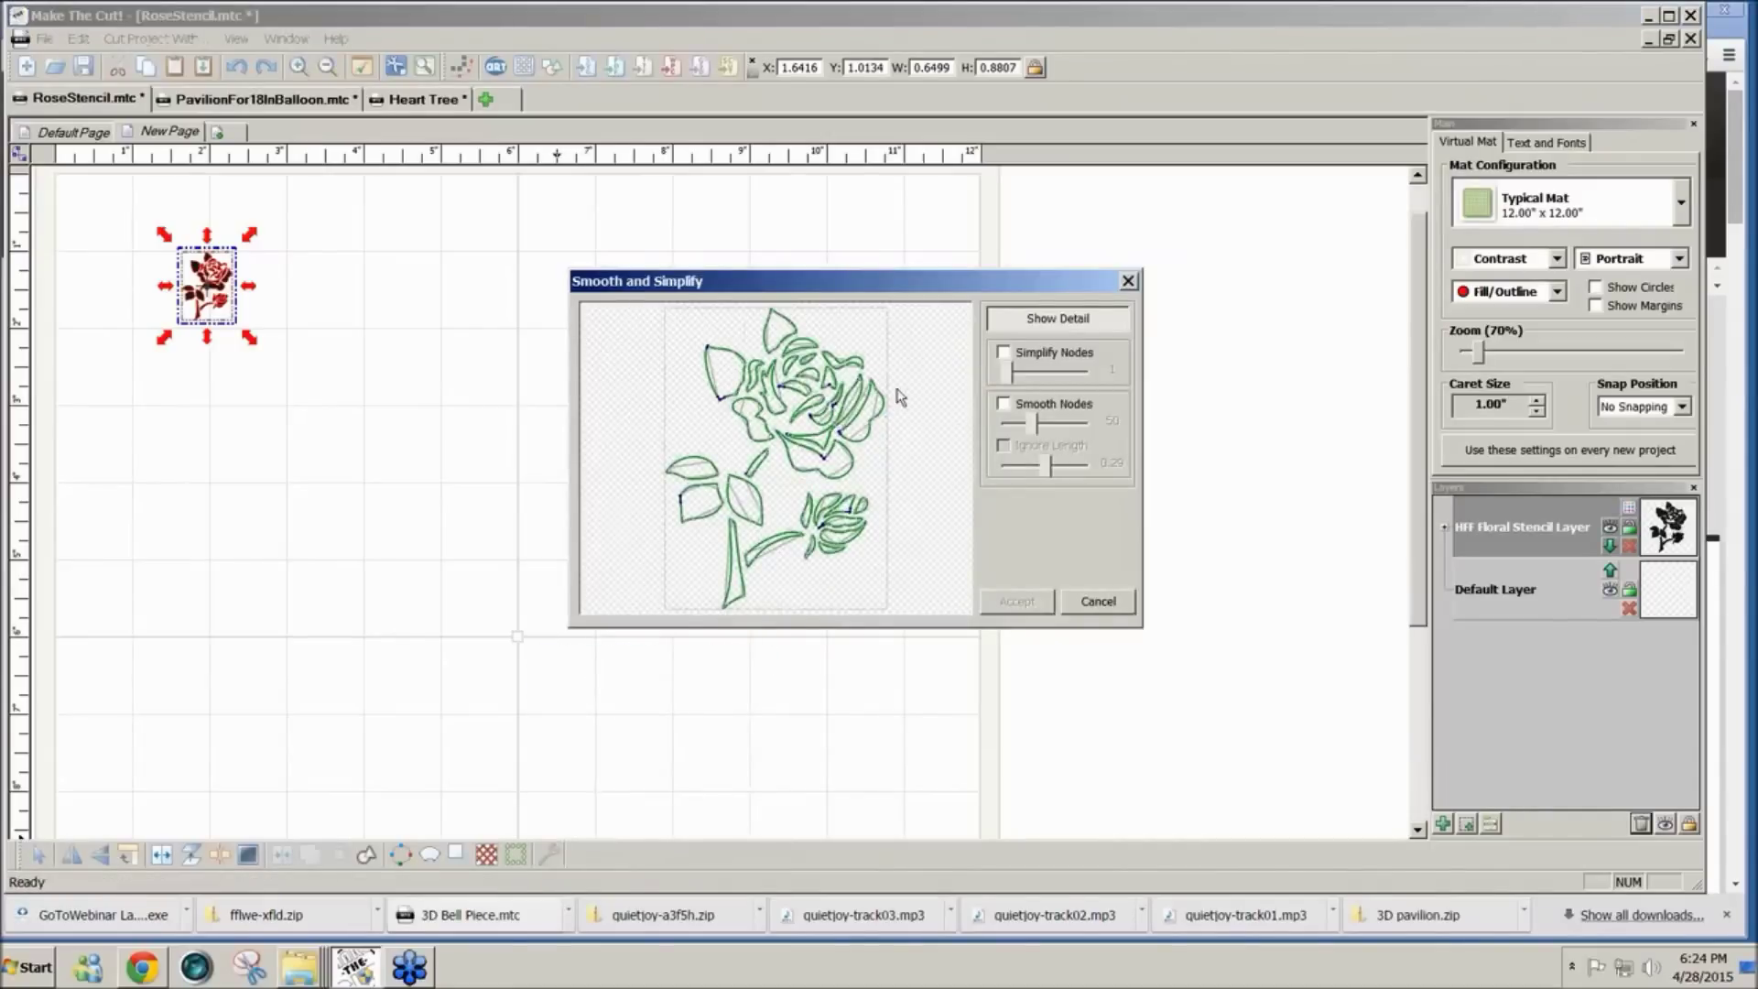
pyautogui.click(1004, 353)
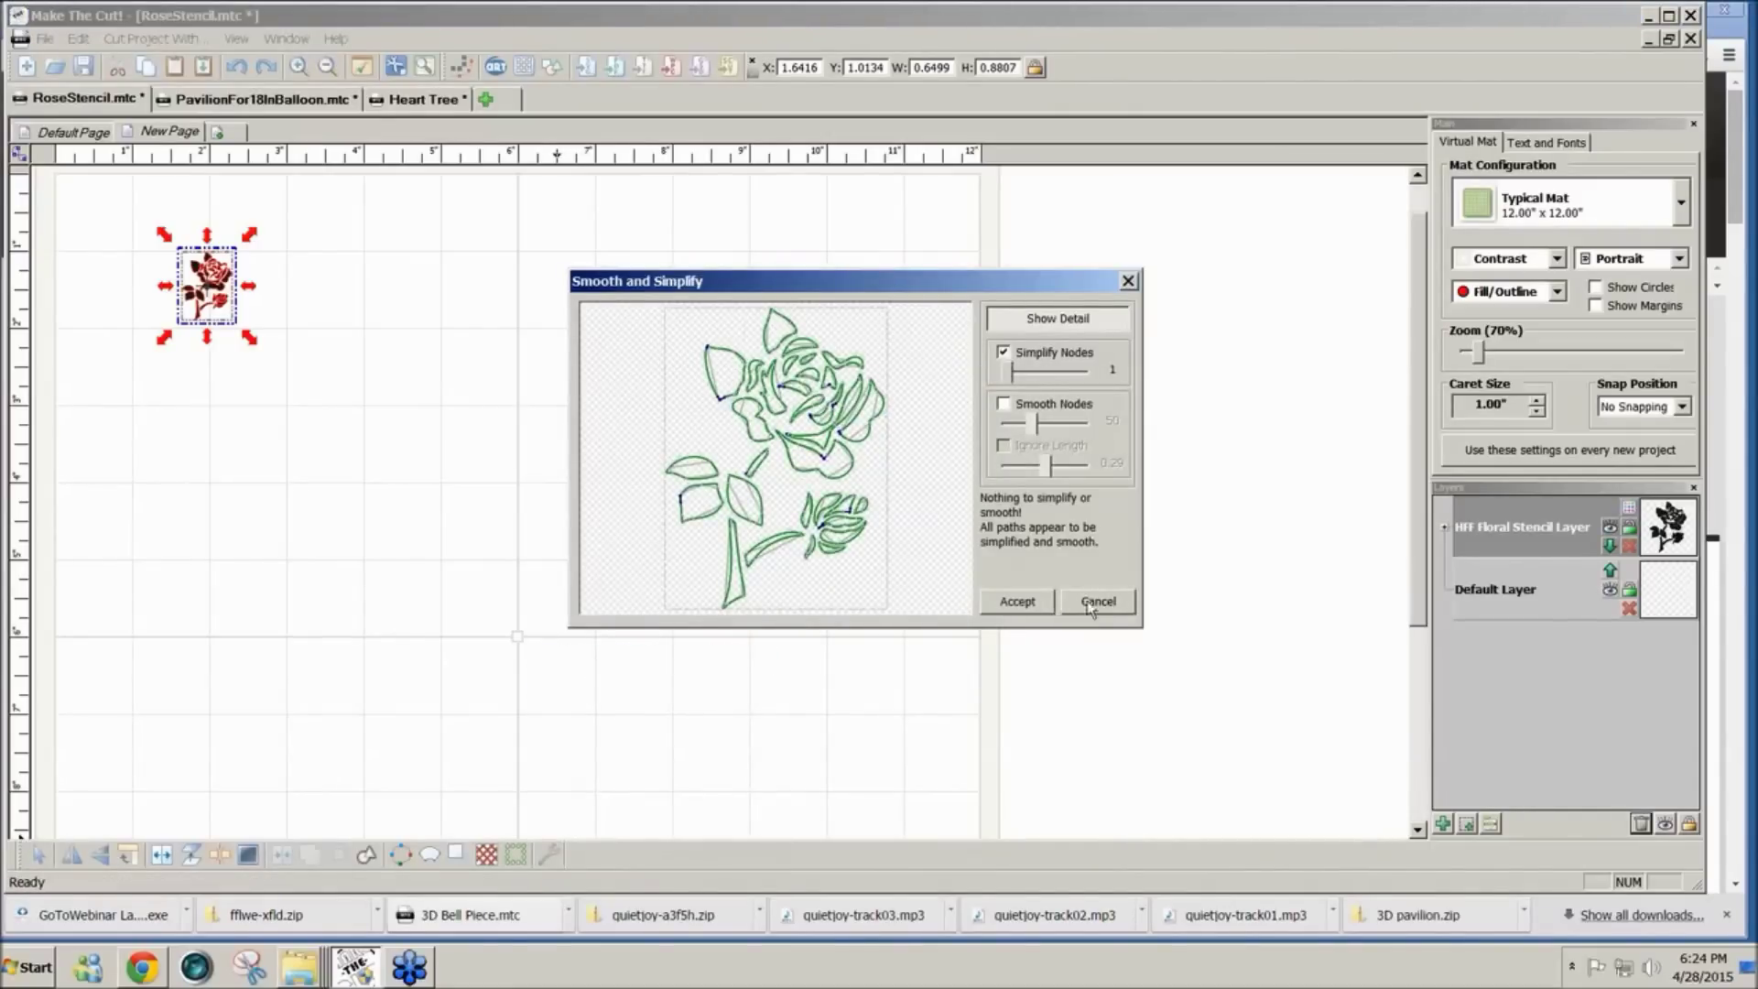
pyautogui.click(1098, 603)
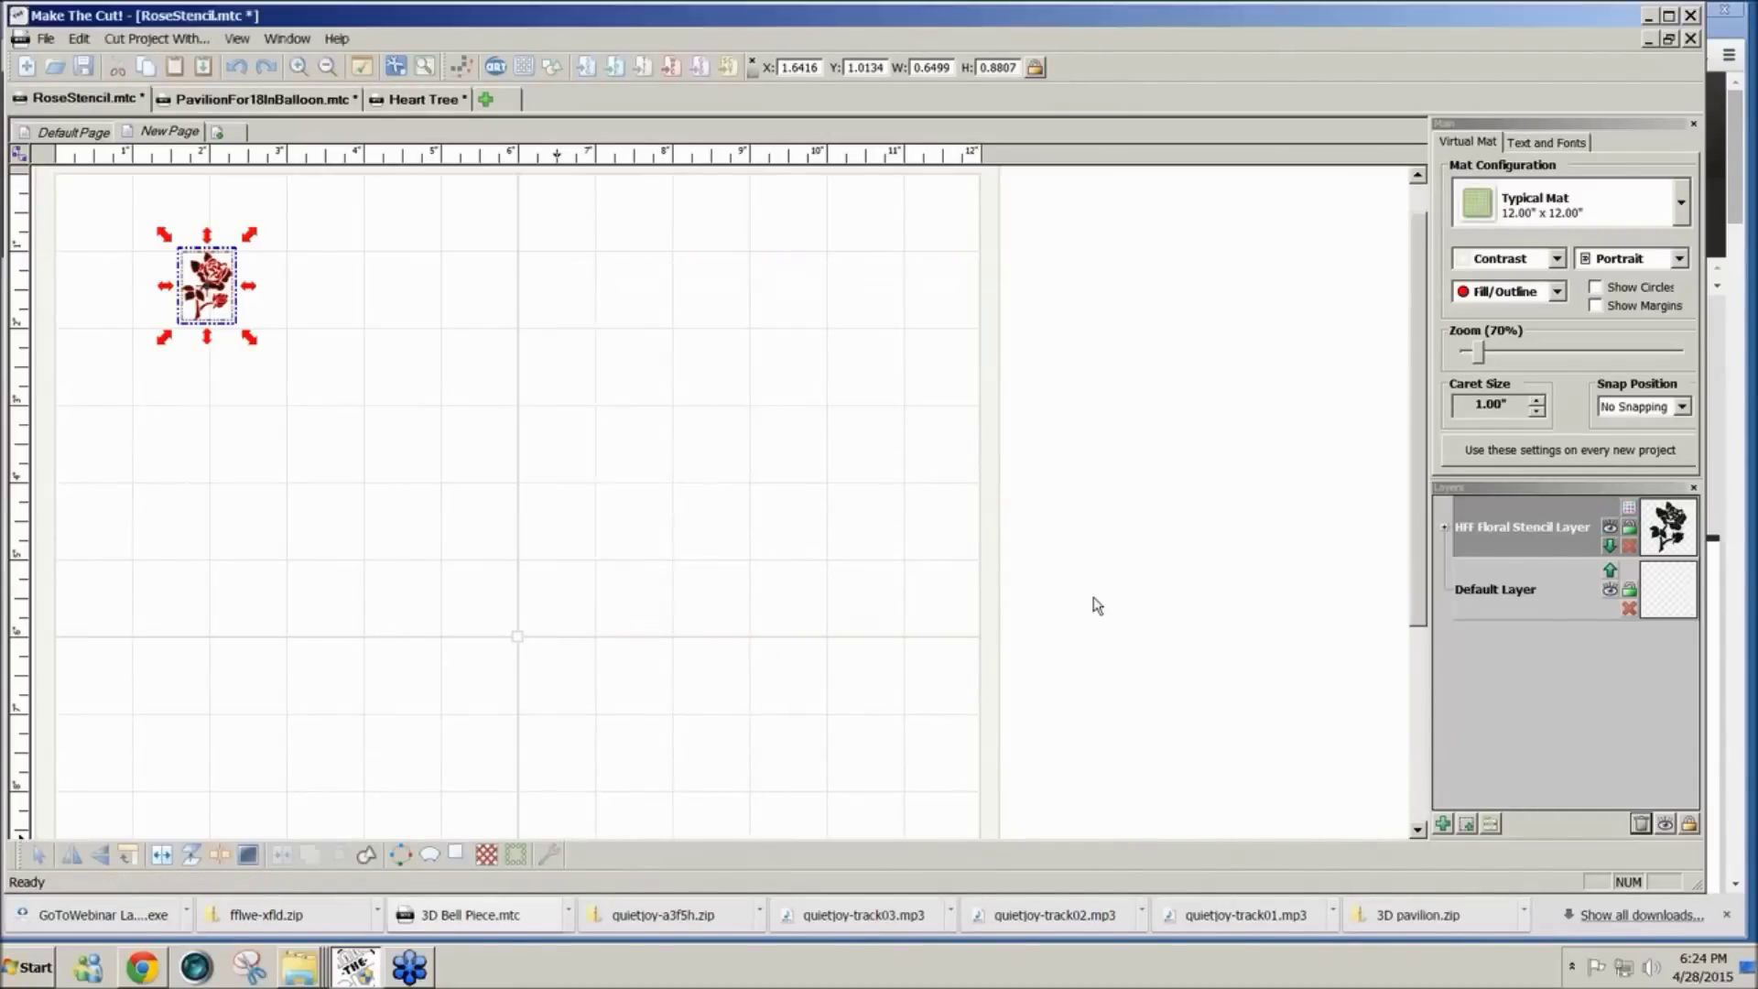
# Step: Split the small rose into separate pieces and preview Simplify Nodes at level 1 on them without applying it
pyautogui.click(162, 857)
pyautogui.moveTo(353, 460); pyautogui.dragTo(125, 180)
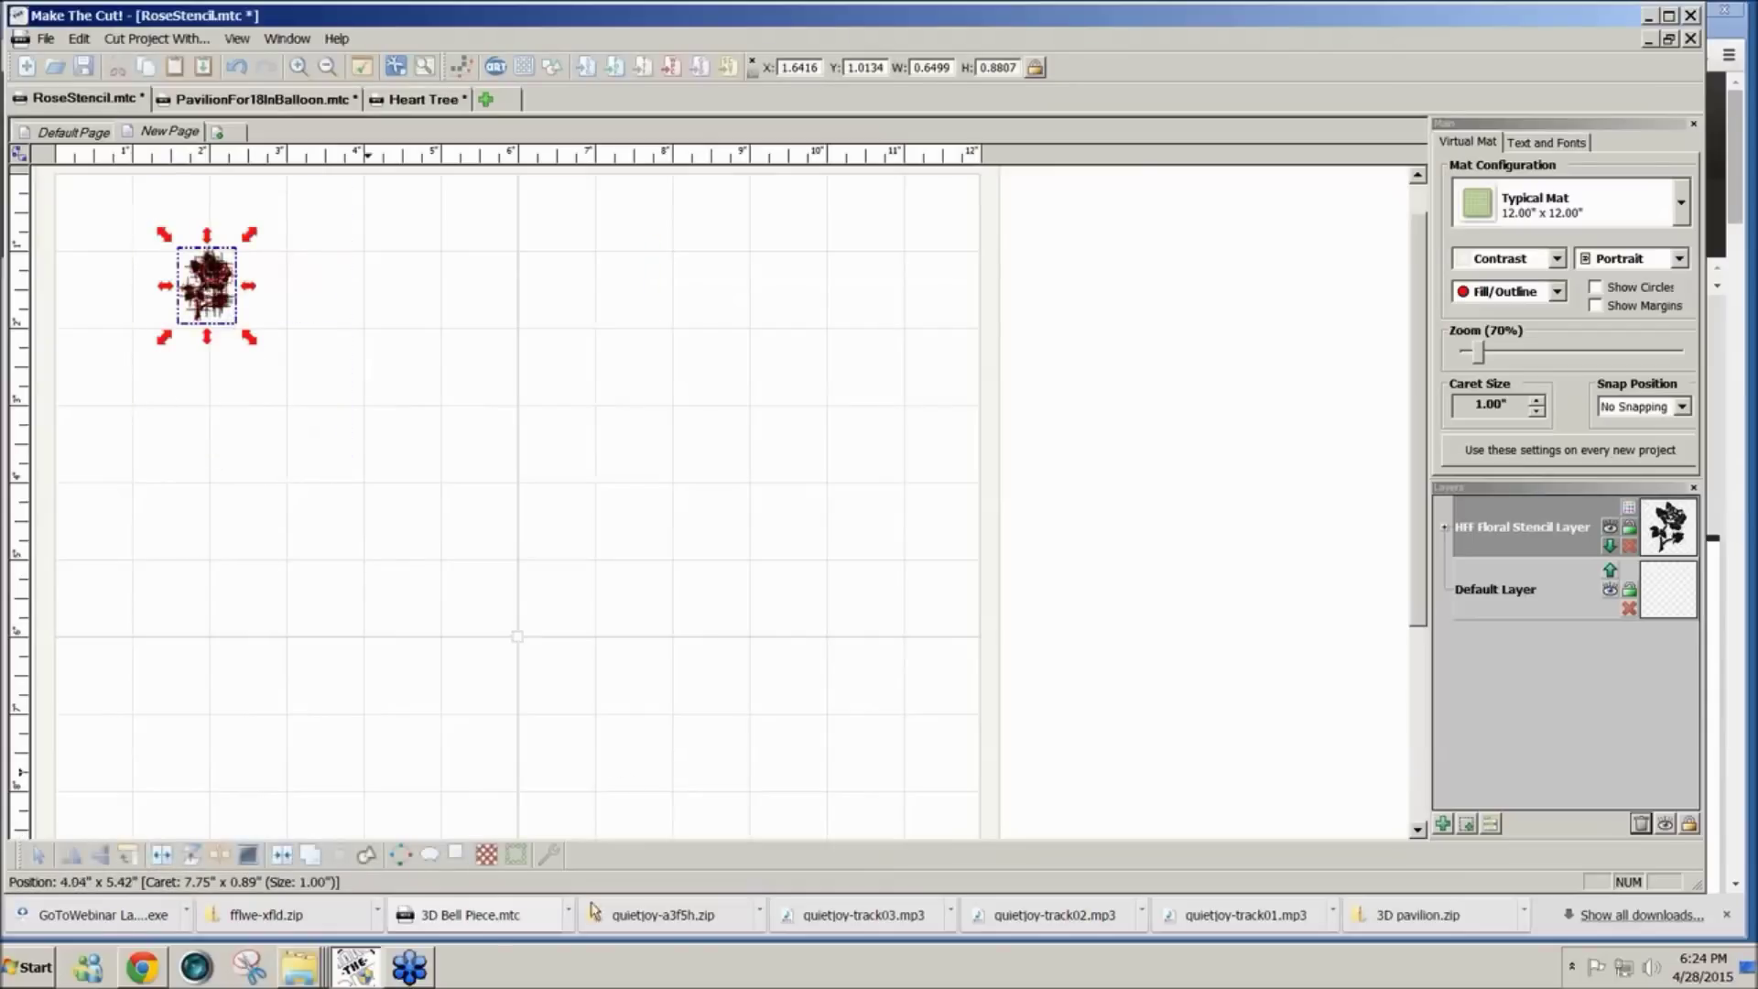
pyautogui.click(548, 854)
pyautogui.click(644, 659)
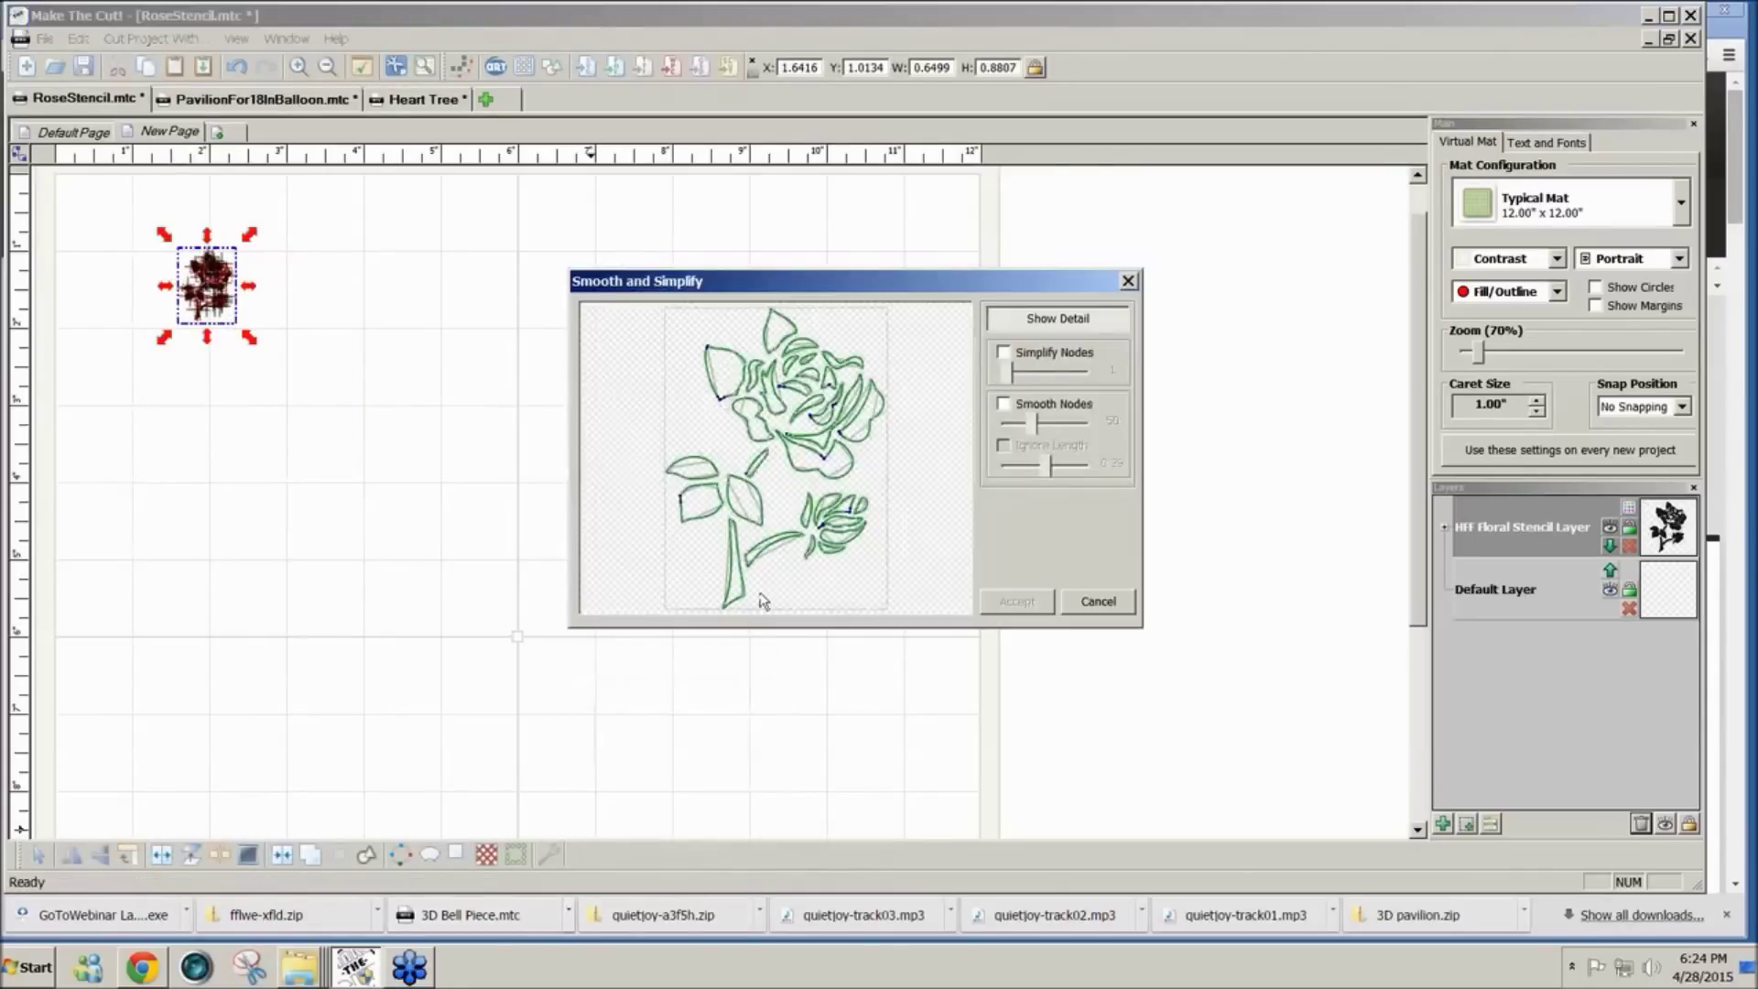
pyautogui.click(1004, 352)
pyautogui.click(1004, 403)
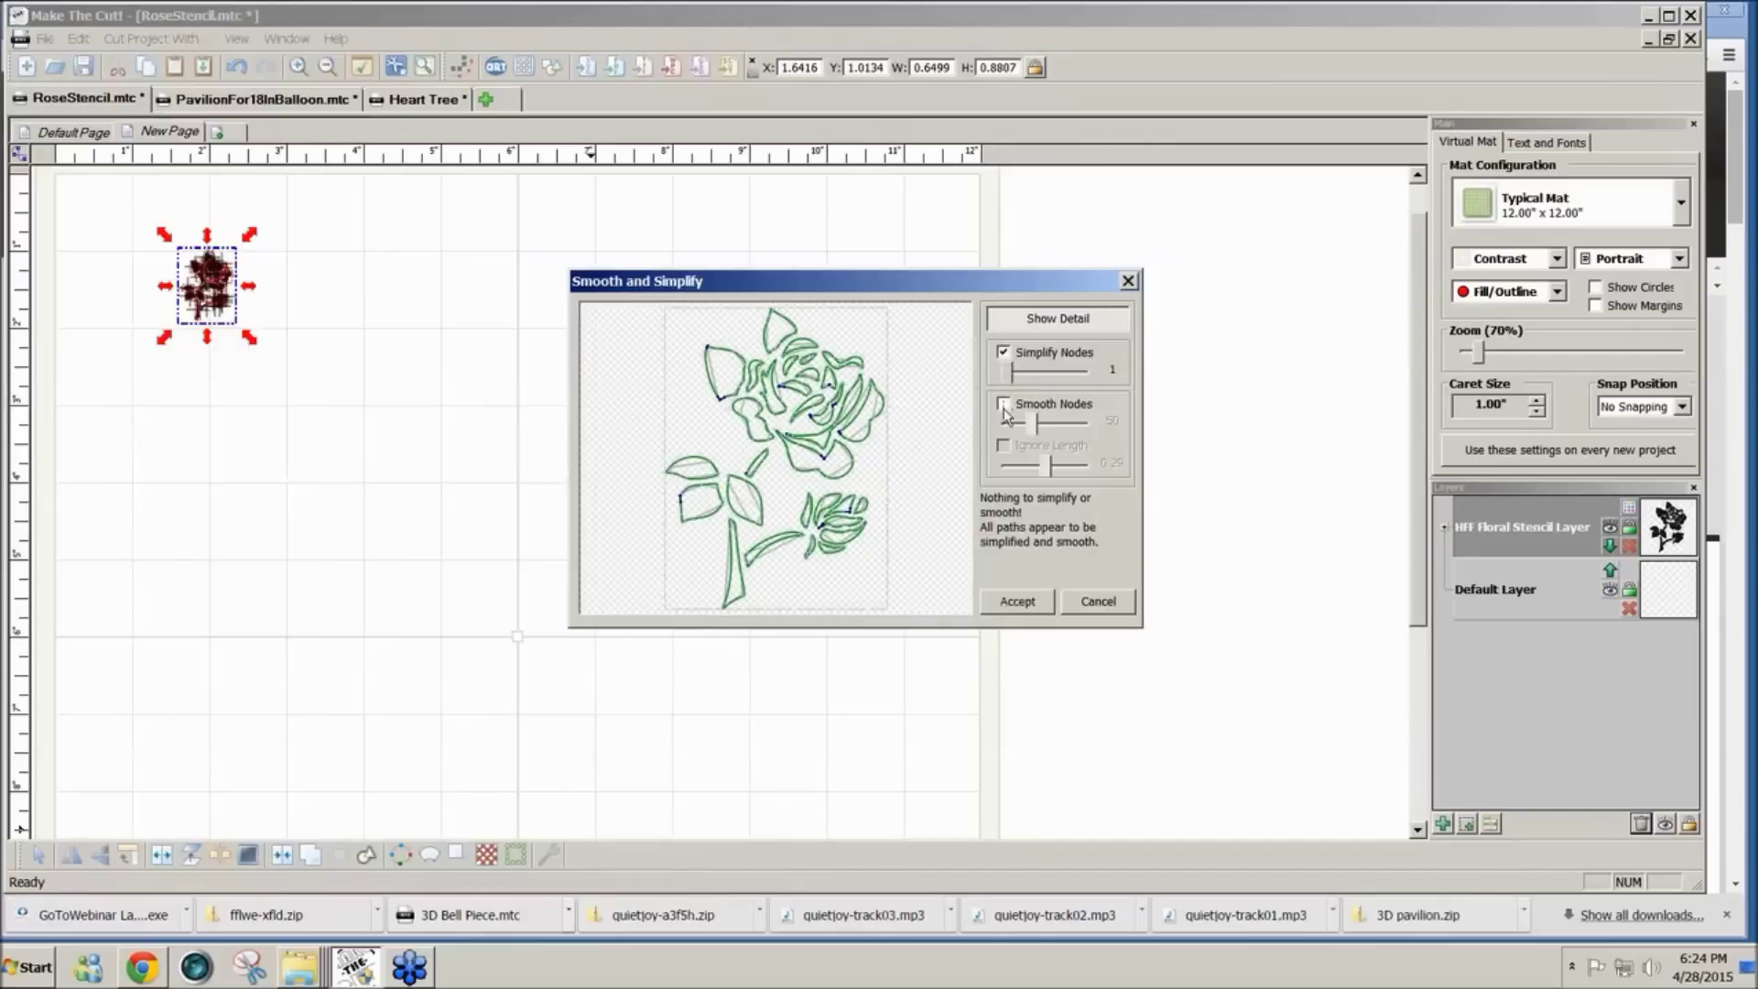
pyautogui.click(1097, 603)
# Step: Scale the split rose pieces up together to about 4.61 by 6.25 in
pyautogui.moveTo(245, 337); pyautogui.dragTo(561, 605)
pyautogui.moveTo(599, 771); pyautogui.dragTo(73, 216)
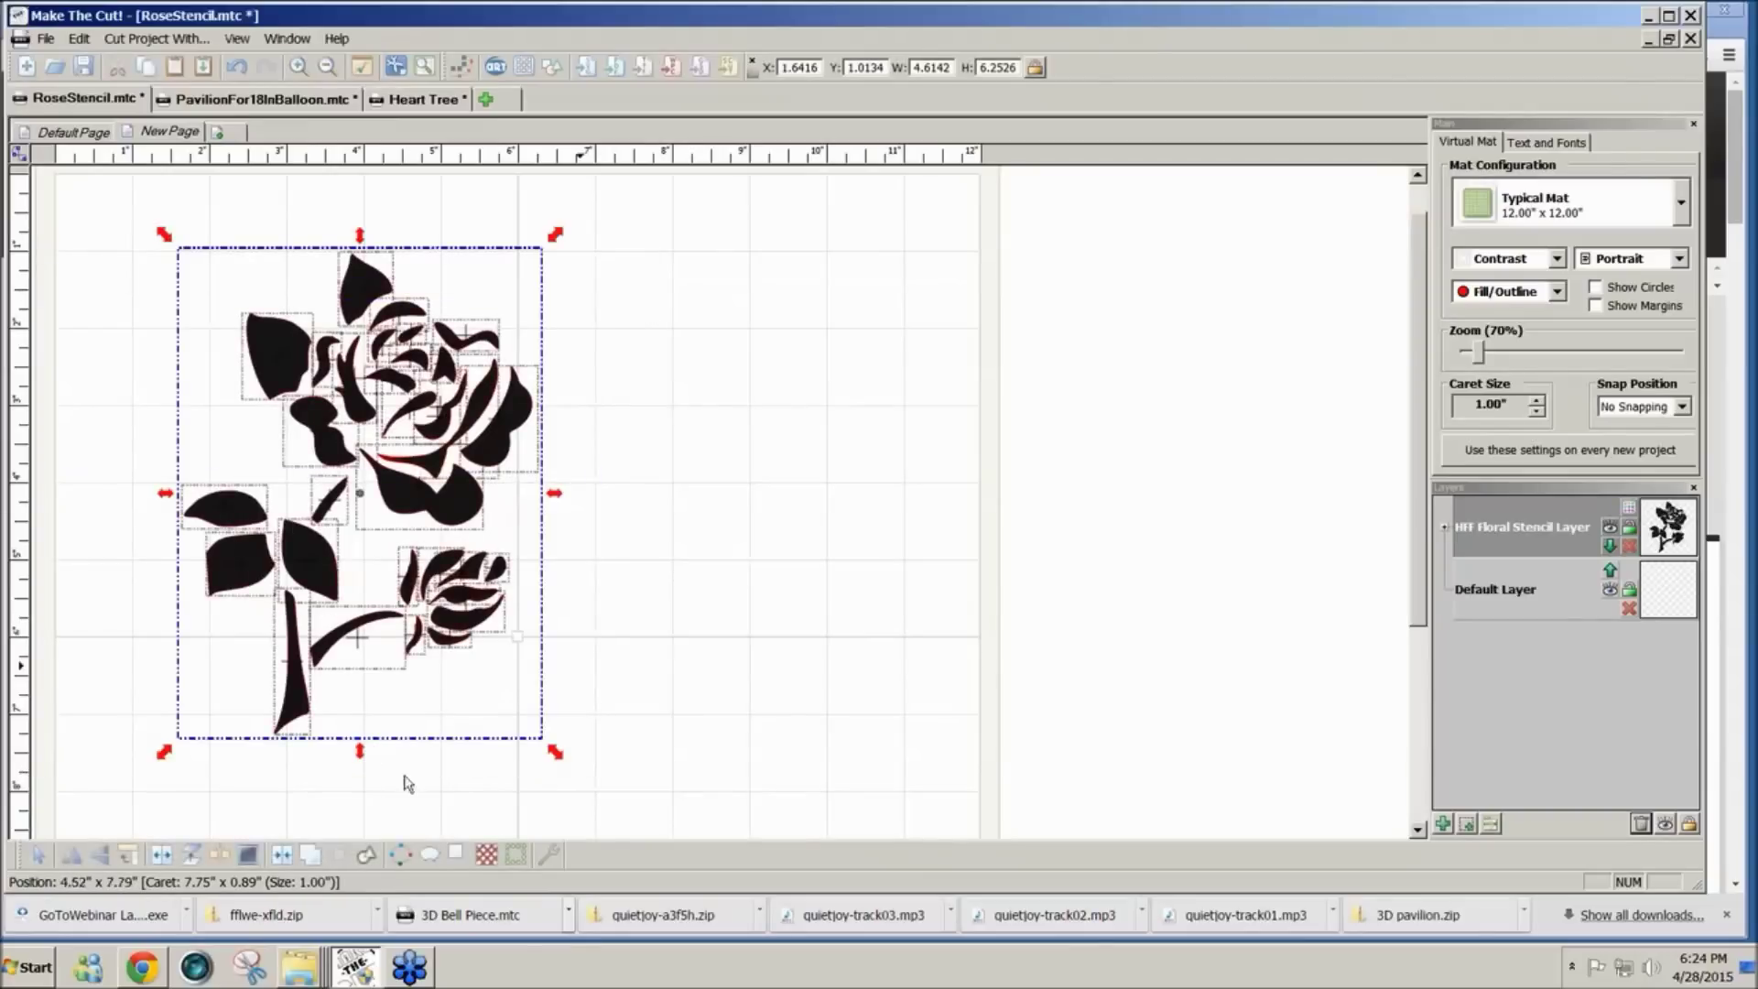
pyautogui.click(548, 855)
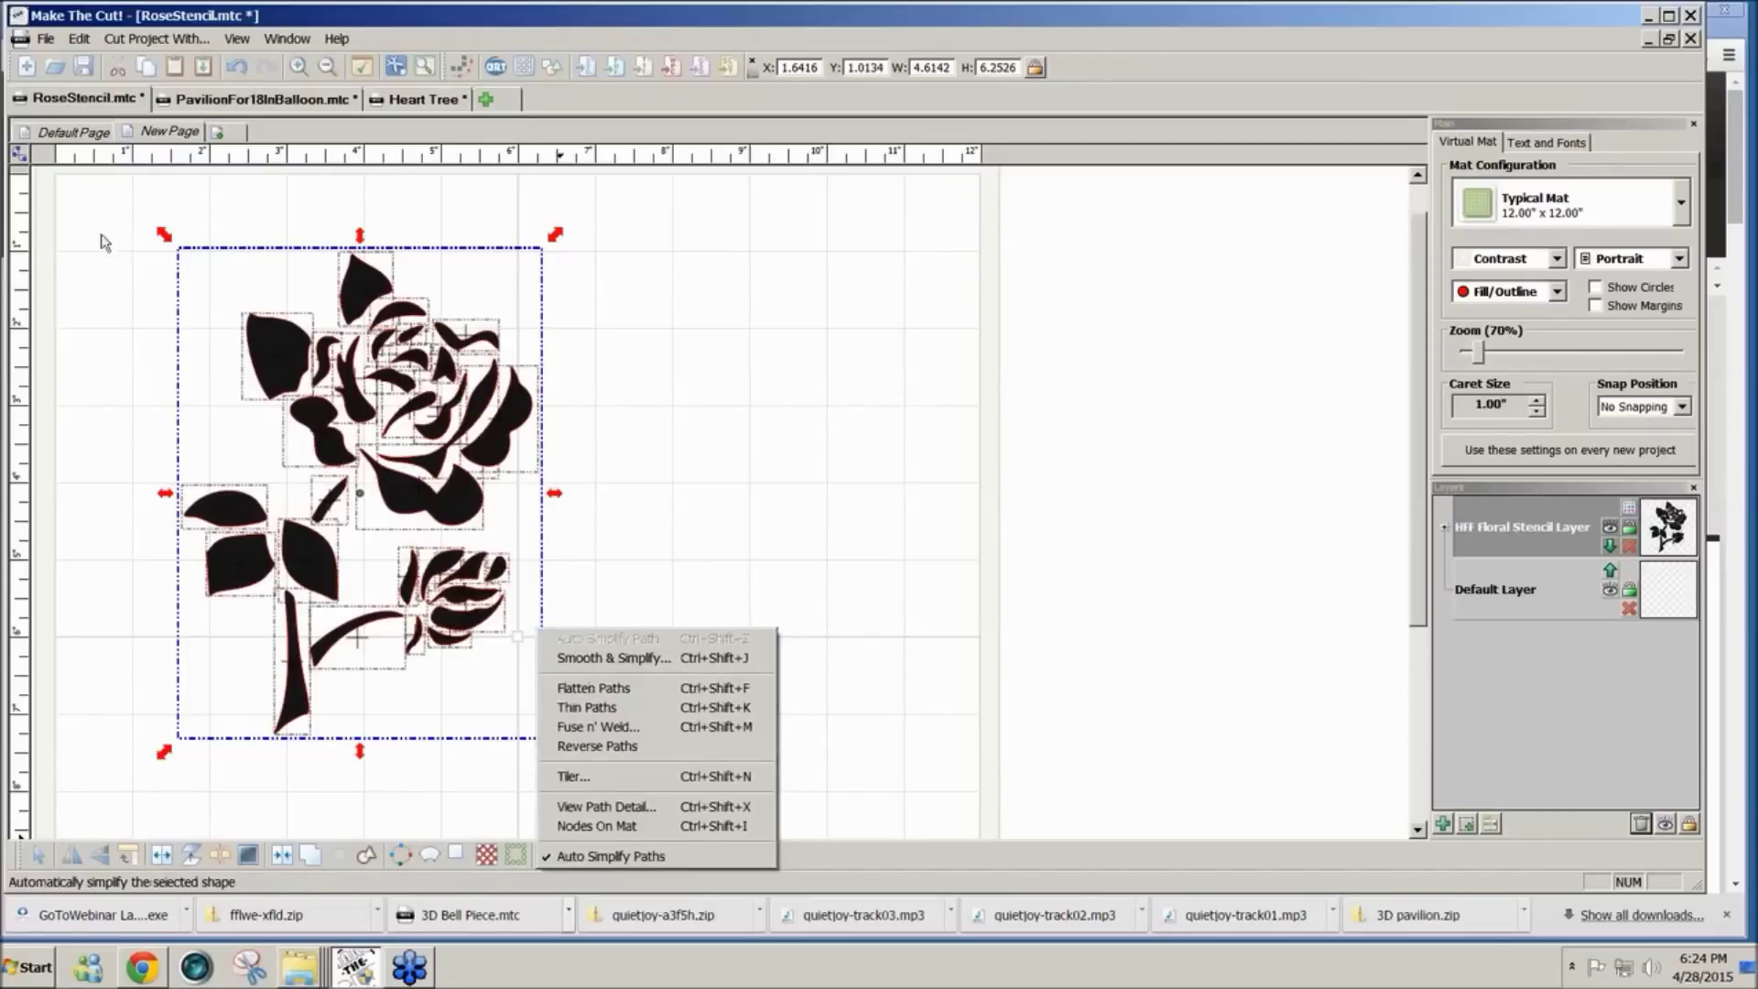
pyautogui.click(637, 484)
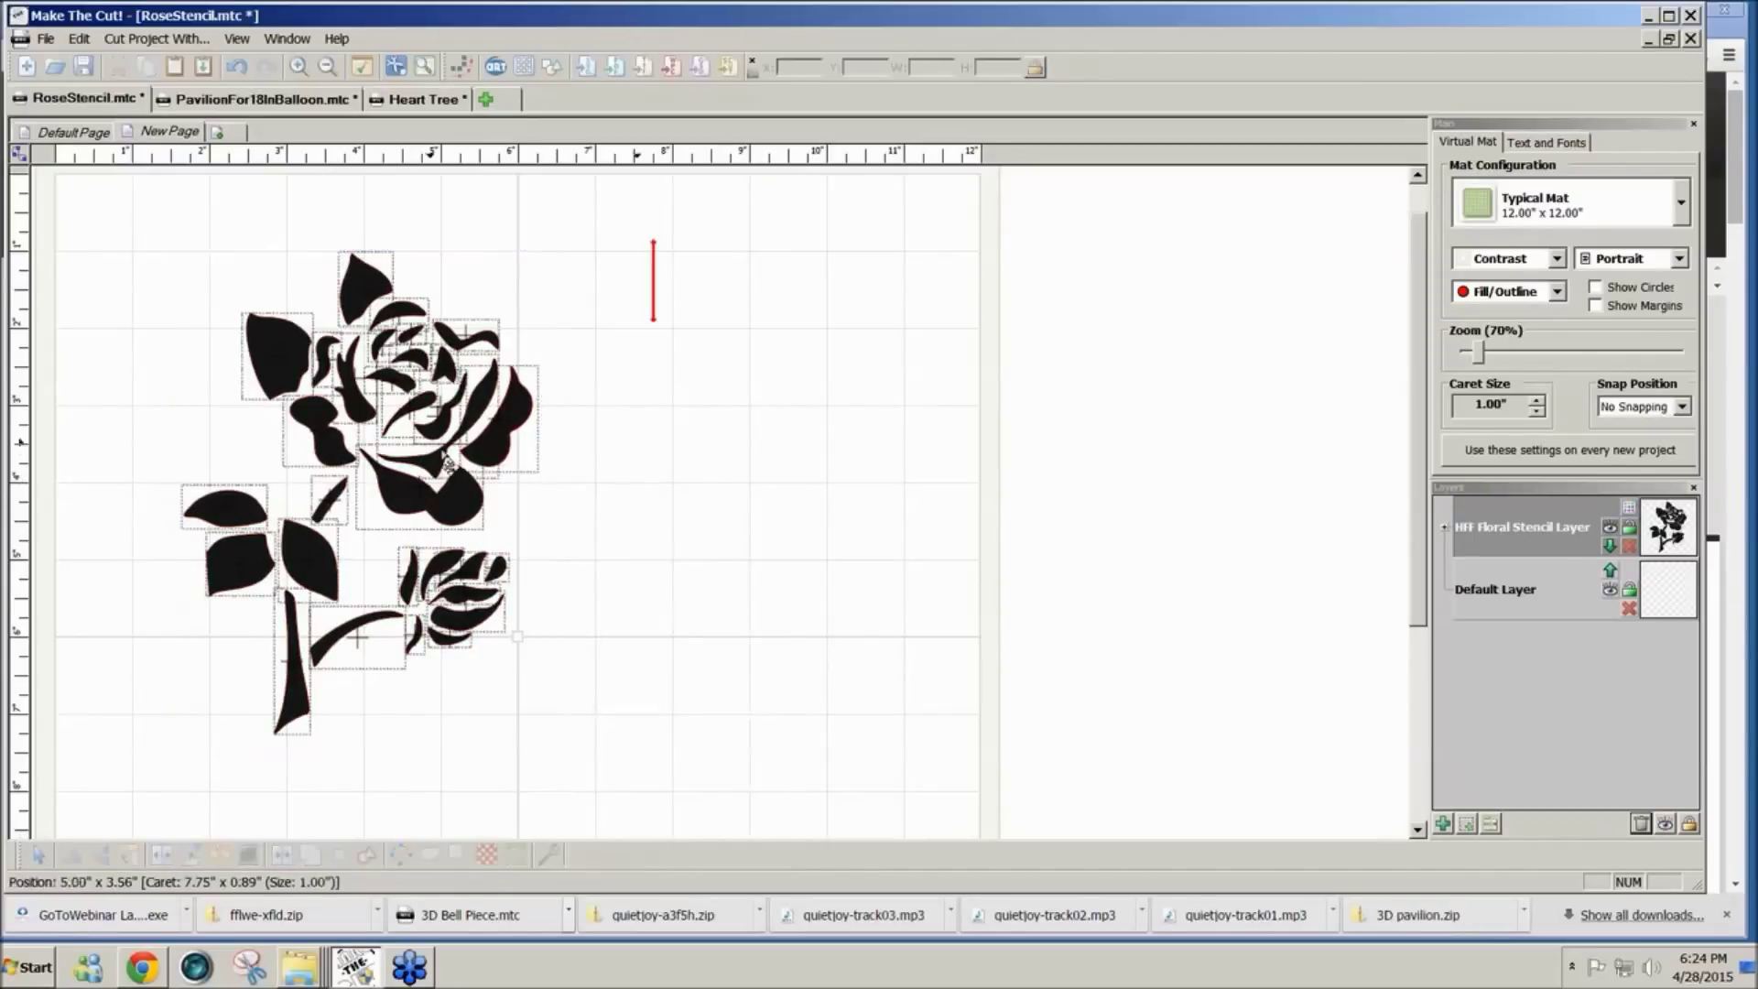
# Step: Try to split the enlarged rose pieces once more
pyautogui.moveTo(581, 753); pyautogui.dragTo(124, 232)
pyautogui.click(163, 851)
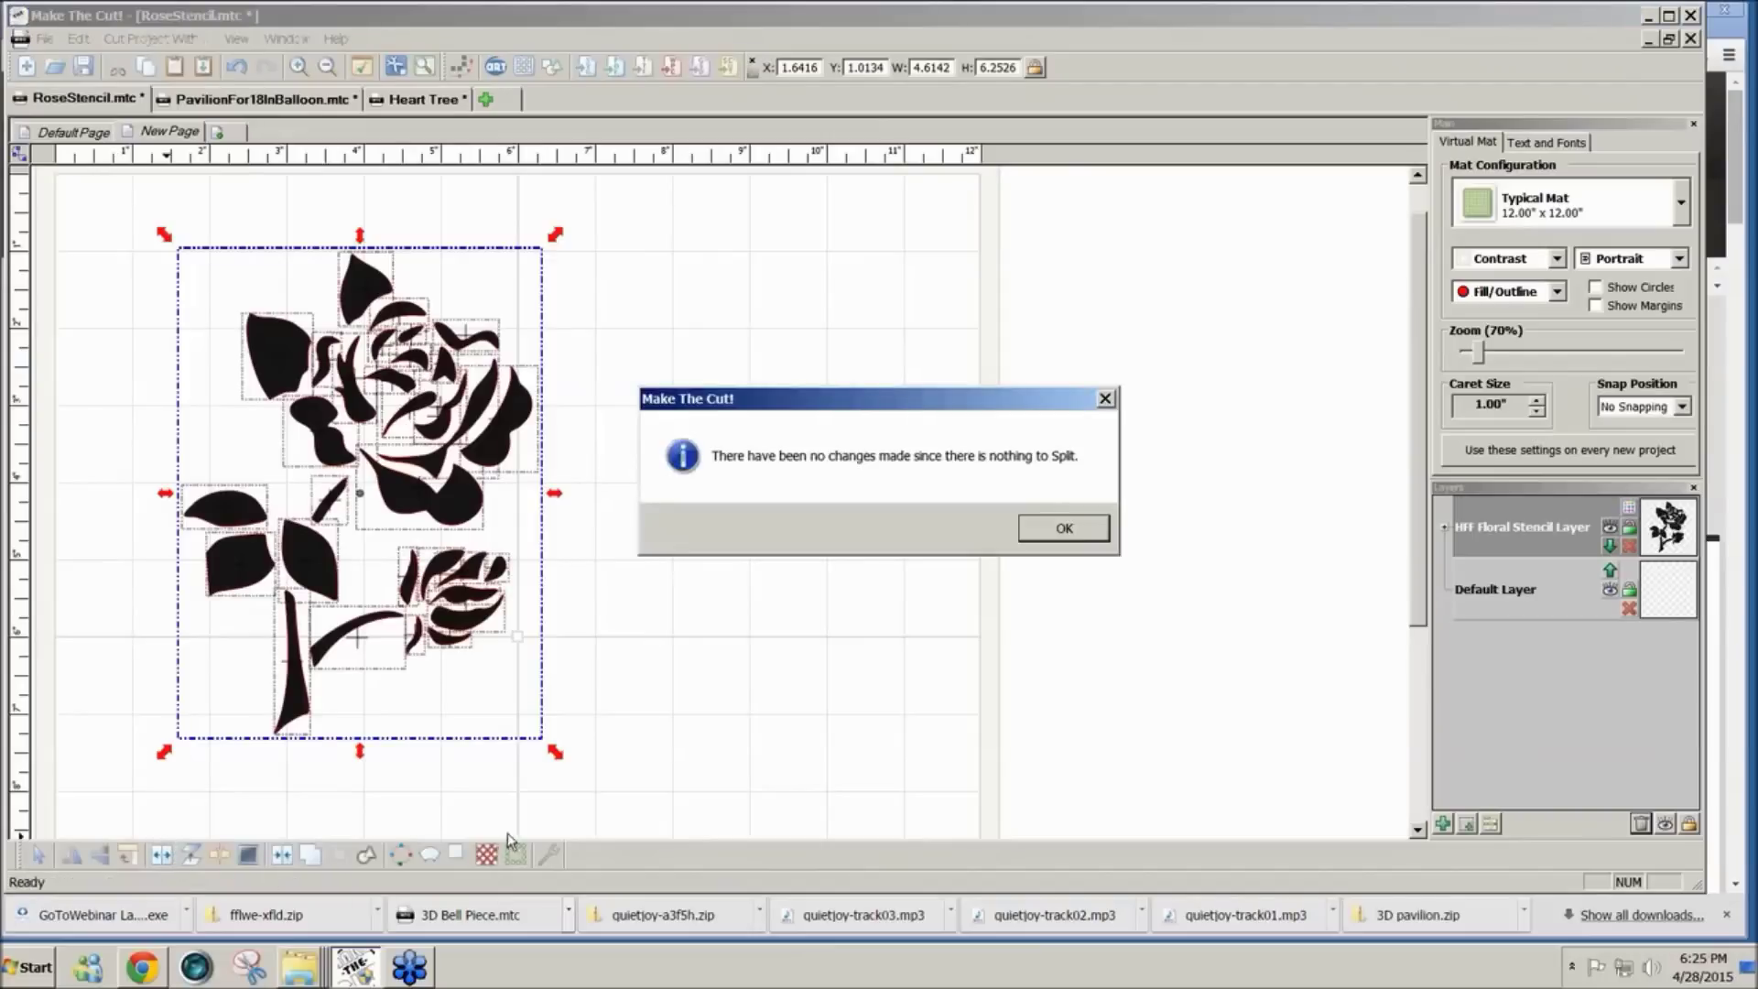
pyautogui.click(1064, 530)
pyautogui.click(548, 854)
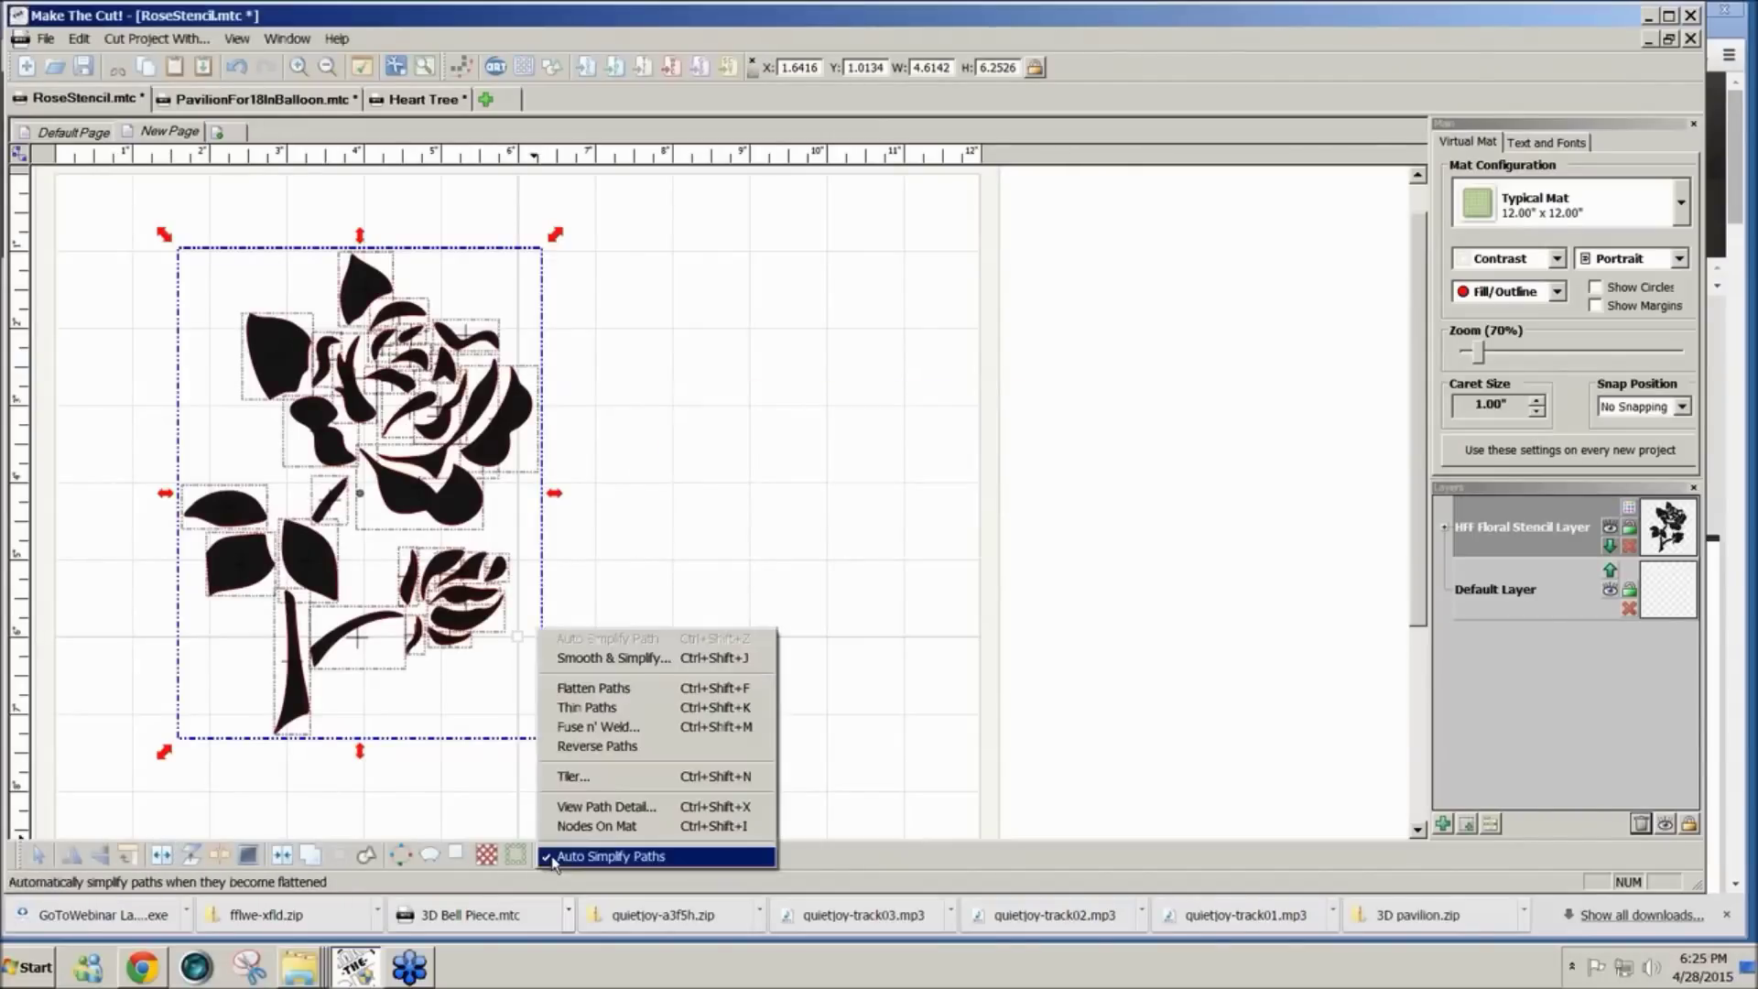
pyautogui.click(894, 628)
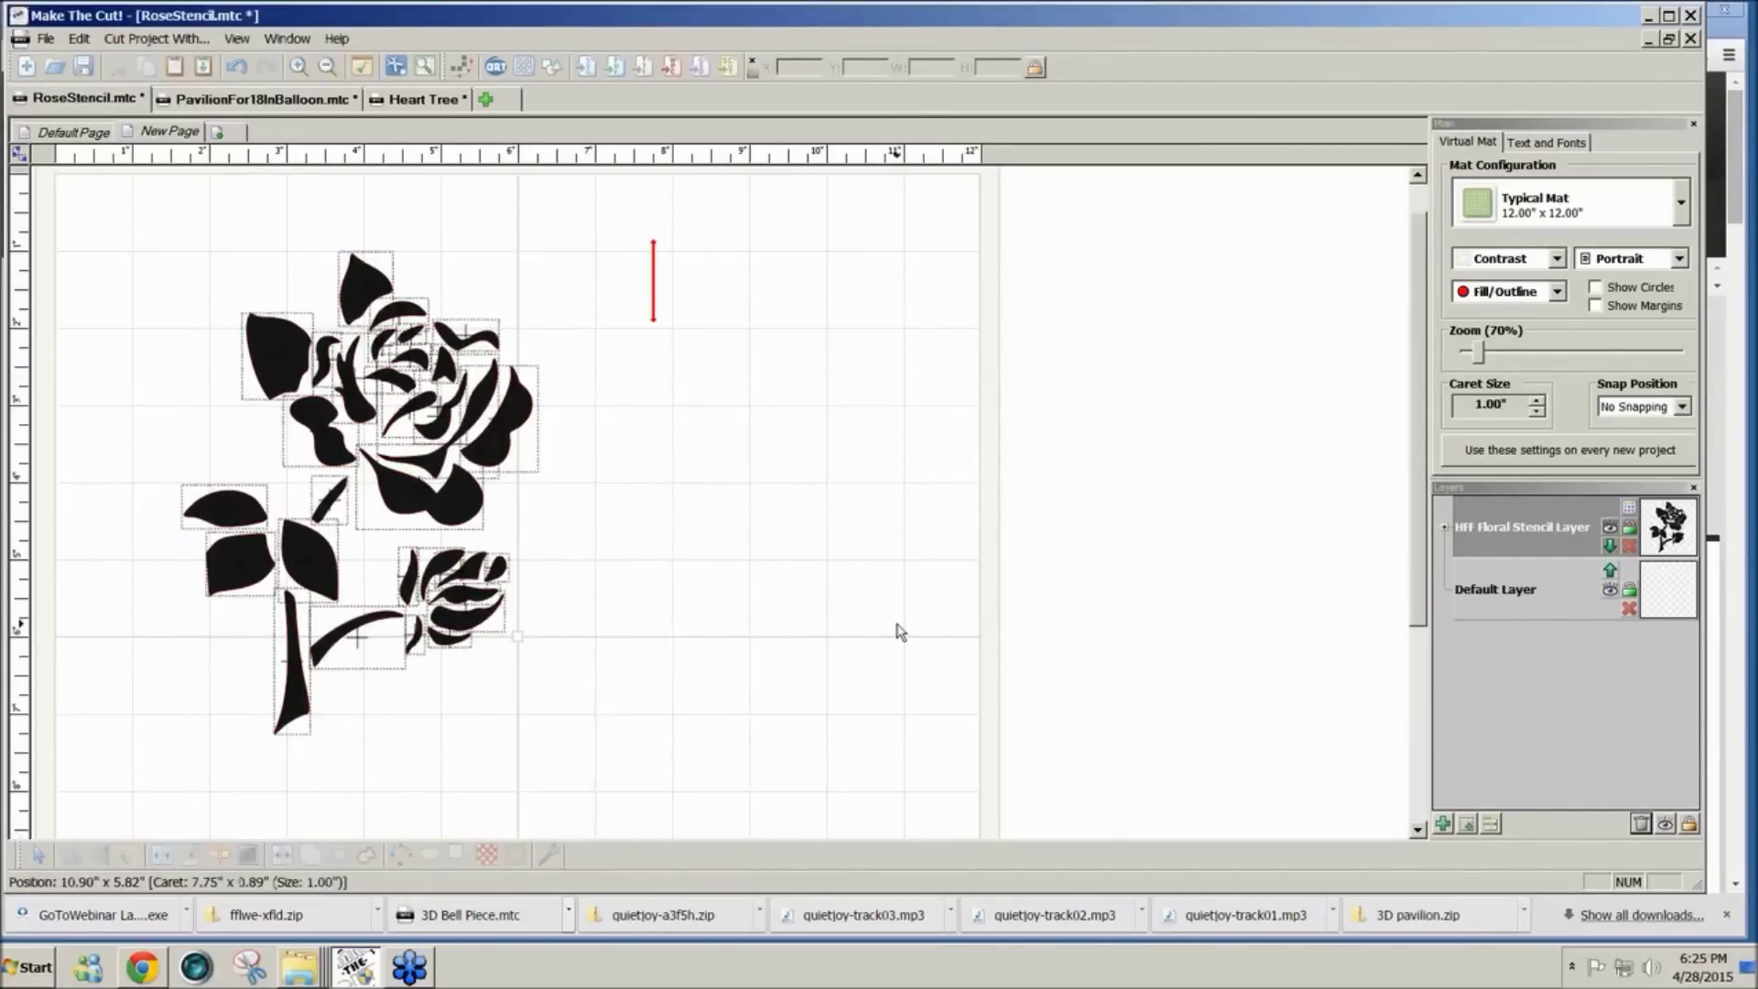
# Step: Join all the rose pieces into one shape and view its Smooth and Simplify options without applying any
pyautogui.moveTo(657, 793); pyautogui.dragTo(177, 239)
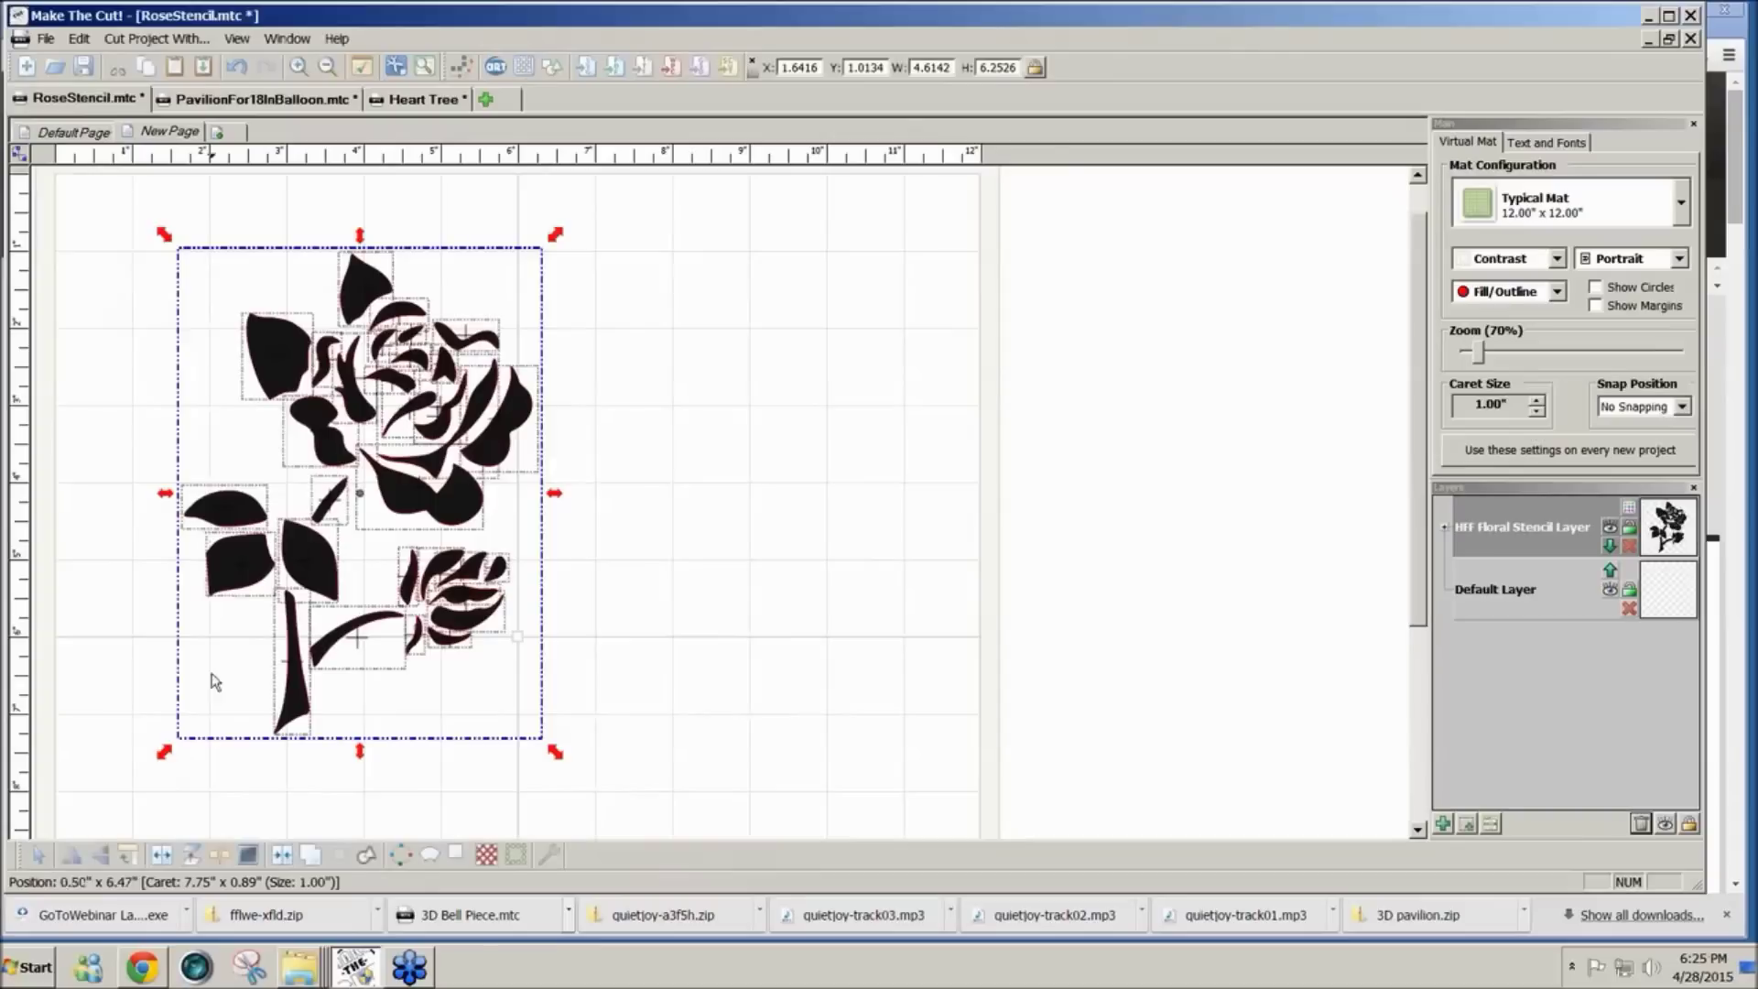
pyautogui.click(278, 857)
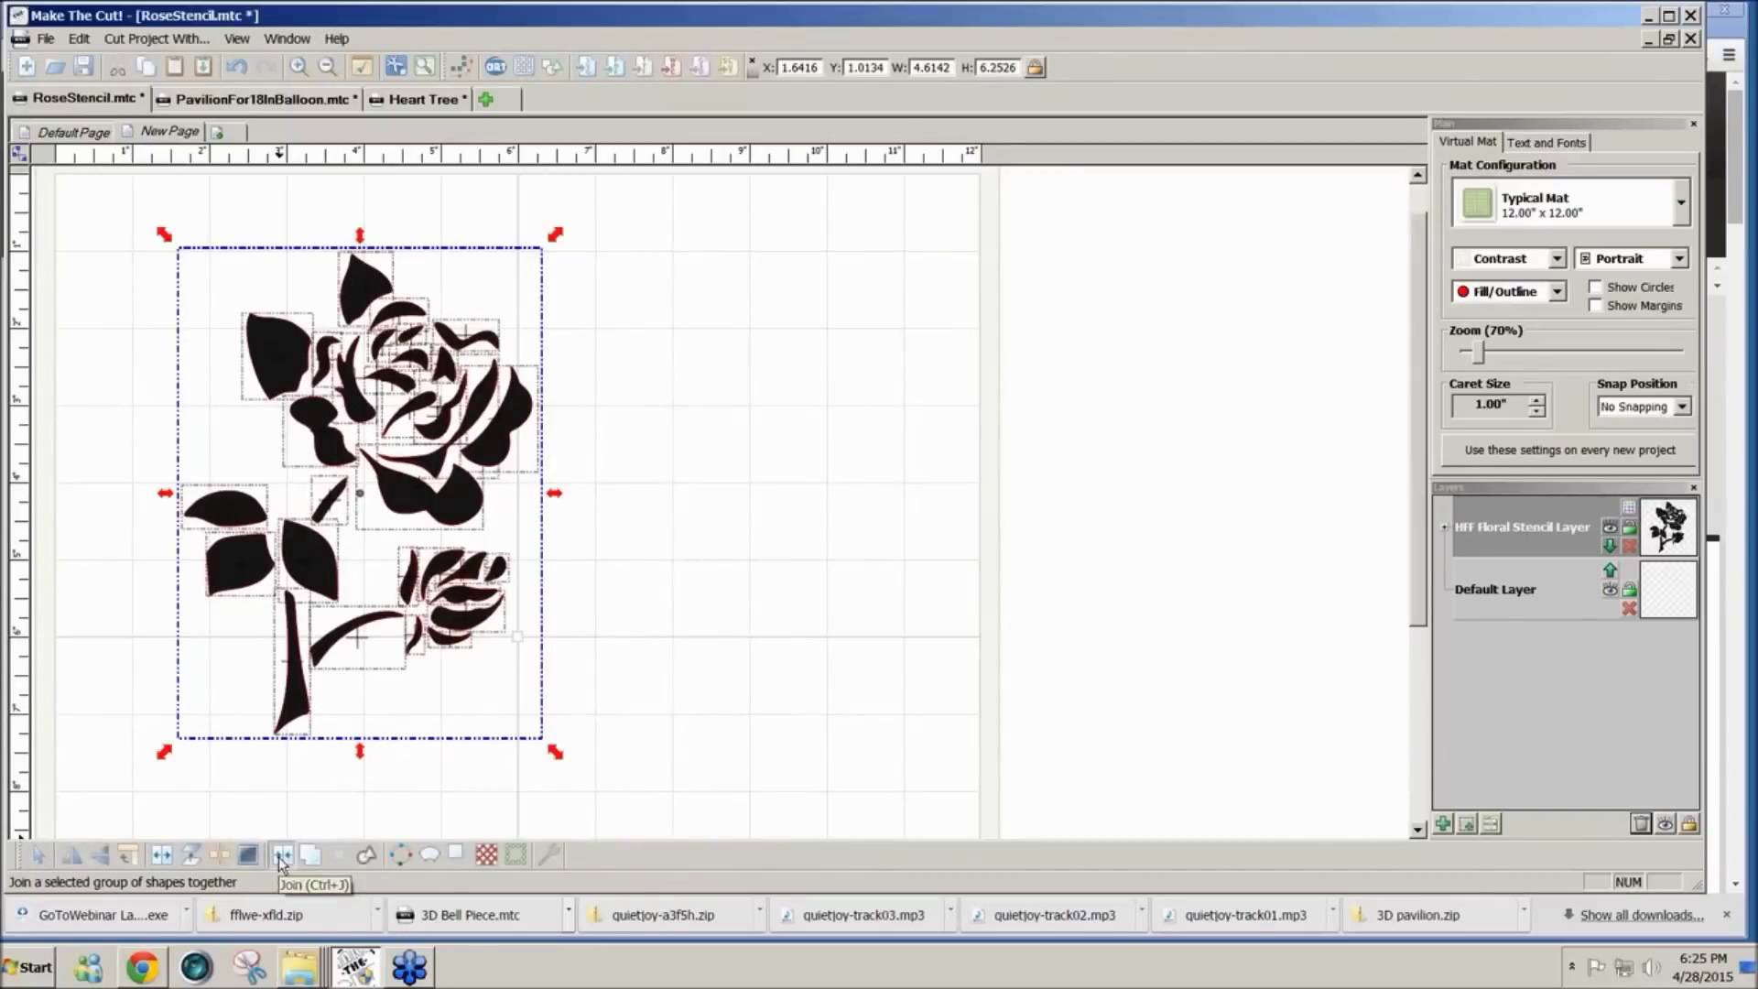
pyautogui.click(552, 855)
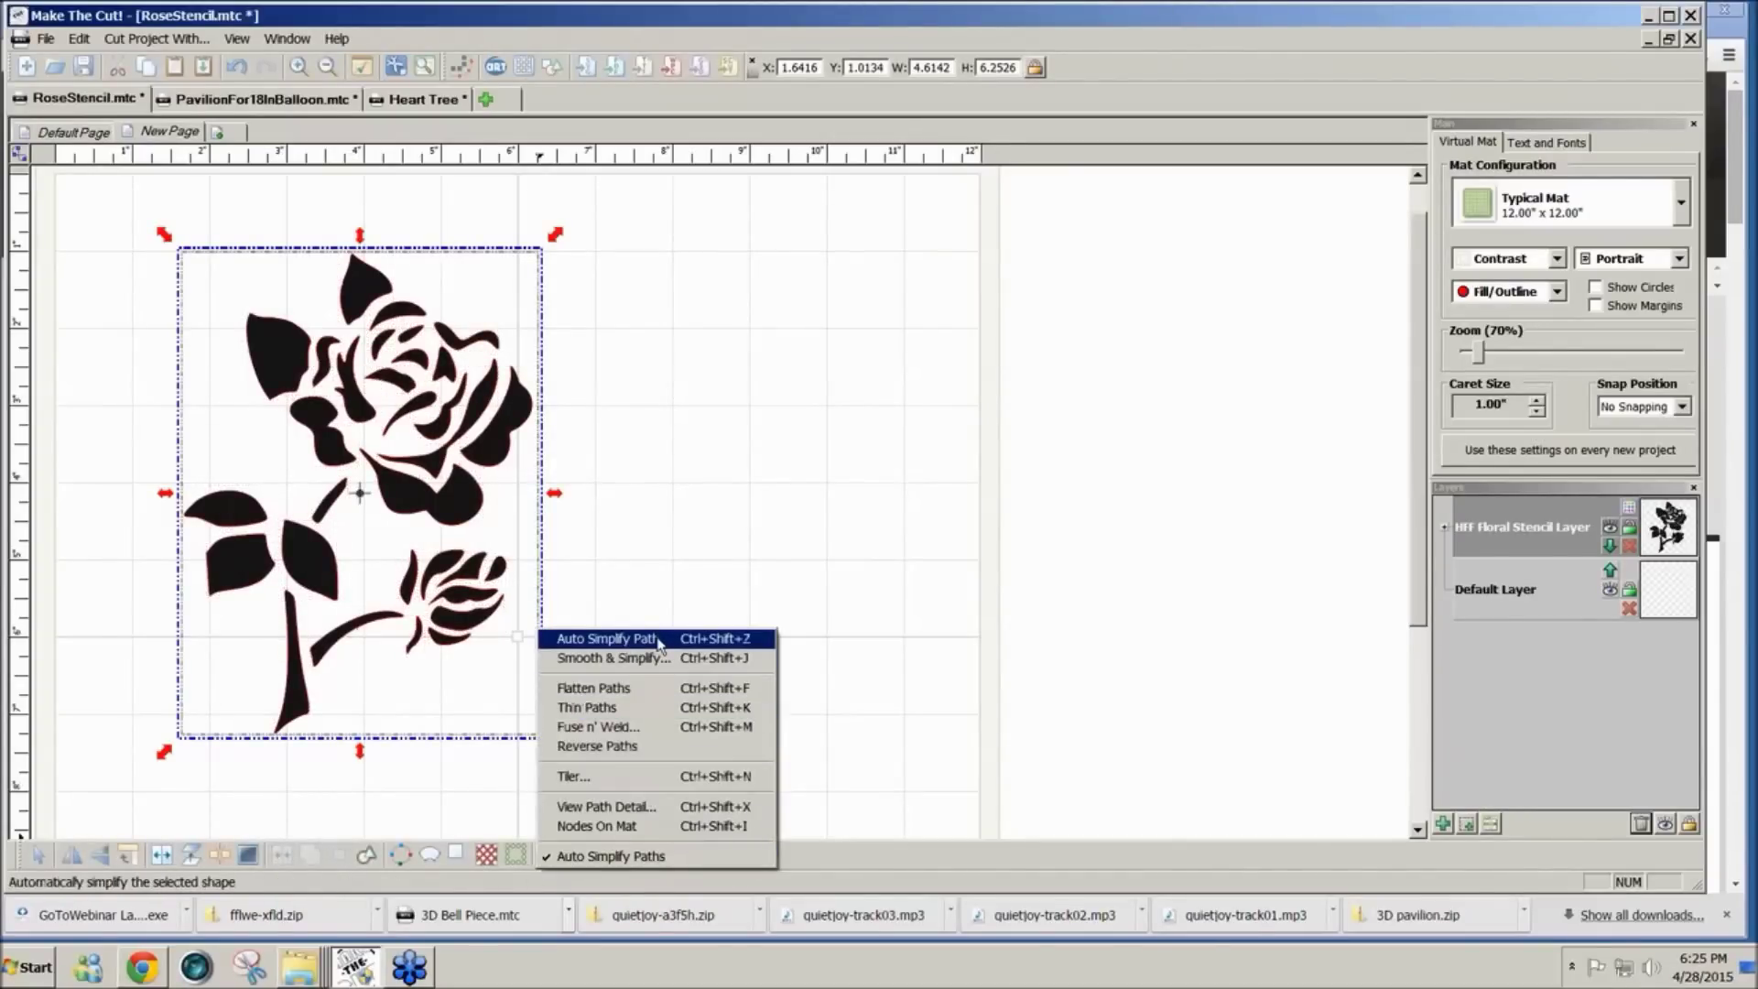
pyautogui.click(664, 661)
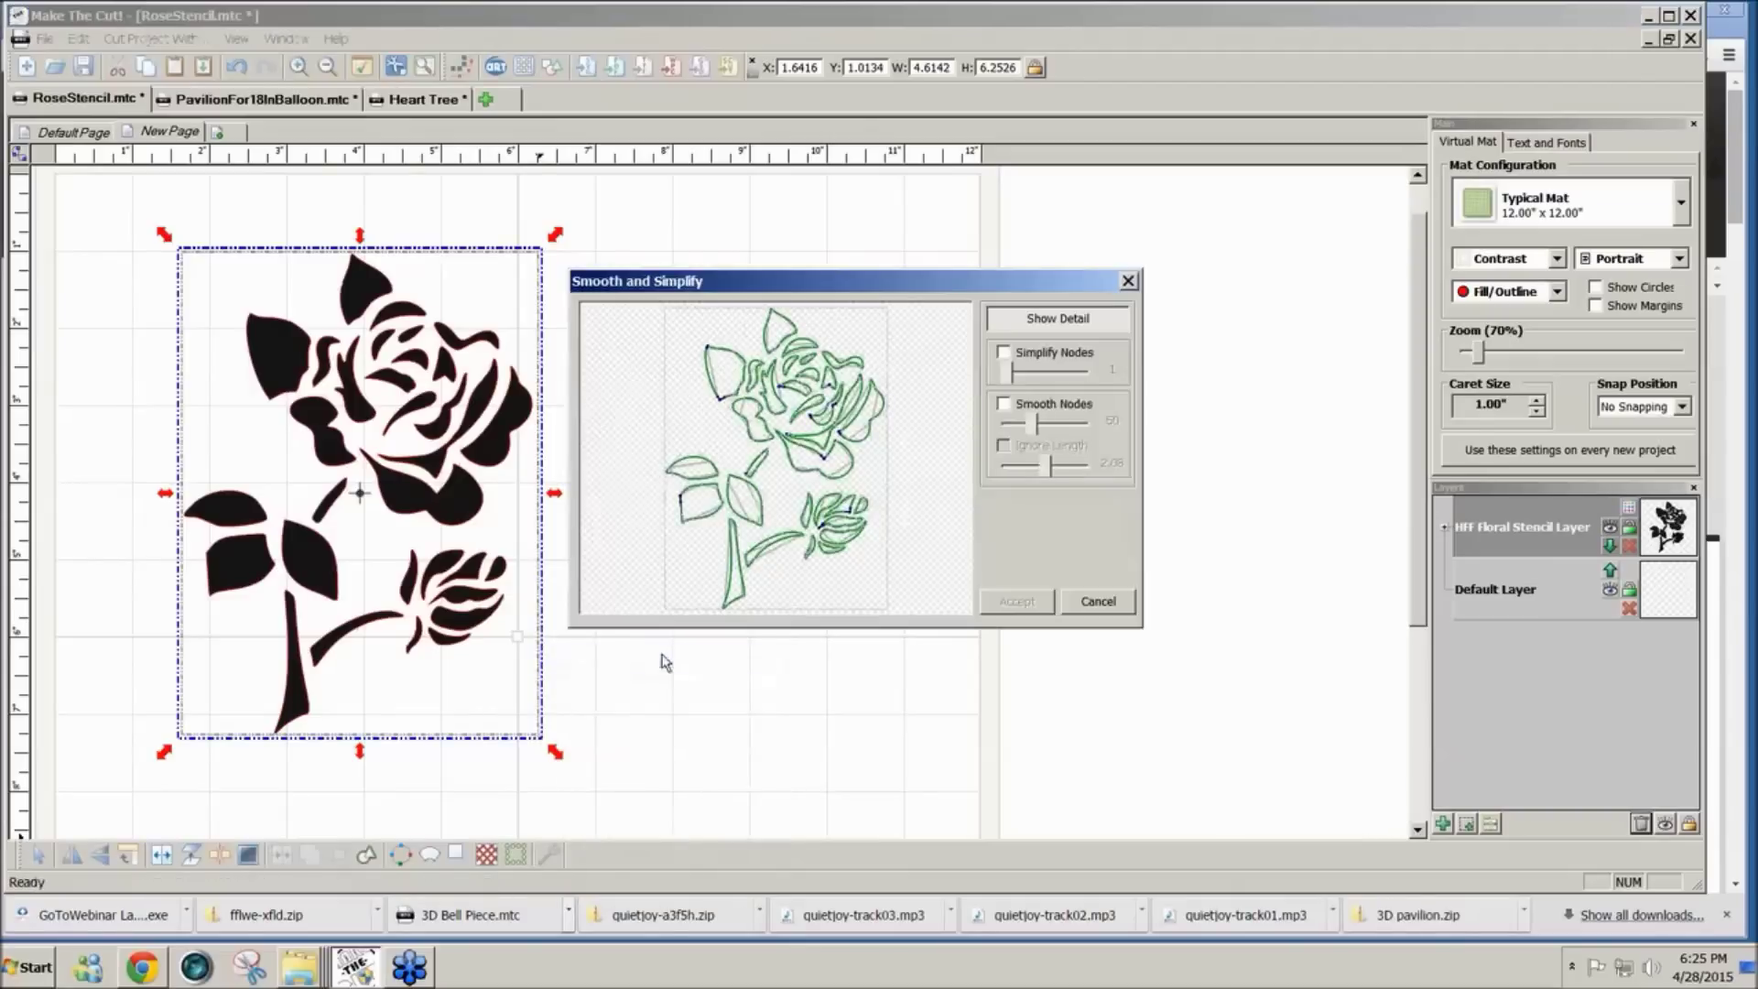
pyautogui.click(1097, 602)
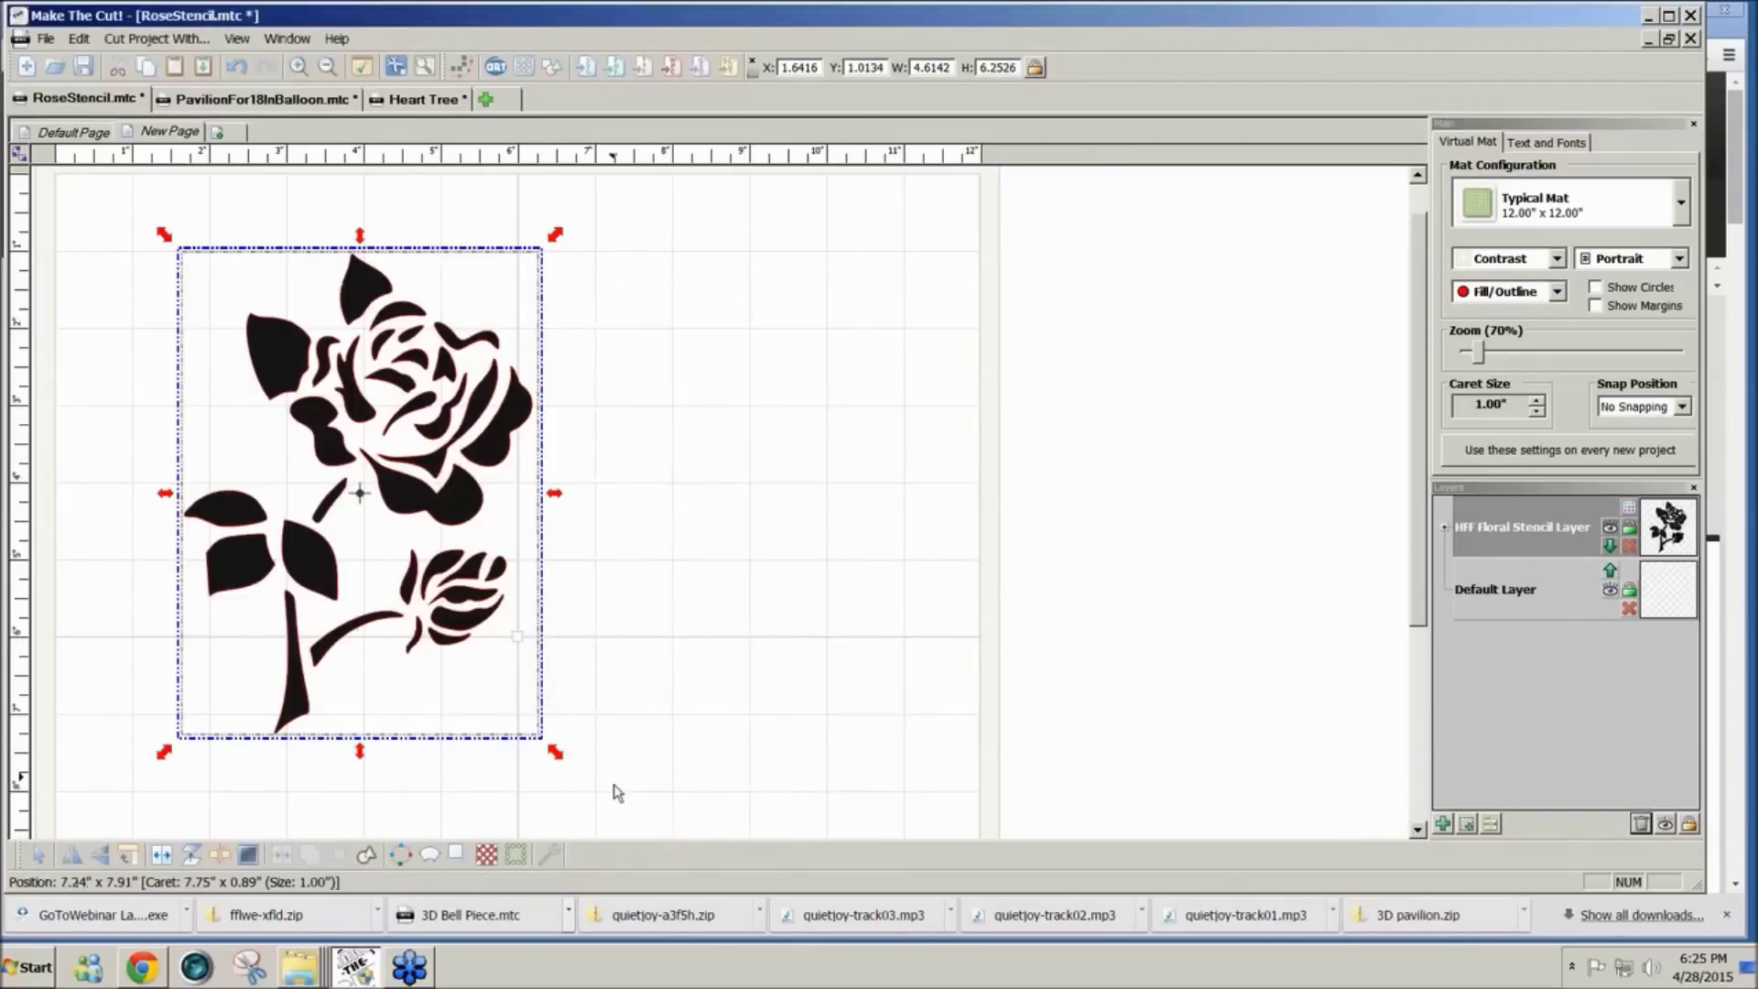
# Step: Flatten the paths of the joined rose and select it again
pyautogui.click(543, 853)
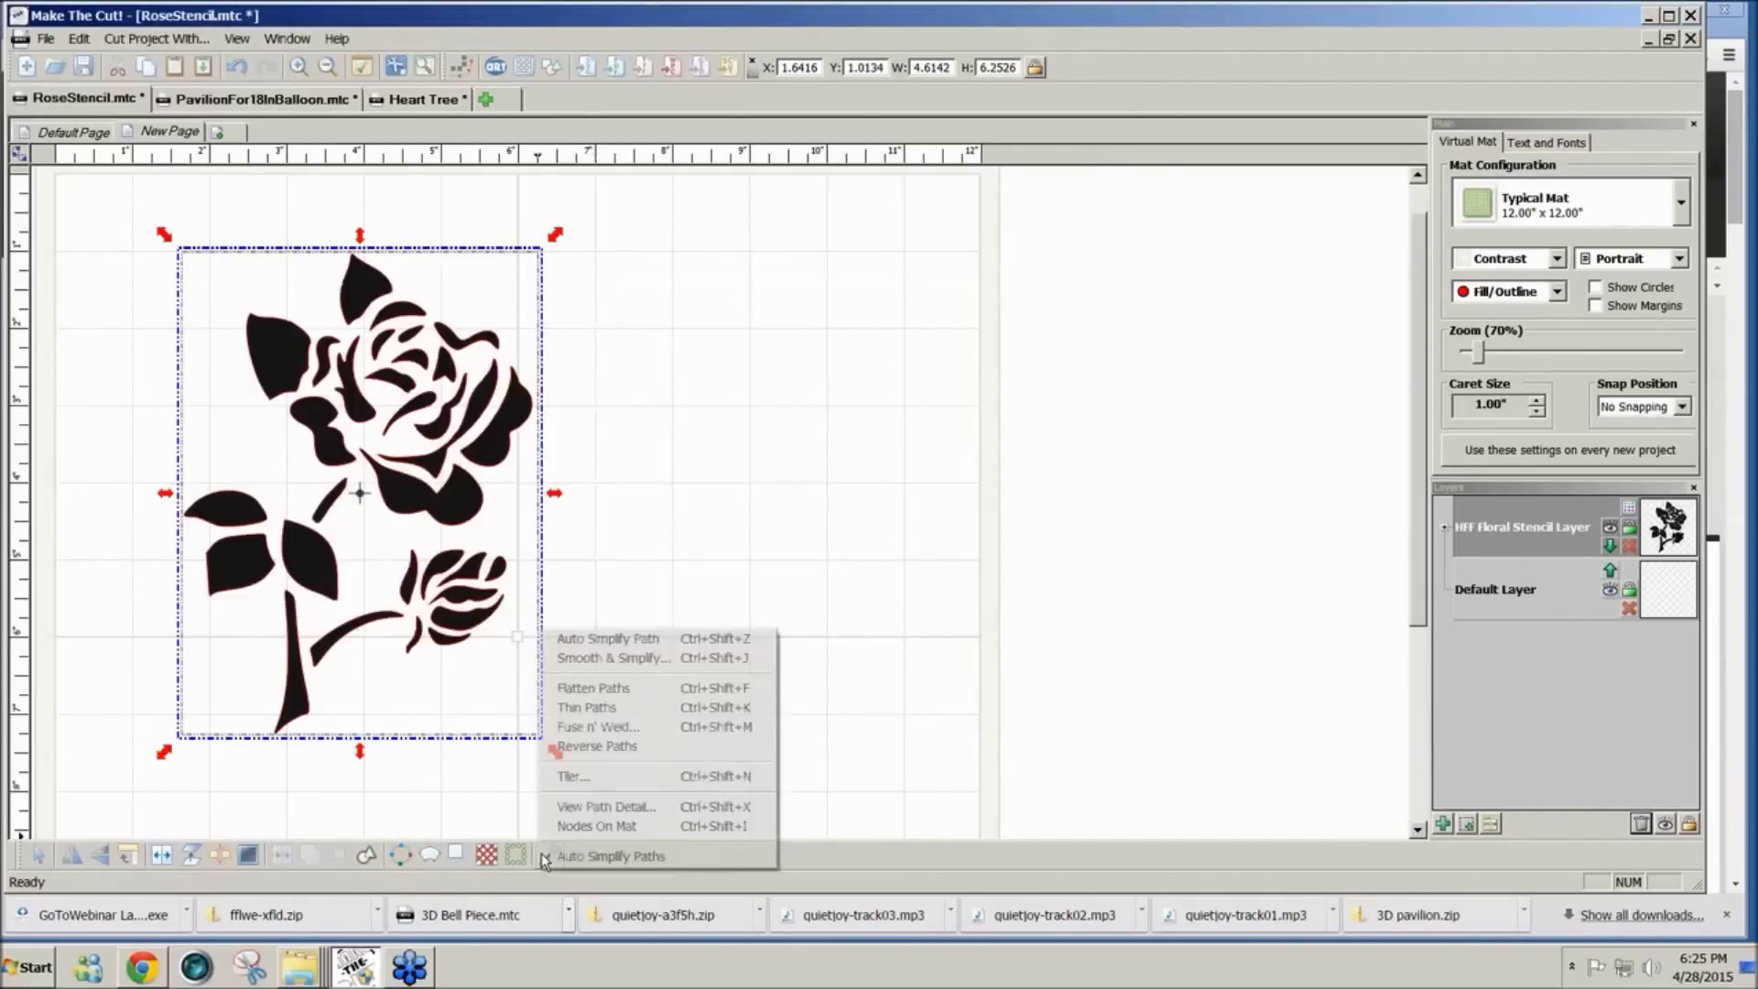
pyautogui.click(591, 688)
pyautogui.click(878, 513)
pyautogui.moveTo(732, 805); pyautogui.dragTo(66, 217)
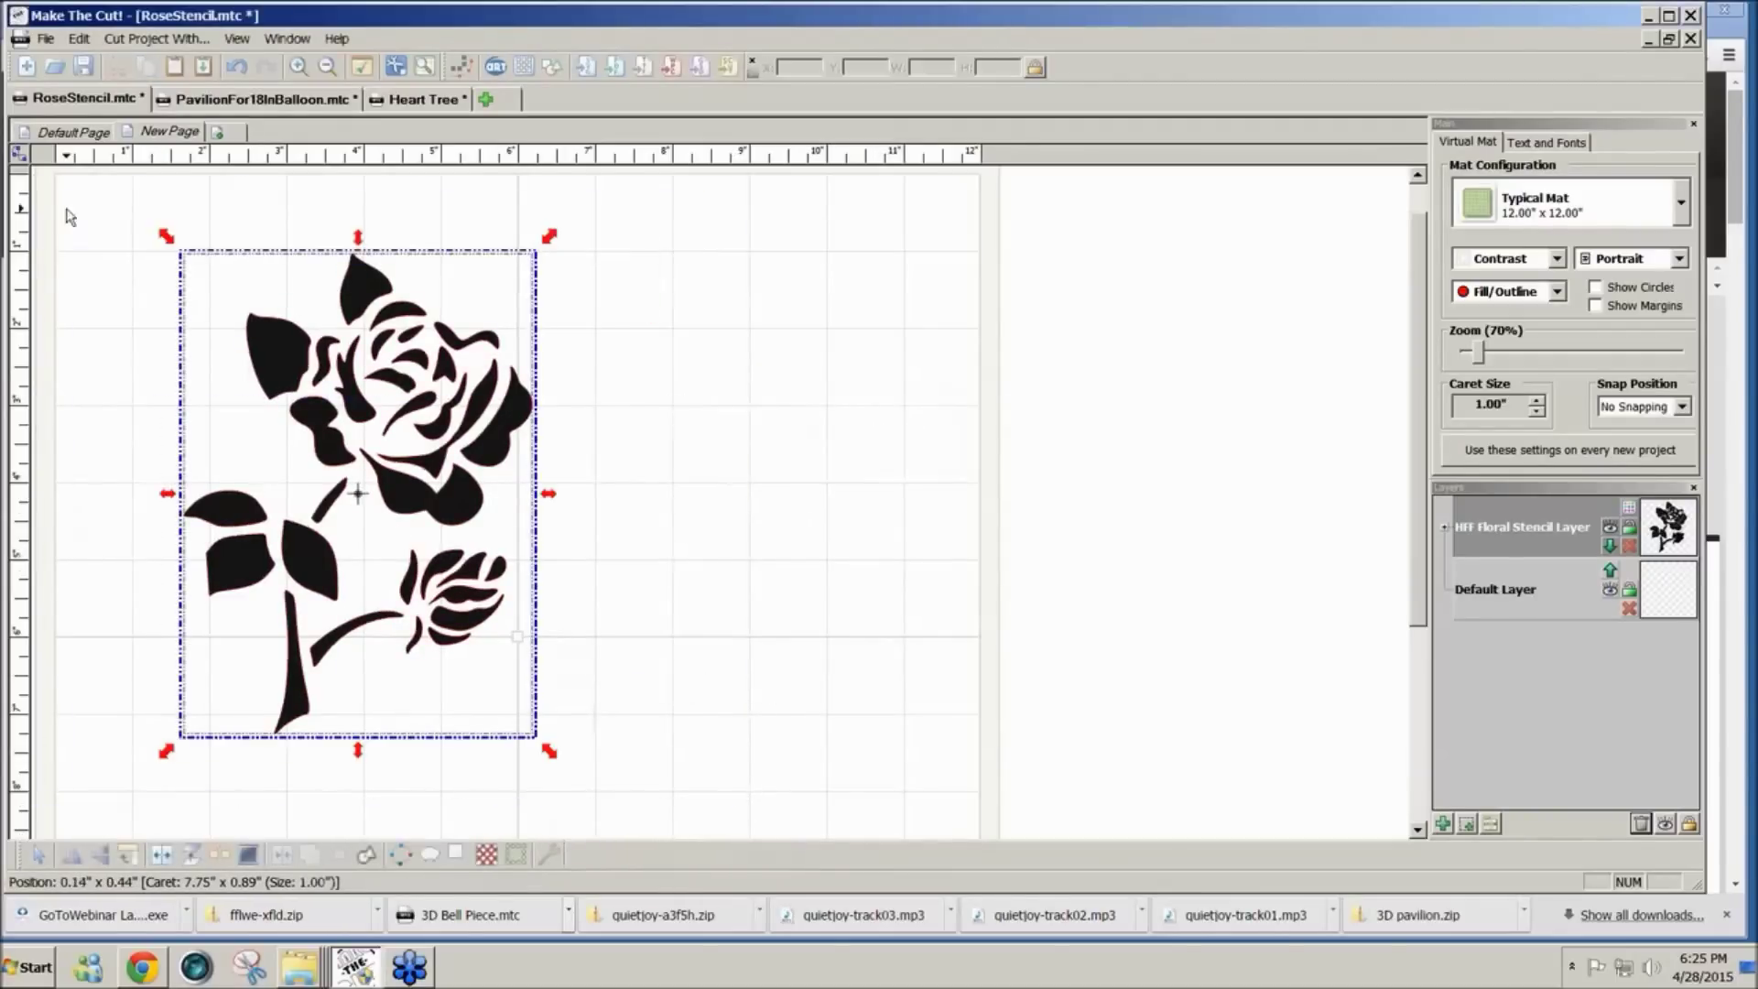
# Step: Simplify the flattened rose with Simplify Nodes at level 1 and Smooth Nodes off
pyautogui.click(549, 854)
pyautogui.click(644, 658)
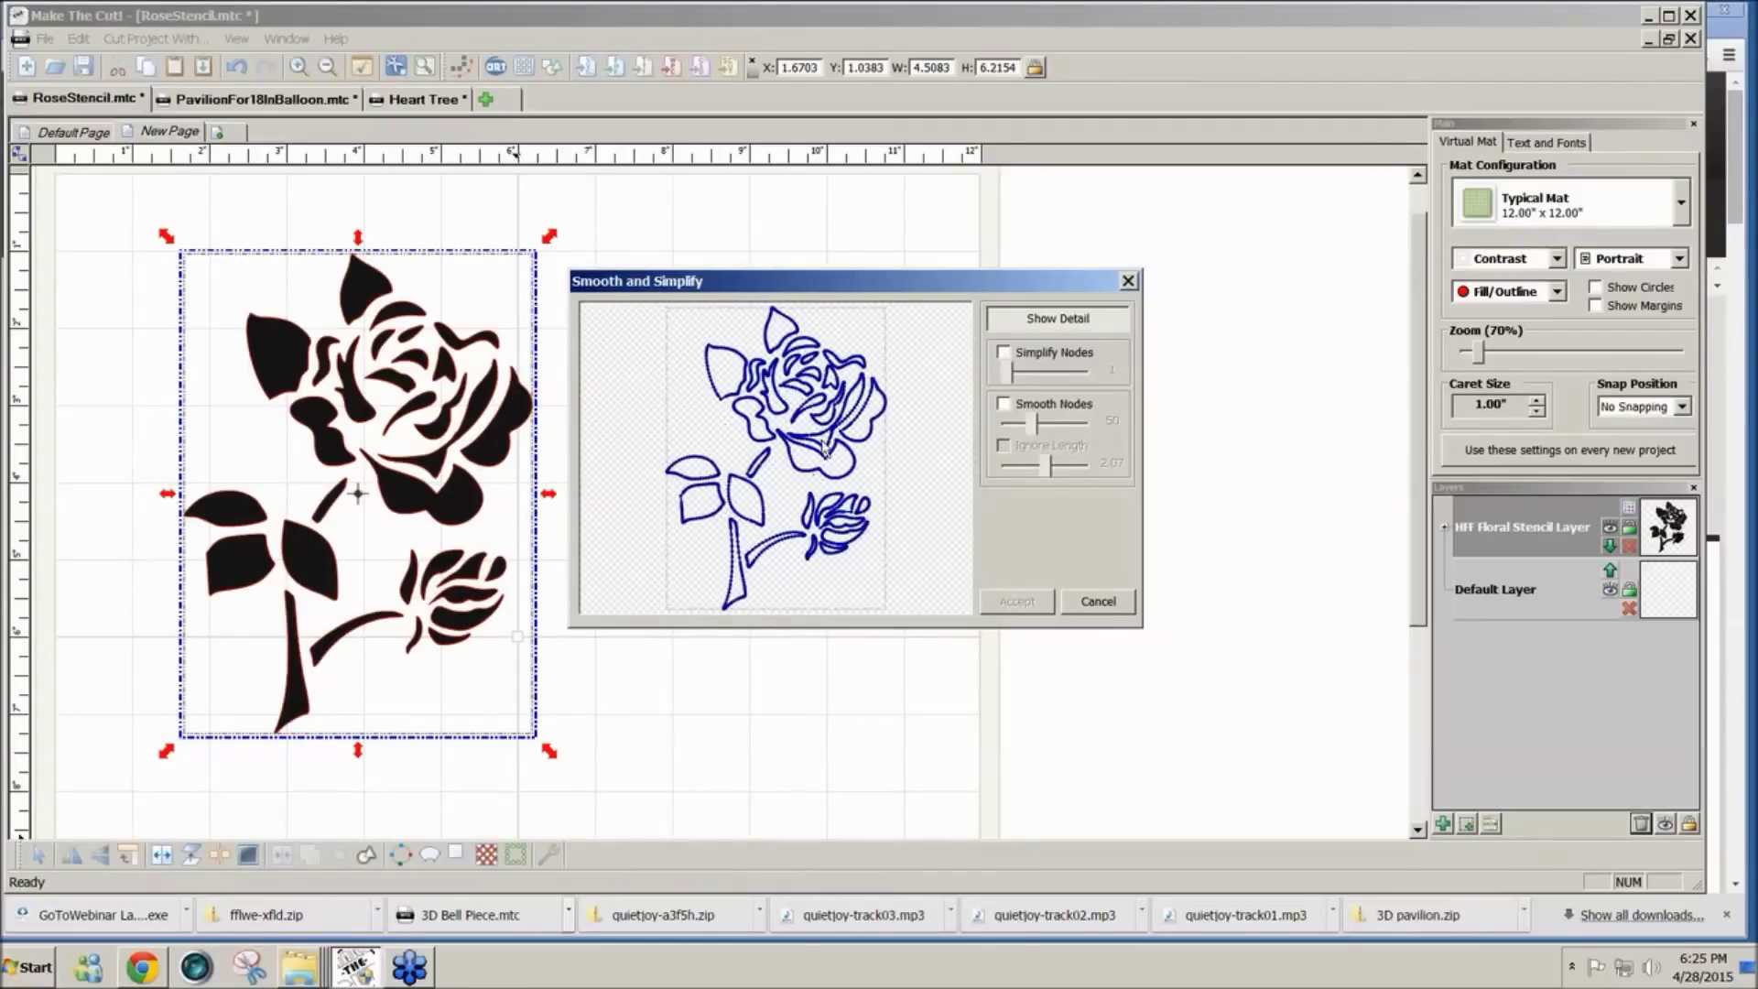
pyautogui.click(1004, 352)
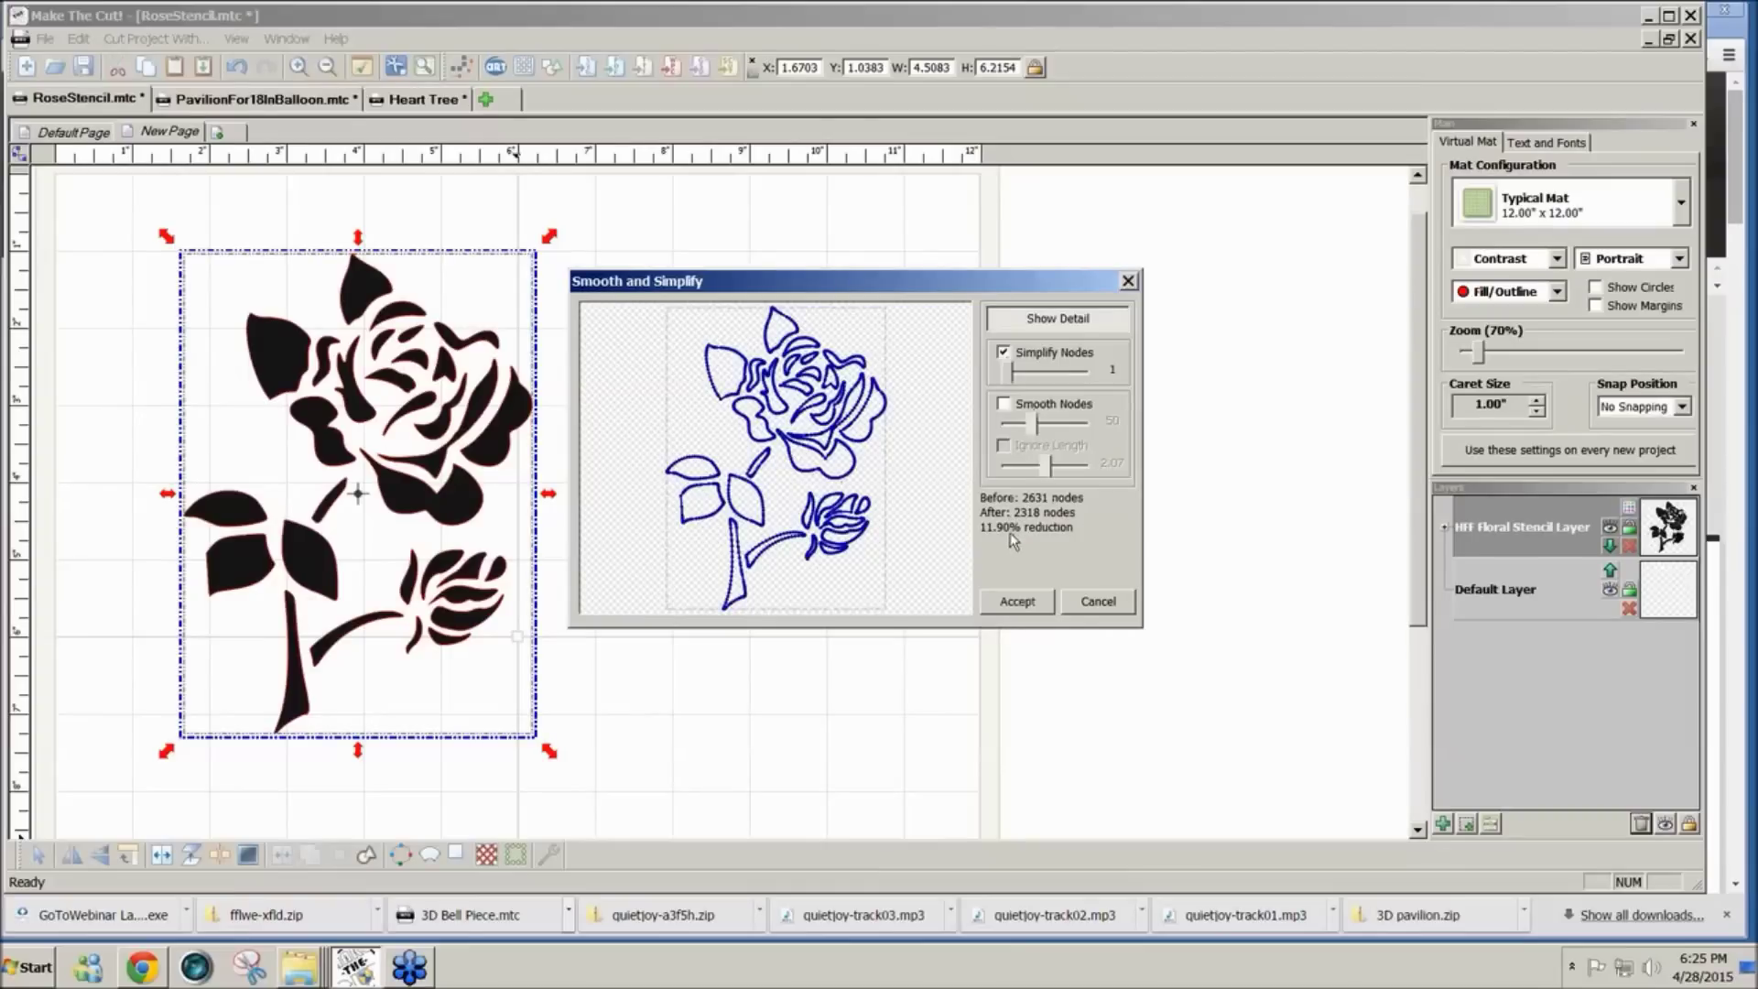
pyautogui.click(1003, 404)
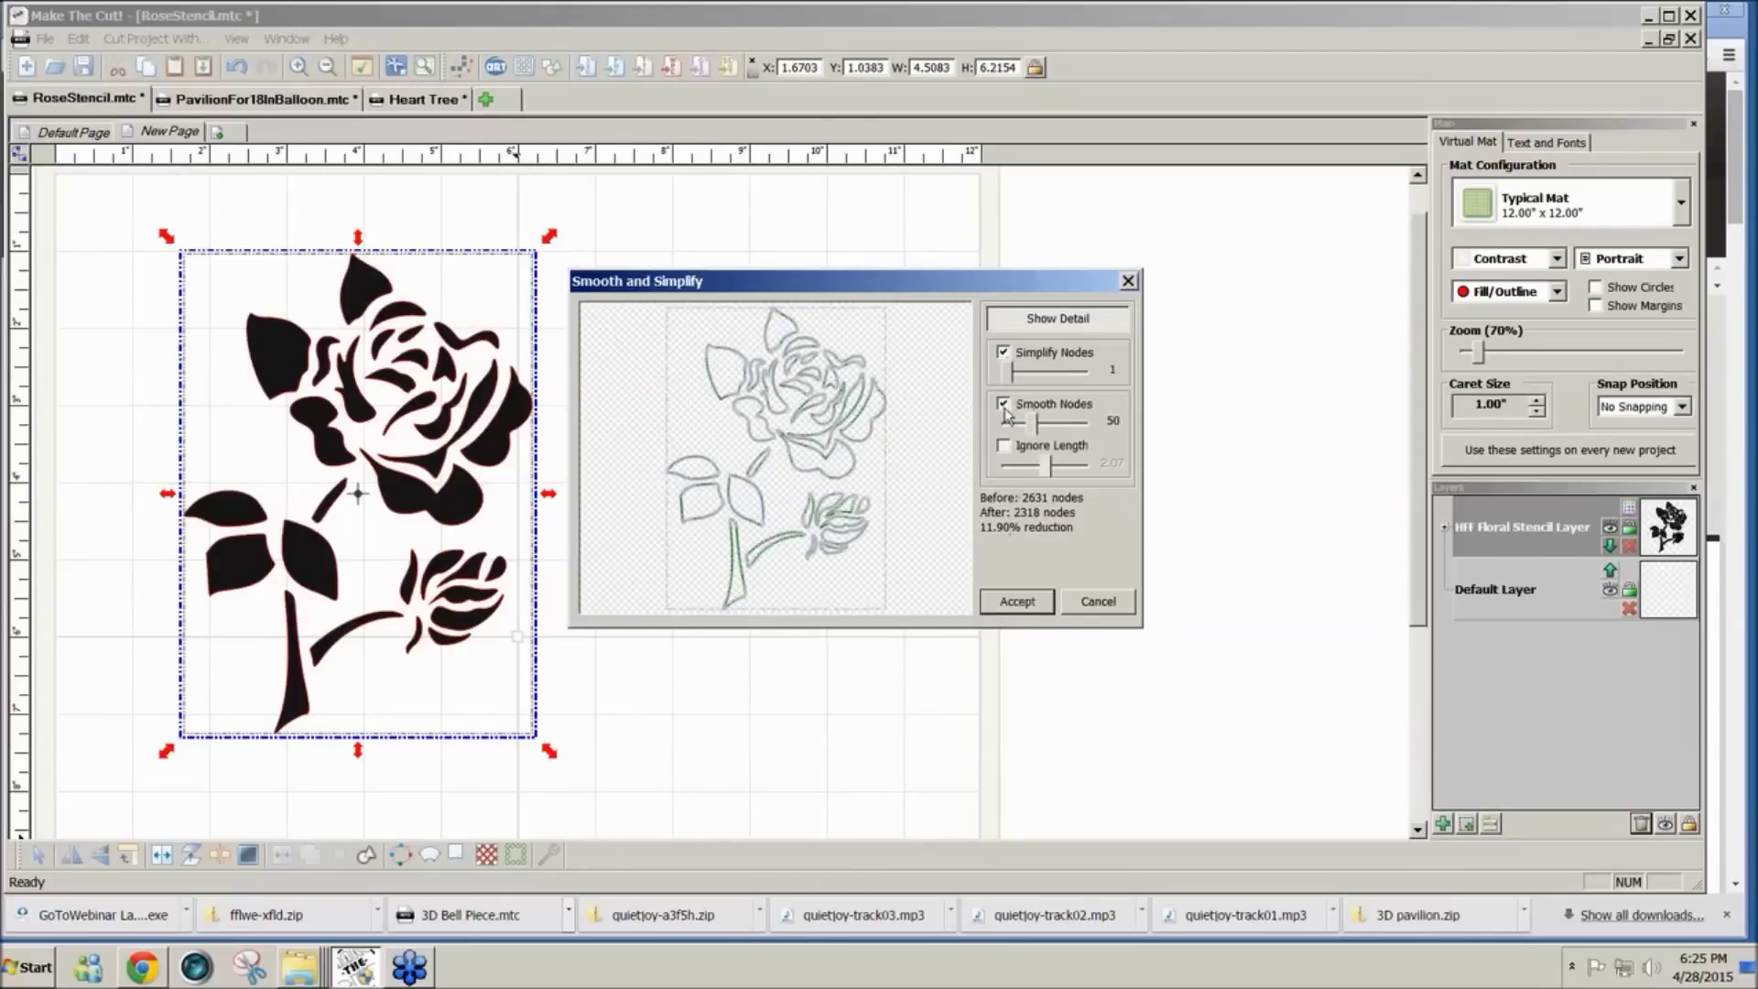
pyautogui.click(1004, 404)
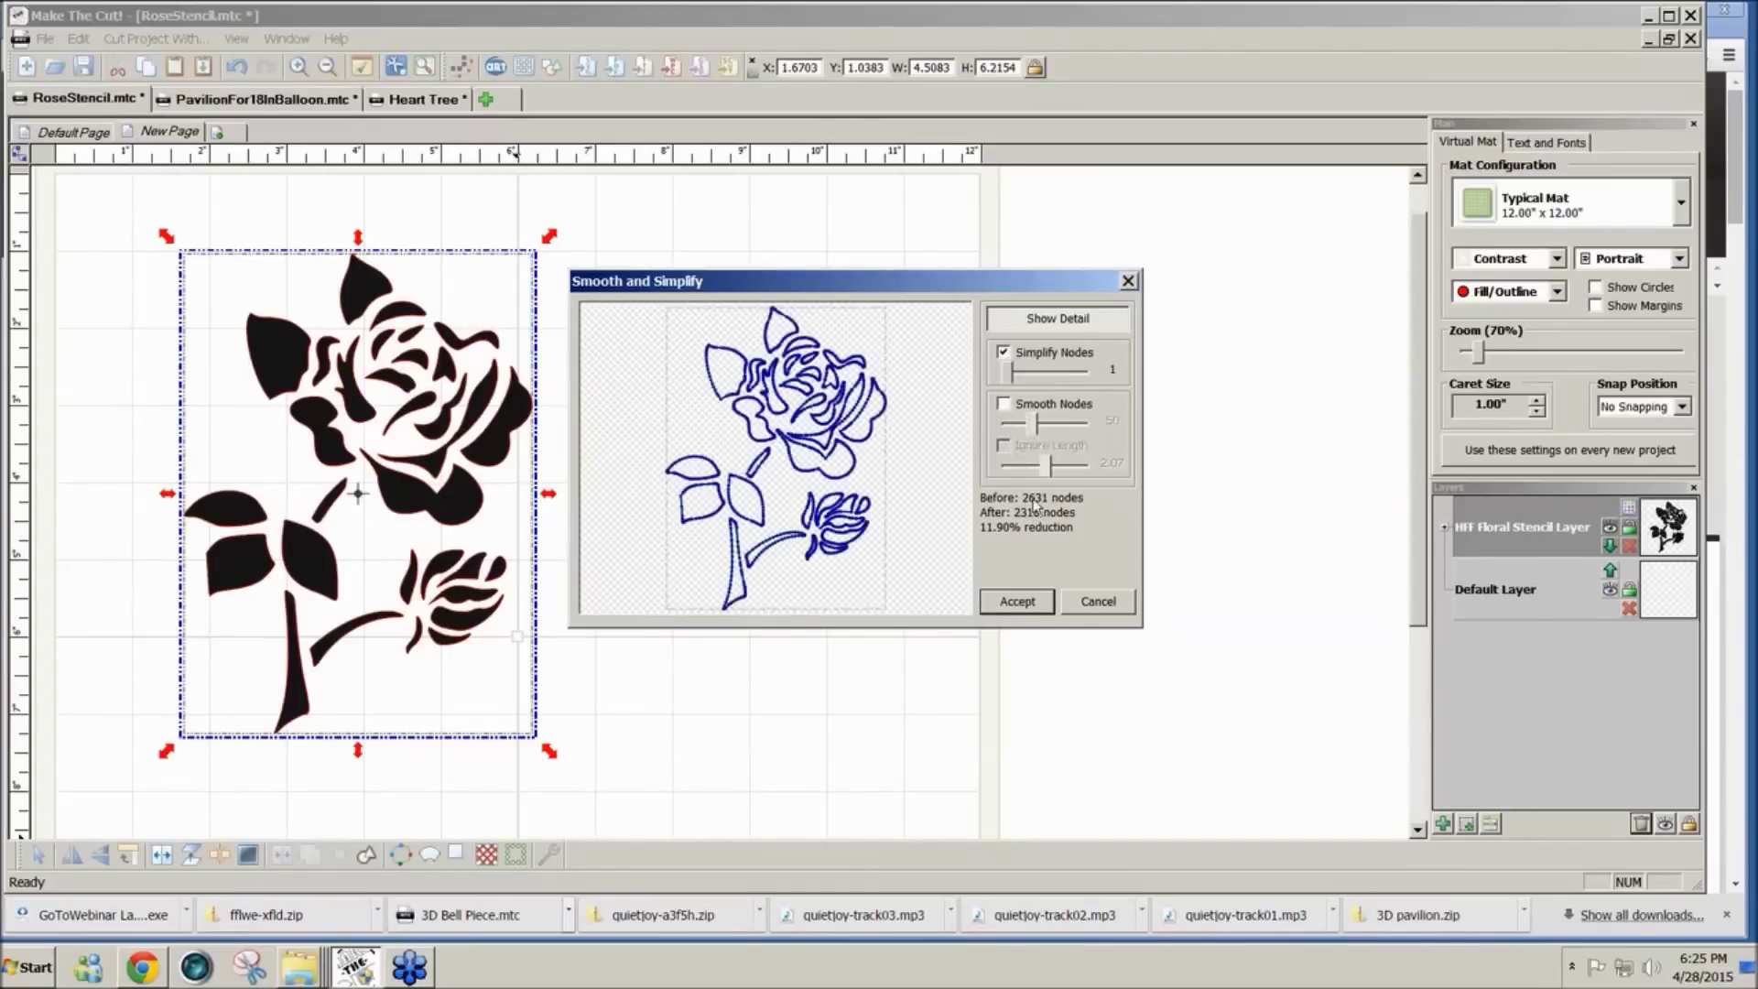
pyautogui.click(1018, 602)
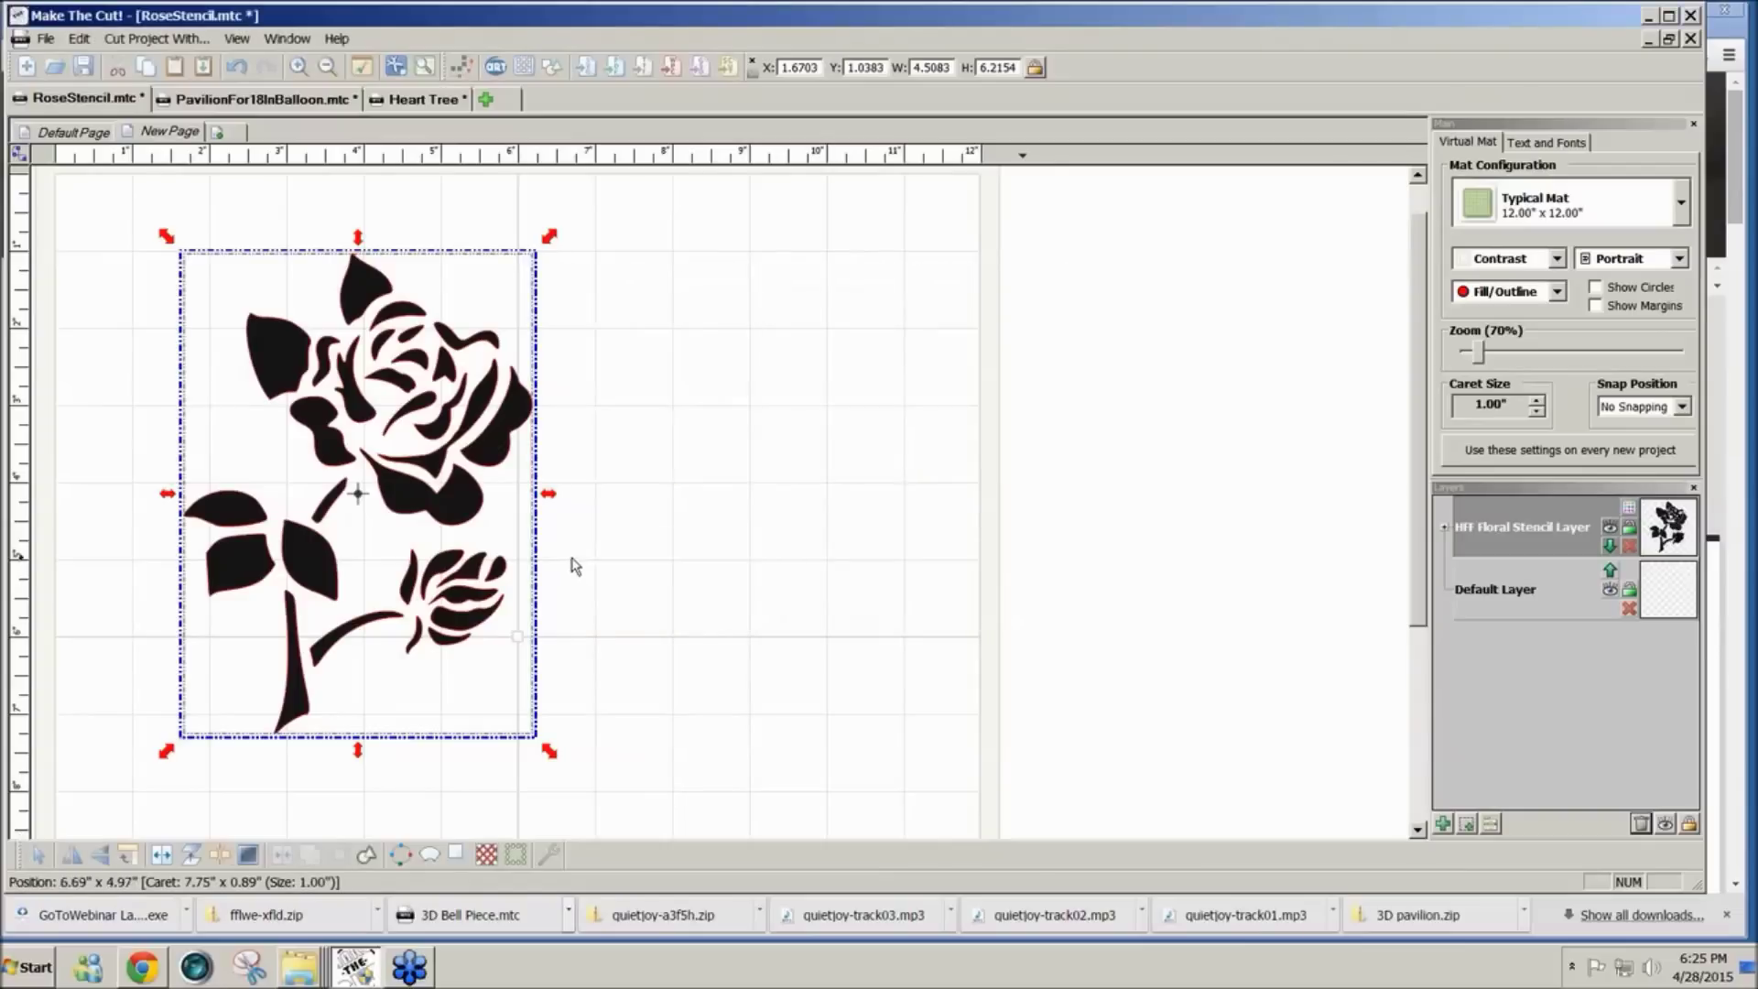
# Step: Examine the flattened and simplified rose's petals, bud and stem up close at 410% zoom
pyautogui.click(595, 641)
pyautogui.moveTo(626, 790); pyautogui.dragTo(154, 231)
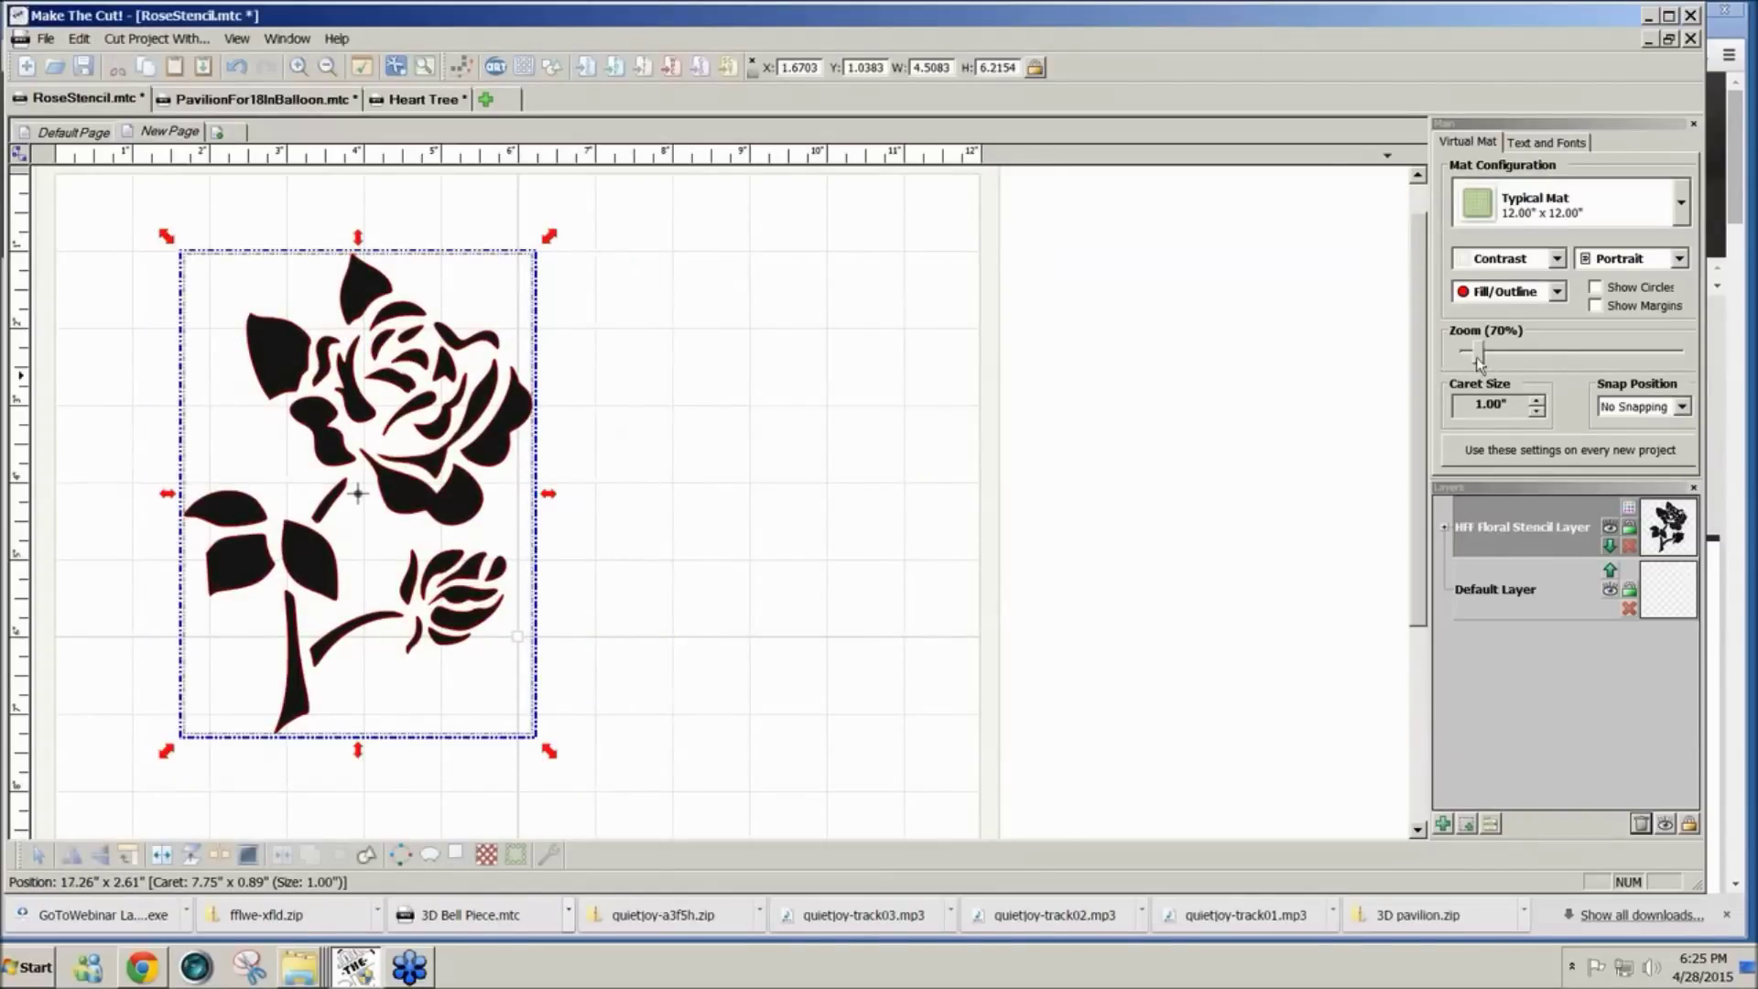
pyautogui.moveTo(1478, 355); pyautogui.dragTo(1552, 357)
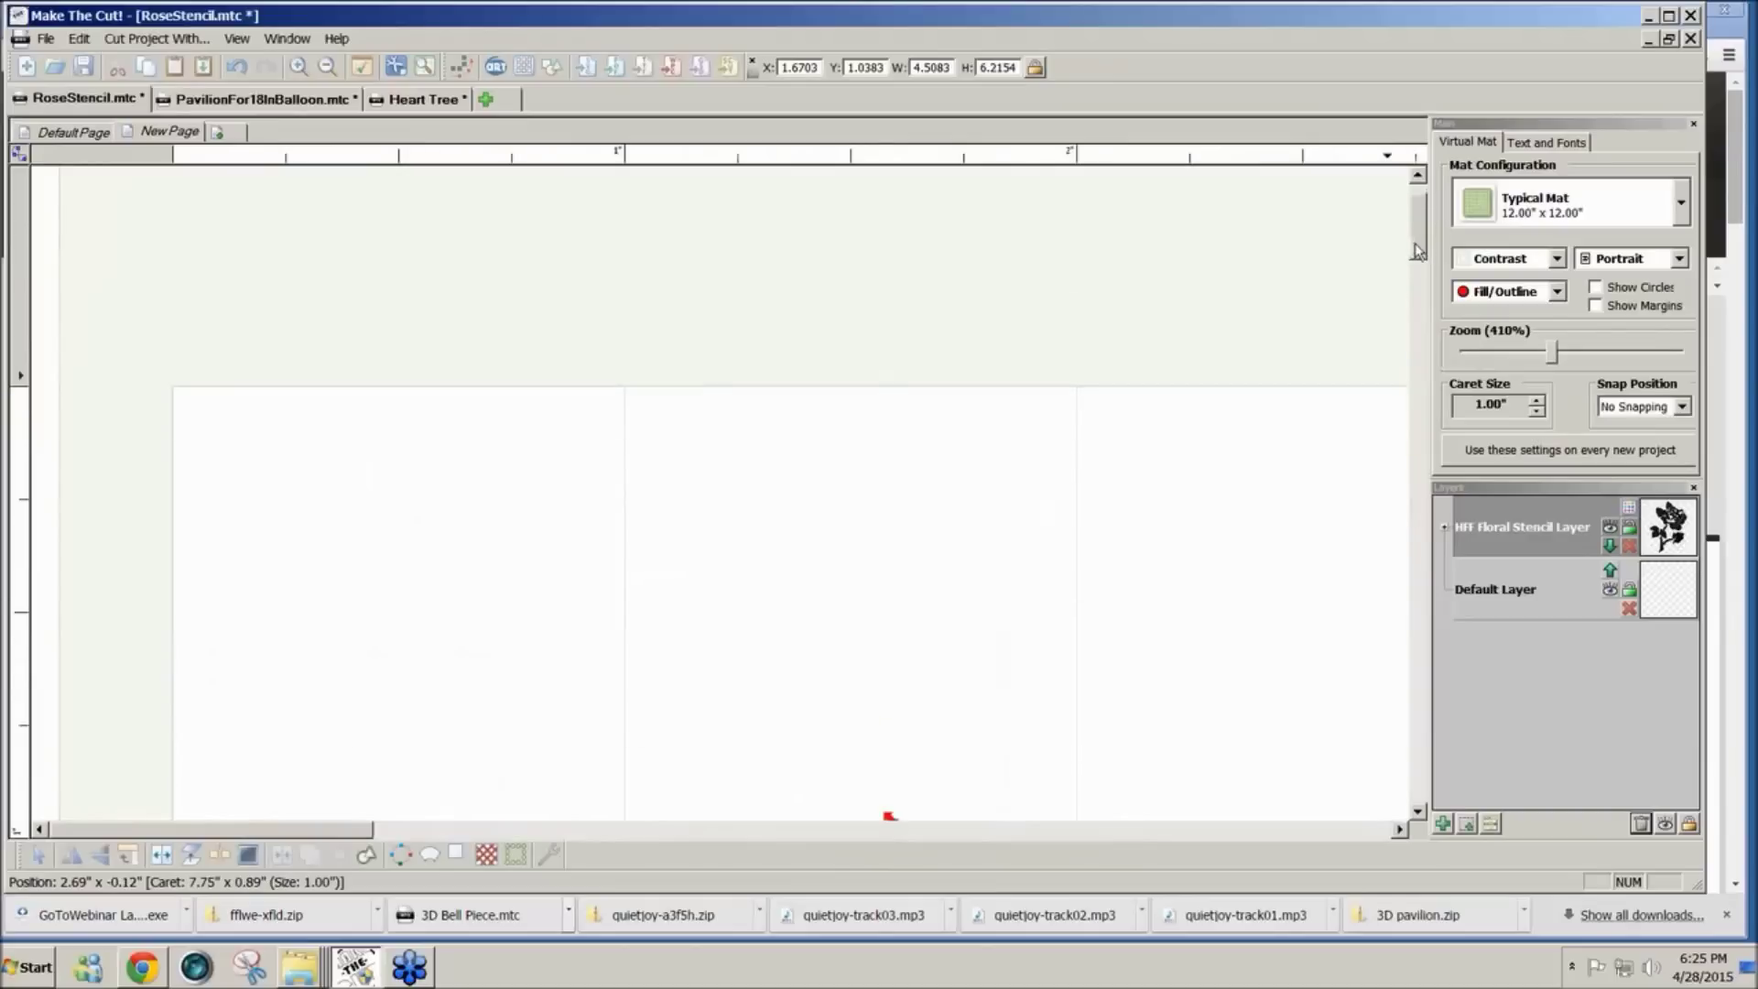
pyautogui.moveTo(284, 826); pyautogui.dragTo(628, 850)
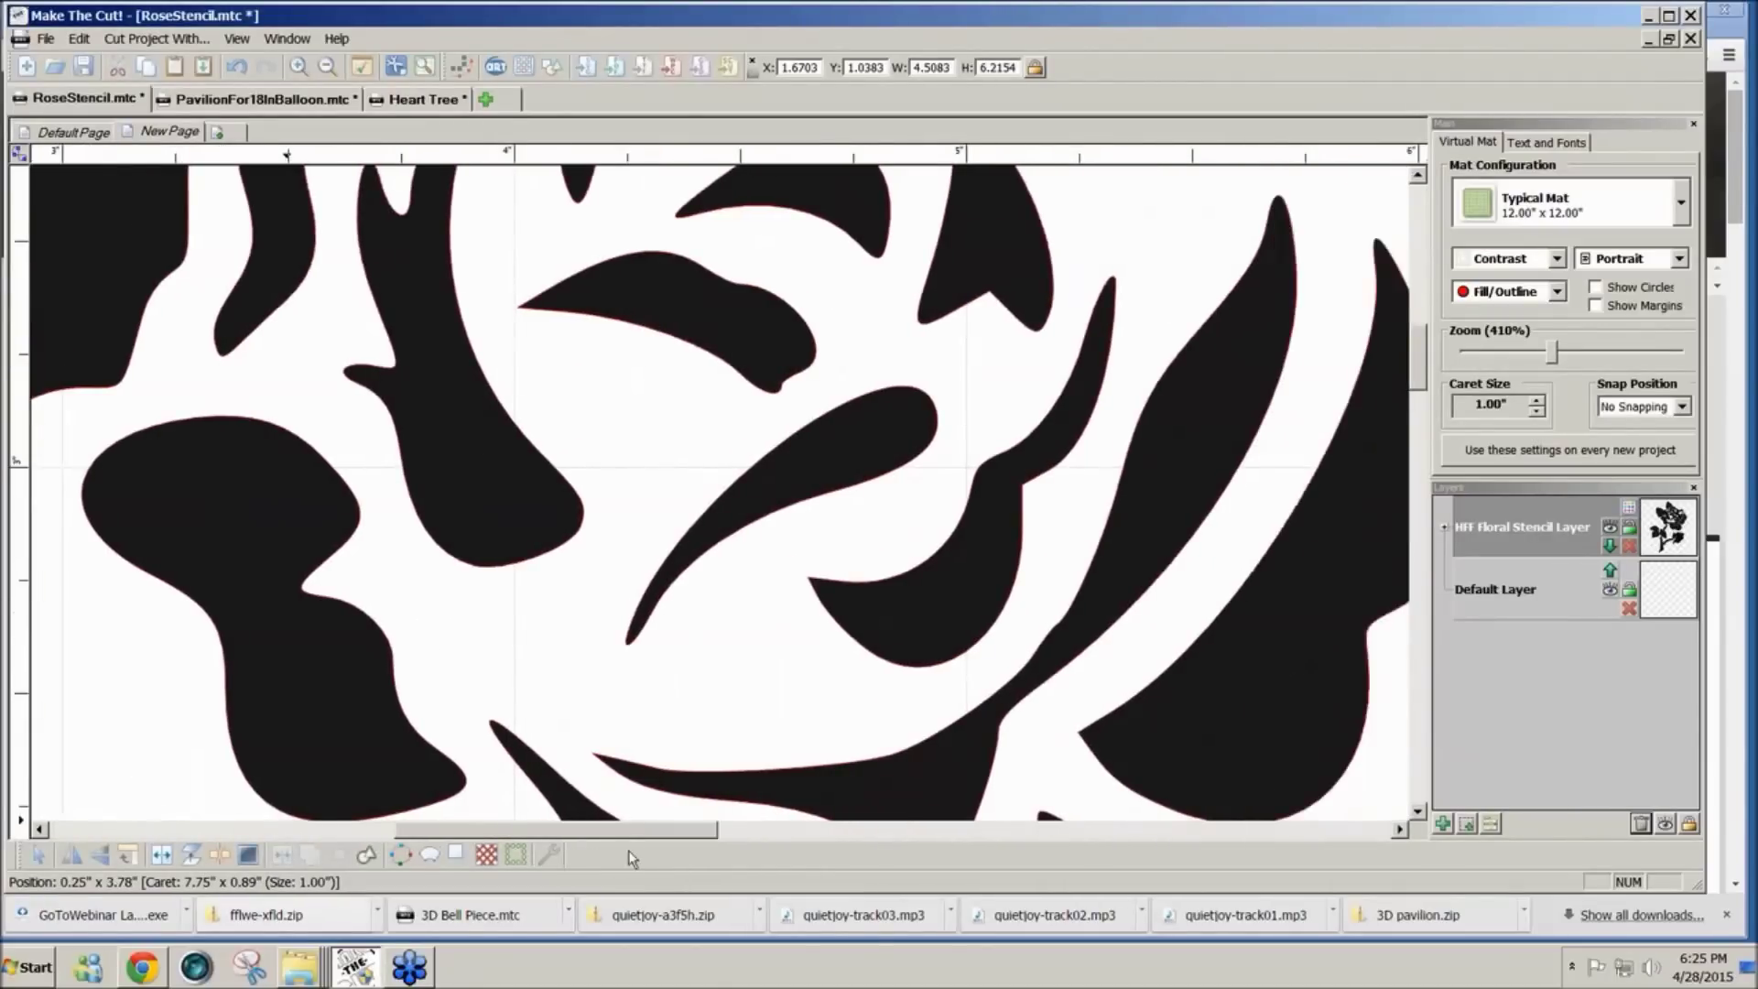
pyautogui.moveTo(1421, 372); pyautogui.dragTo(1421, 369)
pyautogui.moveTo(1434, 337); pyautogui.dragTo(1399, 500)
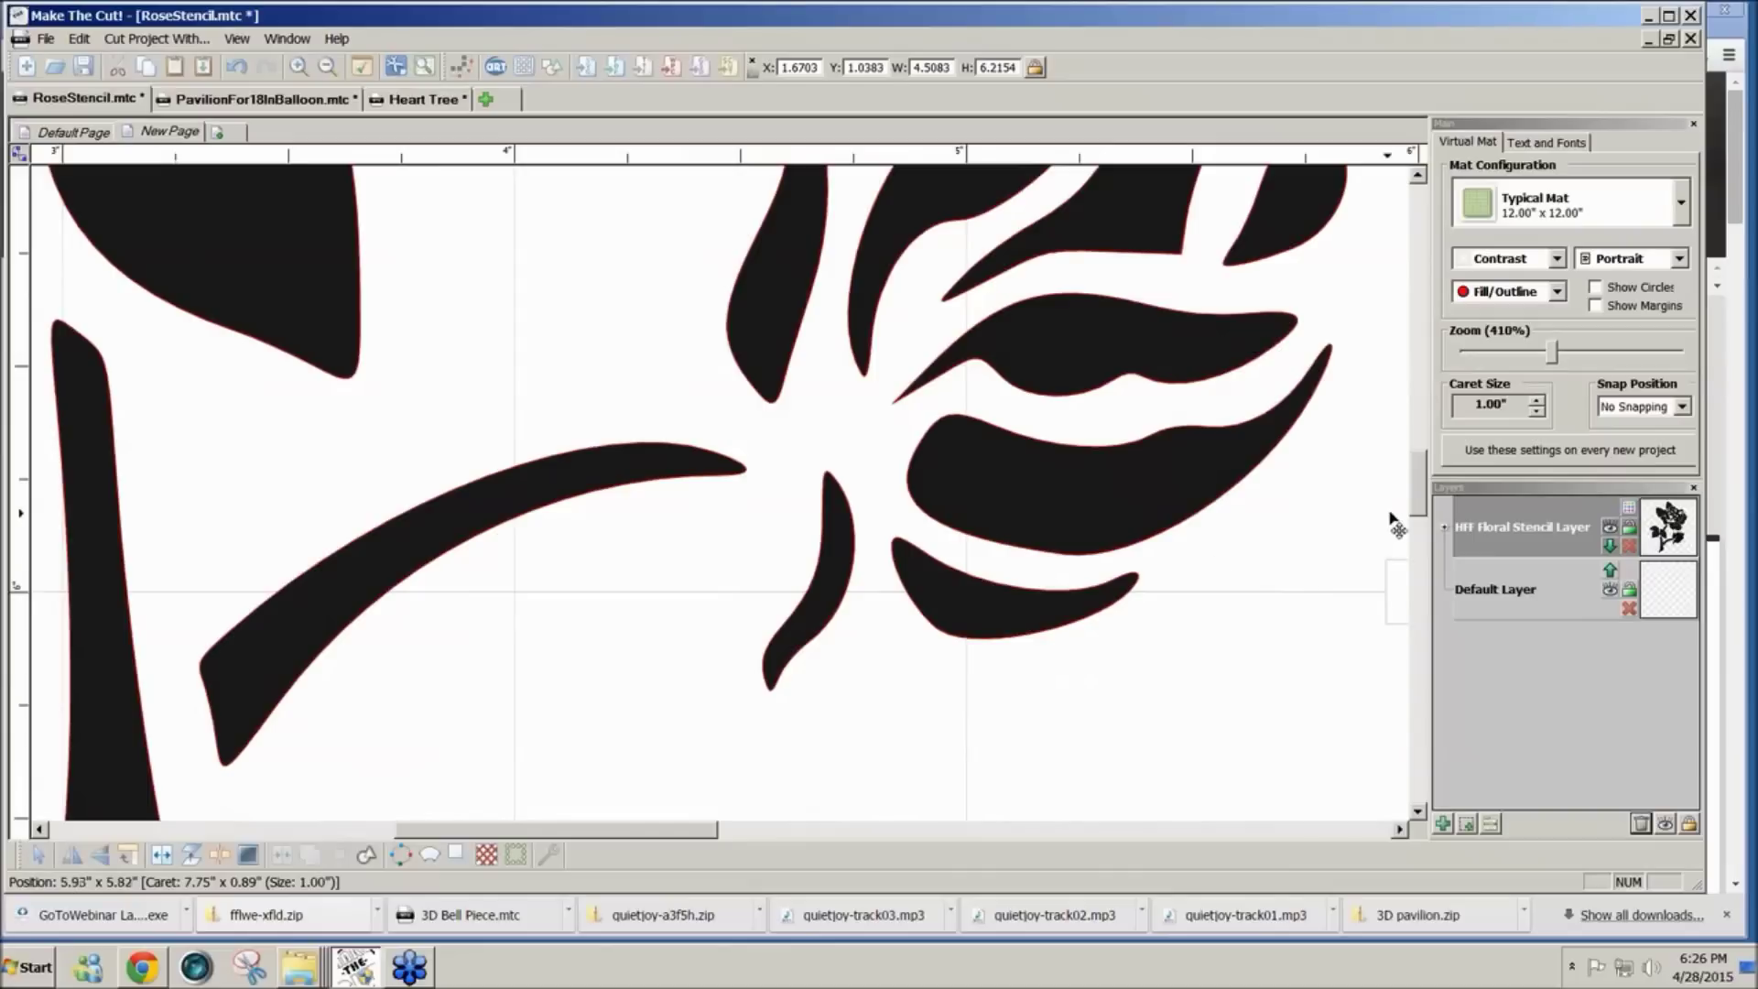
pyautogui.moveTo(1419, 503)
pyautogui.mouseDown()
pyautogui.moveTo(1412, 551)
pyautogui.moveTo(1416, 532)
pyautogui.mouseUp()
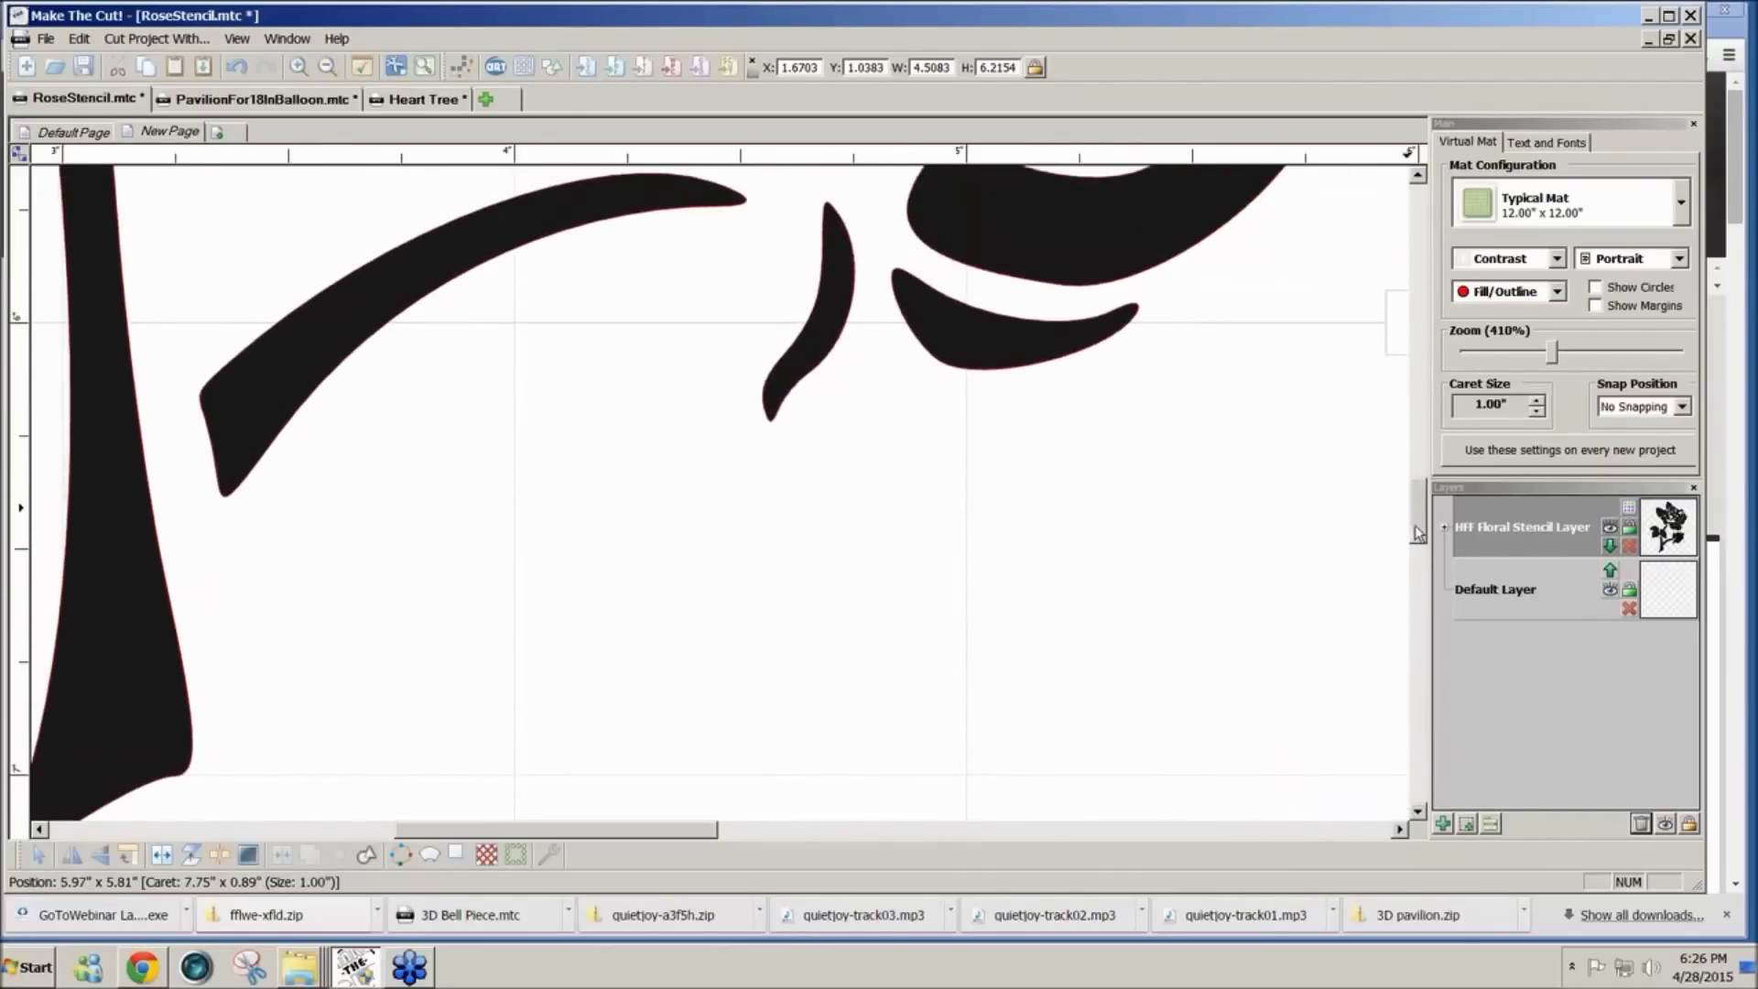